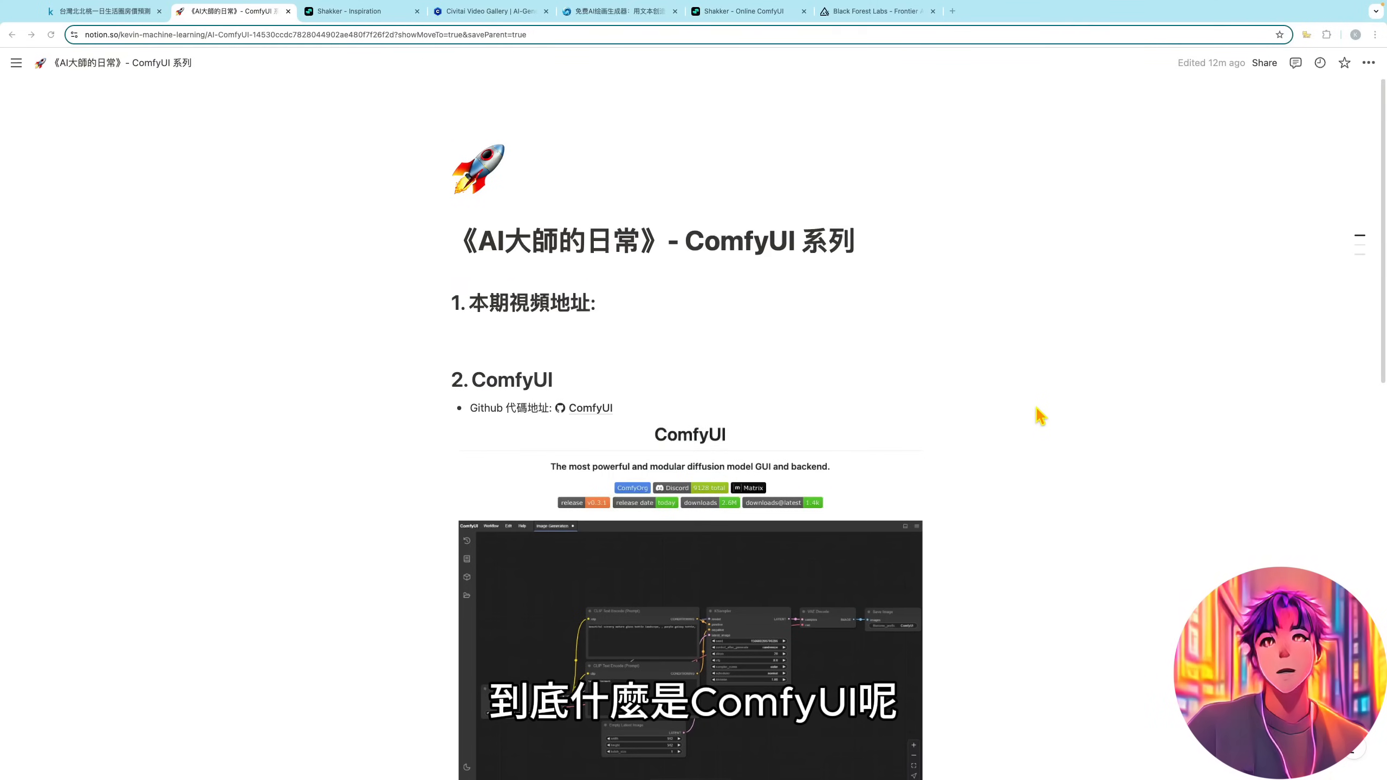
- View the Shakker inspiration gallery and the Civitai video gallery as examples of AI image and video sites
{"action": "left_click", "coordinate": [363, 12]}
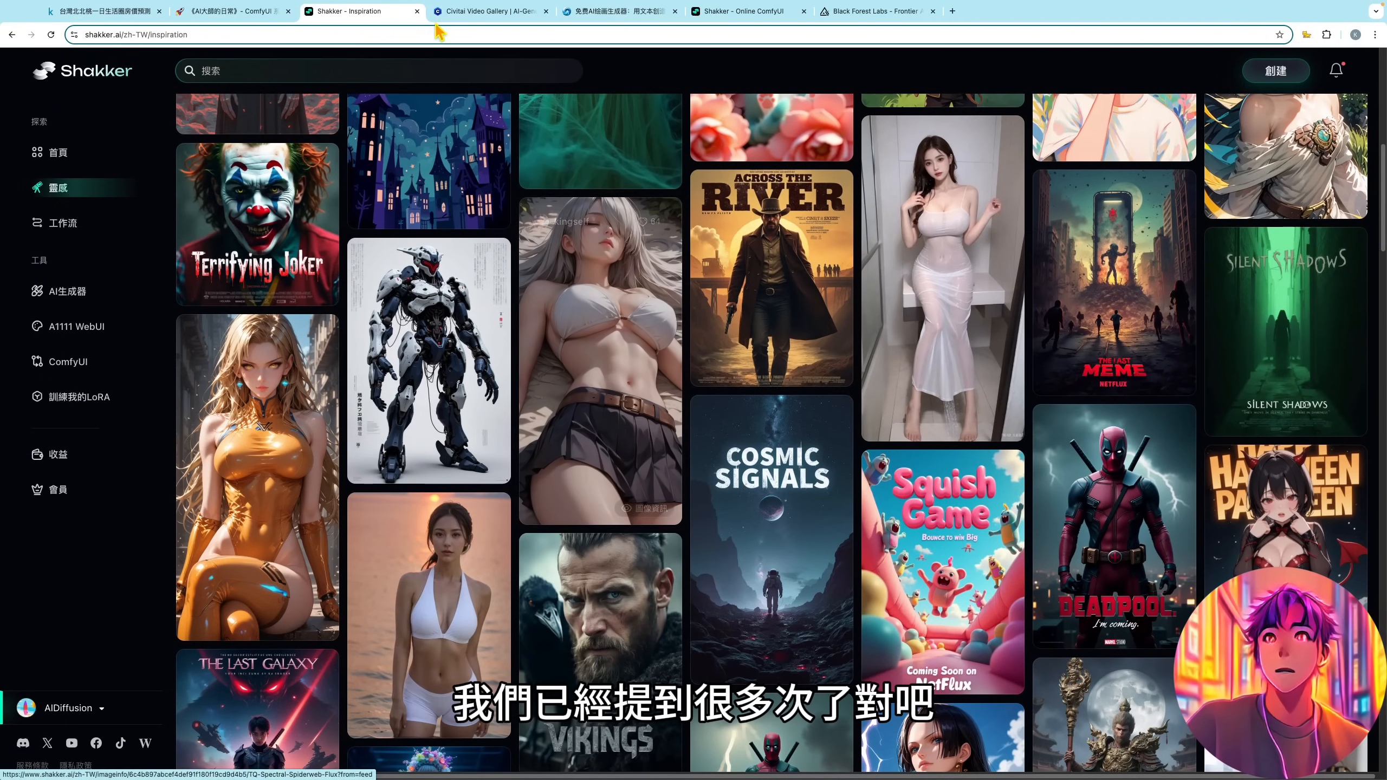
{"action": "left_click", "coordinate": [490, 12]}
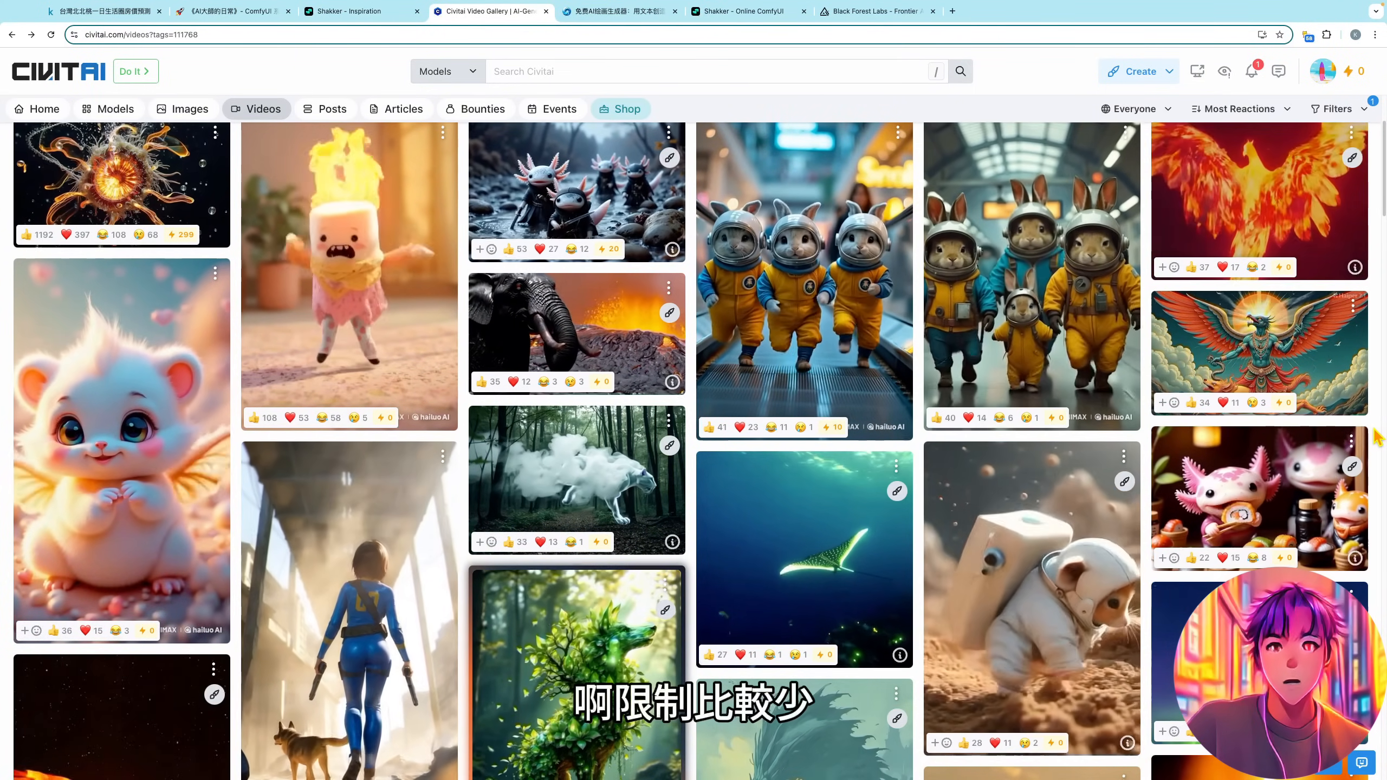
- Switch to the SeaArt site and examine its featured, official and community AI quick apps
{"action": "left_click", "coordinate": [617, 11]}
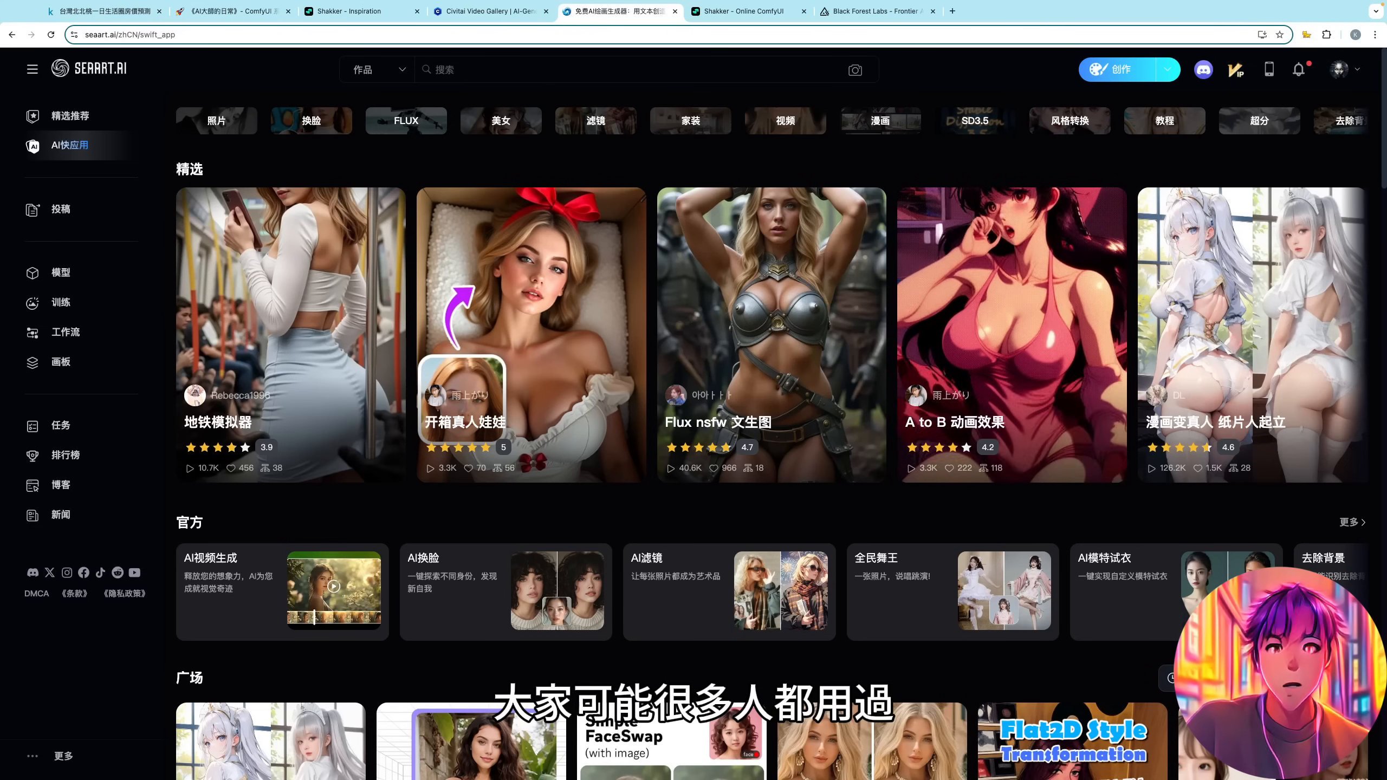
{"action": "scroll", "coordinate": [1385, 476], "scroll_direction": "down", "scroll_amount": 10}
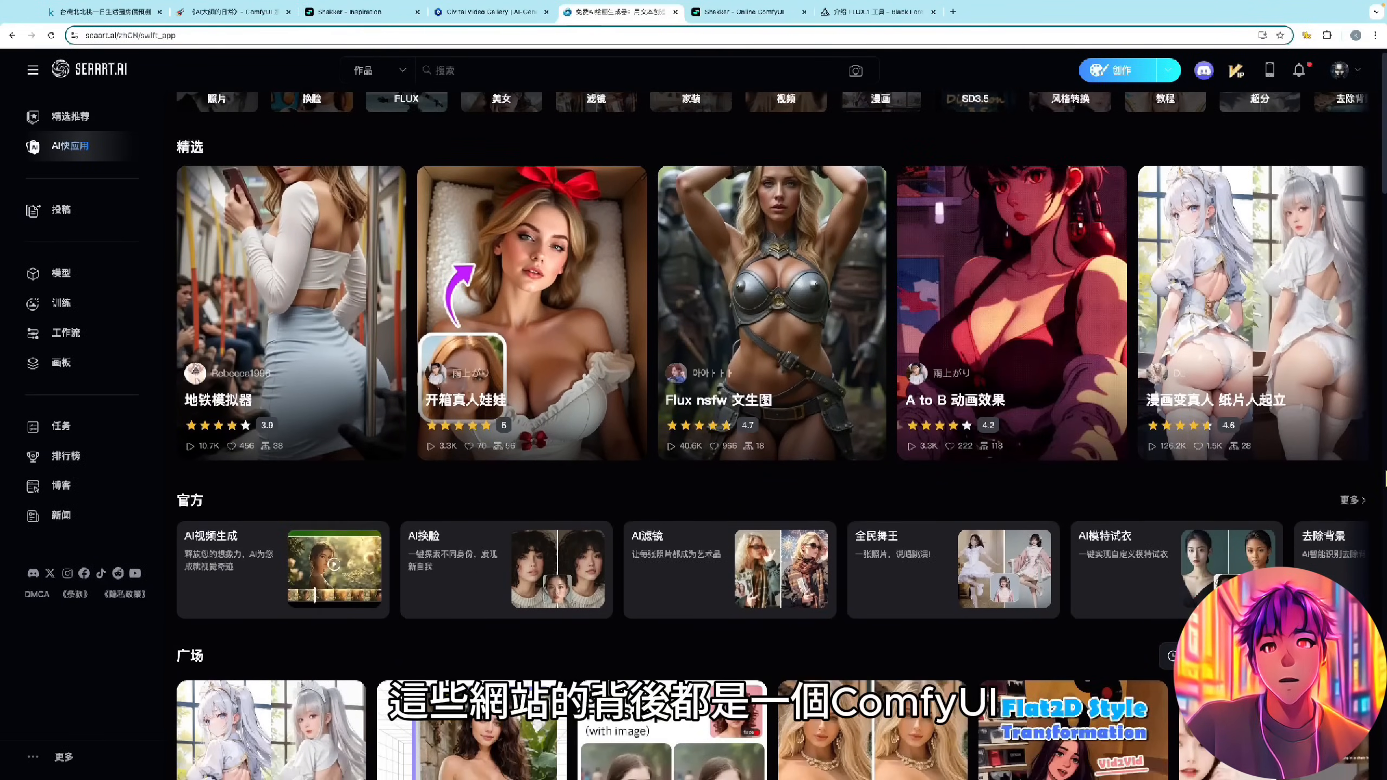
{"action": "scroll", "coordinate": [1385, 476], "scroll_direction": "down", "scroll_amount": 5}
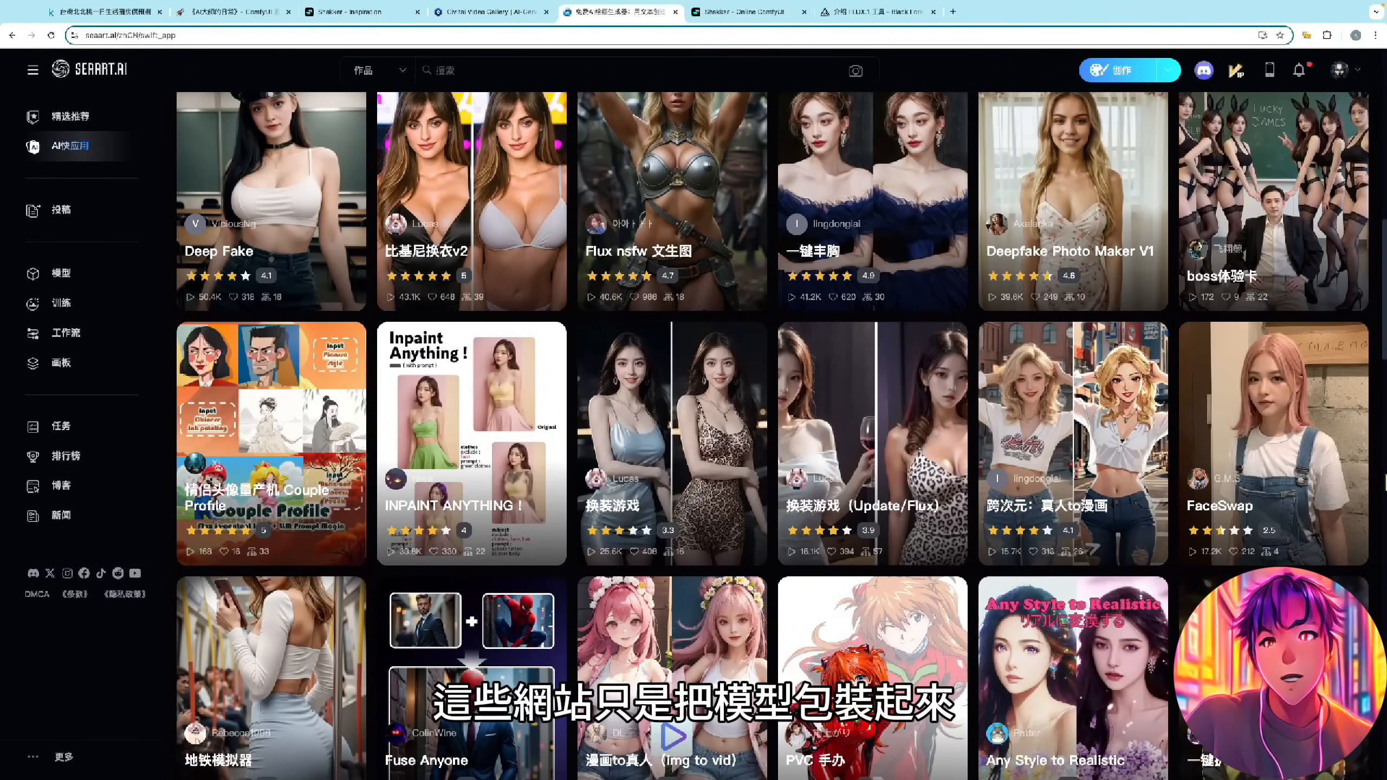
{"action": "scroll", "coordinate": [1385, 481], "scroll_direction": "down", "scroll_amount": 3}
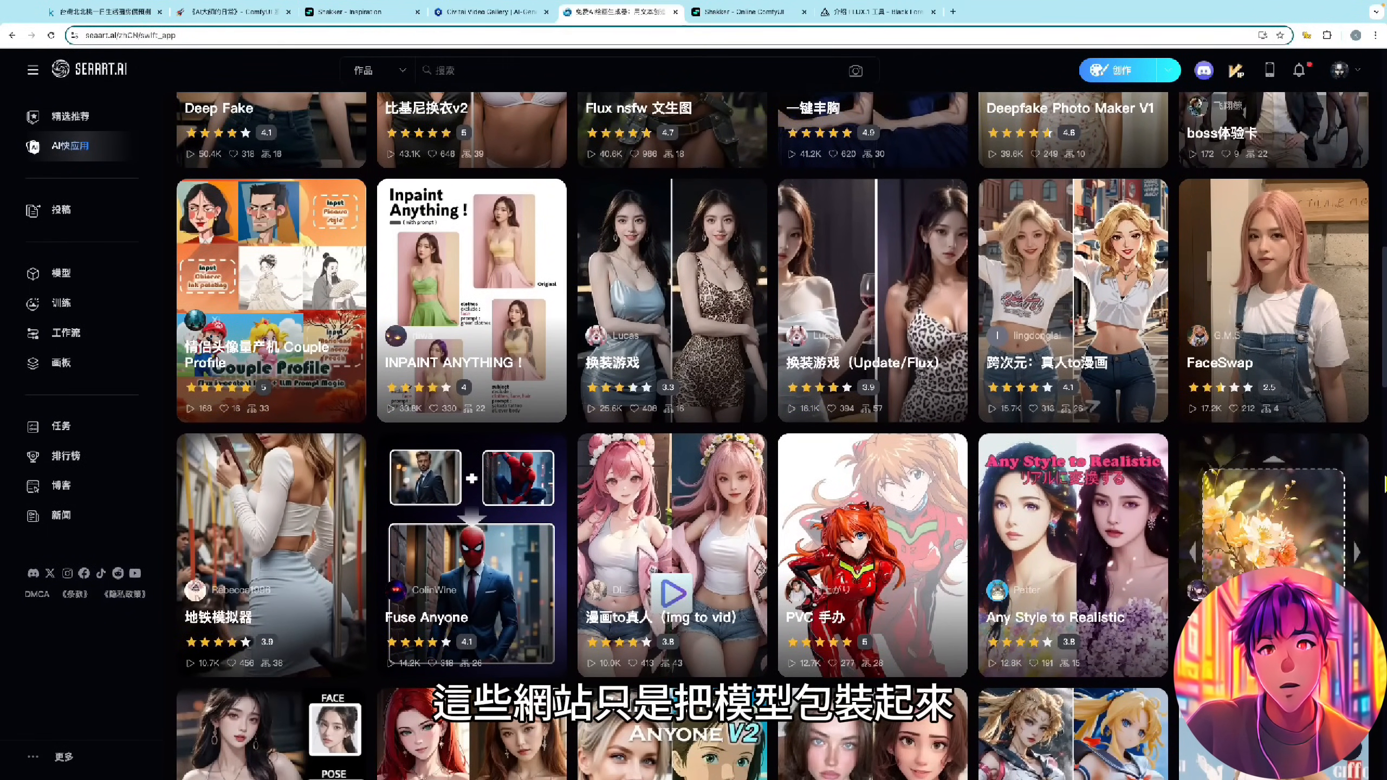
{"action": "scroll", "coordinate": [1385, 483], "scroll_direction": "down", "scroll_amount": 3}
{"action": "scroll", "coordinate": [1385, 483], "scroll_direction": "down", "scroll_amount": 1}
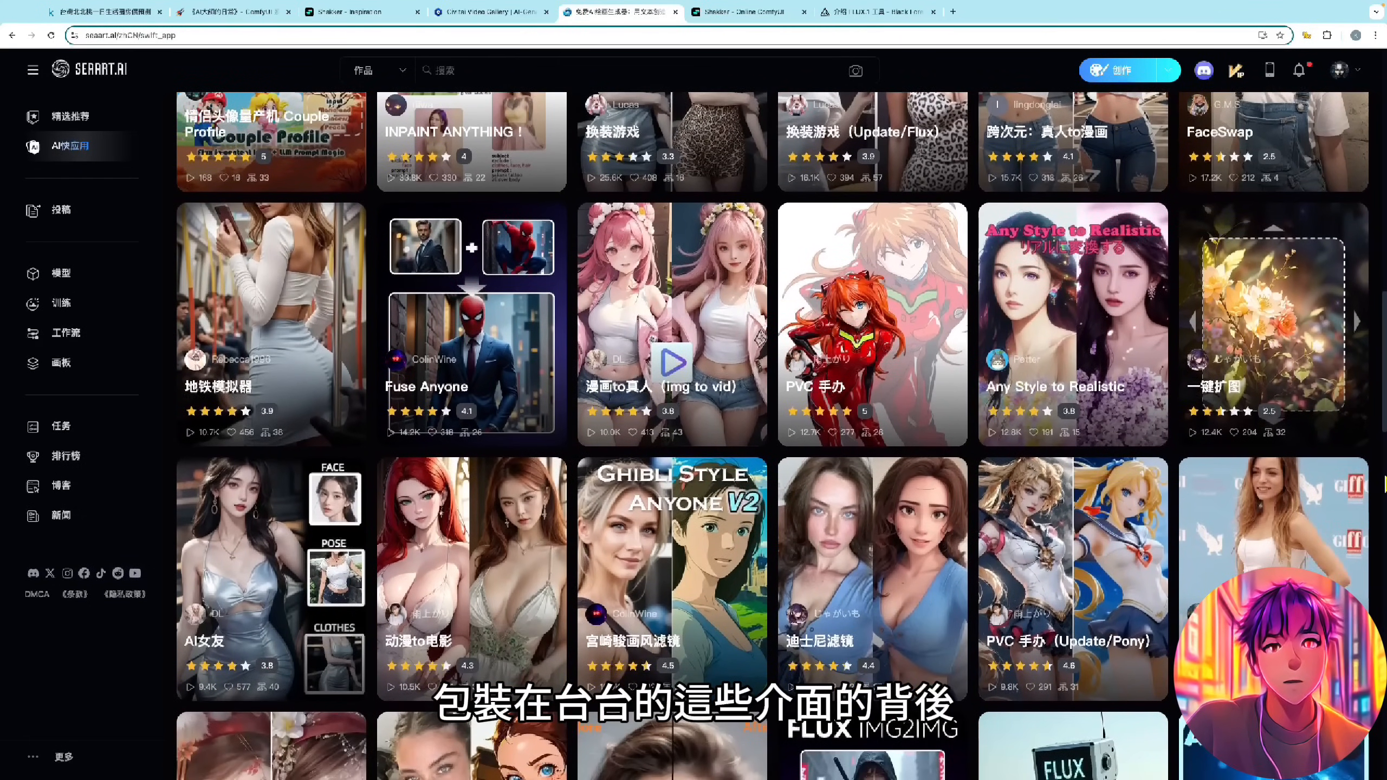
{"action": "scroll", "coordinate": [1385, 483], "scroll_direction": "down", "scroll_amount": 3}
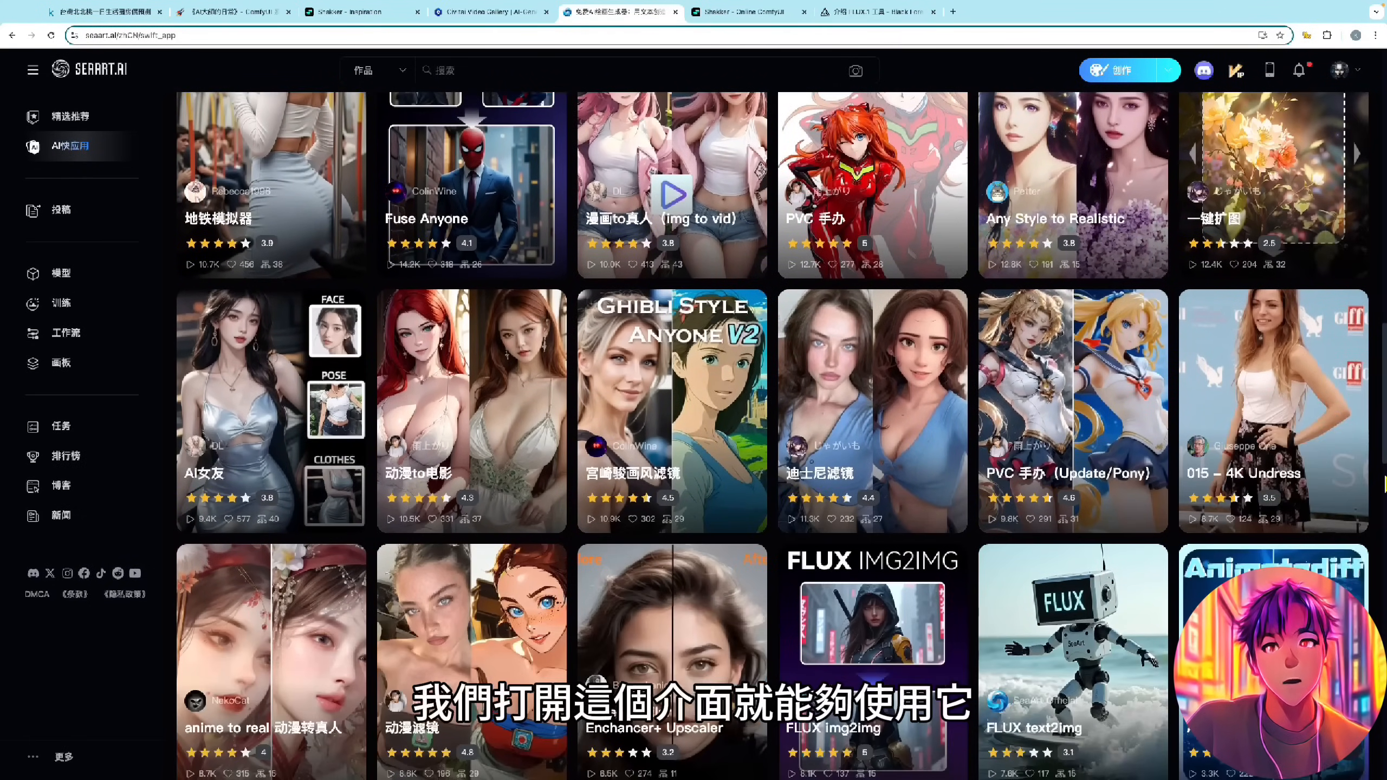
{"action": "scroll", "coordinate": [1385, 483], "scroll_direction": "down", "scroll_amount": 4}
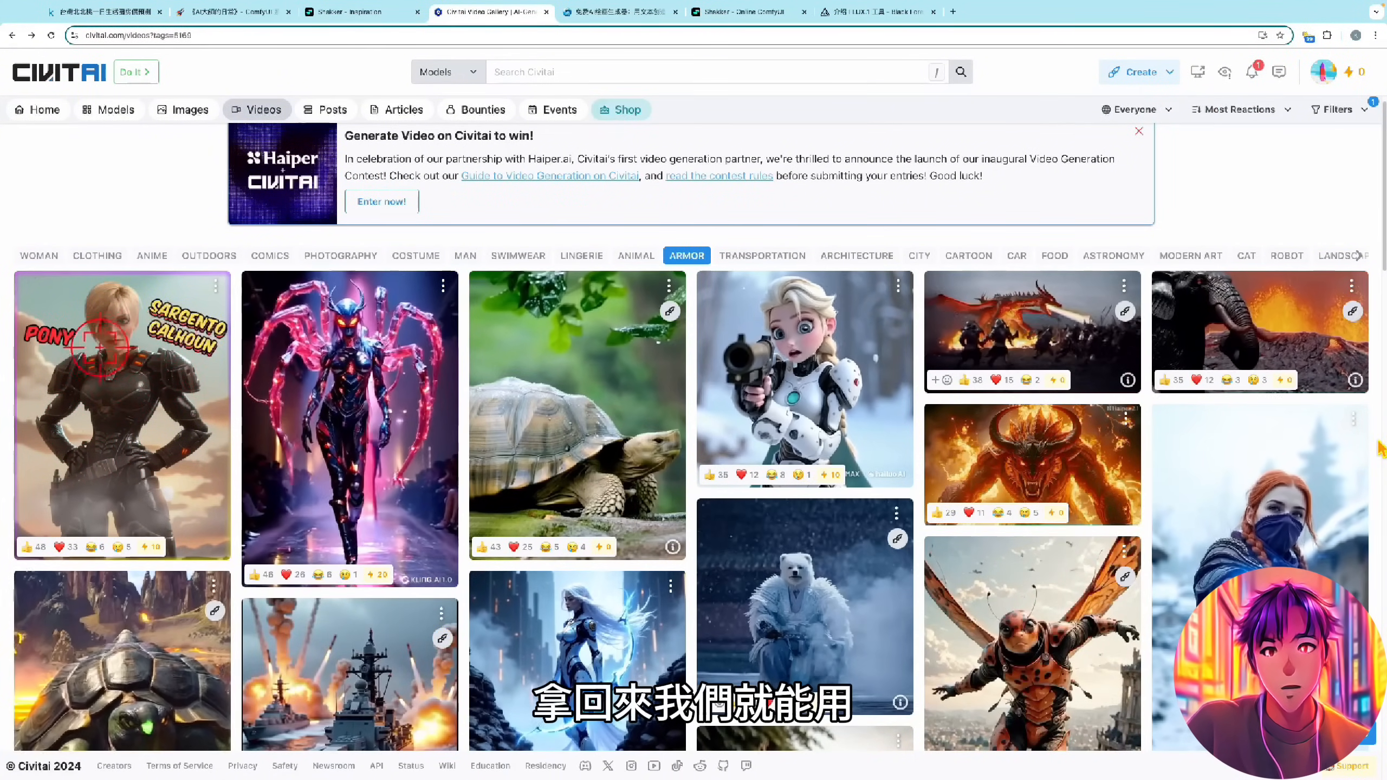
- Examine the AI-generated videos in the Civitai video gallery, including those in the Armor category
{"action": "scroll", "coordinate": [1379, 442], "scroll_direction": "down", "scroll_amount": 1}
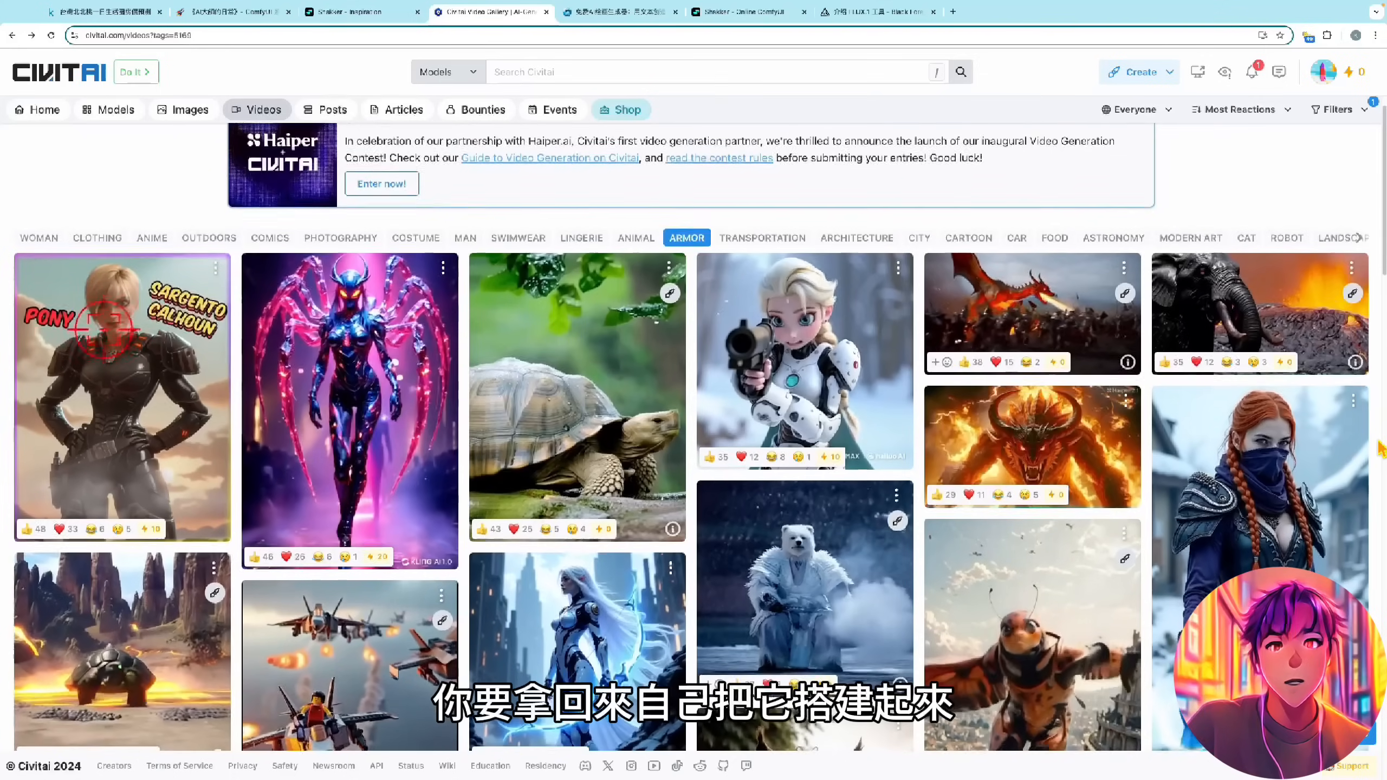
{"action": "scroll", "coordinate": [1379, 448], "scroll_direction": "down", "scroll_amount": 2}
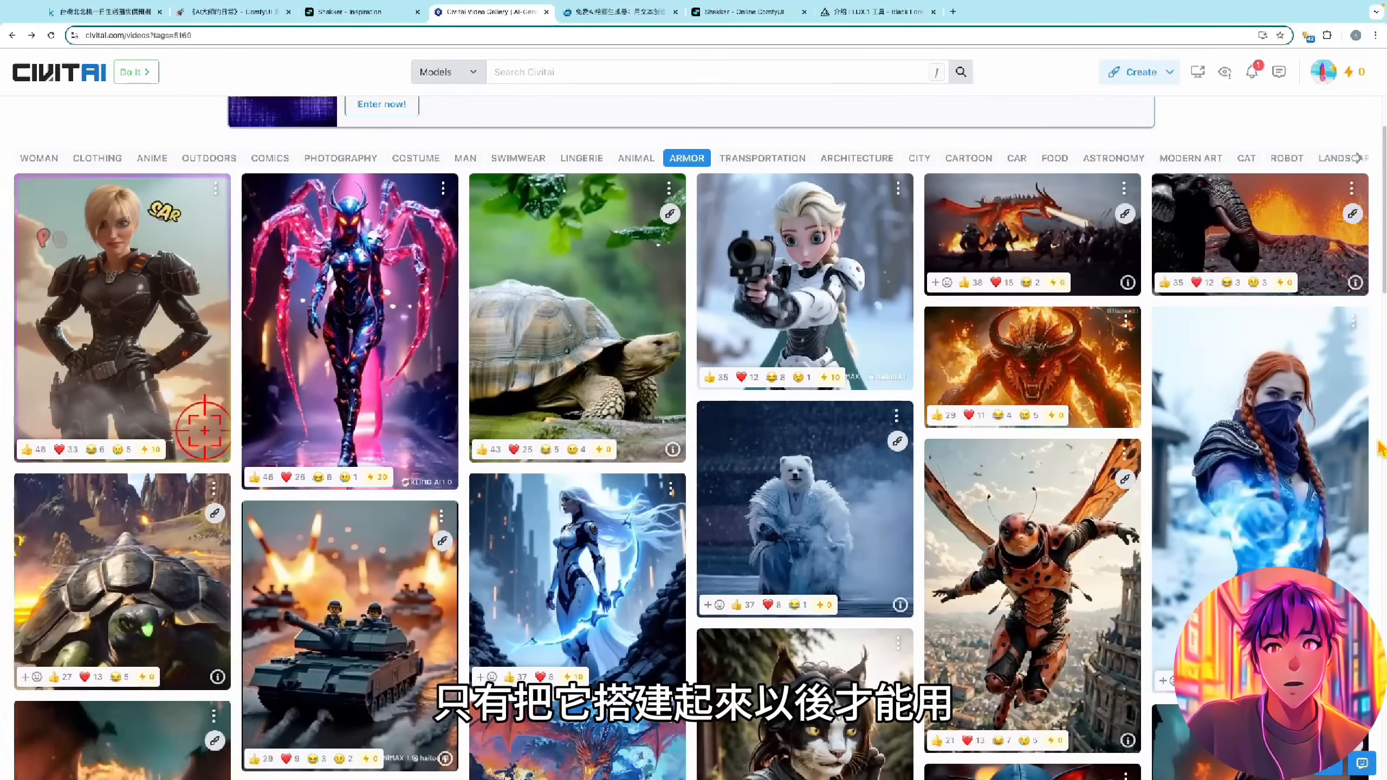
{"action": "scroll", "coordinate": [1379, 448], "scroll_direction": "down", "scroll_amount": 10}
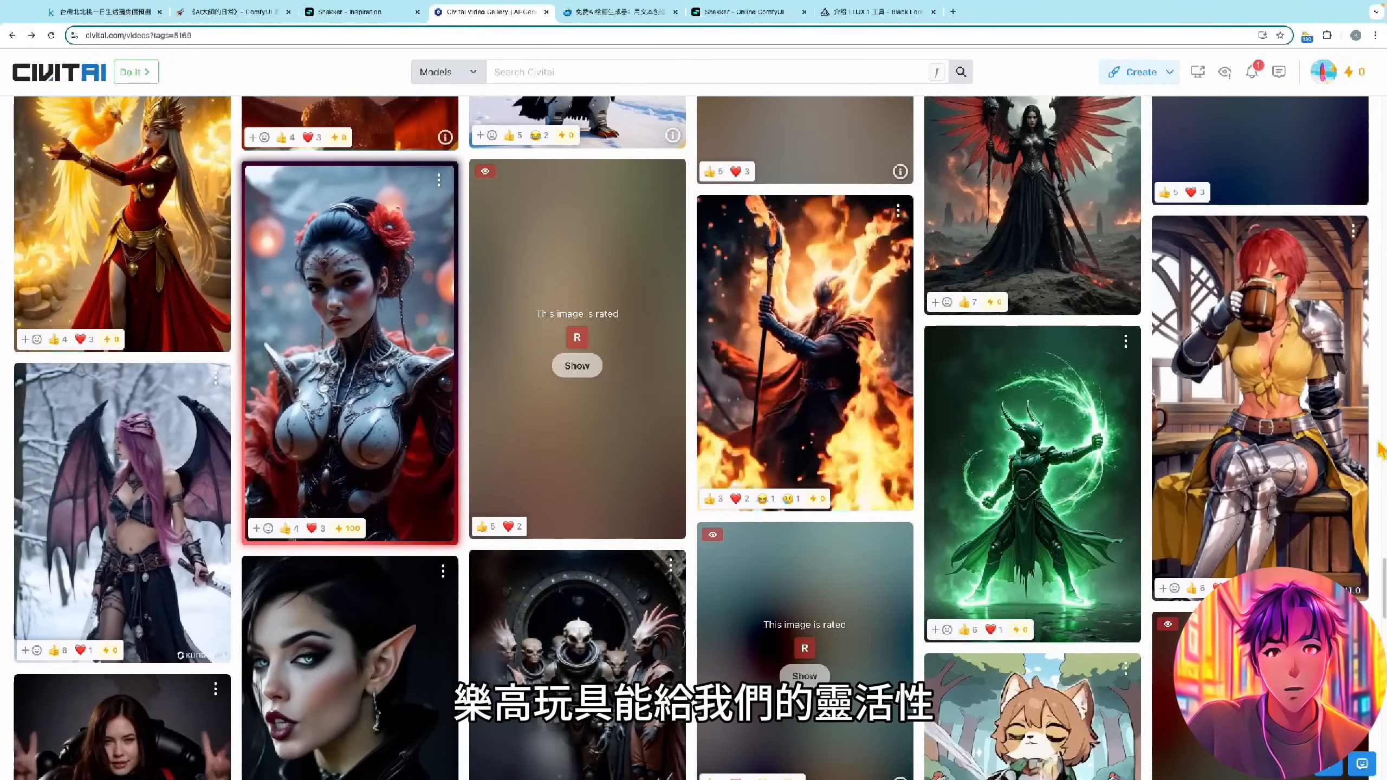
{"action": "scroll", "coordinate": [1381, 451], "scroll_direction": "down", "scroll_amount": 1}
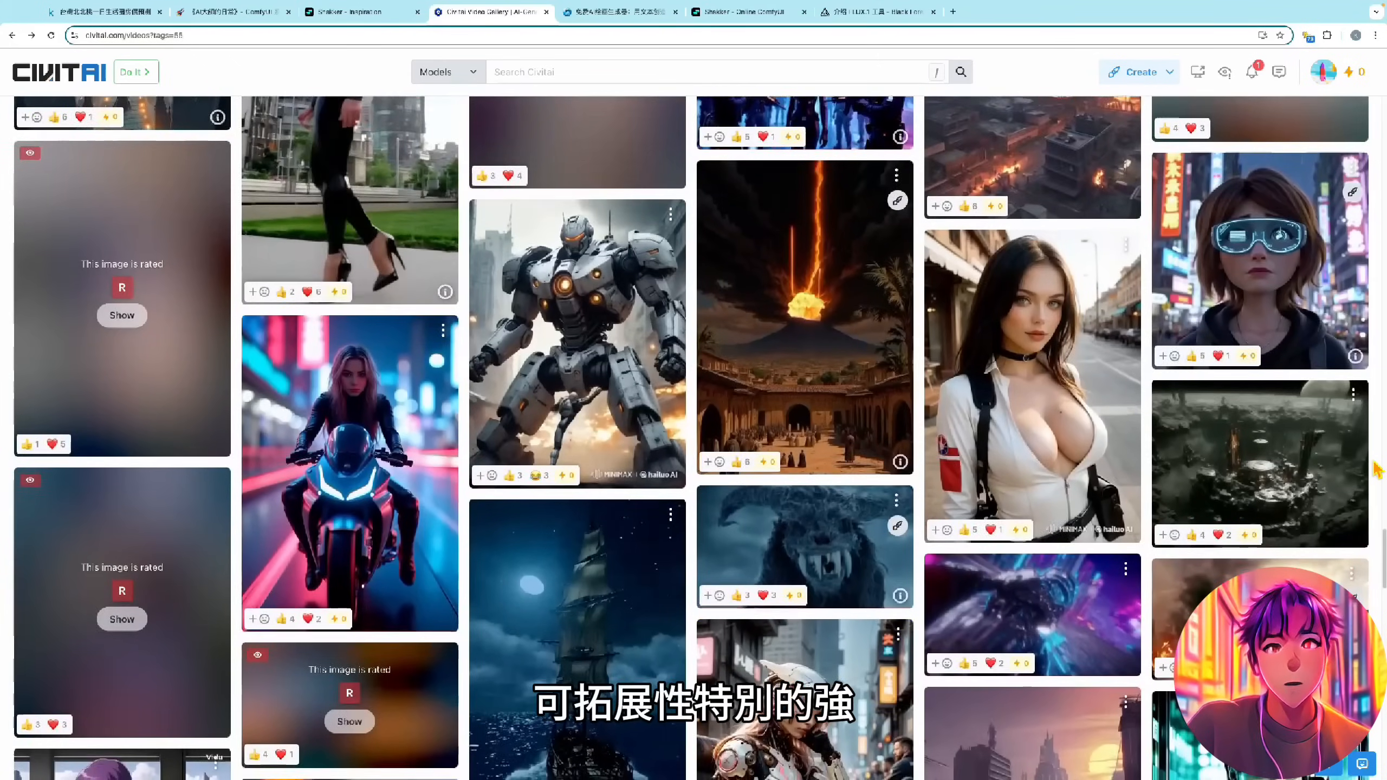
{"action": "scroll", "coordinate": [1379, 464], "scroll_direction": "down", "scroll_amount": 2}
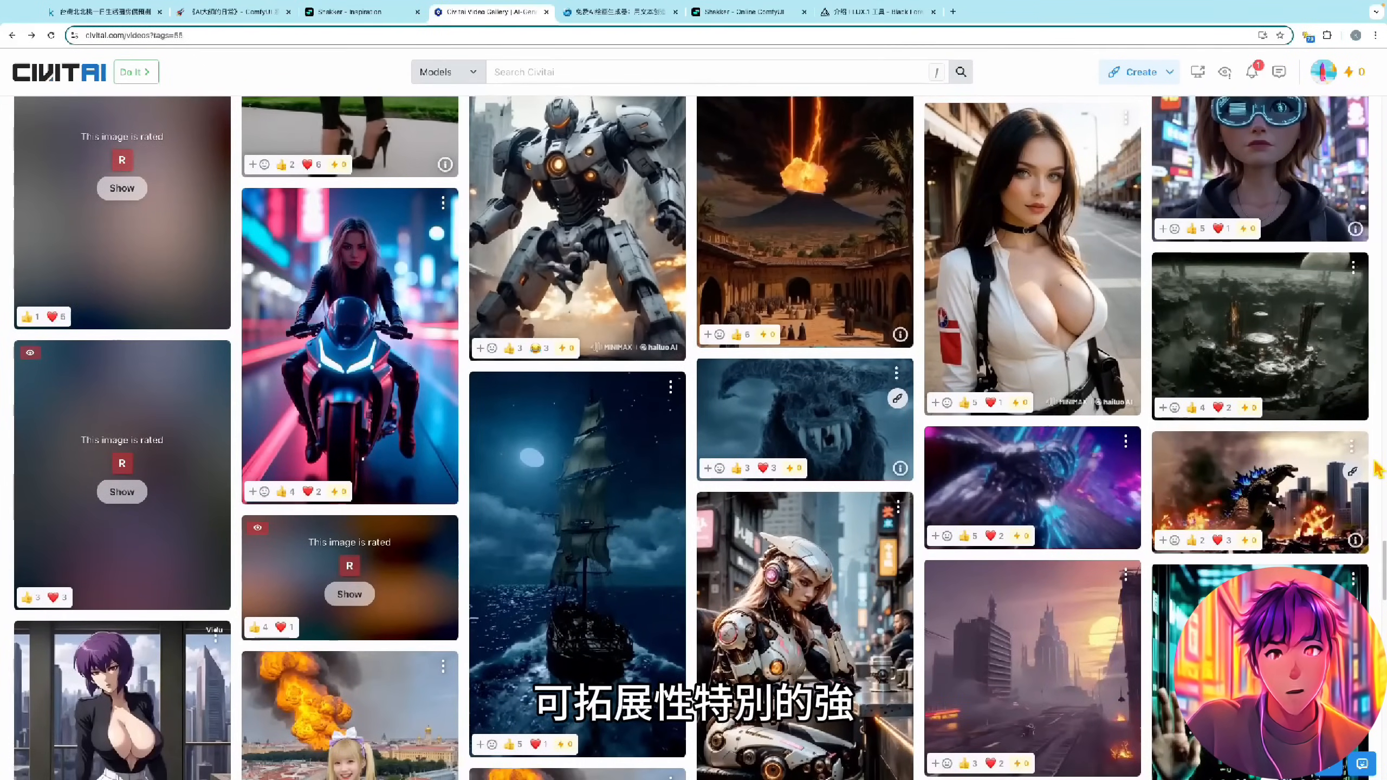
{"action": "scroll", "coordinate": [1379, 468], "scroll_direction": "up", "scroll_amount": 1}
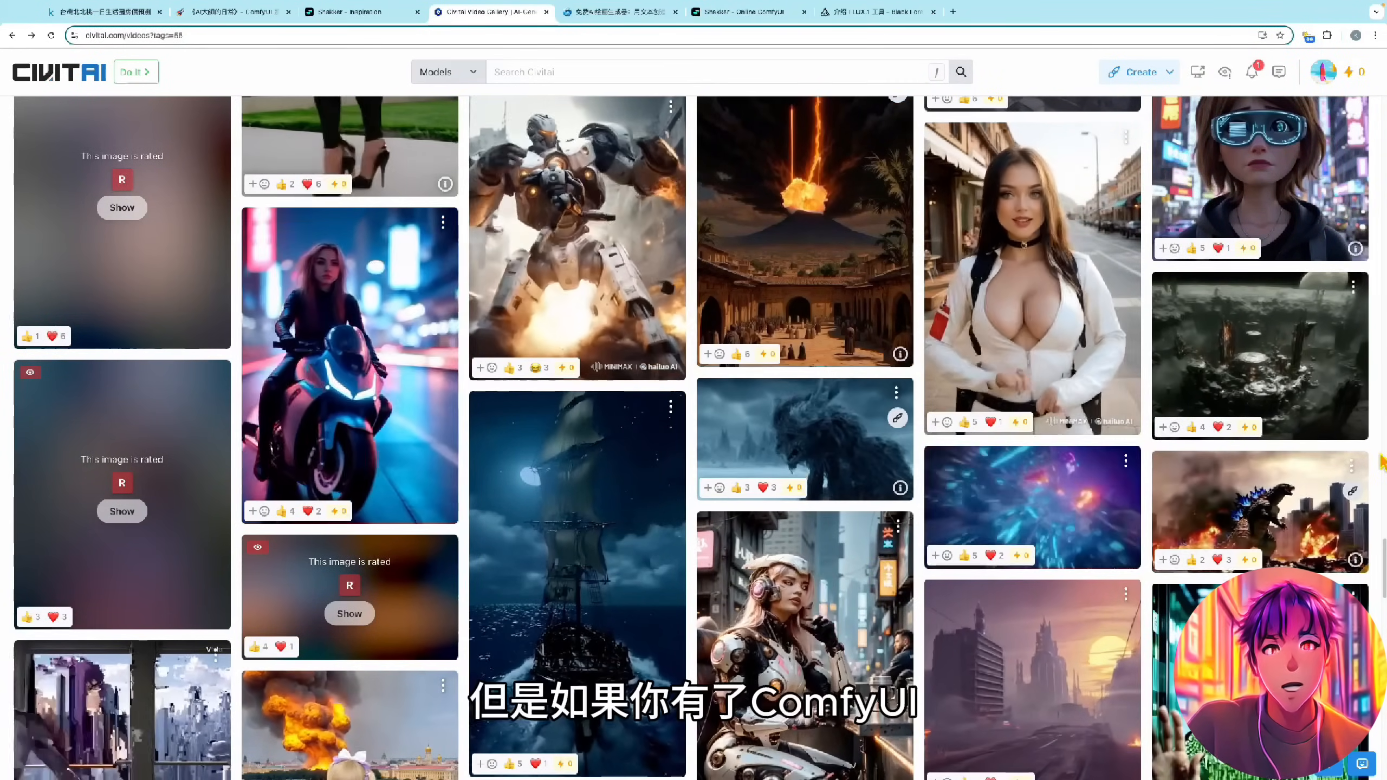
{"action": "scroll", "coordinate": [1382, 461], "scroll_direction": "down", "scroll_amount": 5}
{"action": "scroll", "coordinate": [1382, 461], "scroll_direction": "down", "scroll_amount": 4}
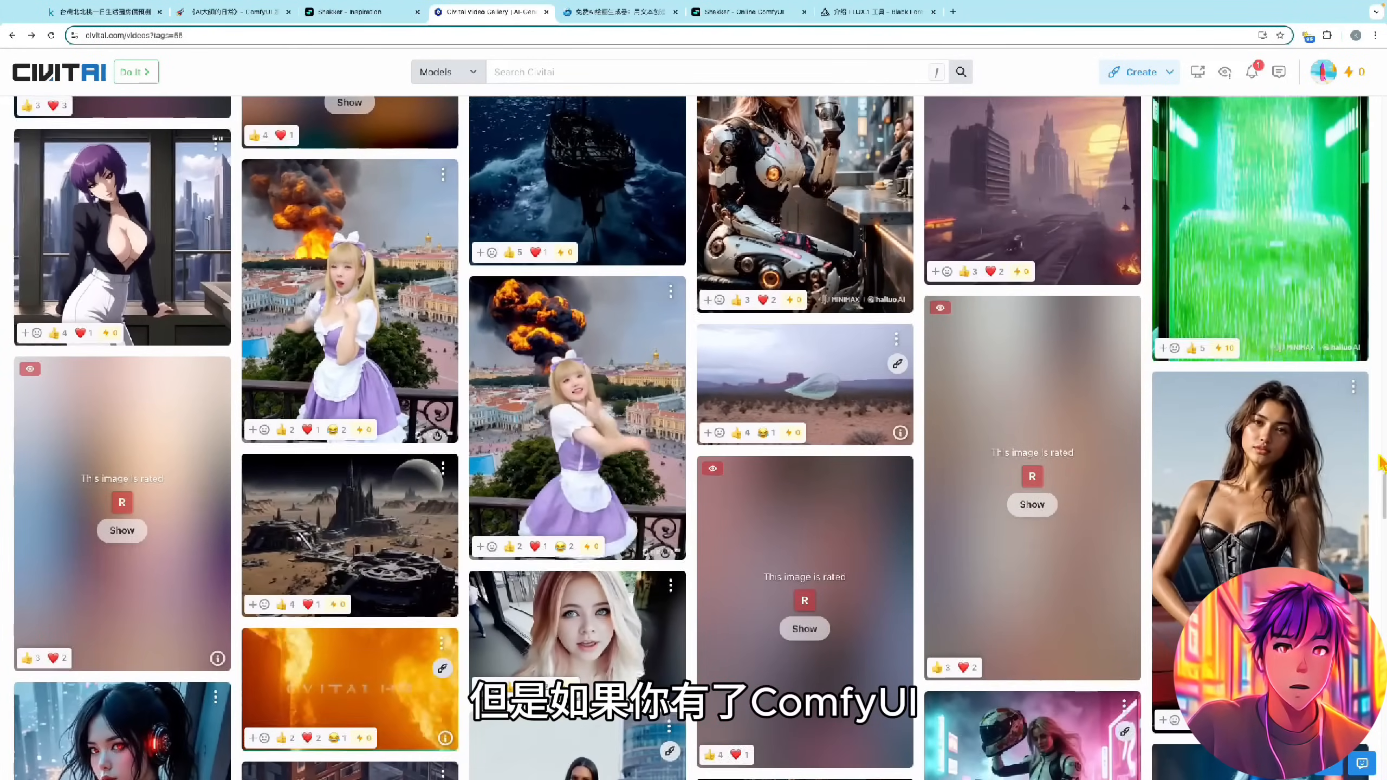
{"action": "scroll", "coordinate": [1381, 462], "scroll_direction": "up", "scroll_amount": 3}
{"action": "scroll", "coordinate": [1381, 462], "scroll_direction": "down", "scroll_amount": 1}
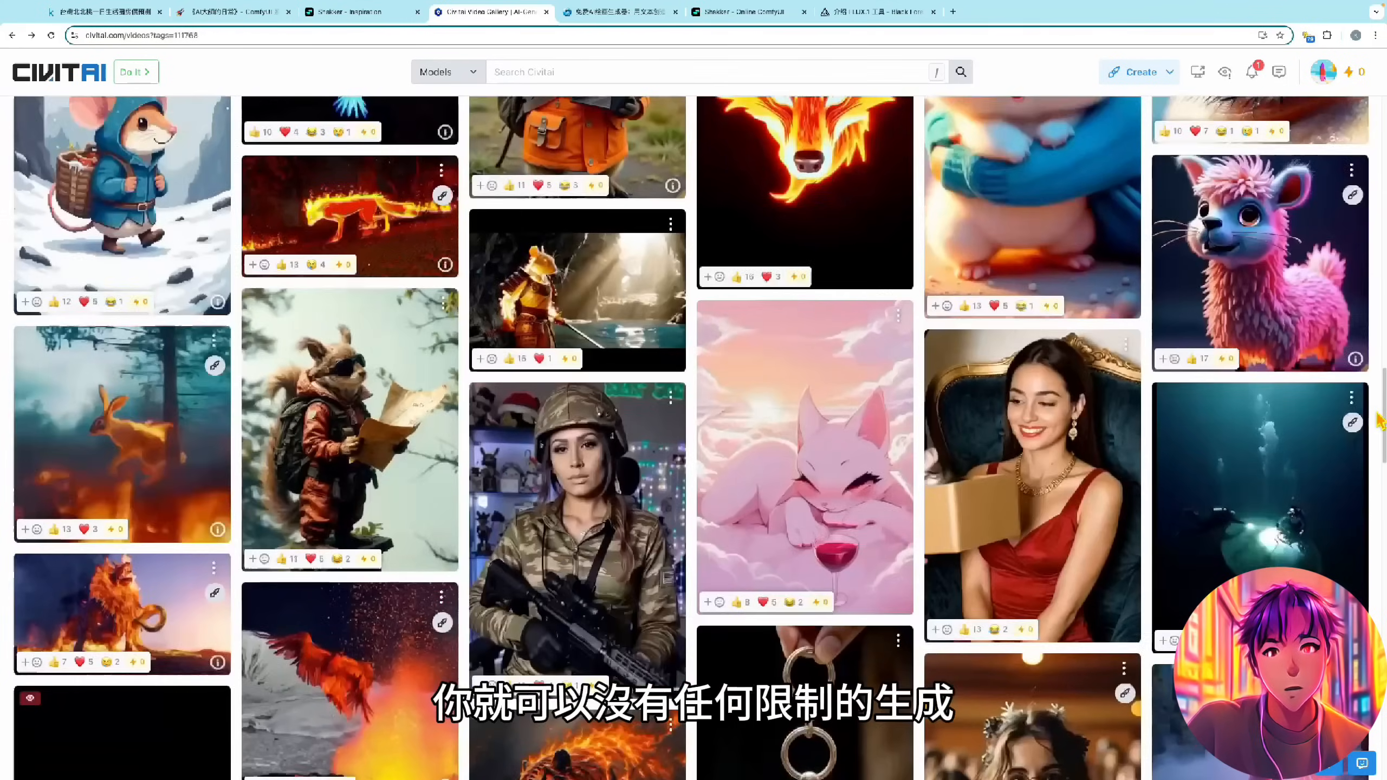
{"action": "scroll", "coordinate": [1380, 421], "scroll_direction": "down", "scroll_amount": 1}
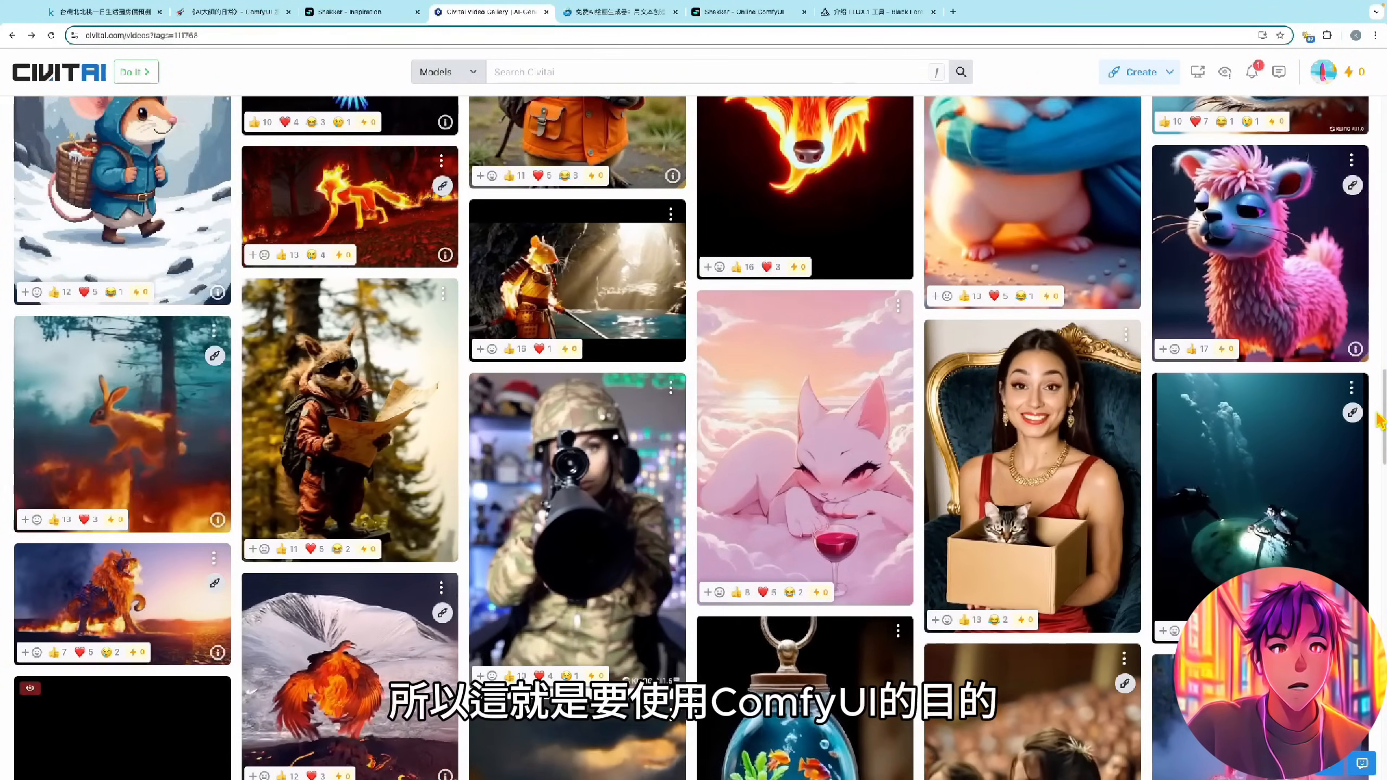
{"action": "scroll", "coordinate": [1380, 421], "scroll_direction": "down", "scroll_amount": 10}
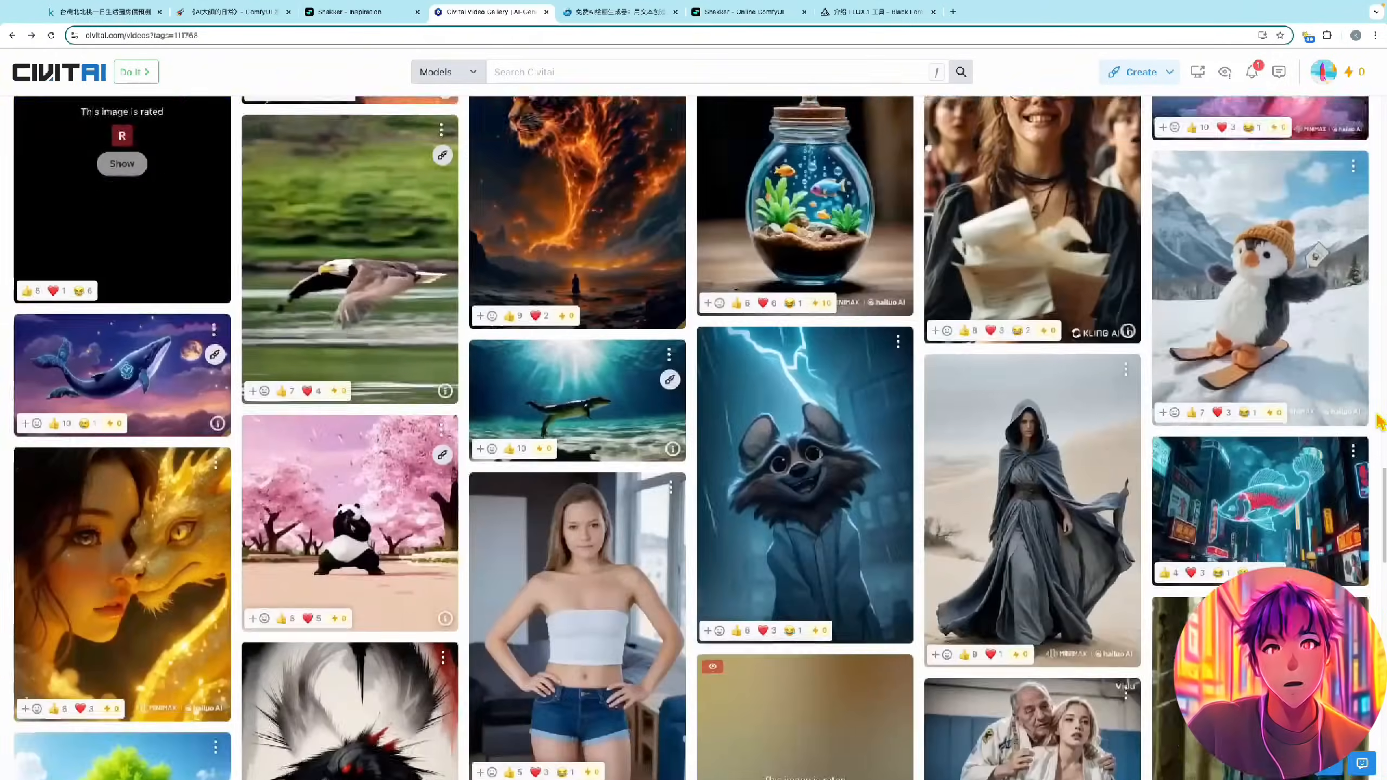
{"action": "scroll", "coordinate": [1380, 421], "scroll_direction": "down", "scroll_amount": 4}
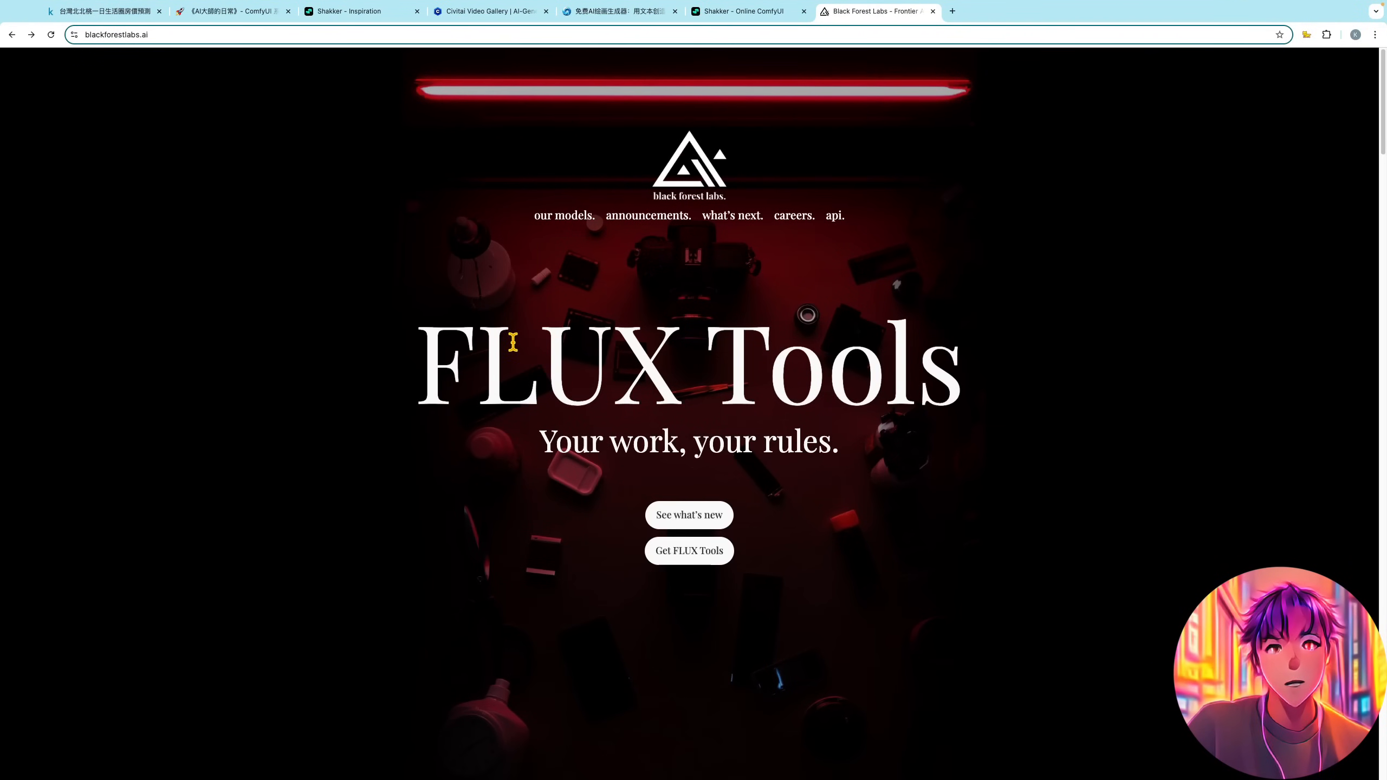
- Open the FLUX.1 Tools announcement from the Black Forest Labs homepage and translate the page into Simplified Chinese
{"action": "left_click_drag", "start_coordinate": [428, 354], "coordinate": [1035, 377]}
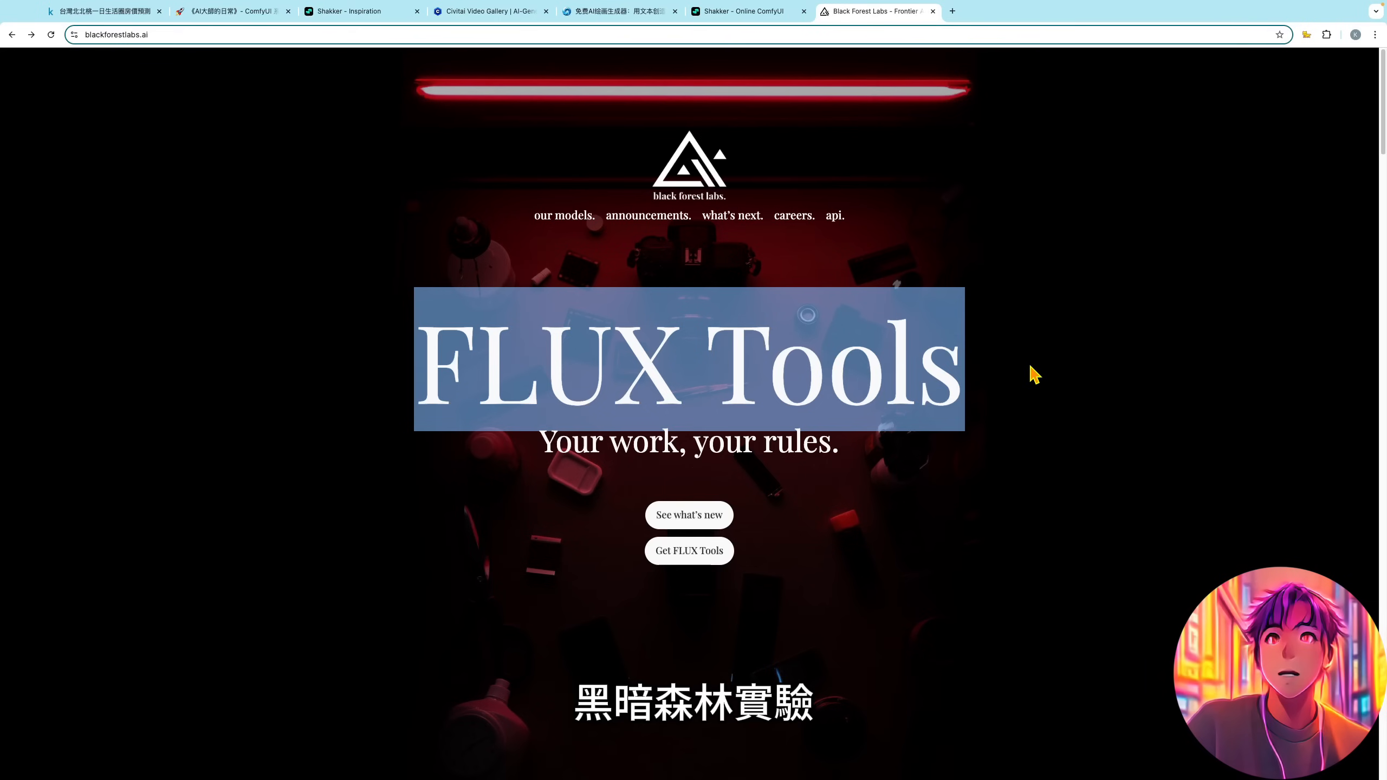
{"action": "left_click", "coordinate": [1031, 366]}
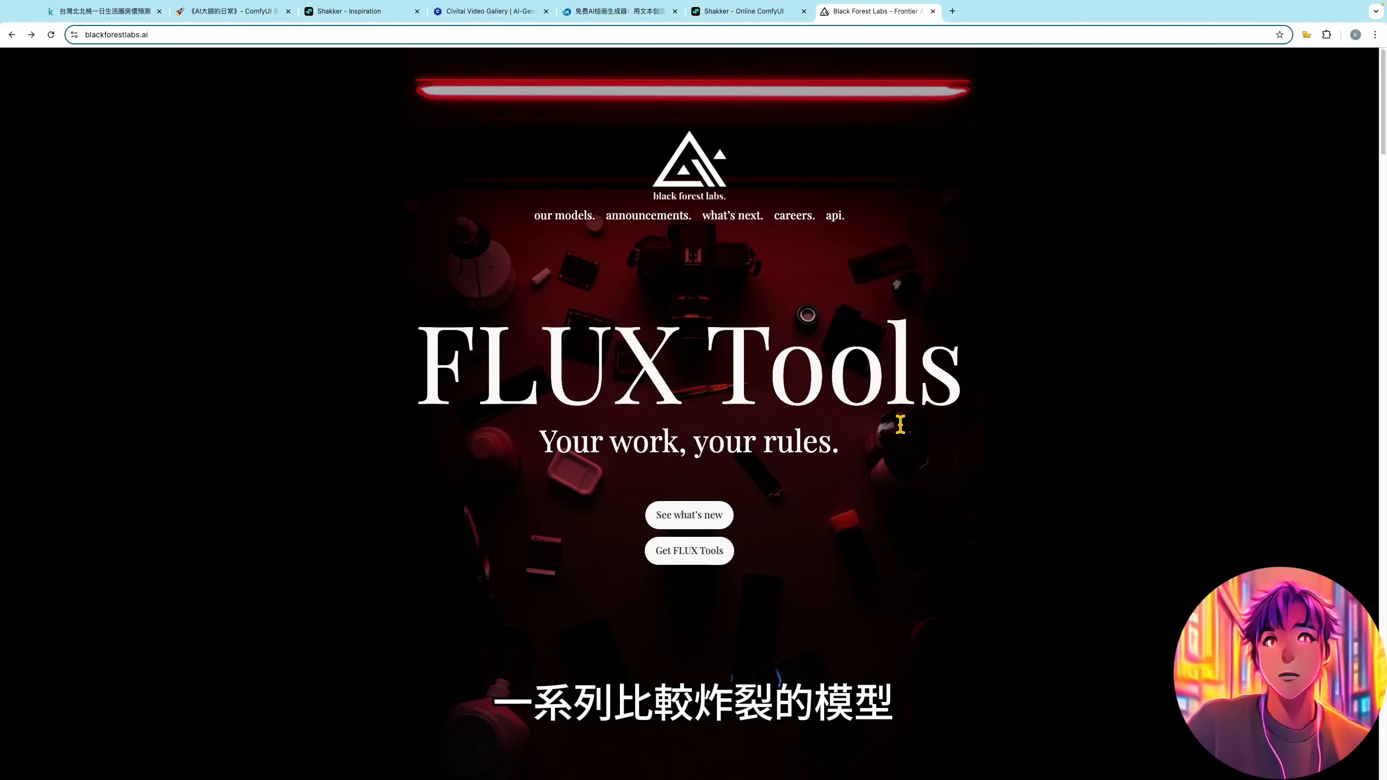
{"action": "left_click", "coordinate": [682, 512]}
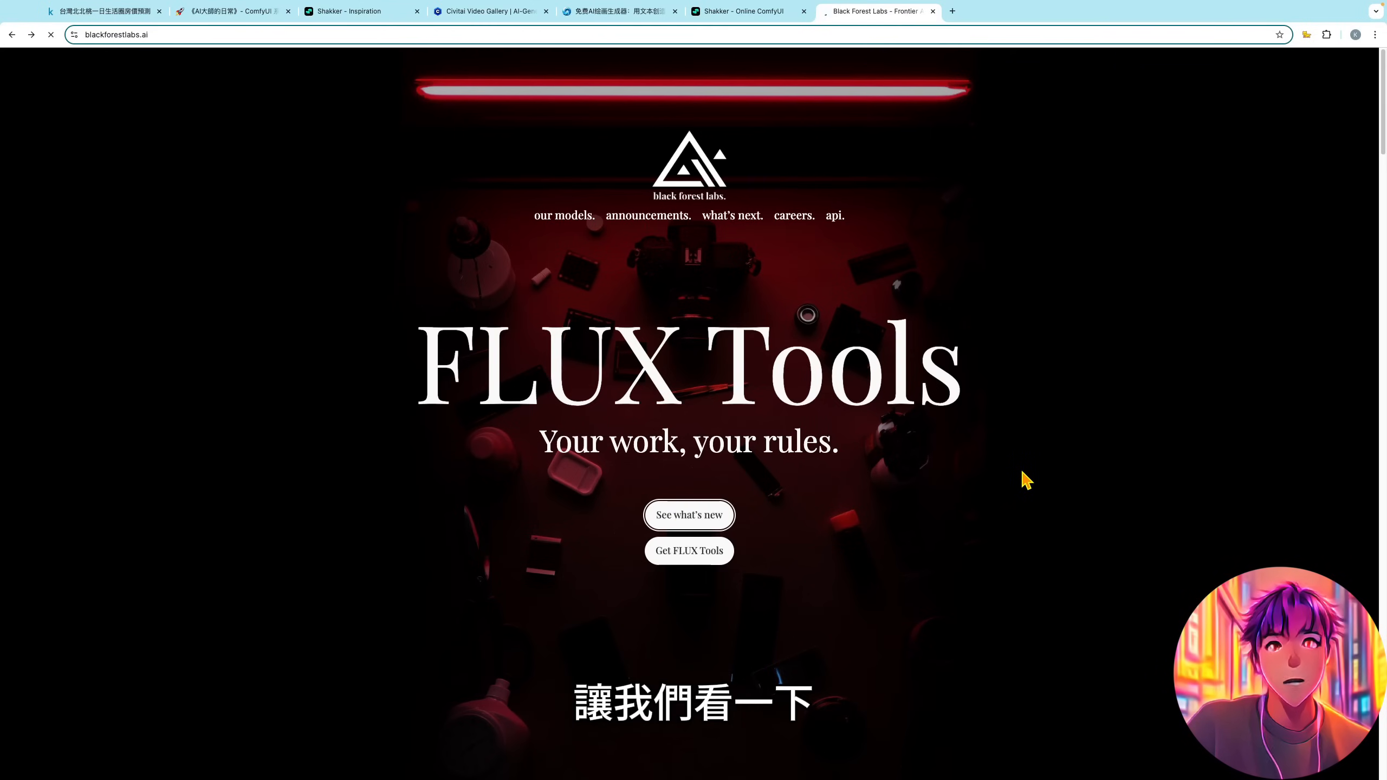
{"action": "scroll", "coordinate": [1072, 483], "scroll_direction": "down", "scroll_amount": 4}
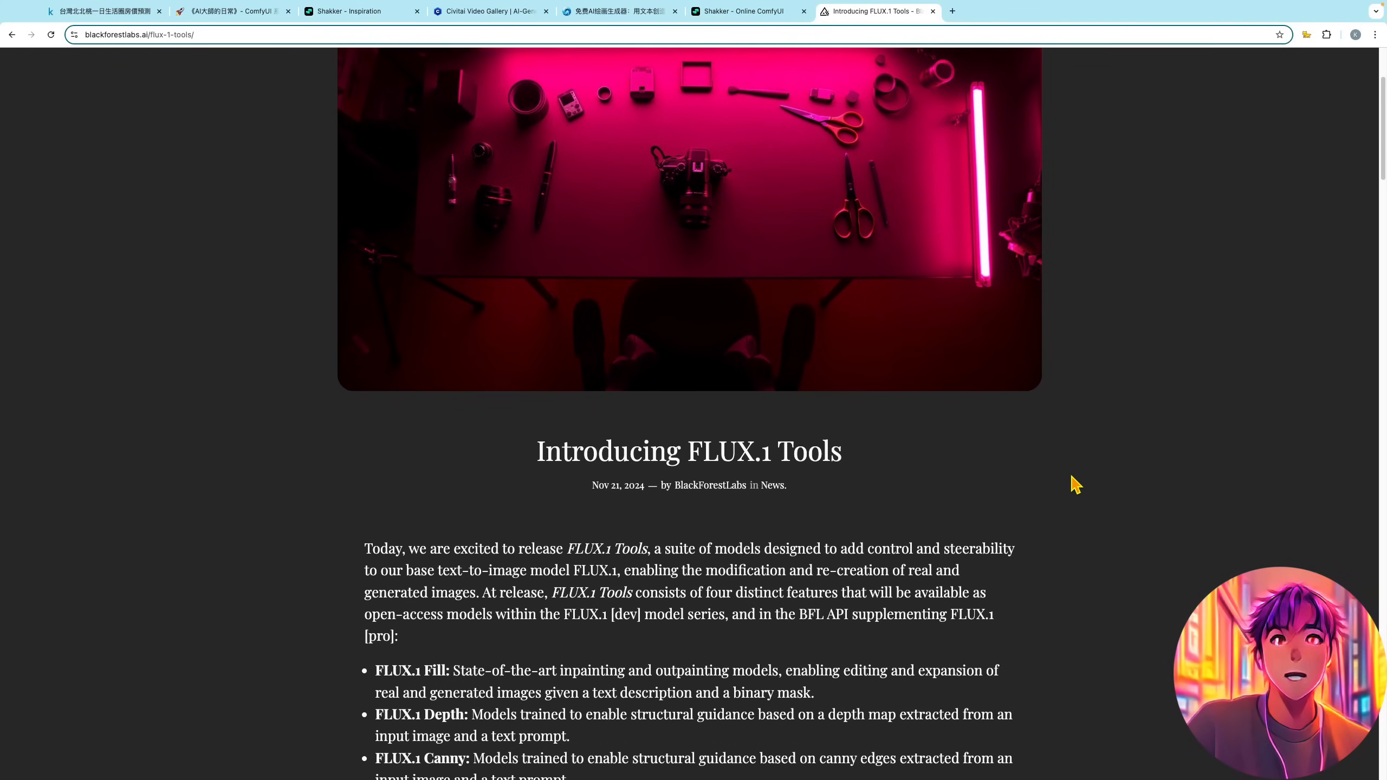
{"action": "right_click", "coordinate": [1163, 518]}
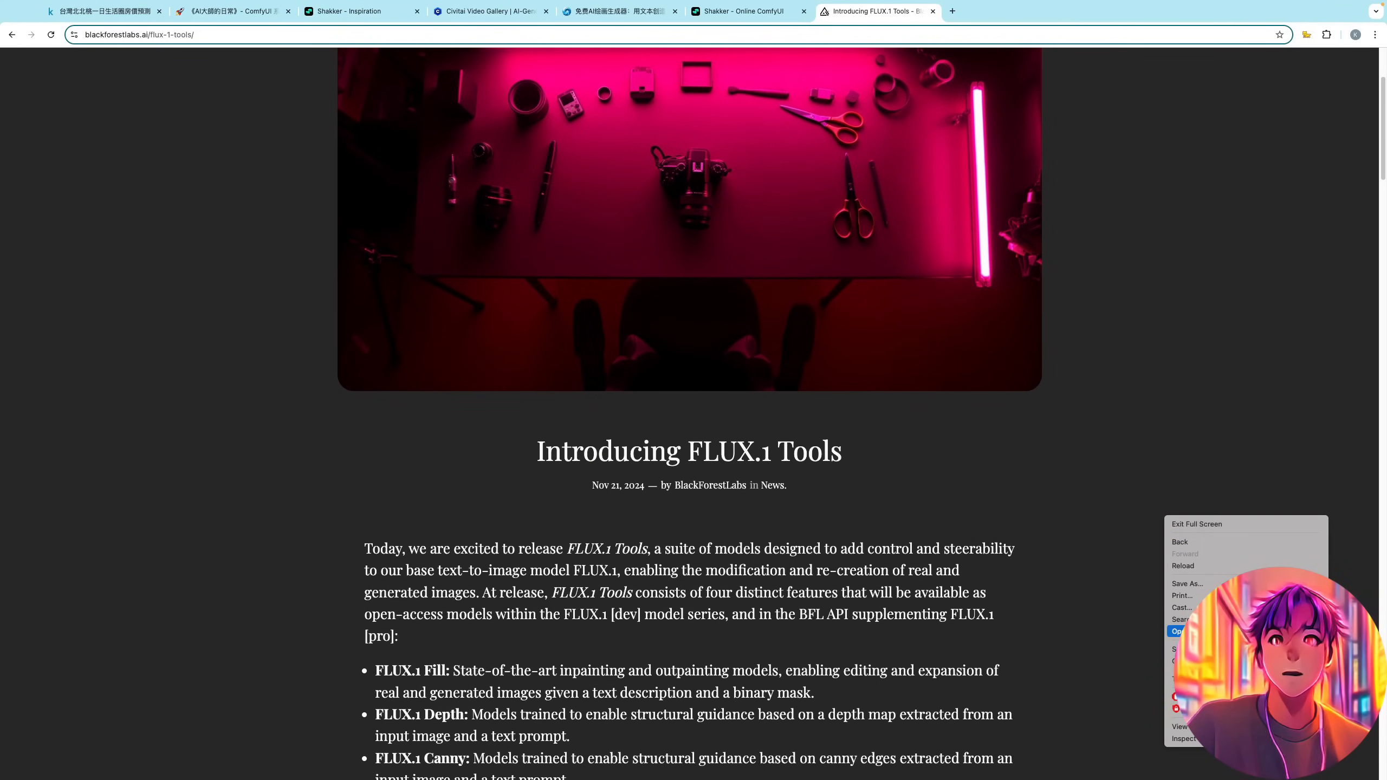
{"action": "left_click", "coordinate": [1185, 678]}
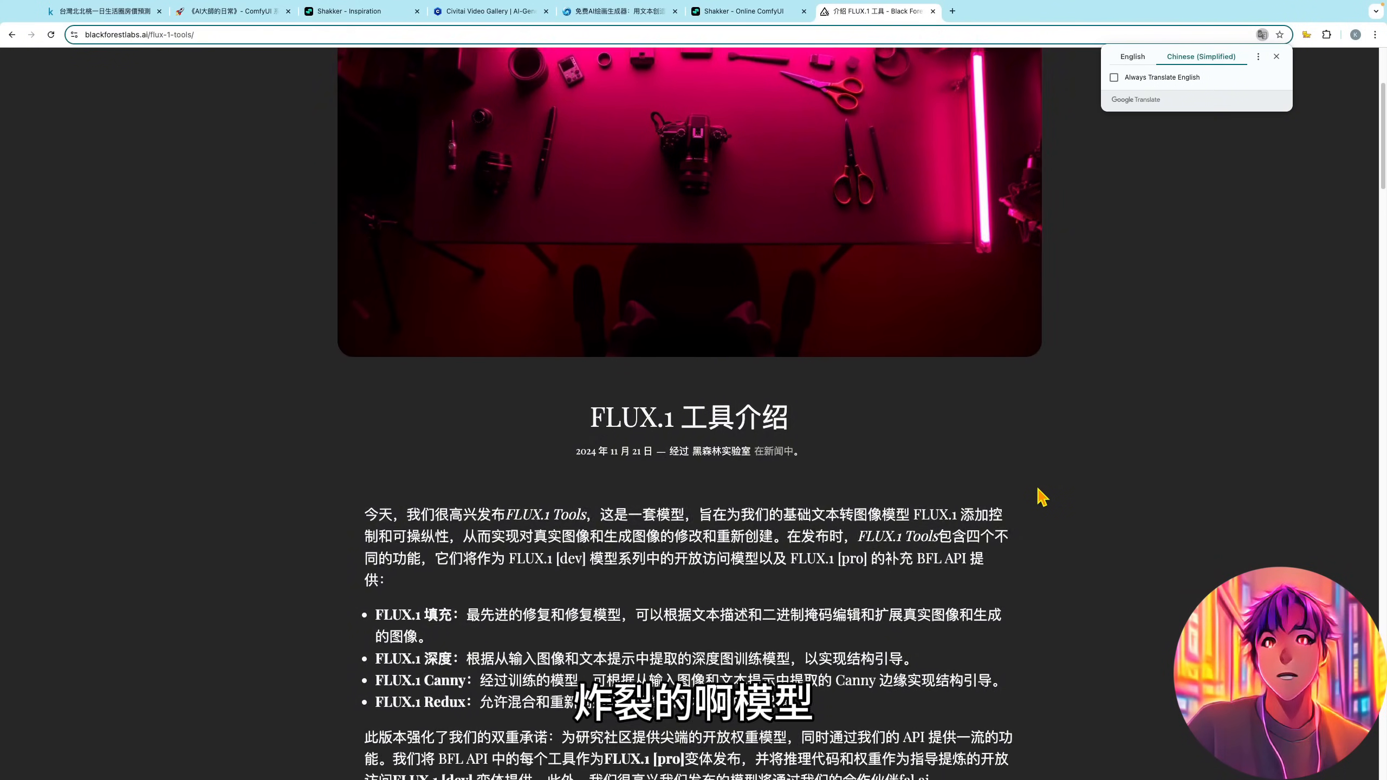
- Read the translated FLUX.1 Tools article through the FLUX.1 Fill inpainting and outpainting examples, highlighting the term 外部绘画
{"action": "scroll", "coordinate": [1042, 497], "scroll_direction": "down", "scroll_amount": 6}
{"action": "scroll", "coordinate": [1042, 499], "scroll_direction": "down", "scroll_amount": 1}
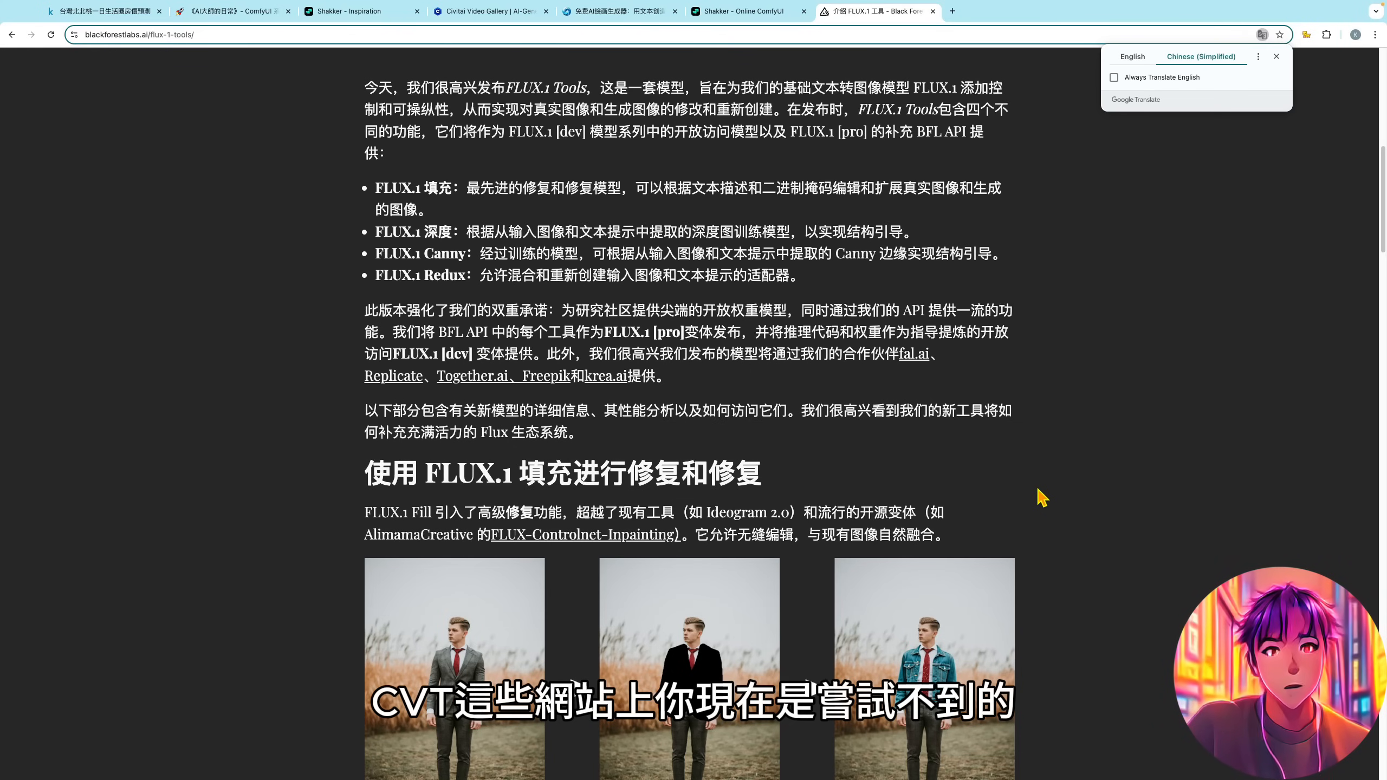
{"action": "scroll", "coordinate": [1042, 499], "scroll_direction": "down", "scroll_amount": 3}
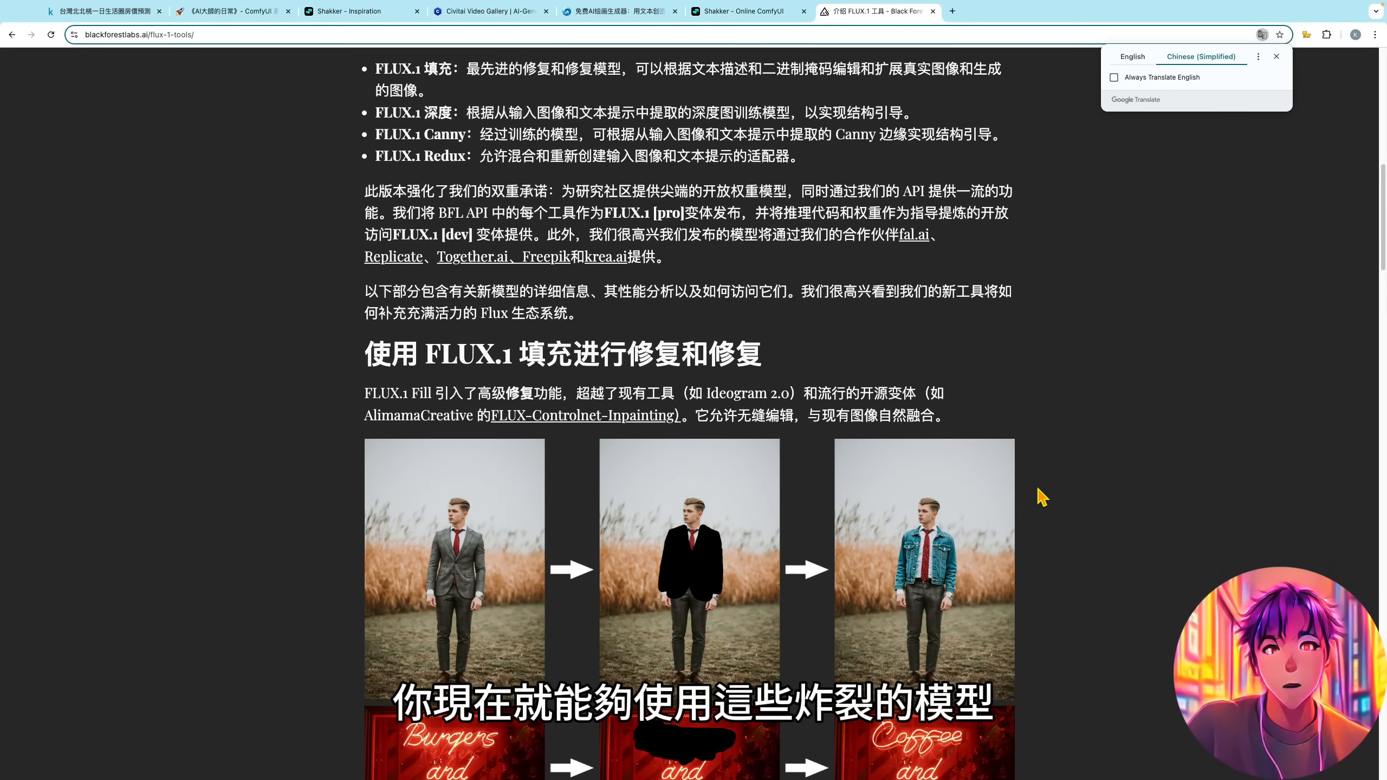
{"action": "scroll", "coordinate": [1042, 499], "scroll_direction": "down", "scroll_amount": 10}
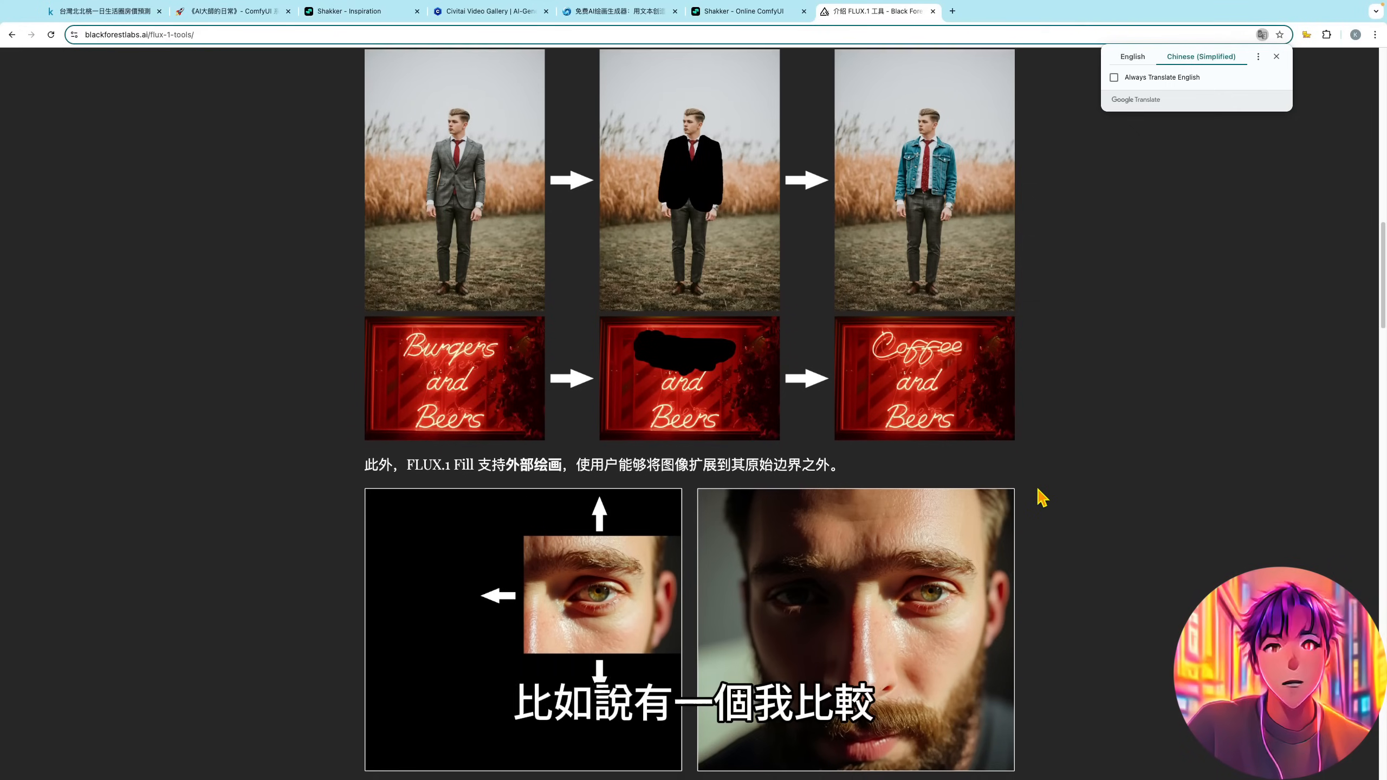
{"action": "scroll", "coordinate": [1041, 498], "scroll_direction": "down", "scroll_amount": 4}
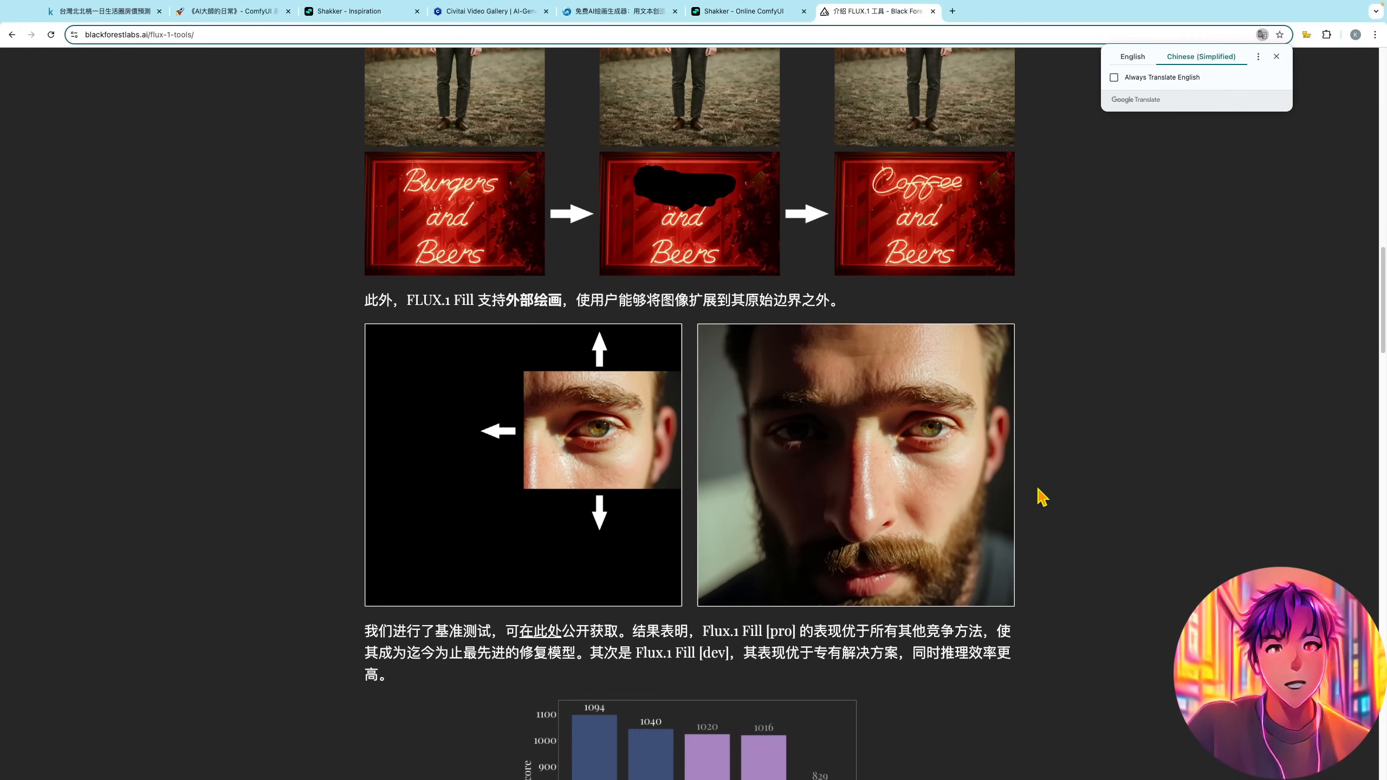
{"action": "left_click", "coordinate": [513, 301]}
{"action": "left_click_drag", "start_coordinate": [512, 302], "coordinate": [562, 305]}
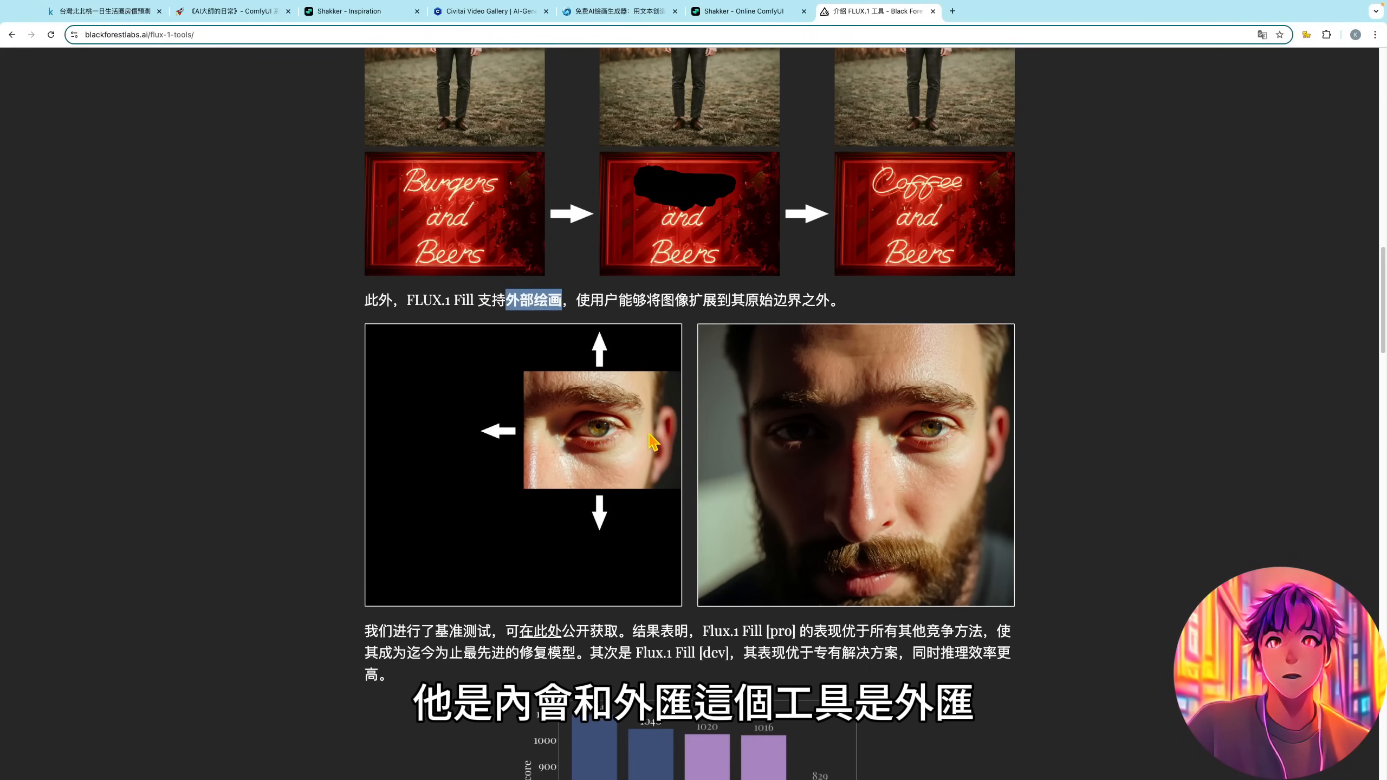
{"action": "left_click", "coordinate": [660, 308]}
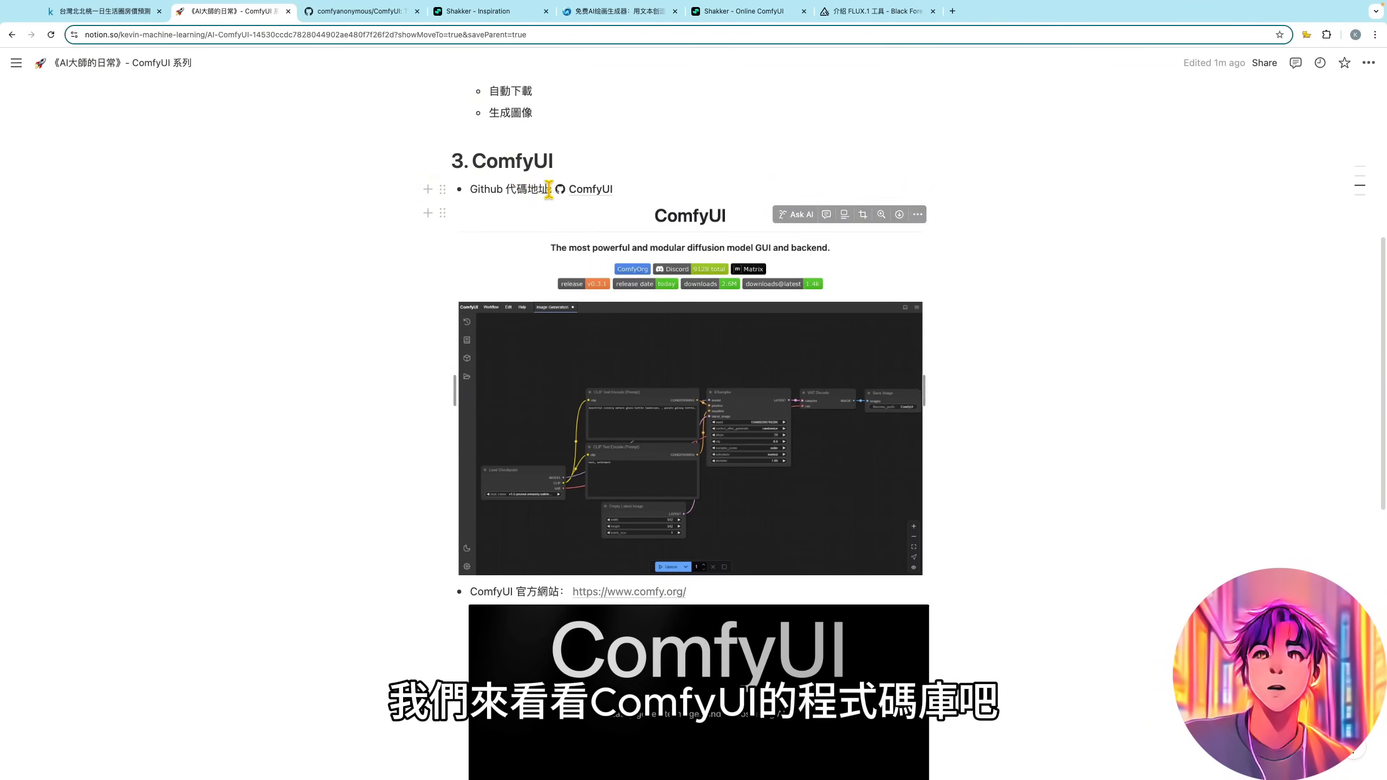
- Open the ComfyUI GitHub repository from the Notion notes and examine its owner, file list and update dates
{"action": "left_click", "coordinate": [564, 196]}
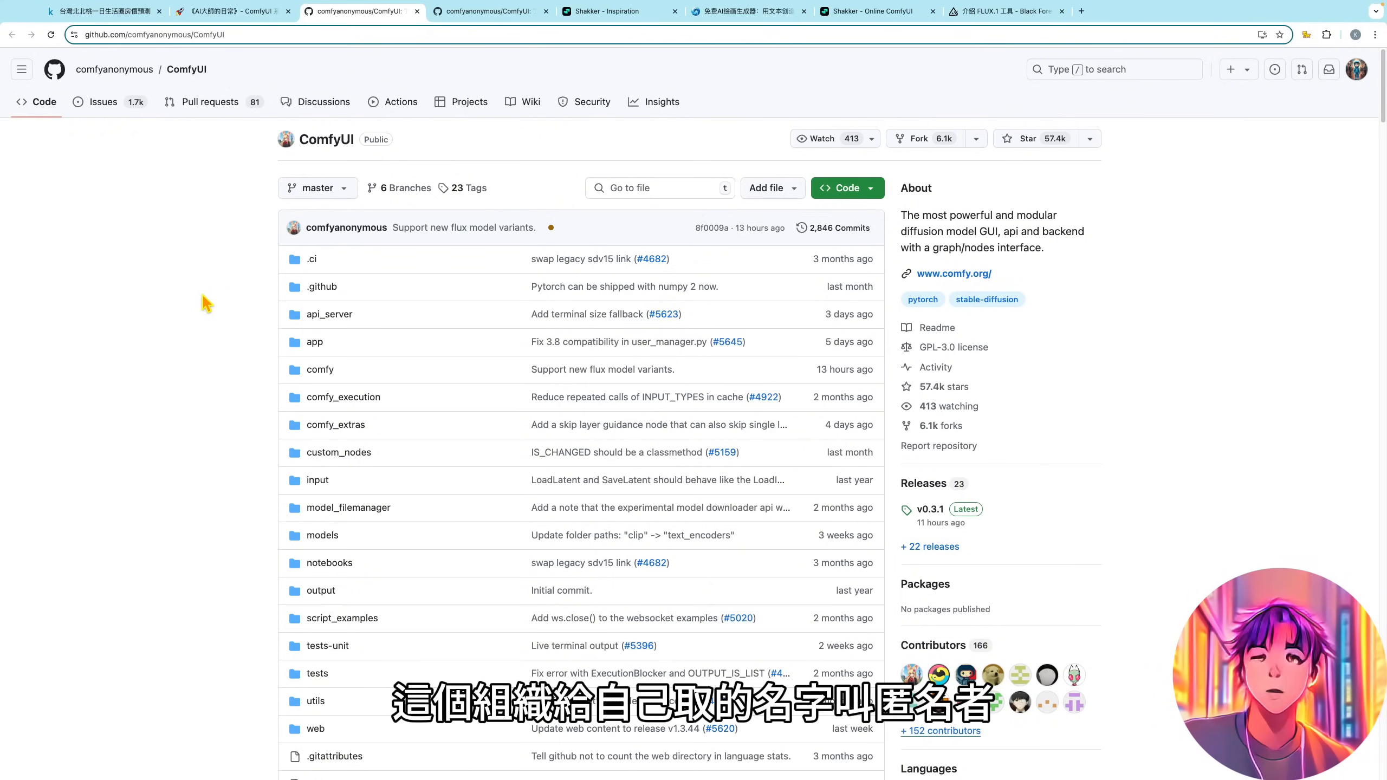
{"action": "mouse_move", "coordinate": [120, 74]}
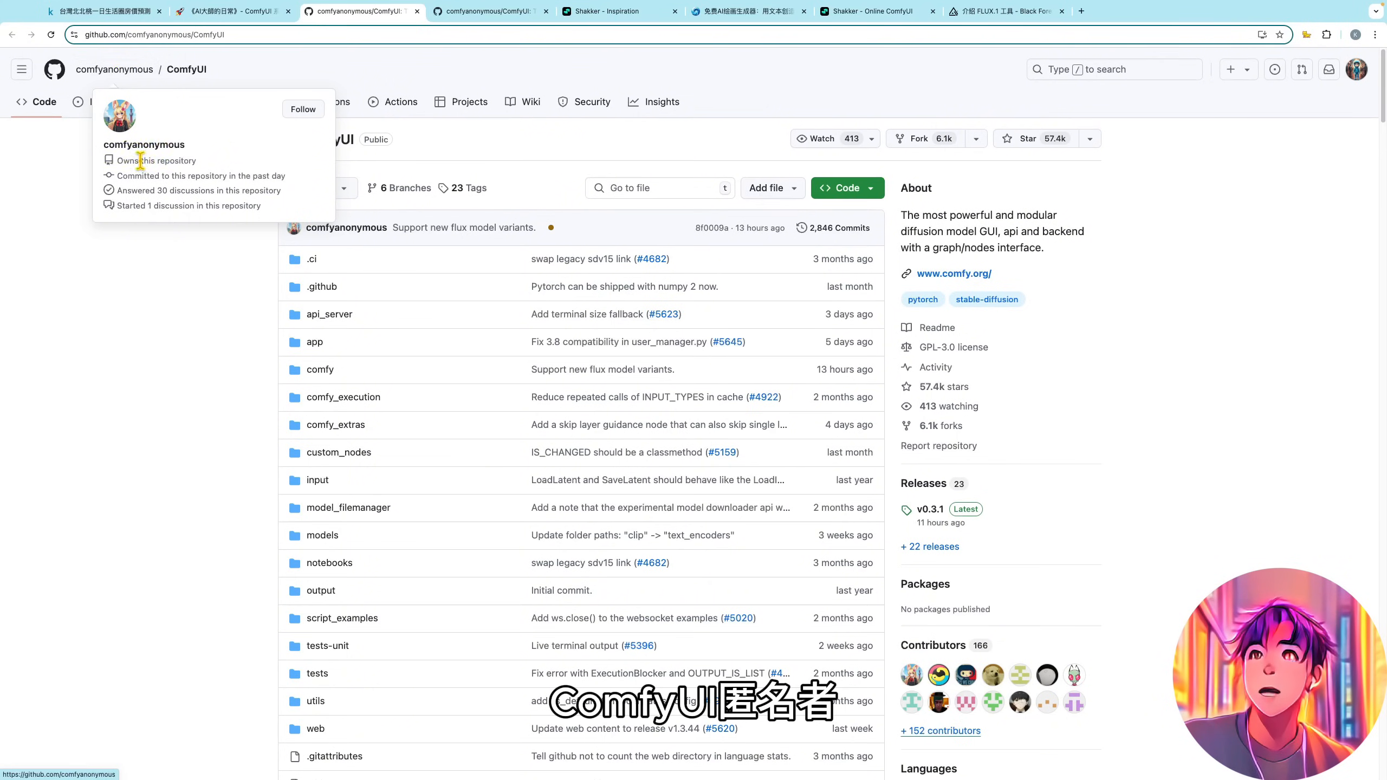
{"action": "scroll", "coordinate": [1095, 520], "scroll_direction": "down", "scroll_amount": 1}
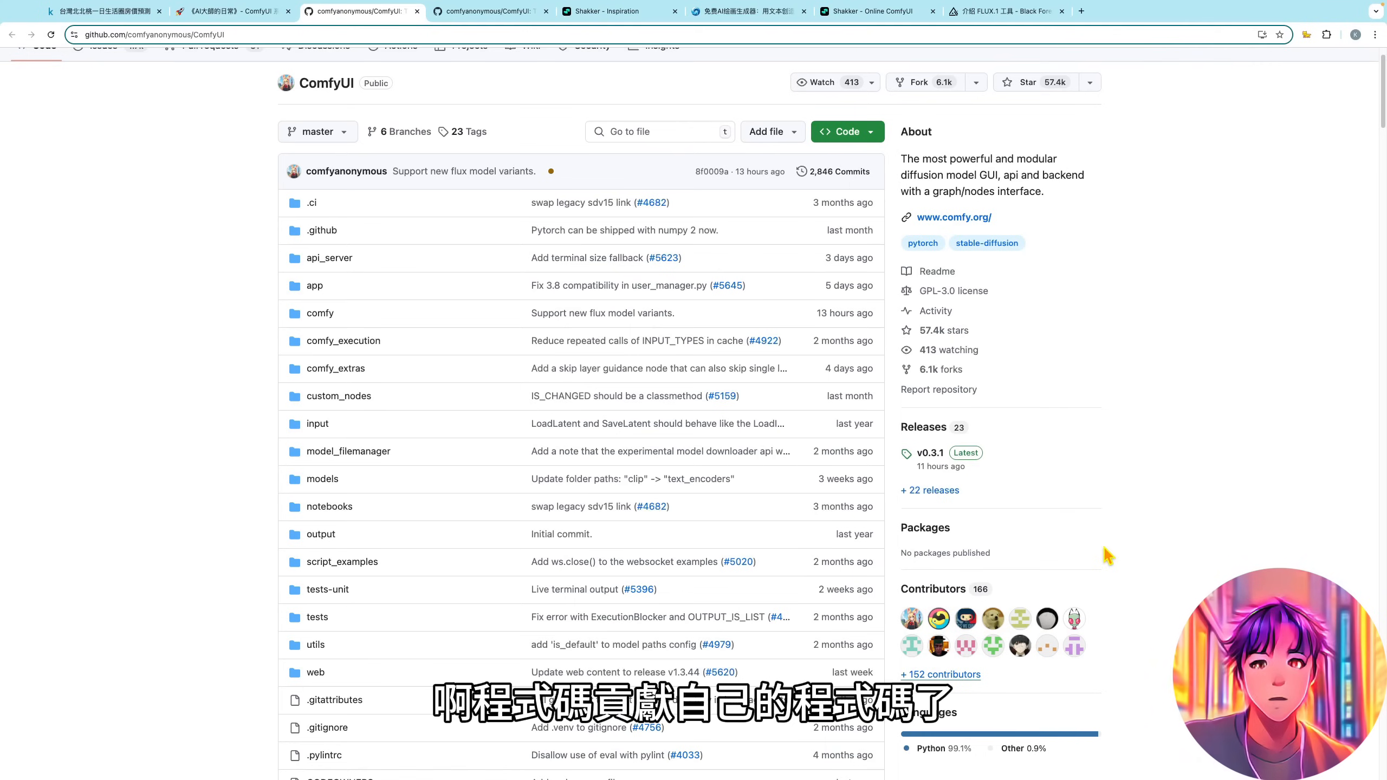
{"action": "scroll", "coordinate": [1103, 562], "scroll_direction": "up", "scroll_amount": 1}
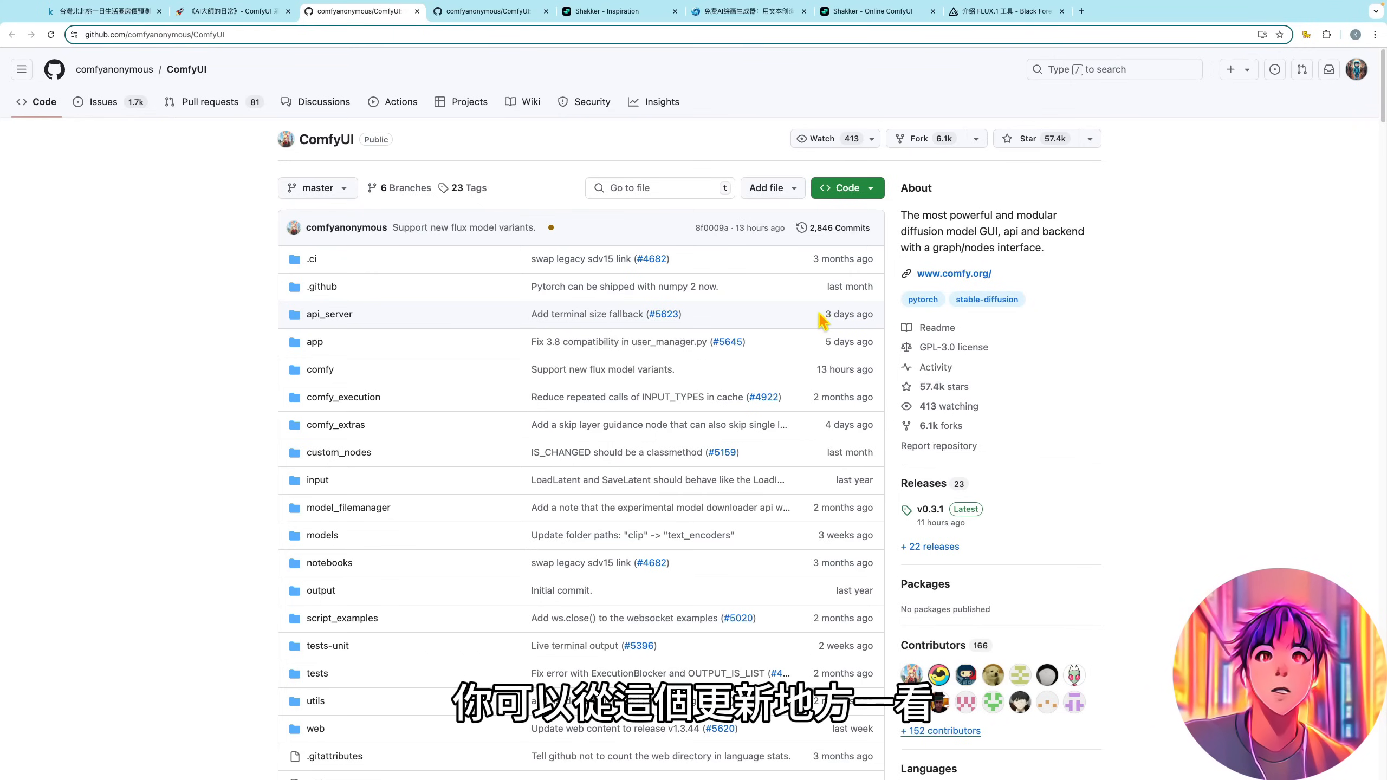
- Examine the repository's recent update dates, highlighting the api_server folder's date, and read the README's overview, features and shortcuts
{"action": "left_click_drag", "start_coordinate": [821, 316], "coordinate": [876, 318]}
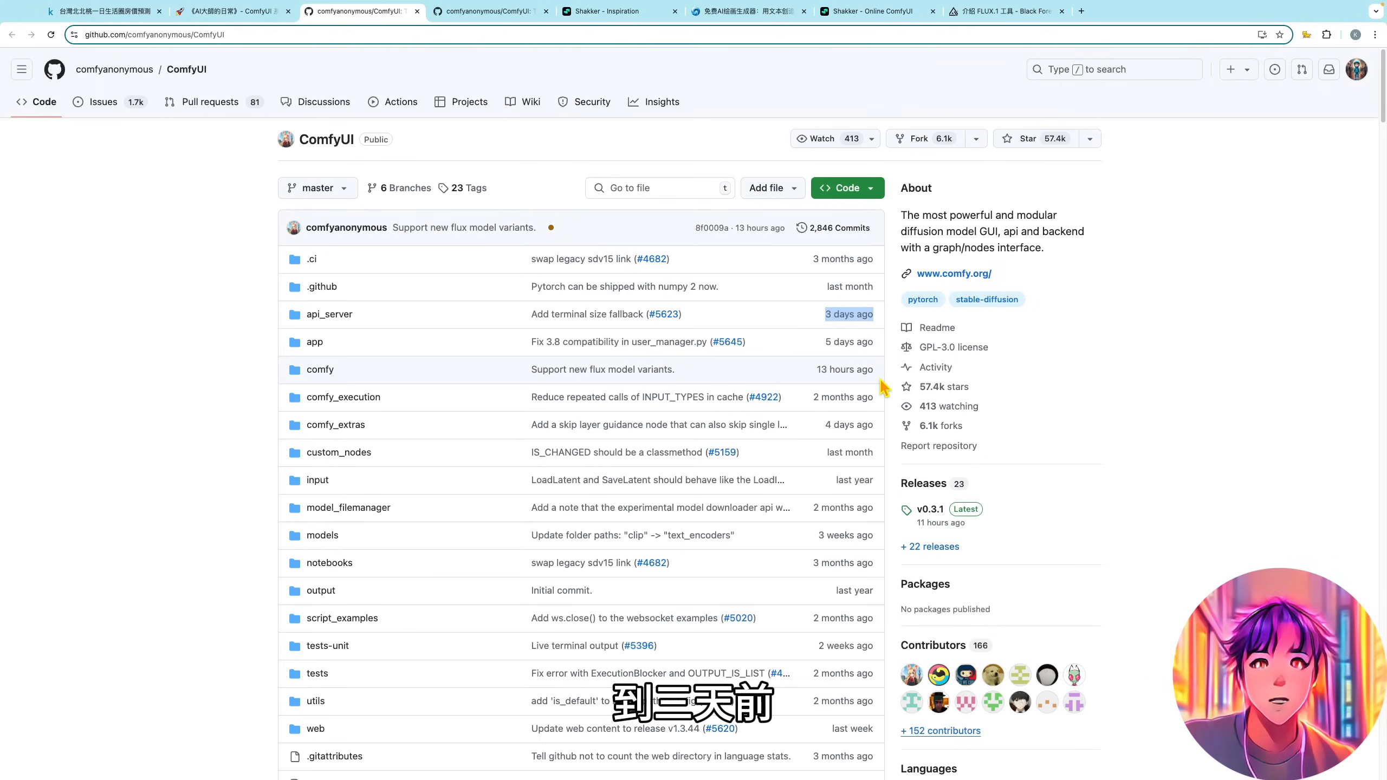
{"action": "scroll", "coordinate": [884, 388], "scroll_direction": "down", "scroll_amount": 15}
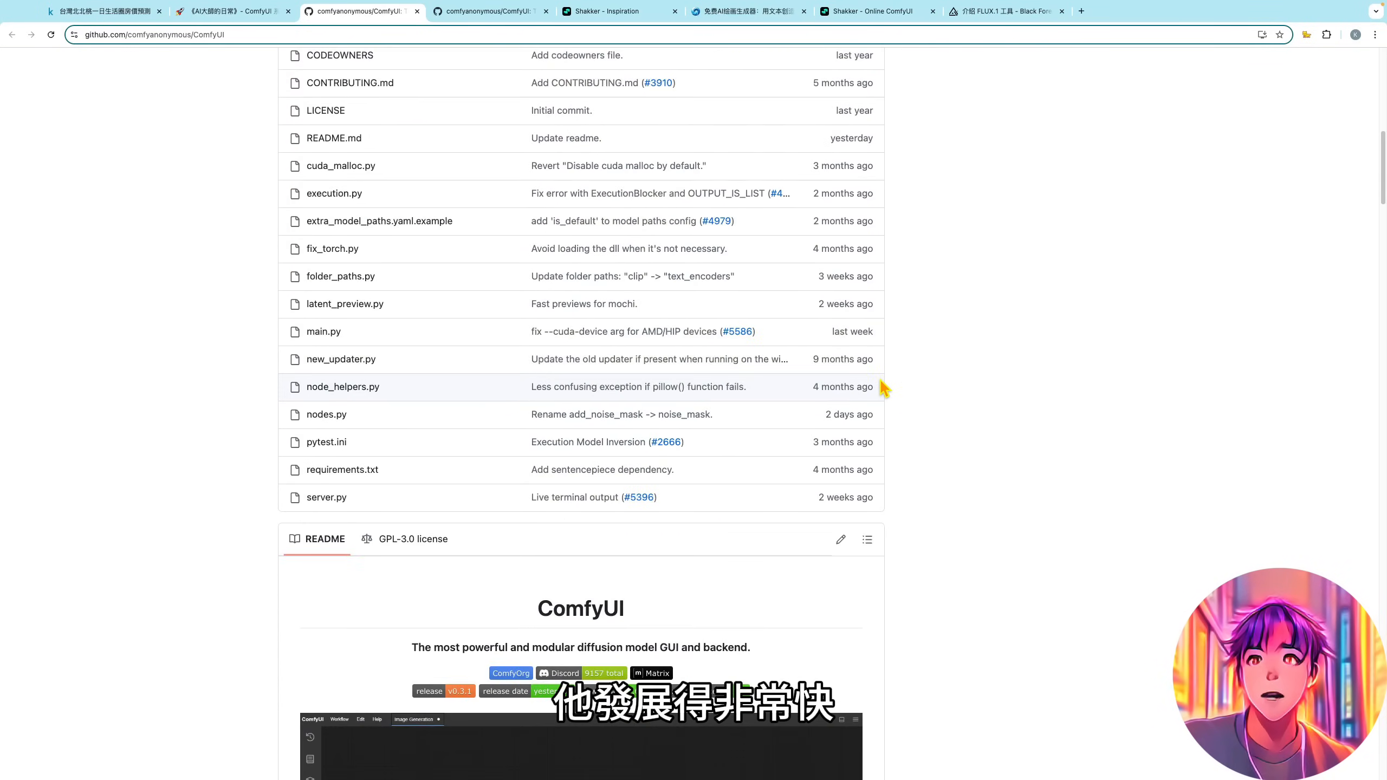
{"action": "scroll", "coordinate": [883, 388], "scroll_direction": "down", "scroll_amount": 8}
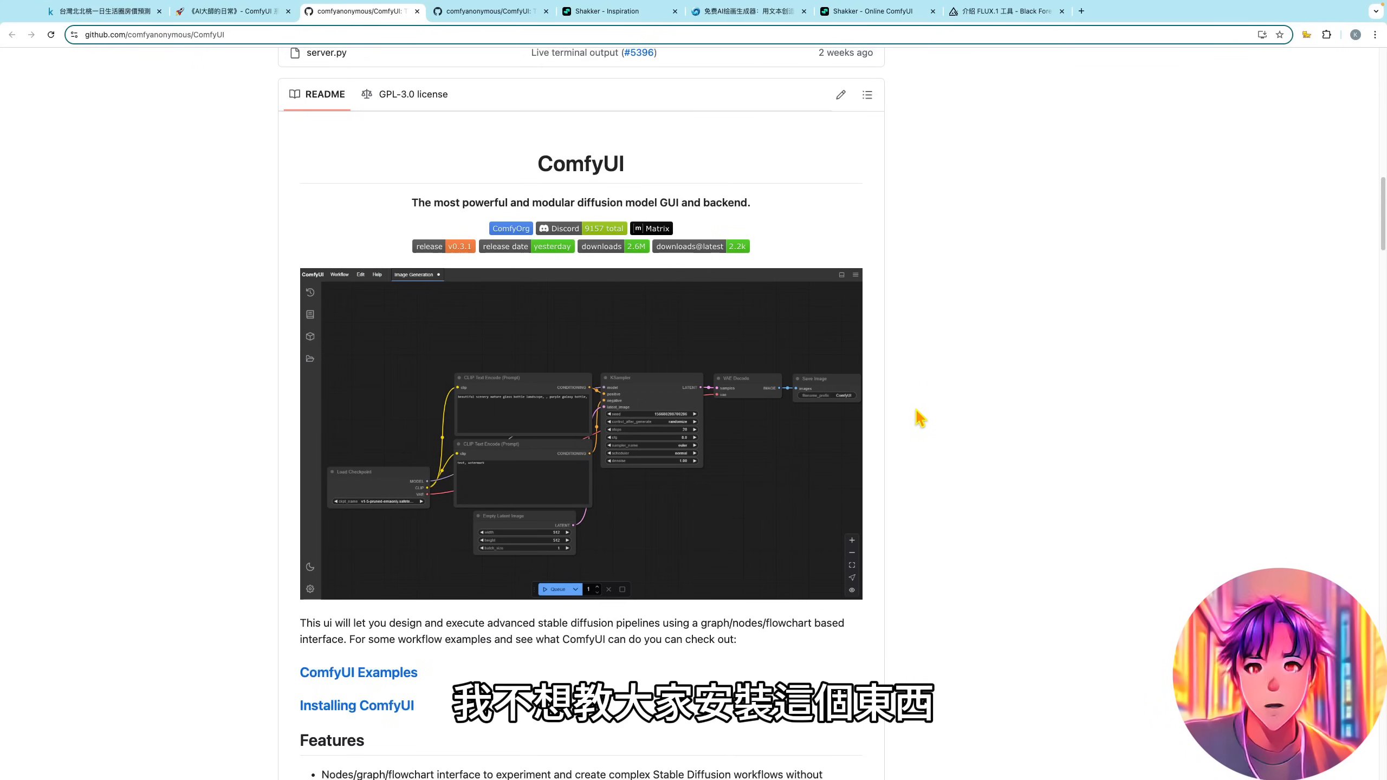
{"action": "scroll", "coordinate": [920, 418], "scroll_direction": "down", "scroll_amount": 2}
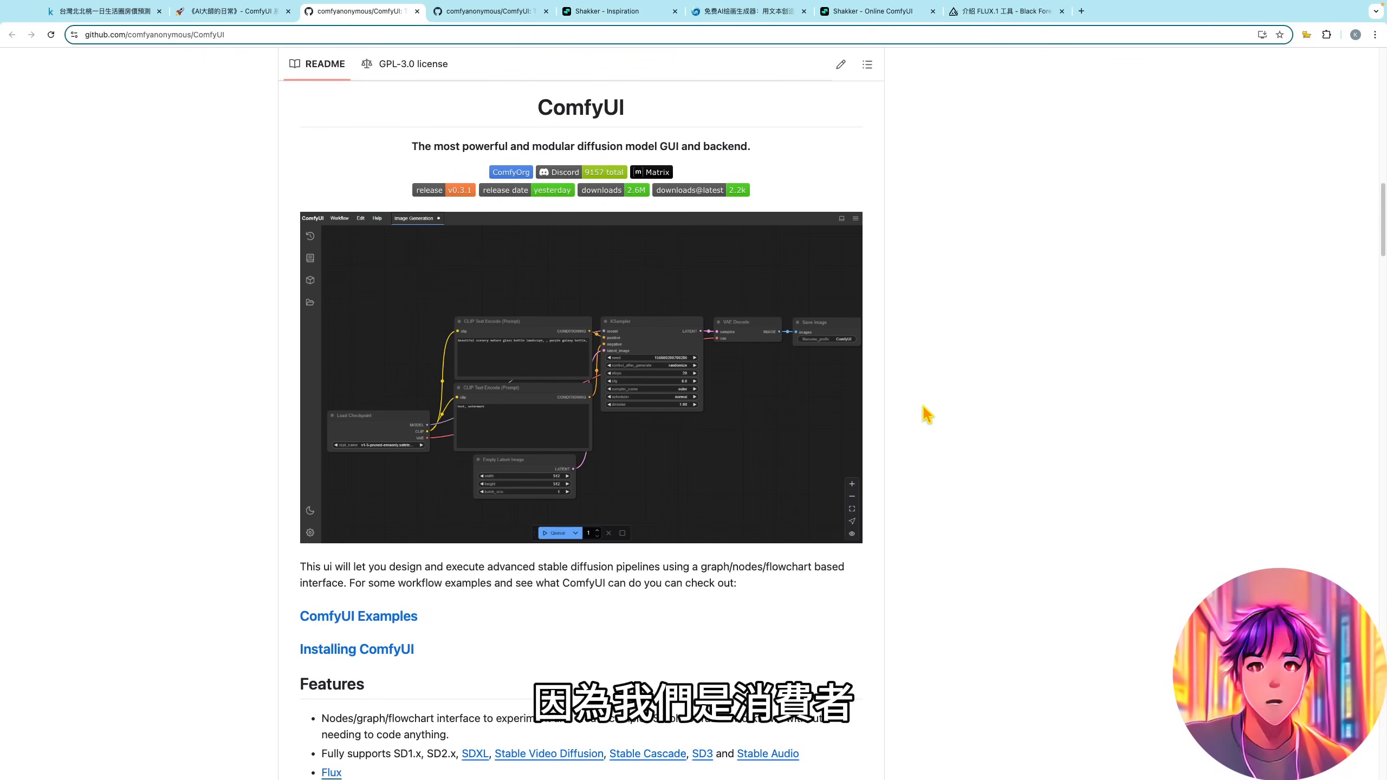
{"action": "scroll", "coordinate": [926, 415], "scroll_direction": "down", "scroll_amount": 5}
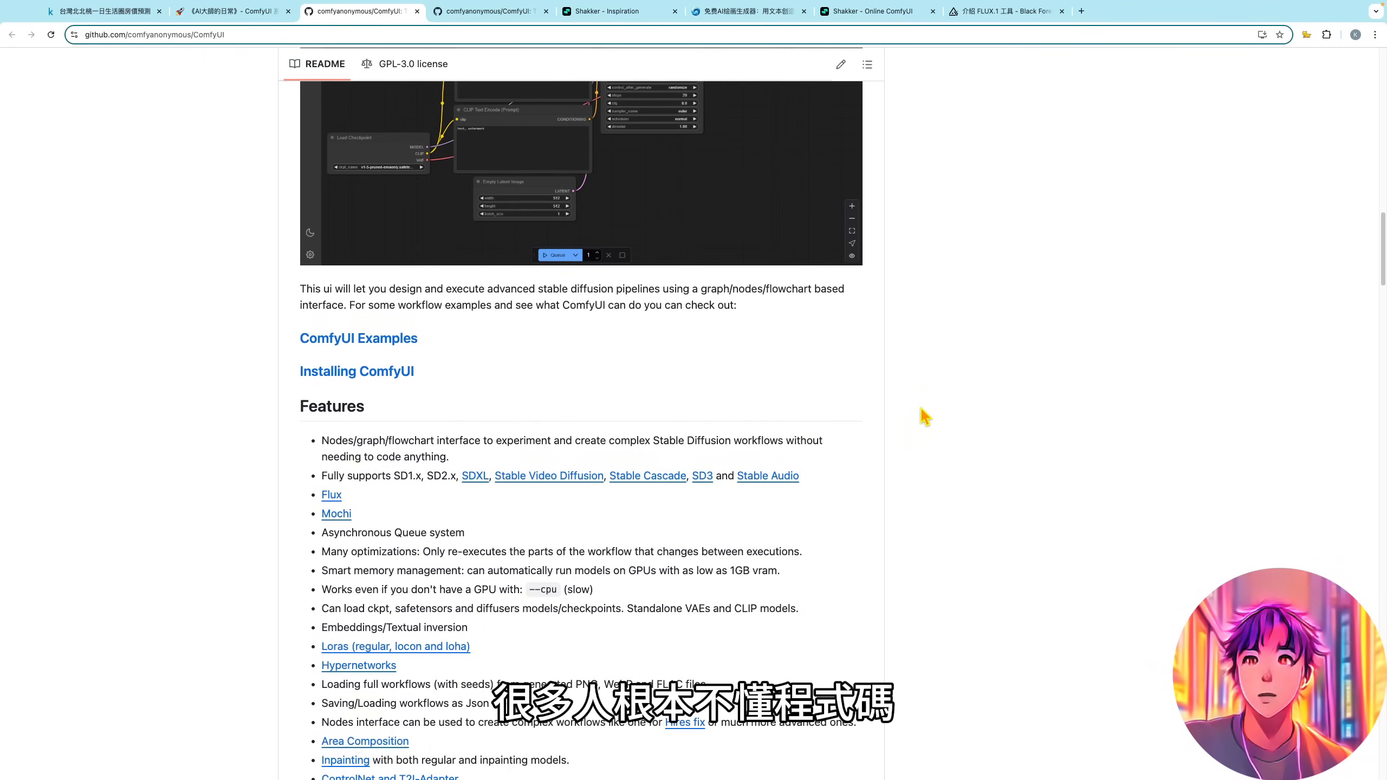
{"action": "scroll", "coordinate": [924, 418], "scroll_direction": "down", "scroll_amount": 20}
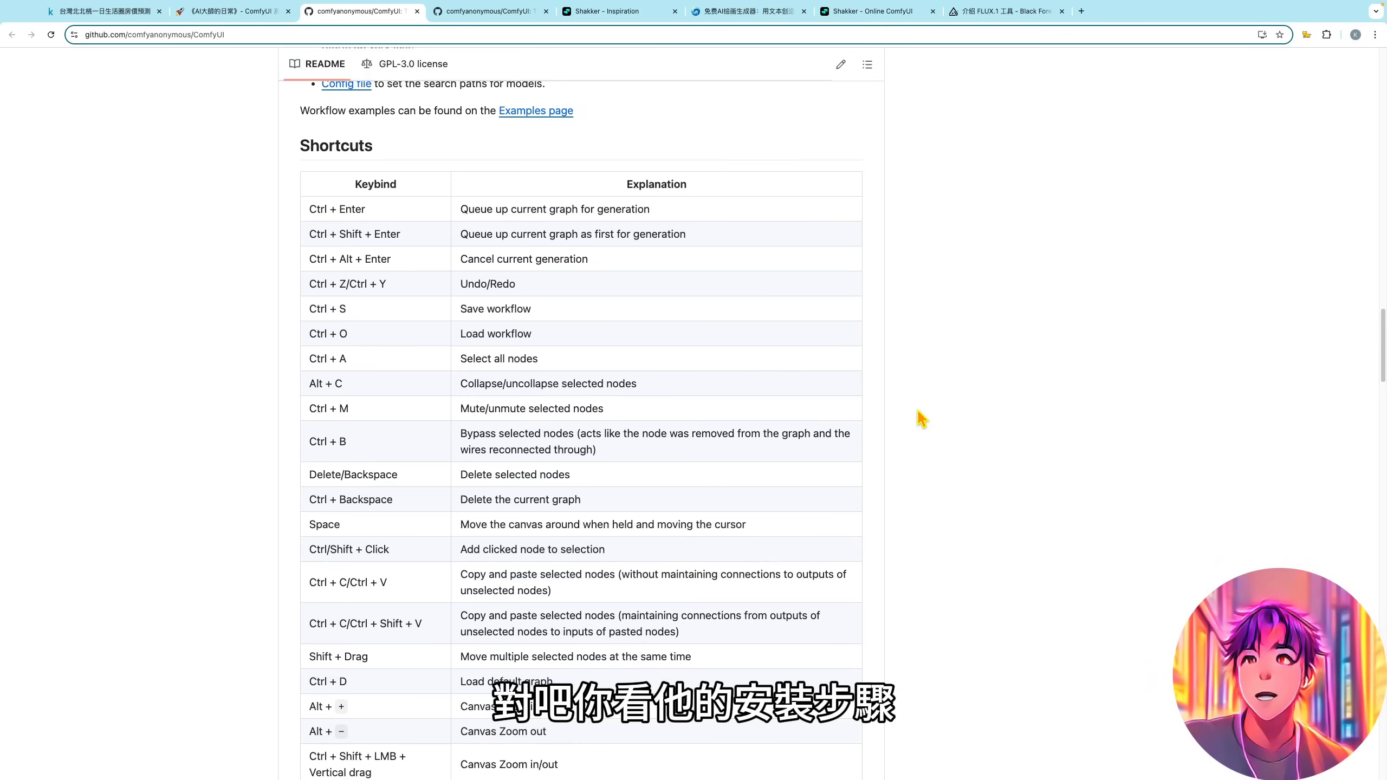
- Open the README's Installing section and read the AMD and NVIDIA instructions, highlighting pip install and torch in the commands
{"action": "scroll", "coordinate": [922, 418], "scroll_direction": "up", "scroll_amount": 20}
{"action": "left_click", "coordinate": [379, 499]}
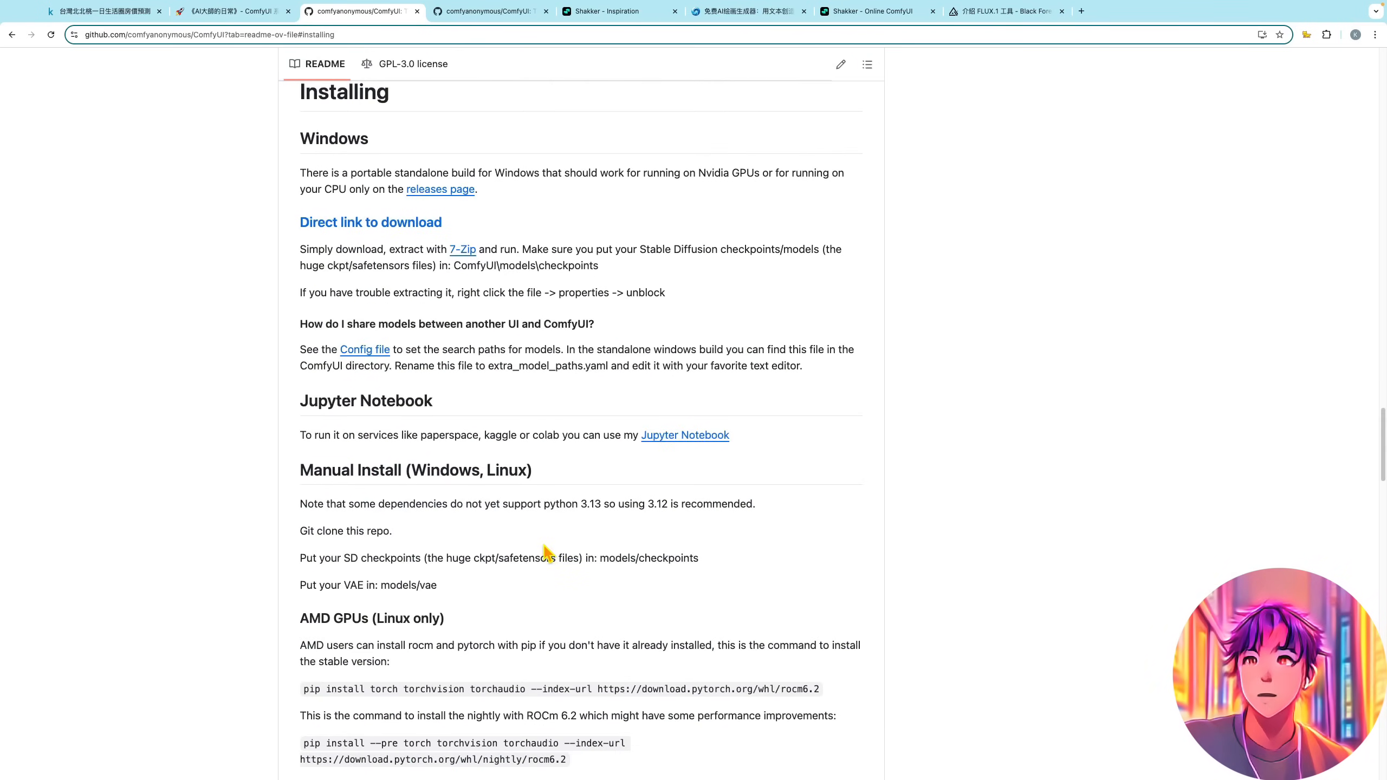
{"action": "scroll", "coordinate": [540, 546], "scroll_direction": "down", "scroll_amount": 5}
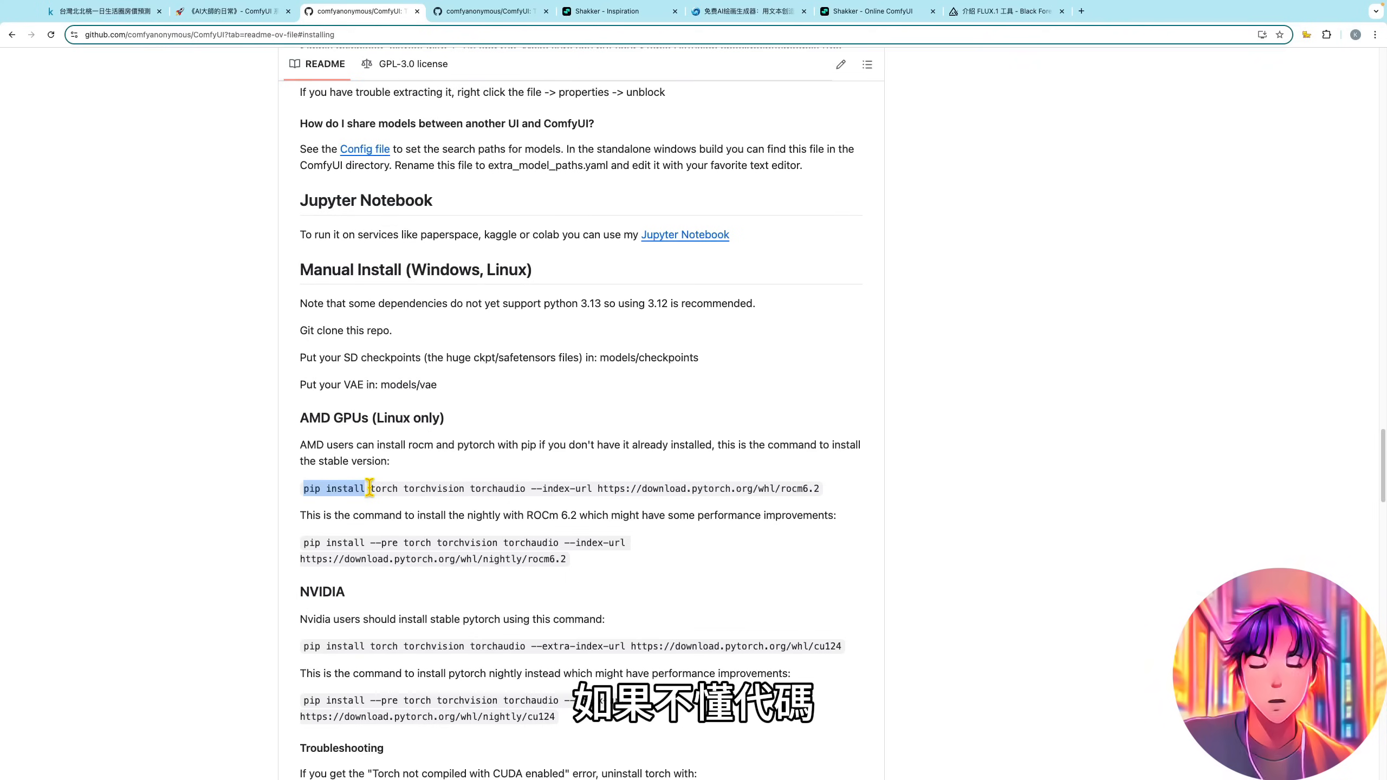
{"action": "left_click", "coordinate": [221, 486]}
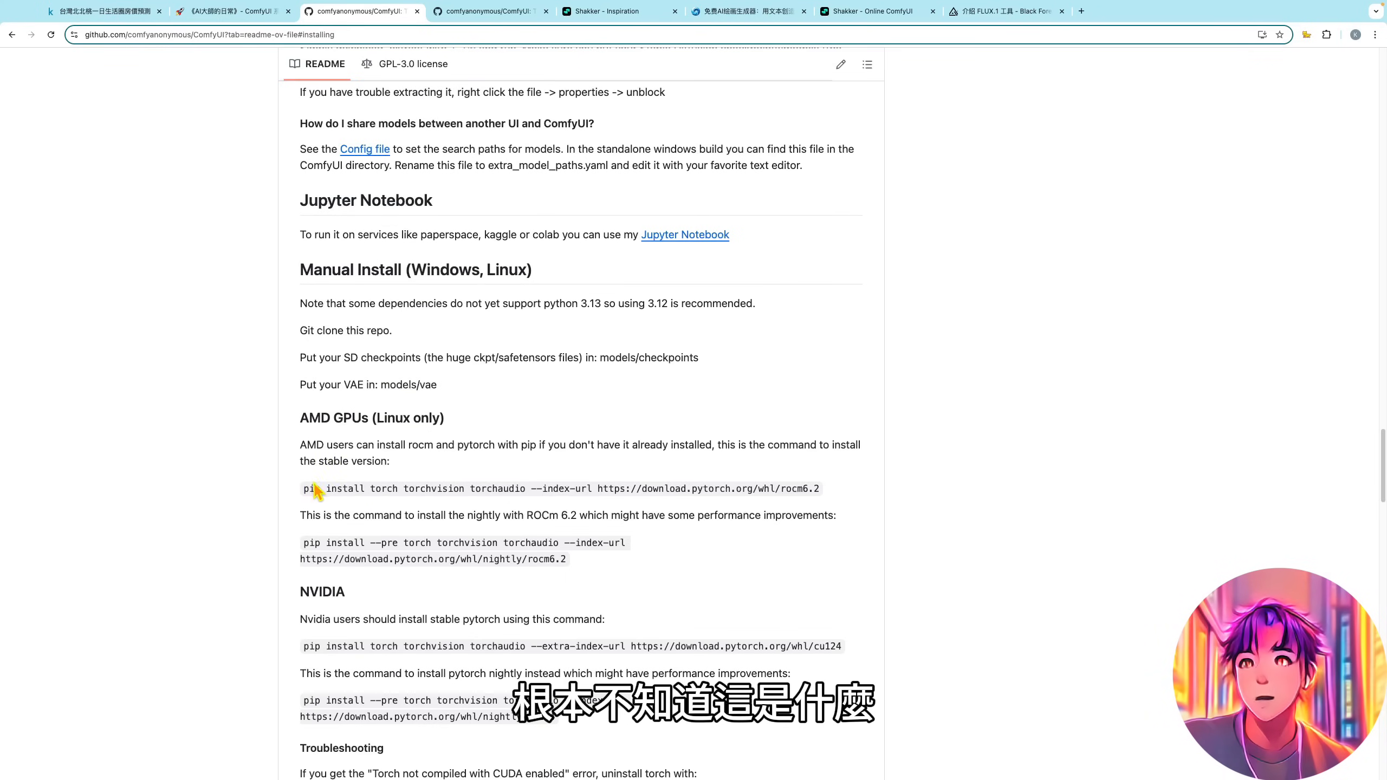
{"action": "left_click_drag", "start_coordinate": [303, 484], "coordinate": [346, 489]}
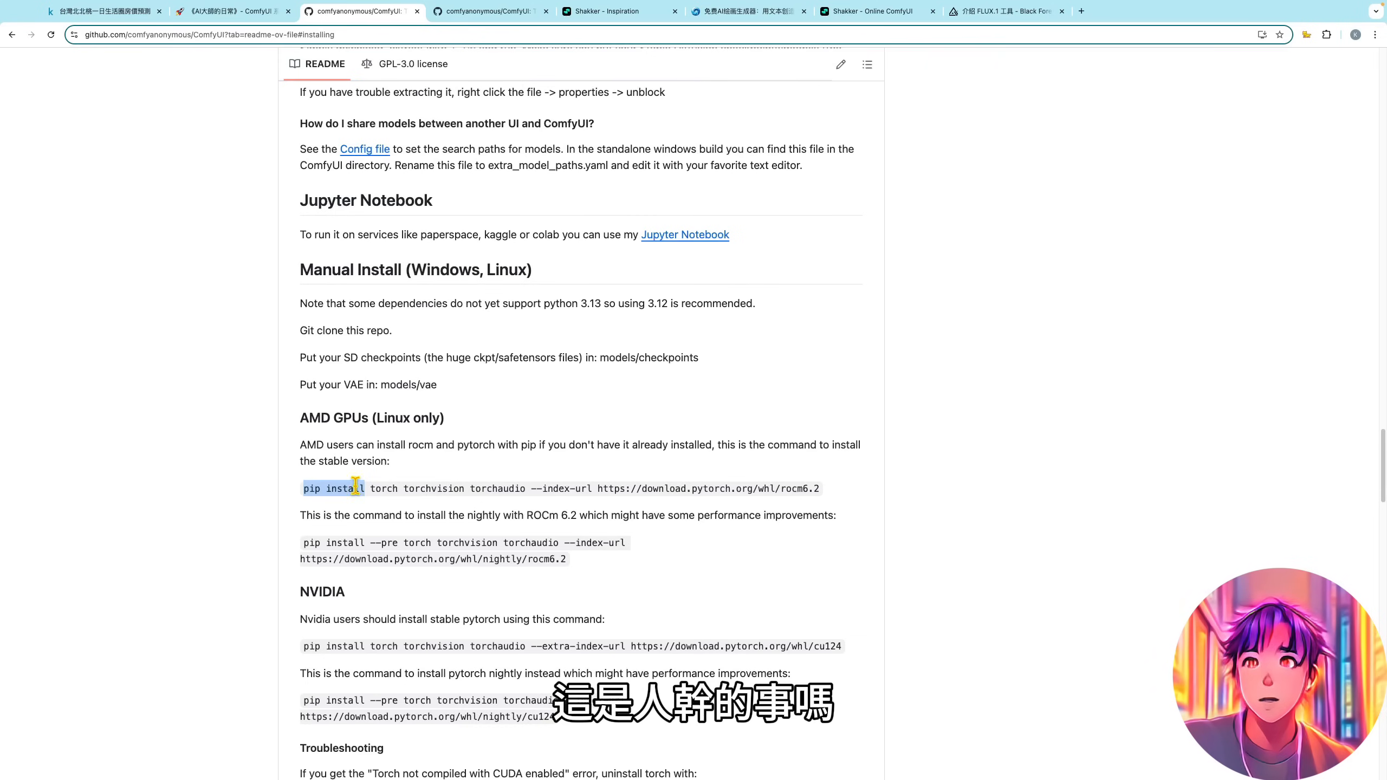
{"action": "left_click", "coordinate": [240, 486]}
{"action": "scroll", "coordinate": [314, 485], "scroll_direction": "down", "scroll_amount": 1}
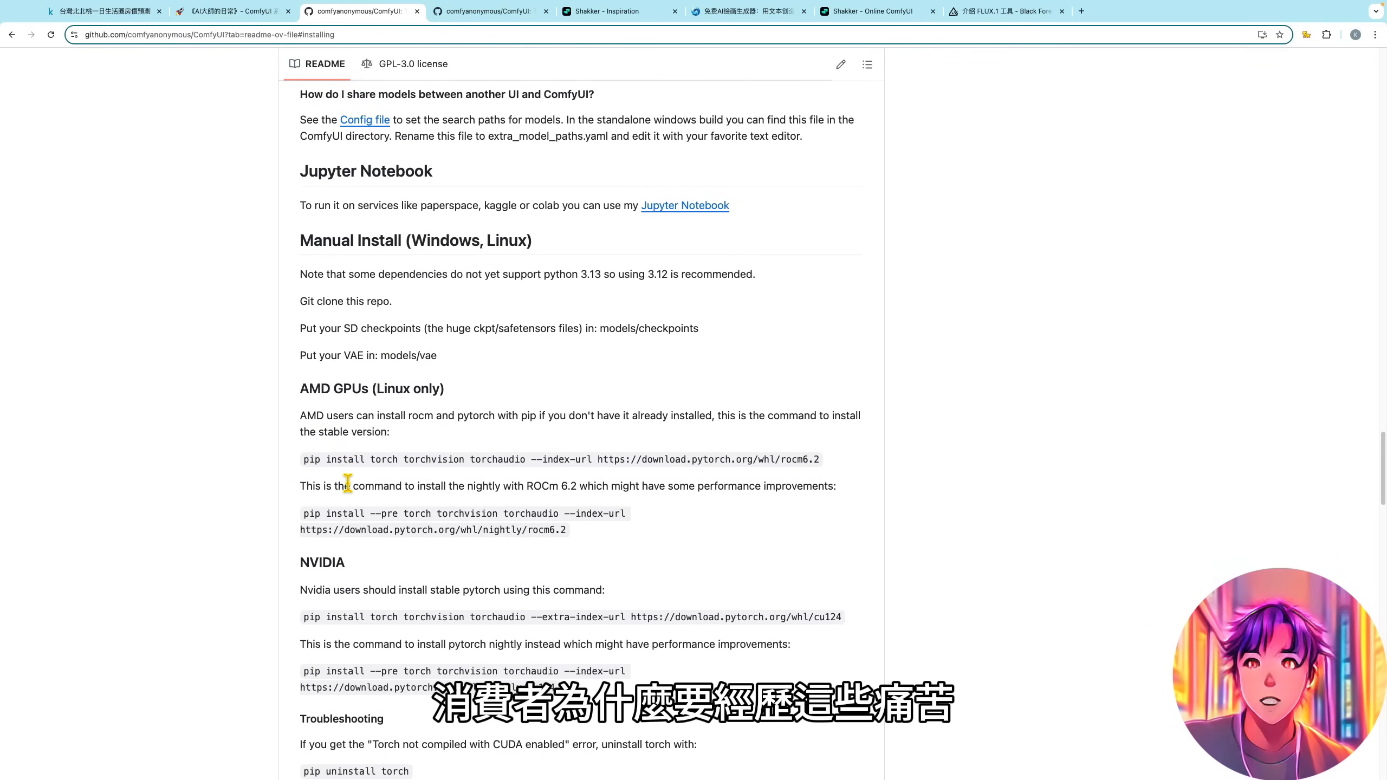
{"action": "scroll", "coordinate": [347, 483], "scroll_direction": "down", "scroll_amount": 4}
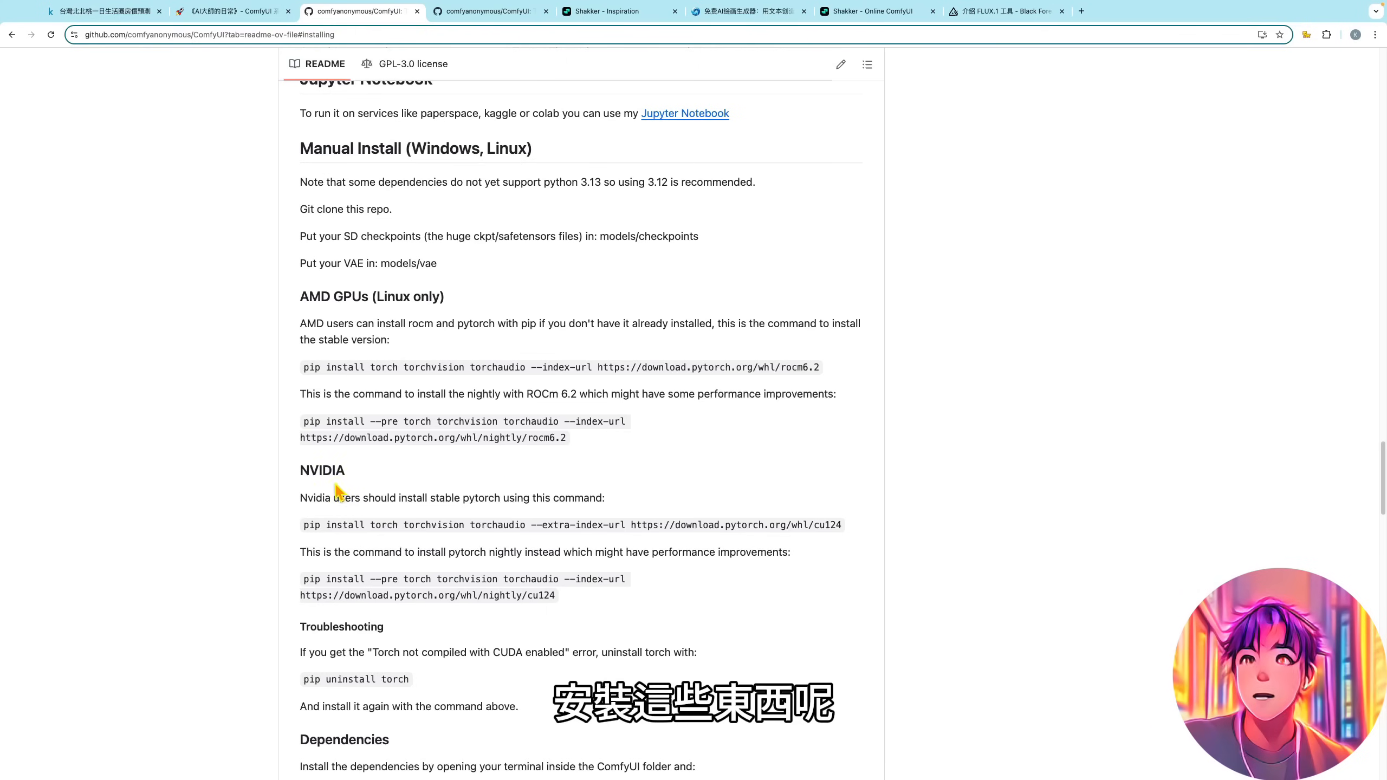
{"action": "scroll", "coordinate": [404, 482], "scroll_direction": "down", "scroll_amount": 1}
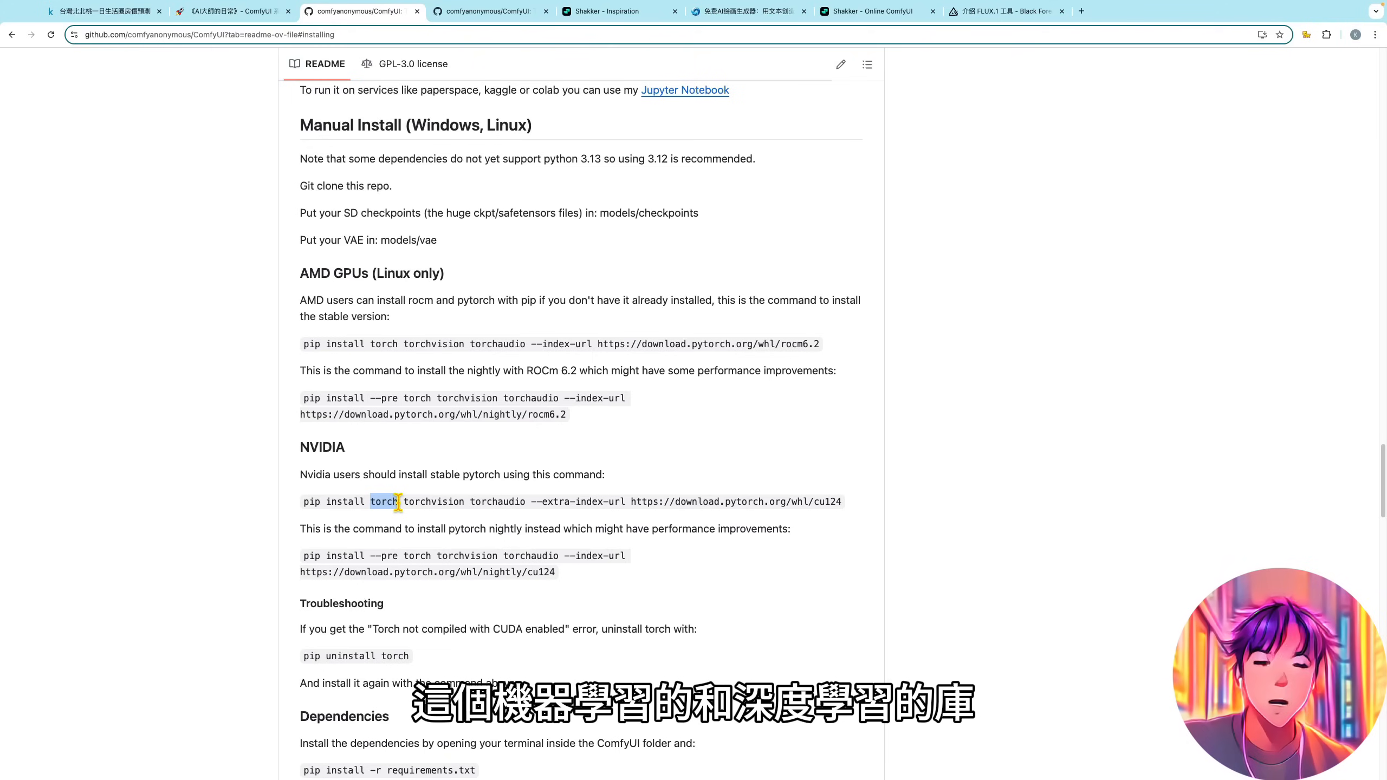
{"action": "left_click", "coordinate": [388, 502]}
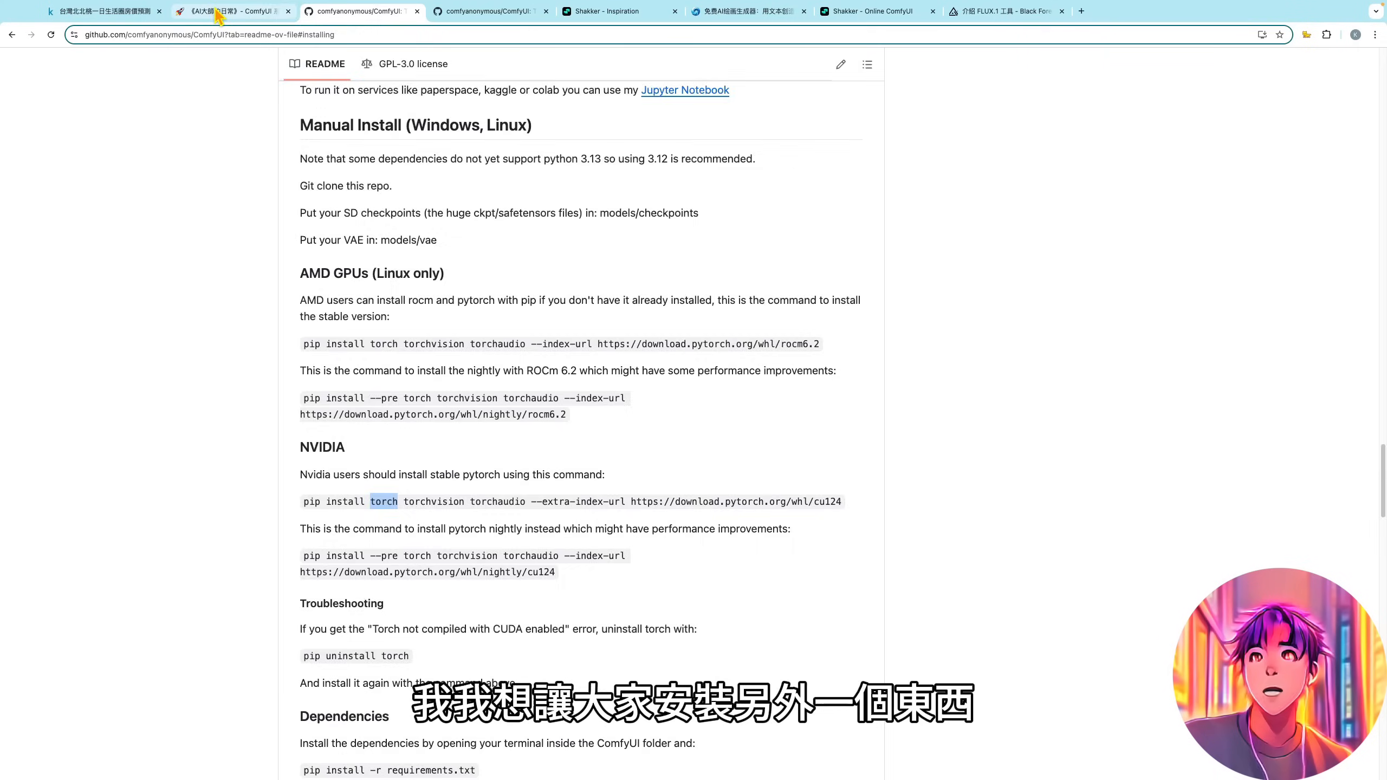
{"action": "left_click", "coordinate": [219, 12]}
{"action": "scroll", "coordinate": [1102, 402], "scroll_direction": "down", "scroll_amount": 1}
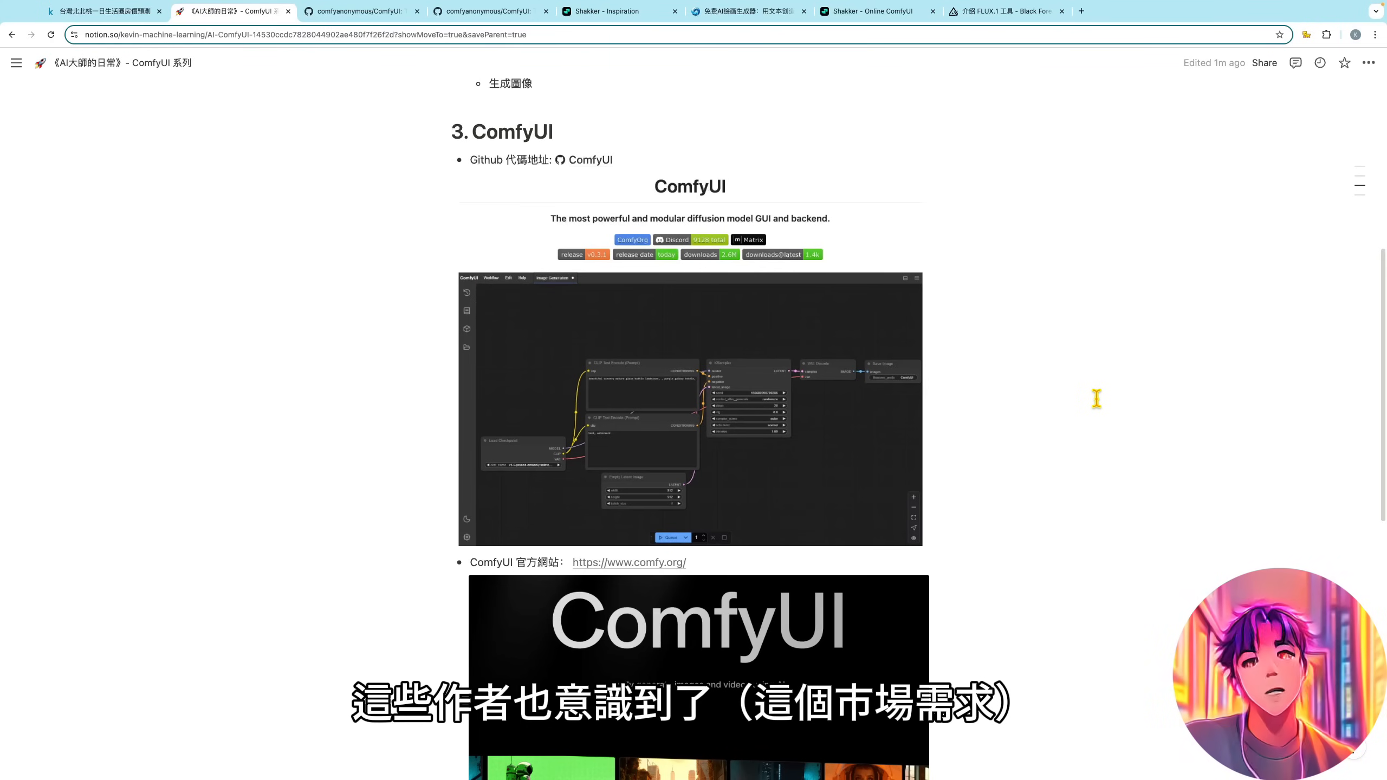
{"action": "scroll", "coordinate": [1097, 399], "scroll_direction": "down", "scroll_amount": 1}
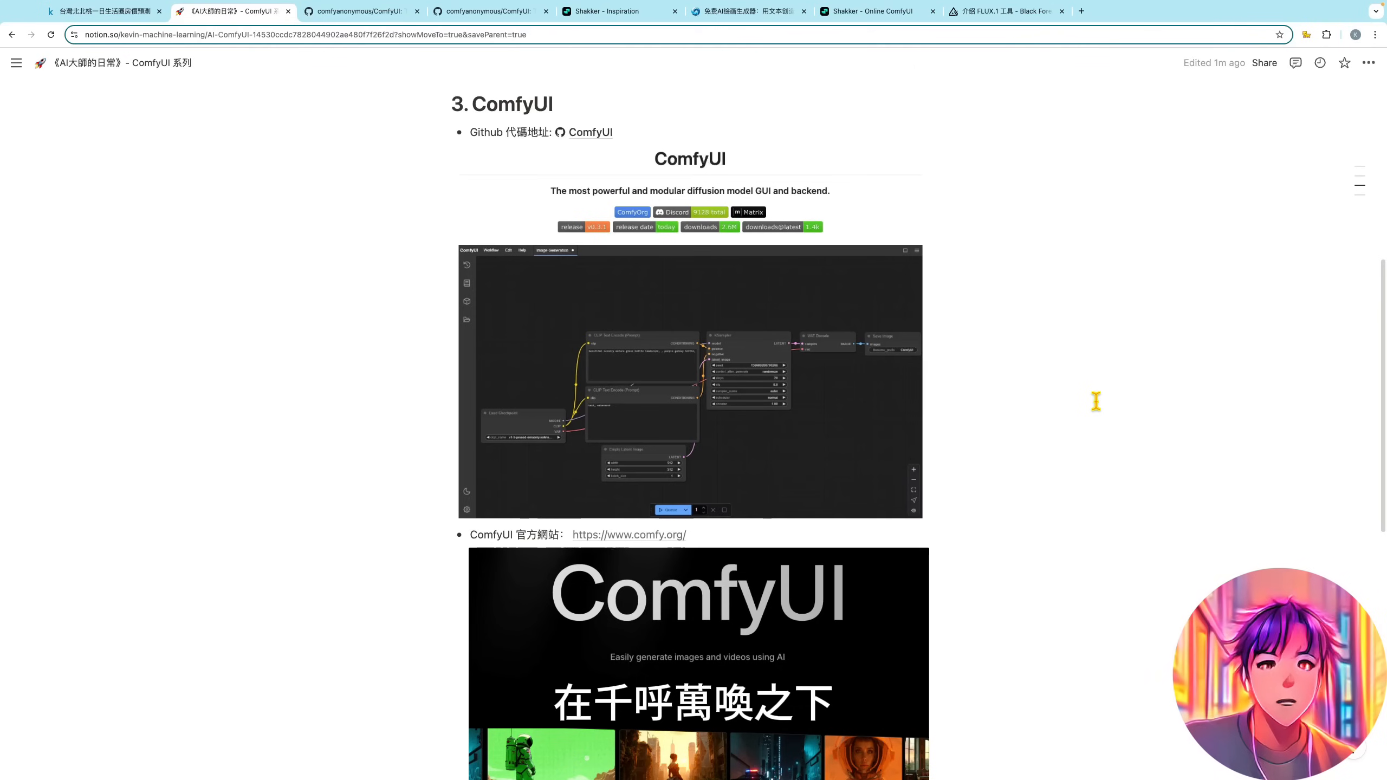
{"action": "scroll", "coordinate": [1096, 402], "scroll_direction": "down", "scroll_amount": 2}
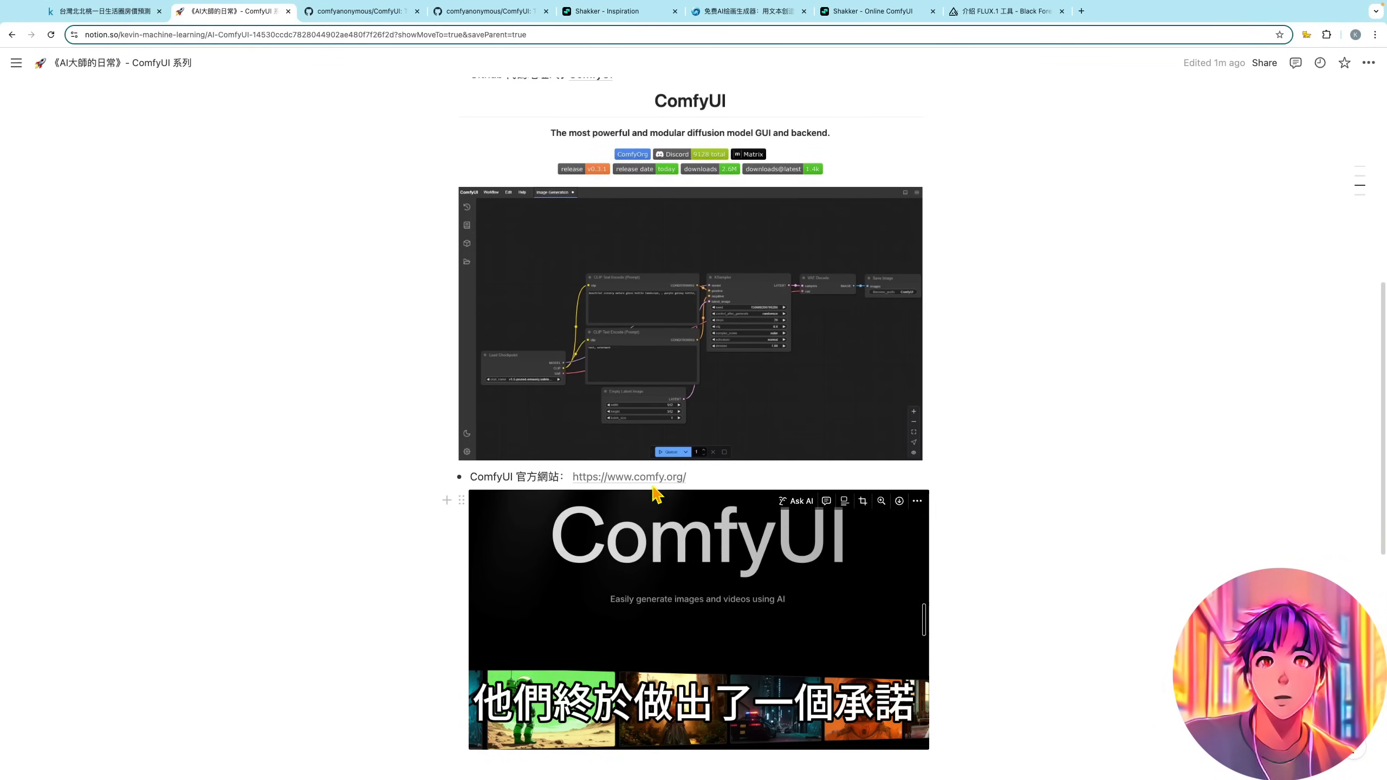
{"action": "left_click", "coordinate": [639, 479]}
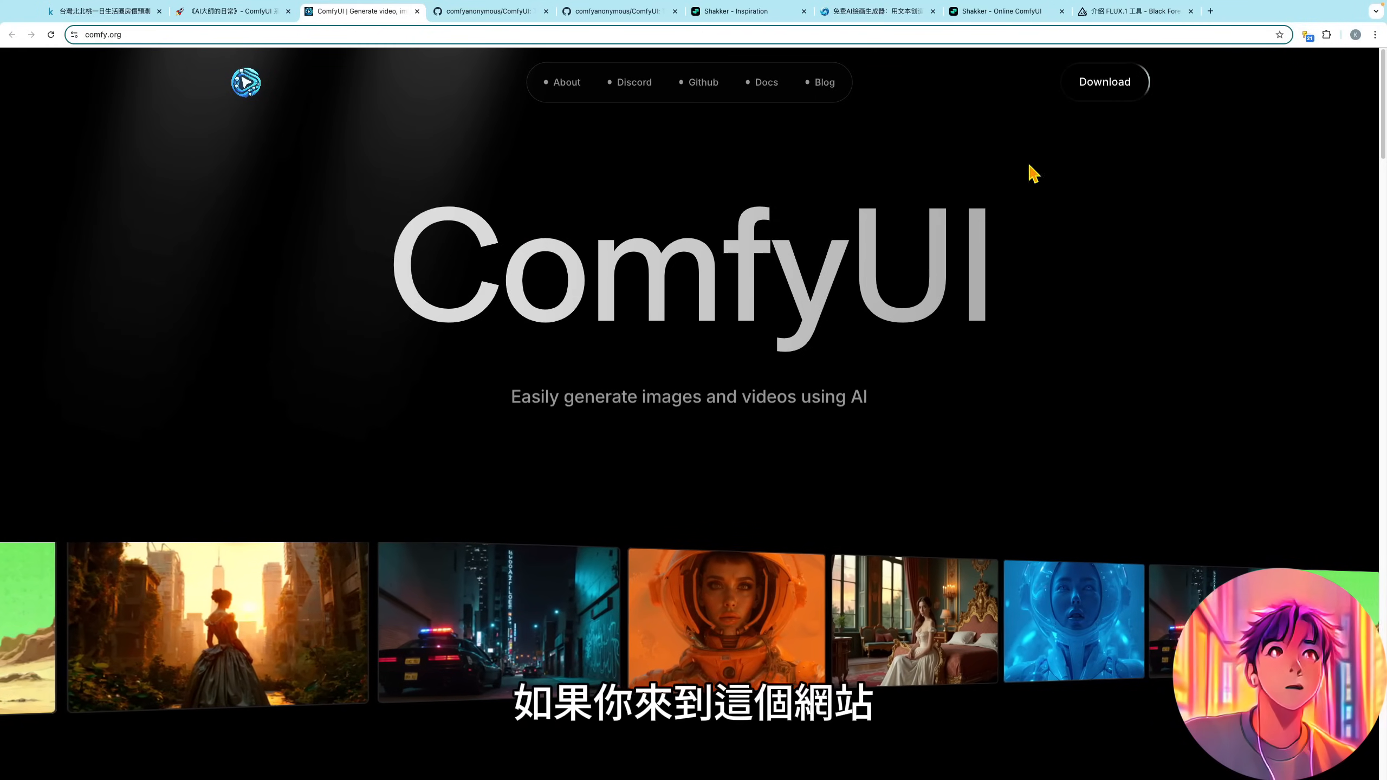
- Open the ComfyUI website's download page and highlight the ComfyUI Desktop V1 heading
{"action": "left_click", "coordinate": [1104, 83]}
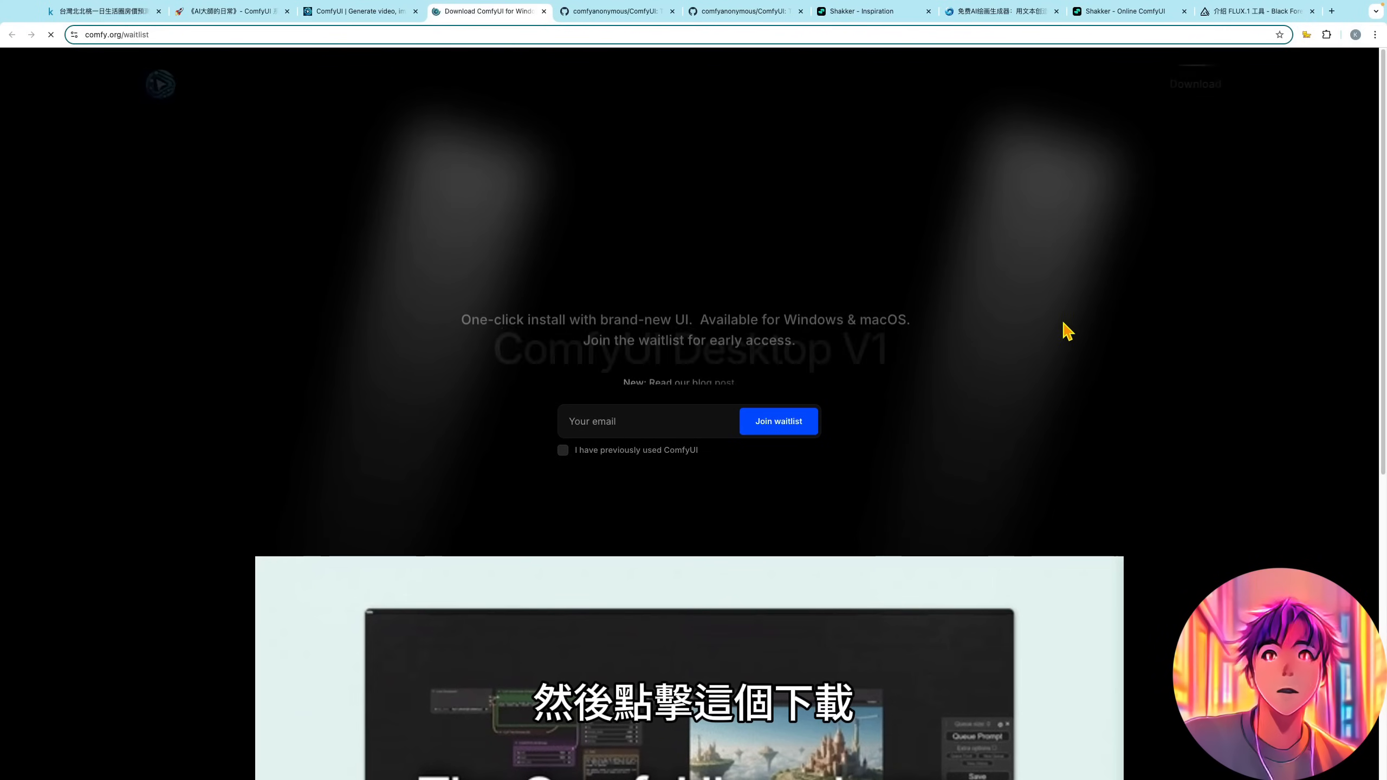
{"action": "left_click_drag", "start_coordinate": [501, 241], "coordinate": [978, 260]}
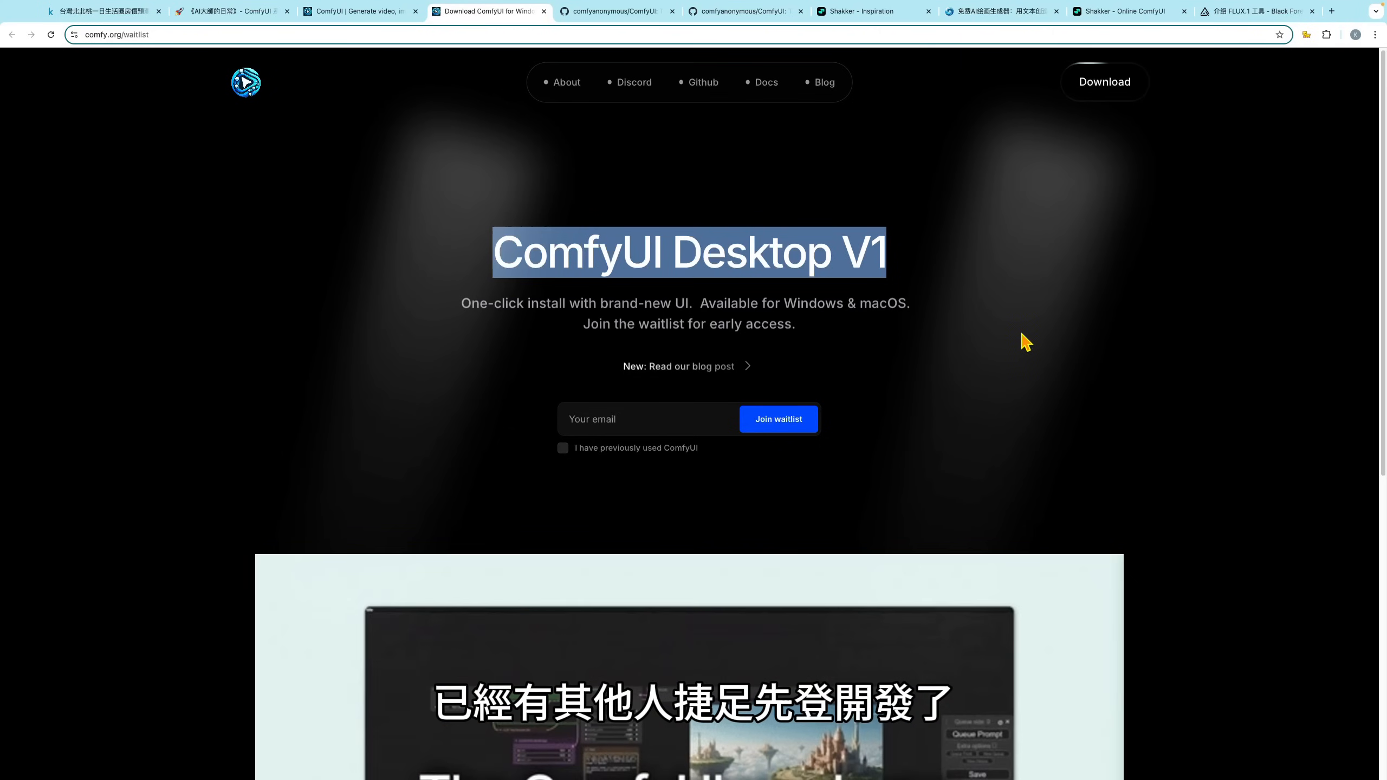
{"action": "left_click", "coordinate": [1037, 345]}
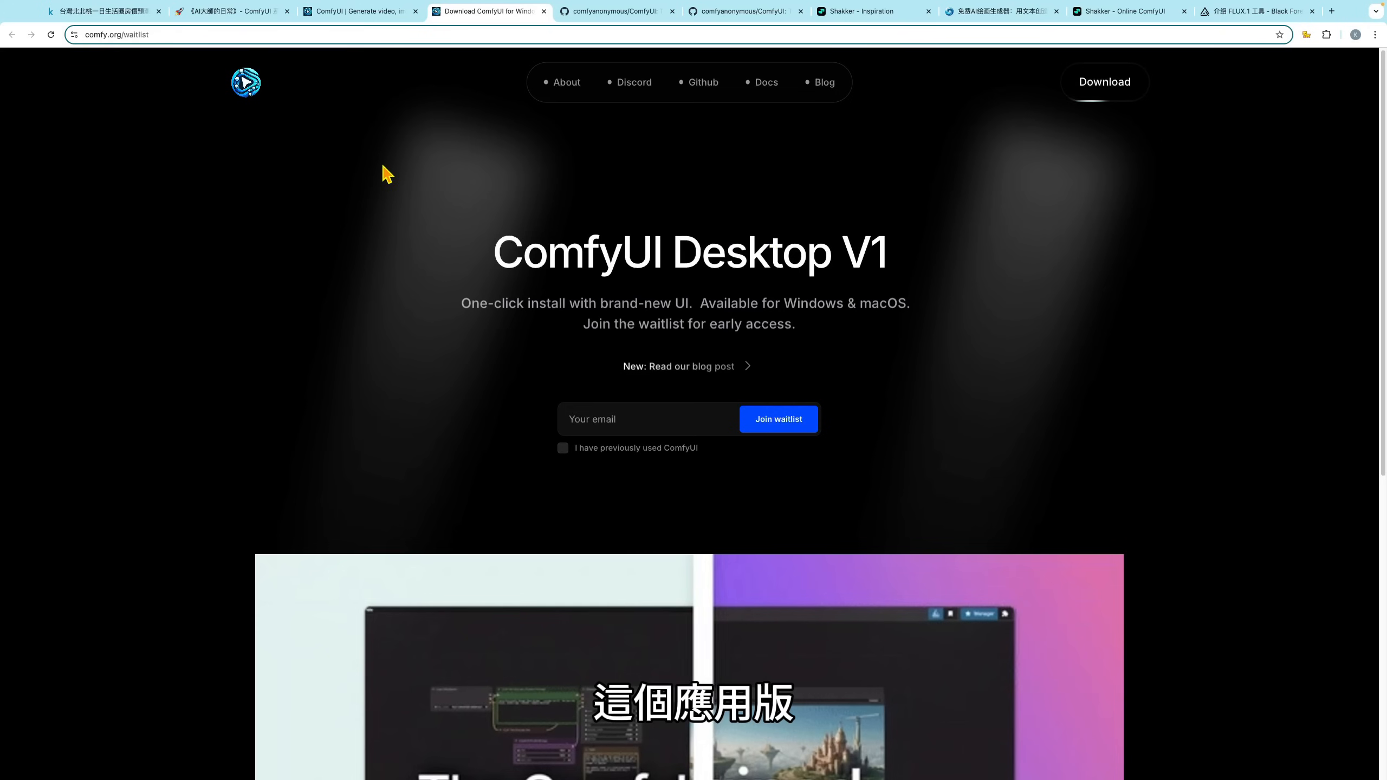
- Return to the Notion notes and open the comflowyspace GitHub releases page from the installation link in section 4, Comflowy
{"action": "left_click", "coordinate": [232, 13]}
{"action": "scroll", "coordinate": [1031, 443], "scroll_direction": "down", "scroll_amount": 6}
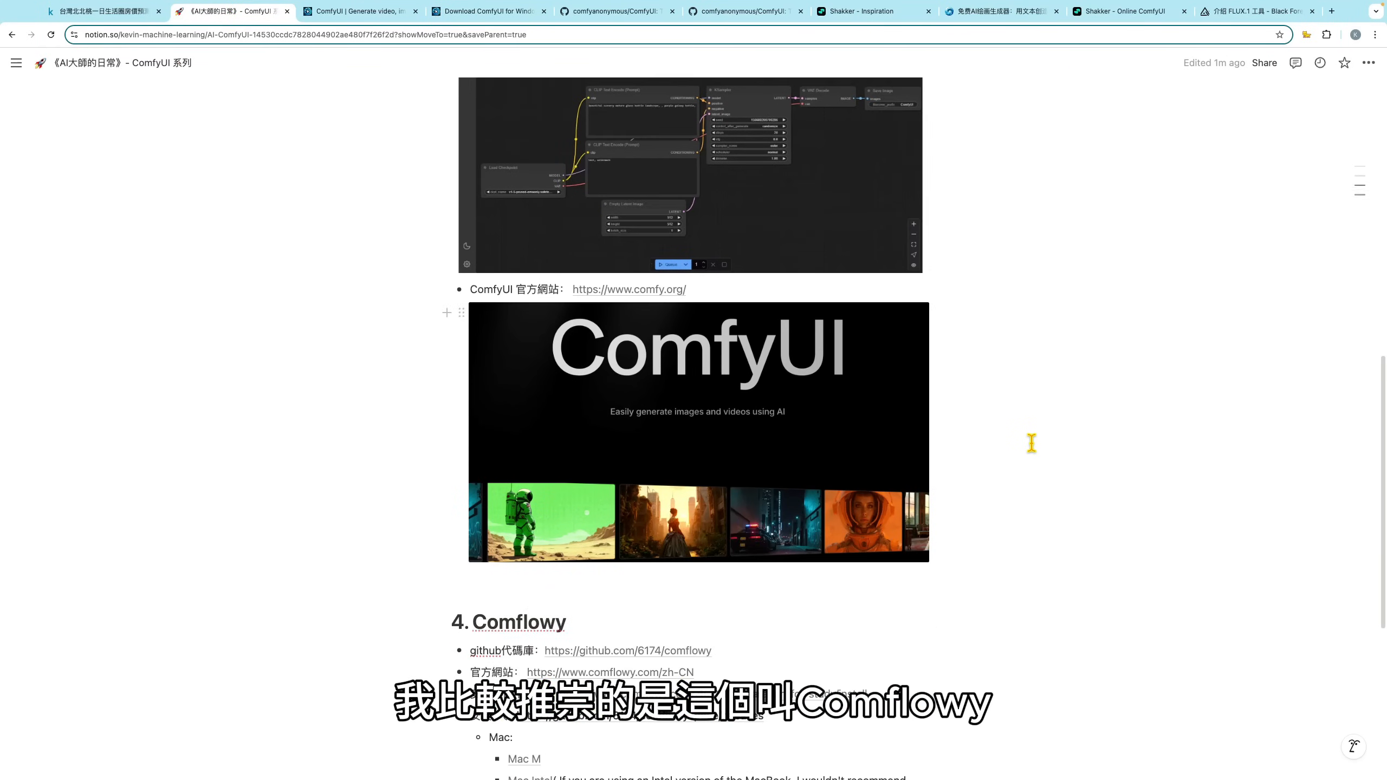
{"action": "scroll", "coordinate": [1036, 443], "scroll_direction": "down", "scroll_amount": 2}
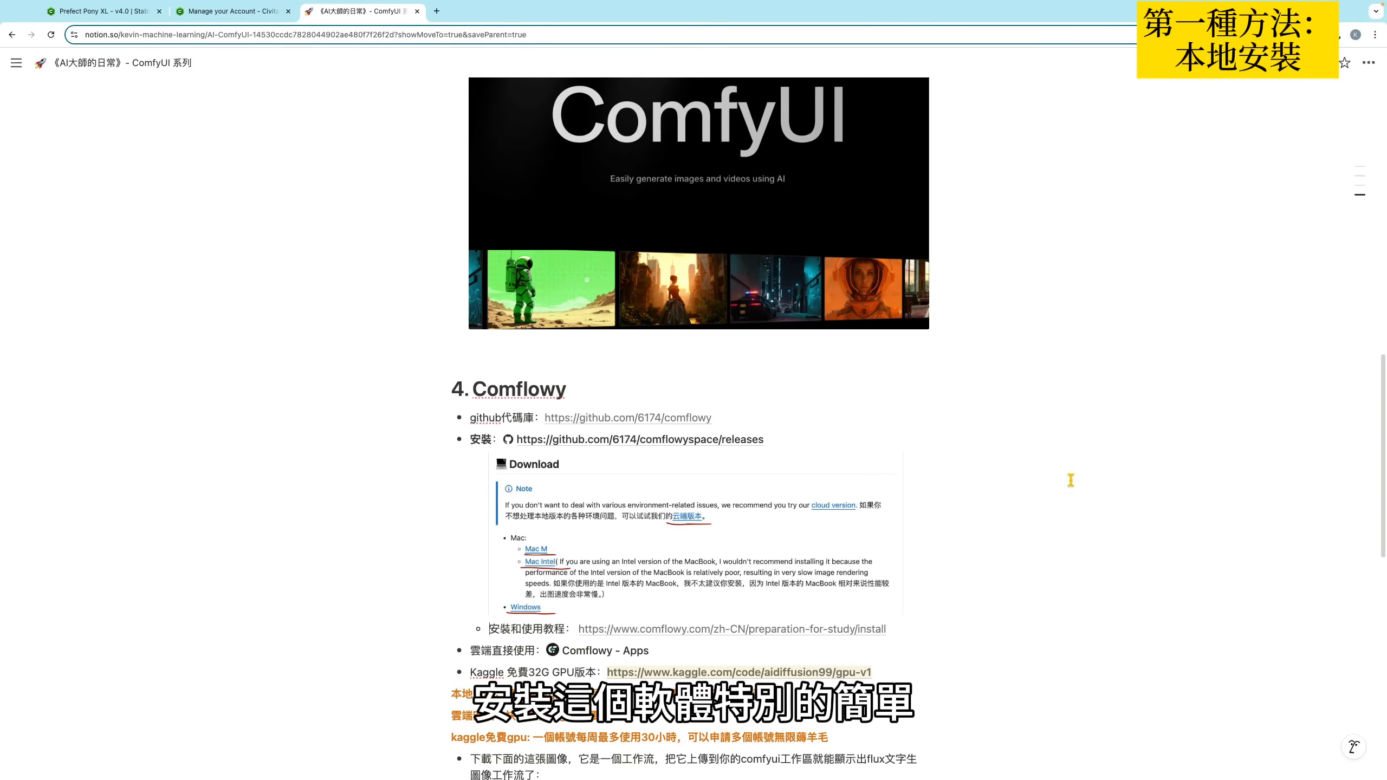
{"action": "mouse_move", "coordinate": [543, 446]}
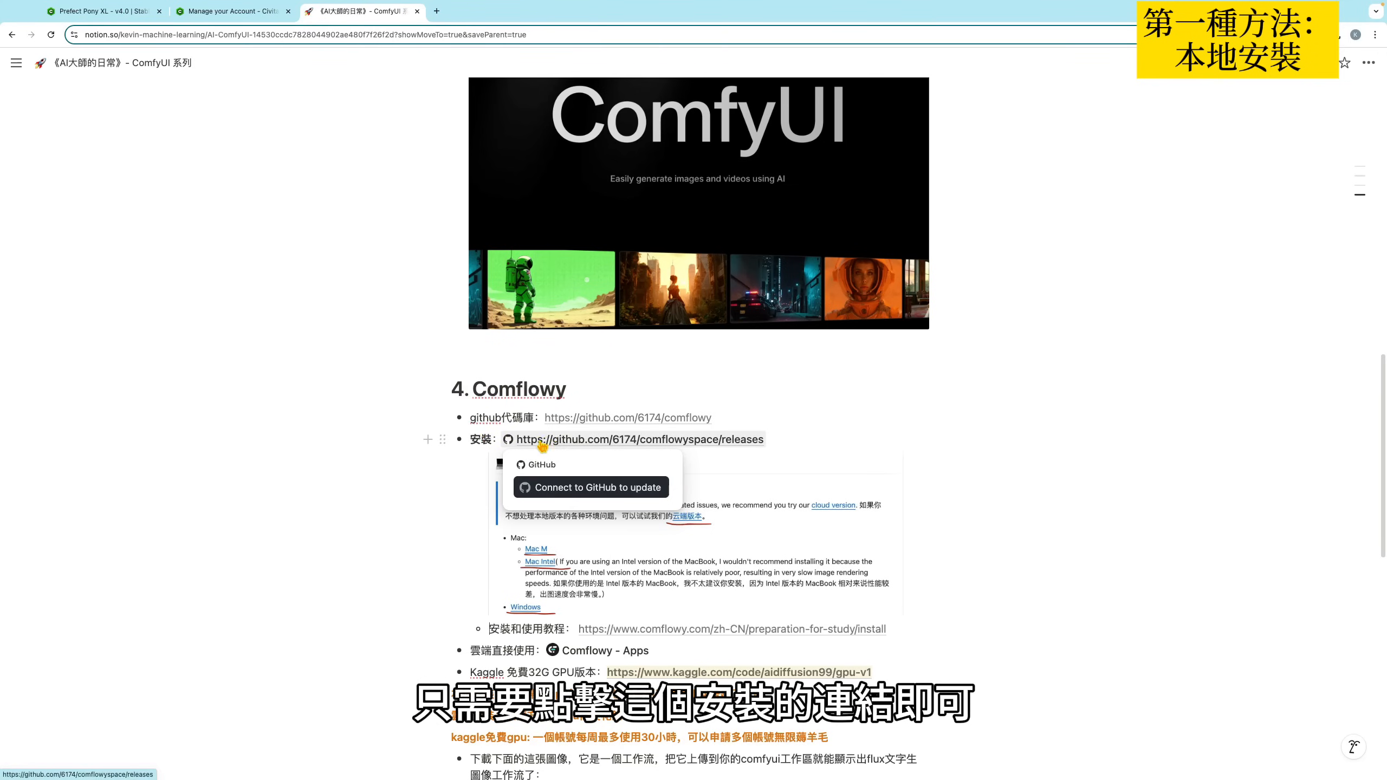
{"action": "left_click", "coordinate": [609, 443]}
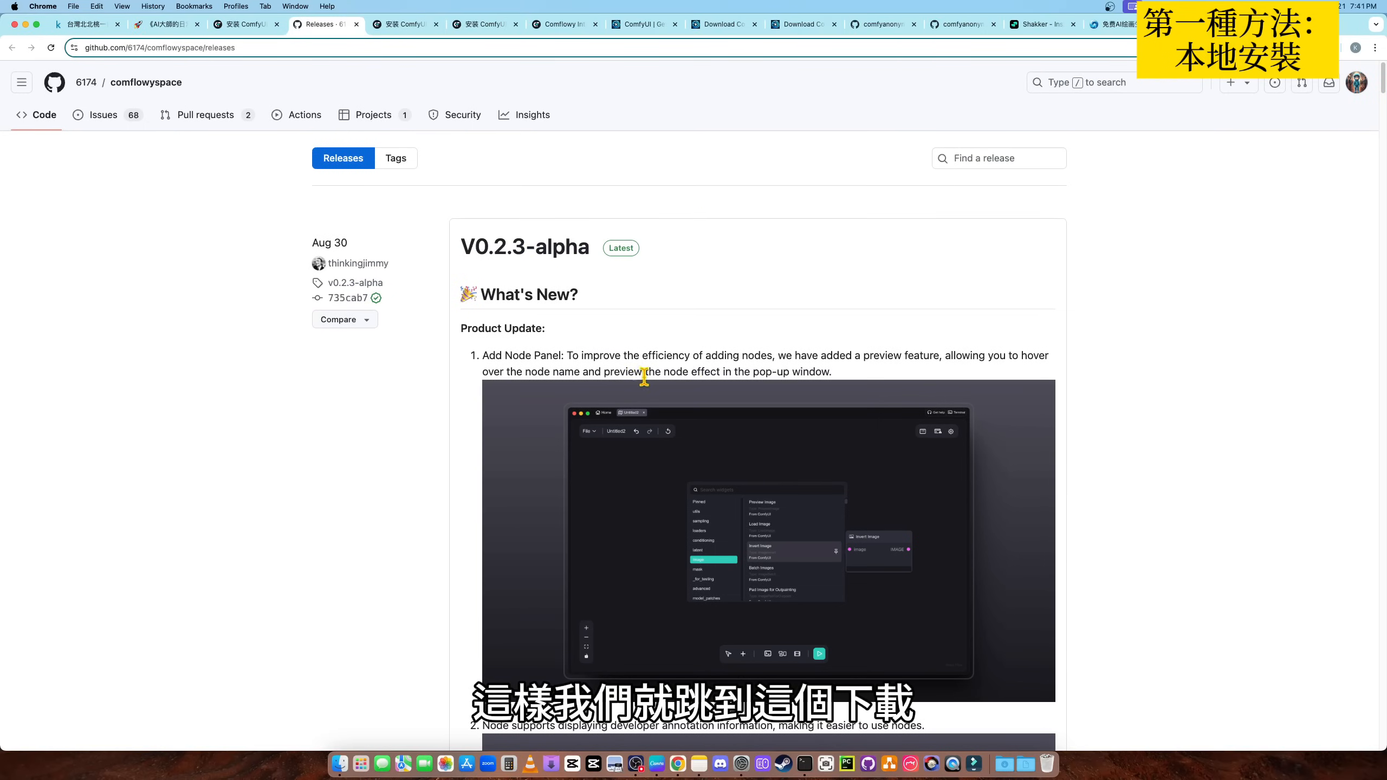
- Download the Windows build of Comflowy V0.2.3-alpha from the release's Download section
{"action": "scroll", "coordinate": [665, 407], "scroll_direction": "down", "scroll_amount": 15}
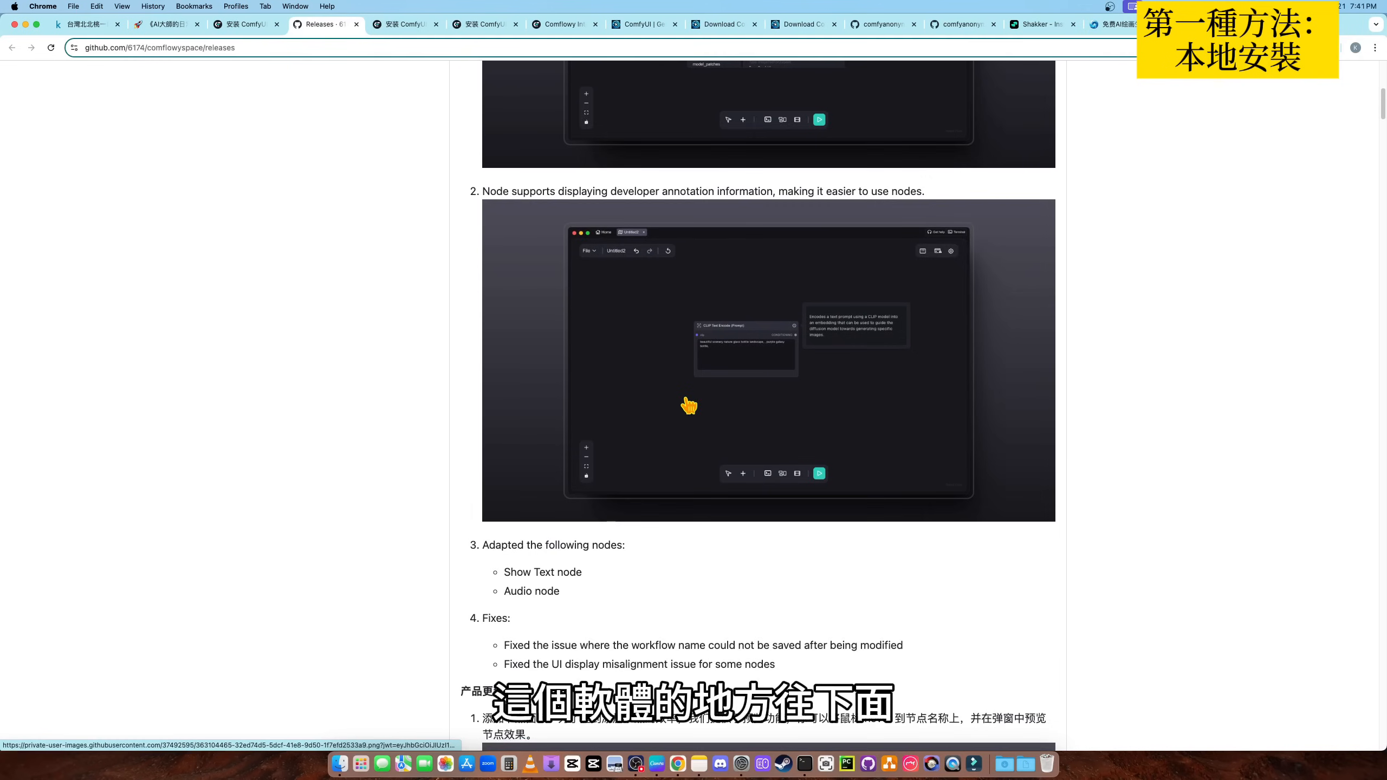
{"action": "scroll", "coordinate": [689, 407], "scroll_direction": "down", "scroll_amount": 18}
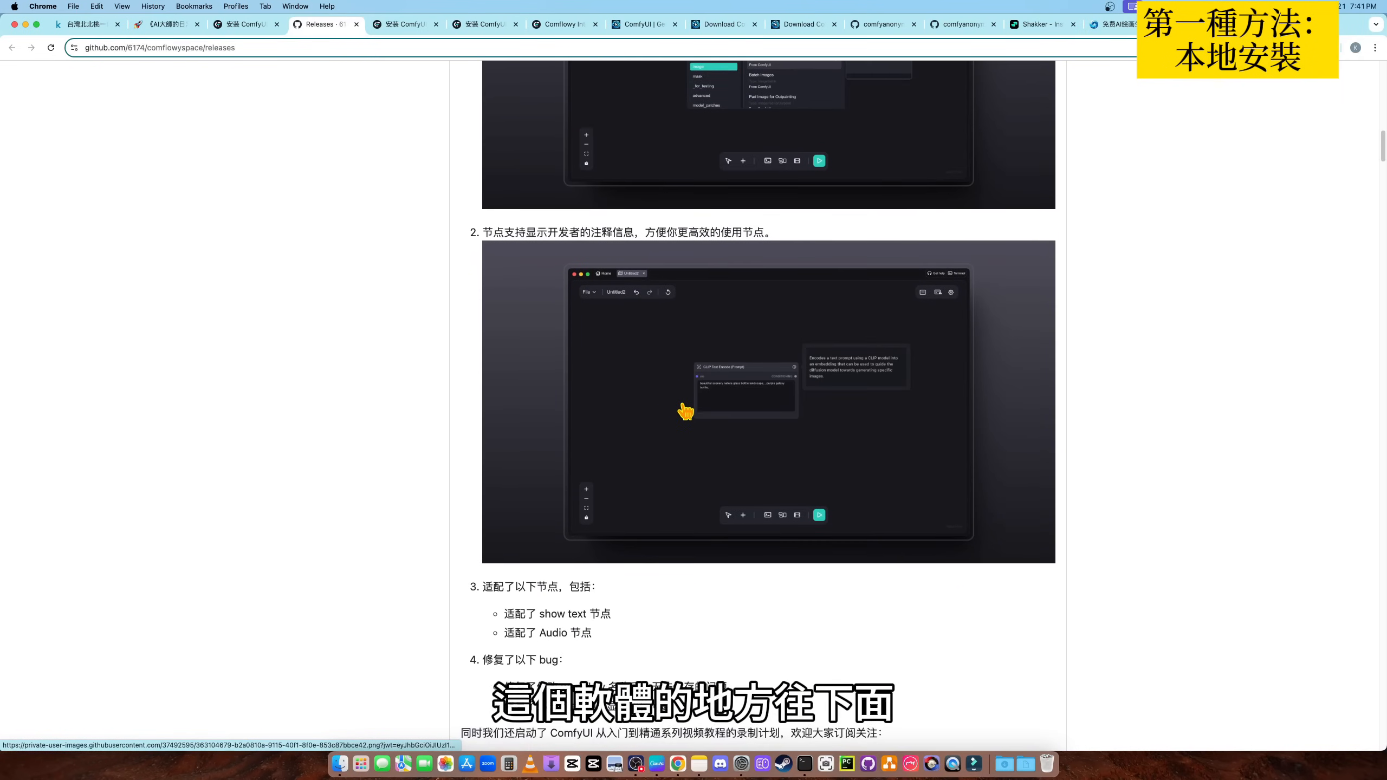
{"action": "scroll", "coordinate": [685, 415], "scroll_direction": "down", "scroll_amount": 8}
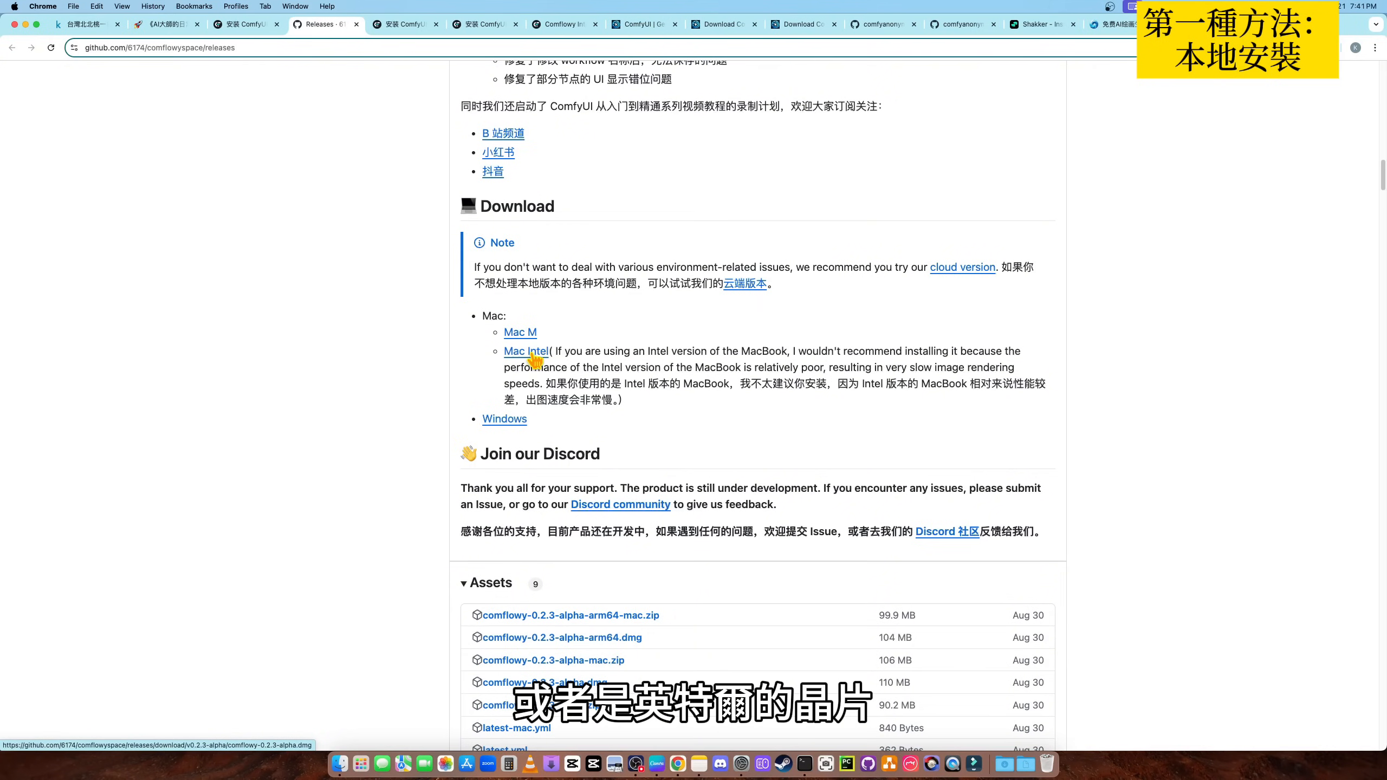
{"action": "left_click", "coordinate": [503, 421]}
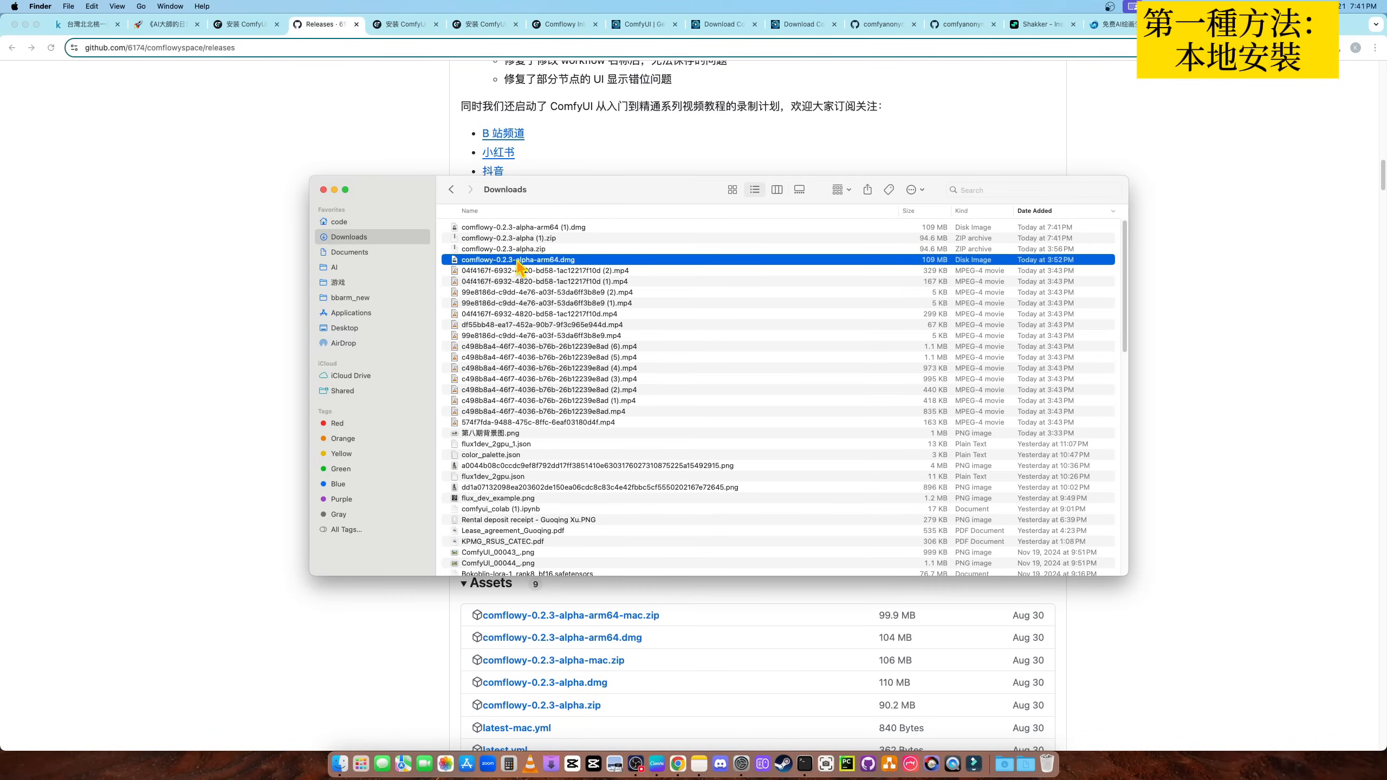
- Open the comflowy-0.2.3-alpha-arm64.dmg disk image from the Downloads folder and install comflowy into Applications
{"action": "left_click", "coordinate": [516, 251]}
{"action": "left_click", "coordinate": [500, 260]}
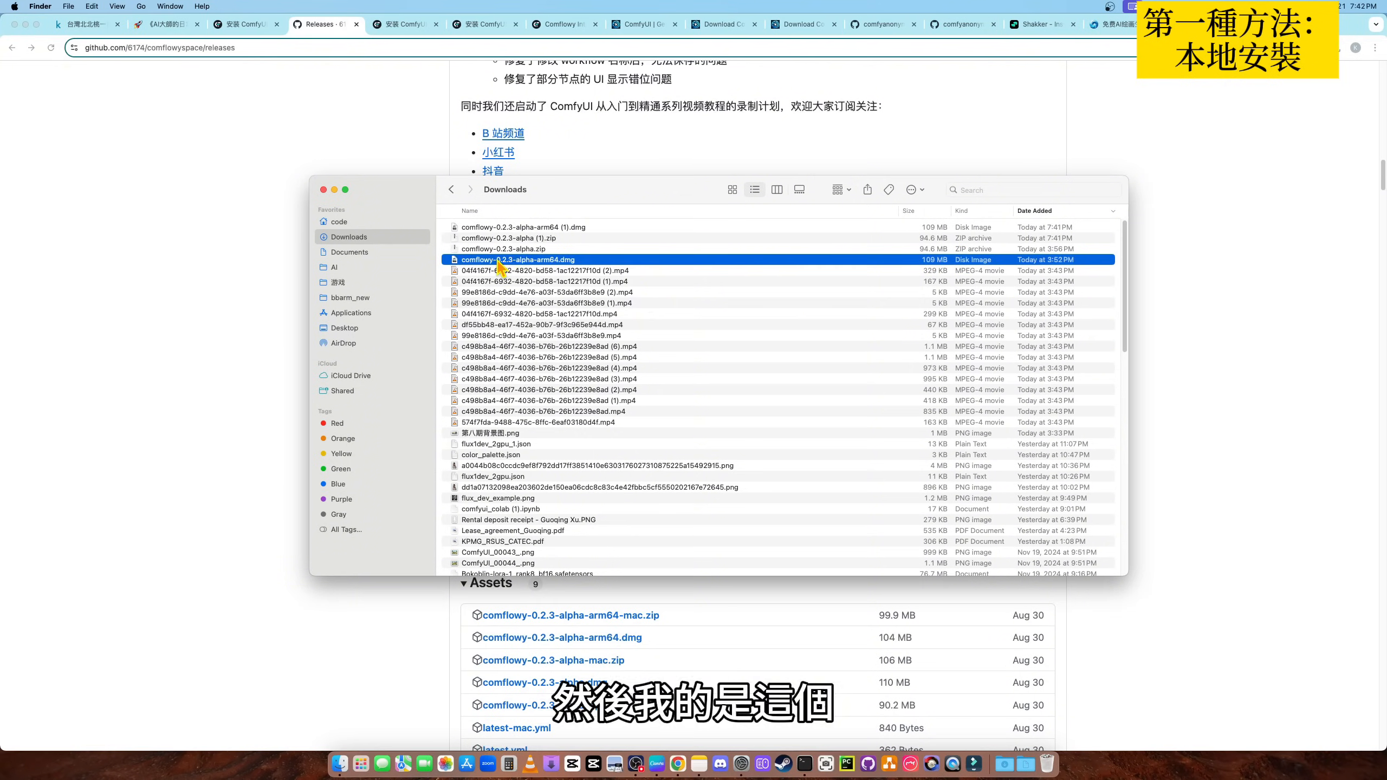
{"action": "double_click", "coordinate": [499, 260]}
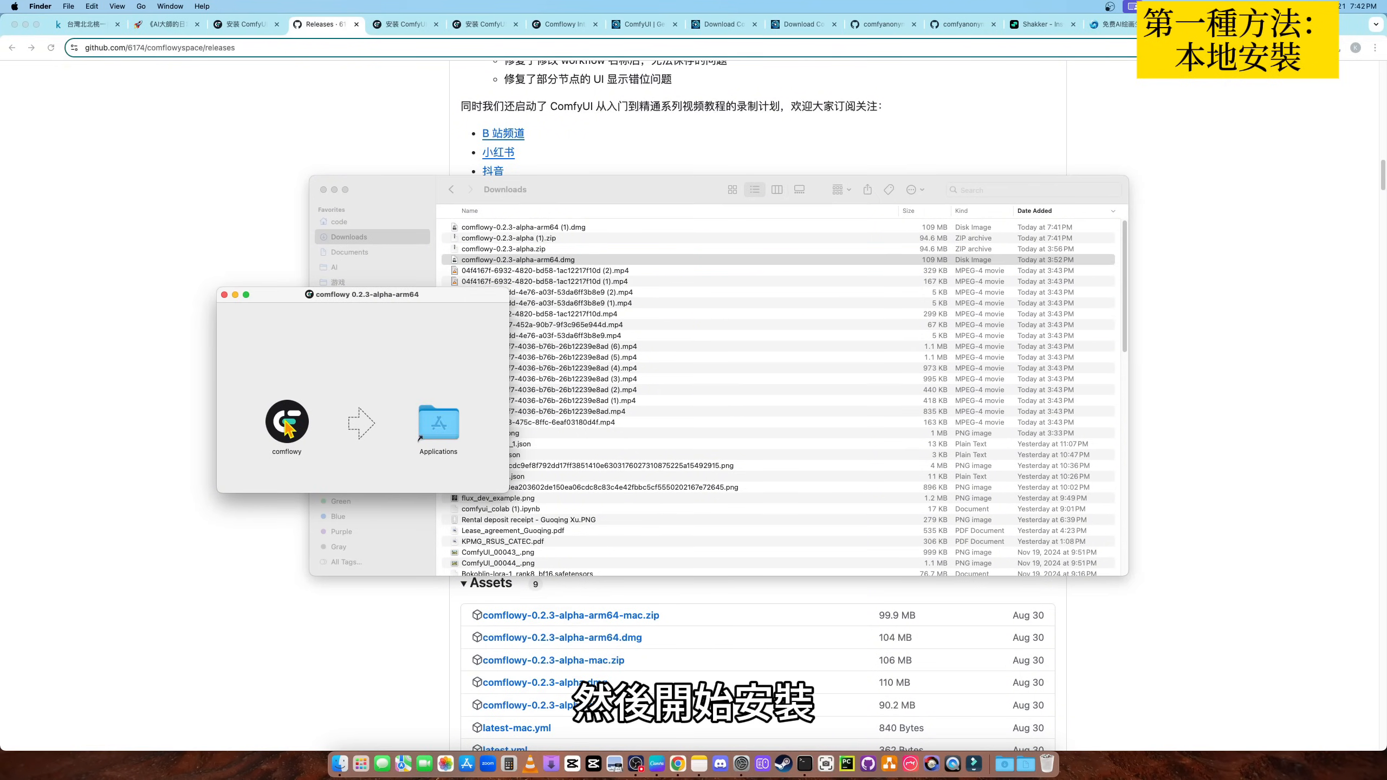
{"action": "left_click_drag", "start_coordinate": [287, 428], "coordinate": [450, 432]}
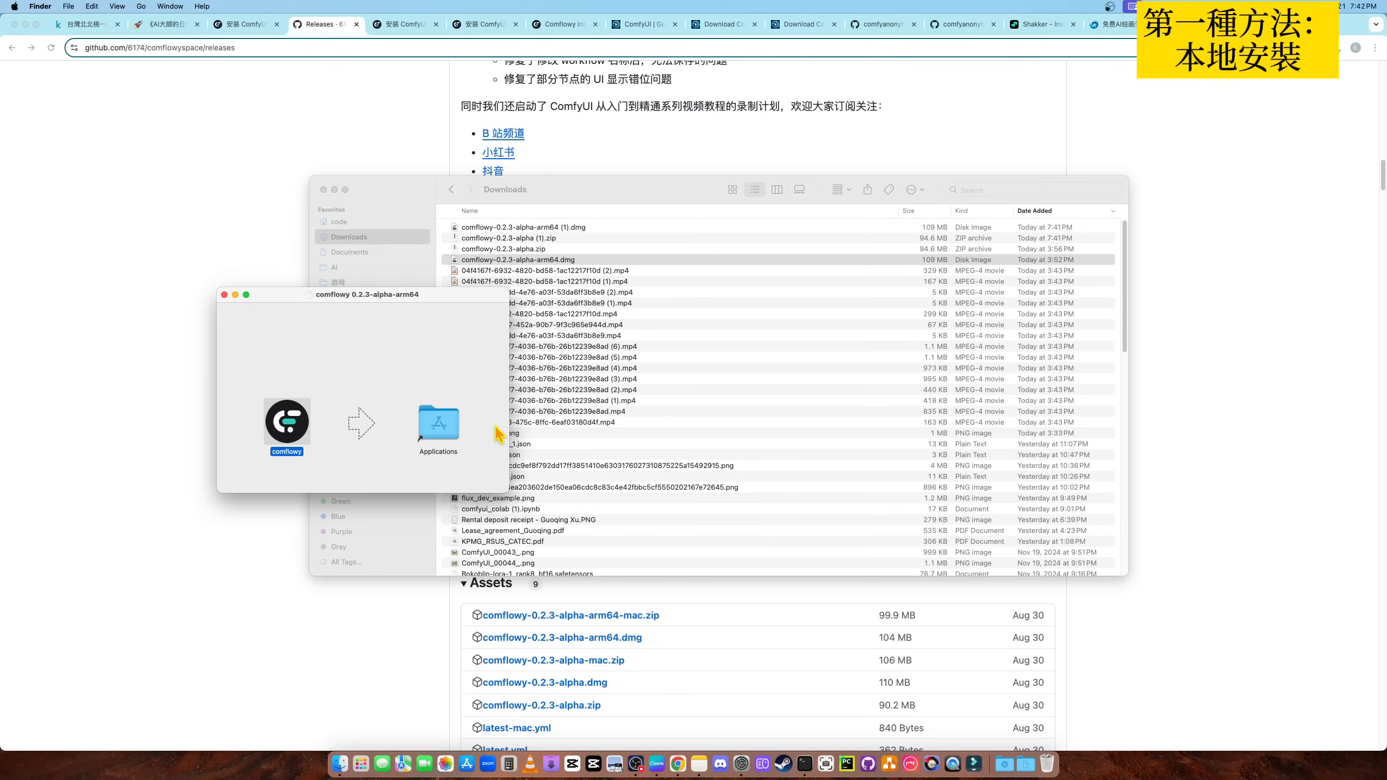
- Launch comflowy from the disk image, allow it to open, and enlarge the application window
{"action": "double_click", "coordinate": [292, 429]}
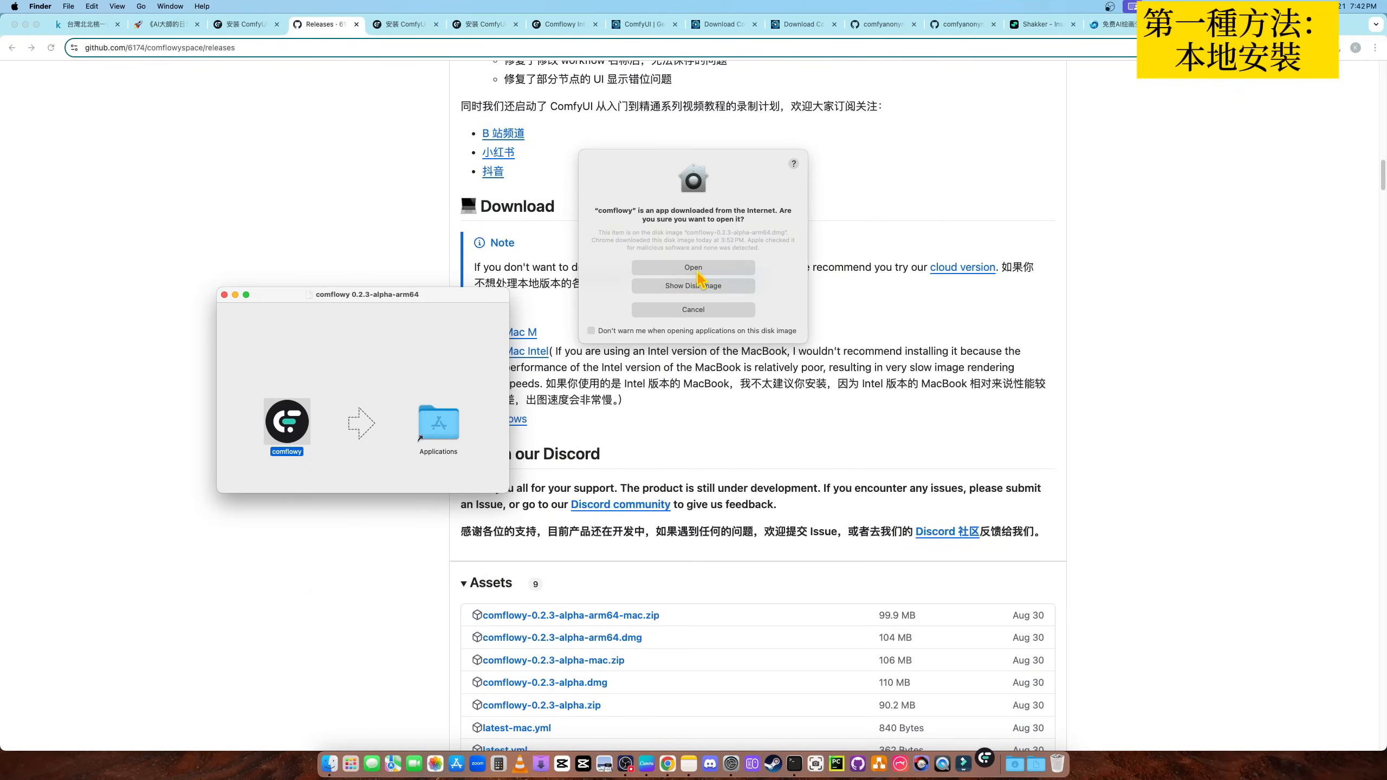
{"action": "left_click", "coordinate": [693, 267]}
{"action": "left_click", "coordinate": [224, 295]}
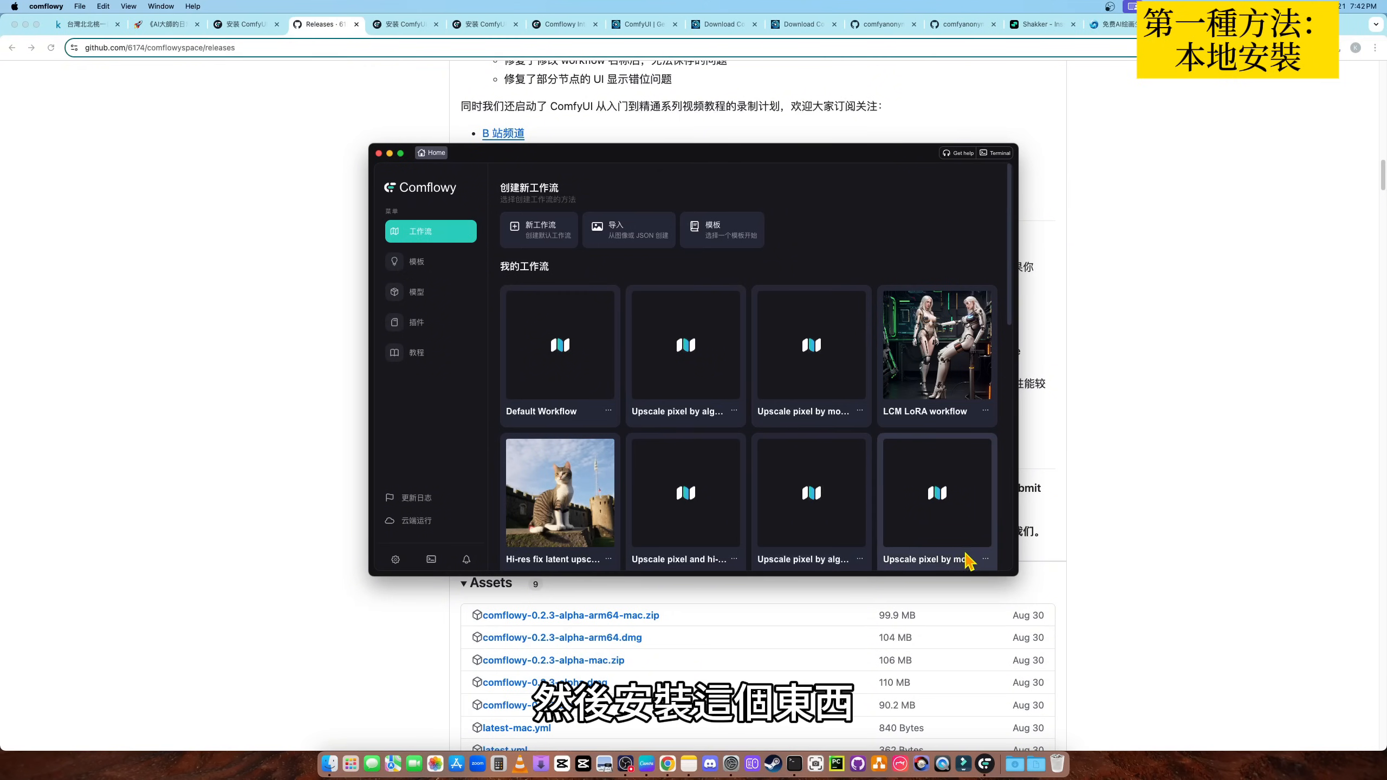
{"action": "left_click_drag", "start_coordinate": [1017, 574], "coordinate": [1154, 680]}
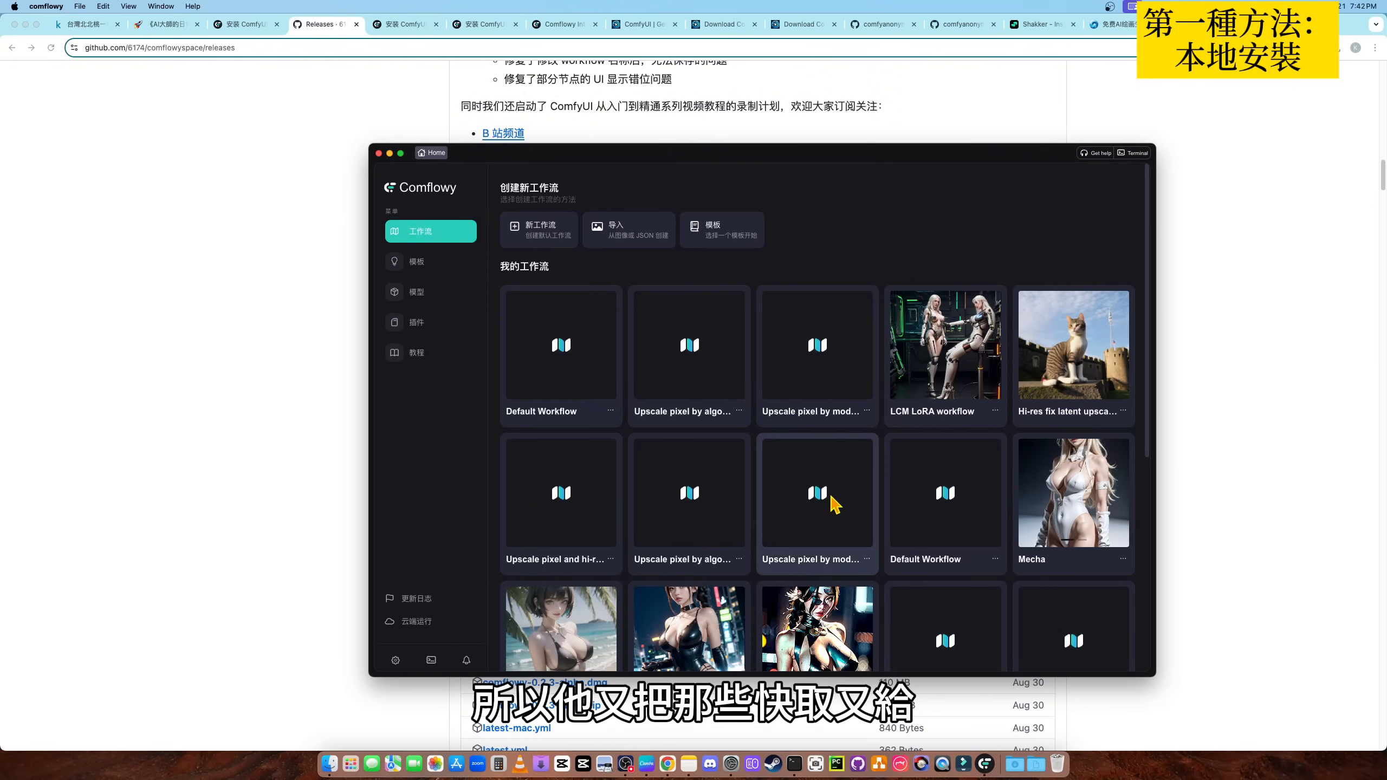
- Look over the saved workflows and review the display language options in the general settings
{"action": "scroll", "coordinate": [848, 496], "scroll_direction": "down", "scroll_amount": 3}
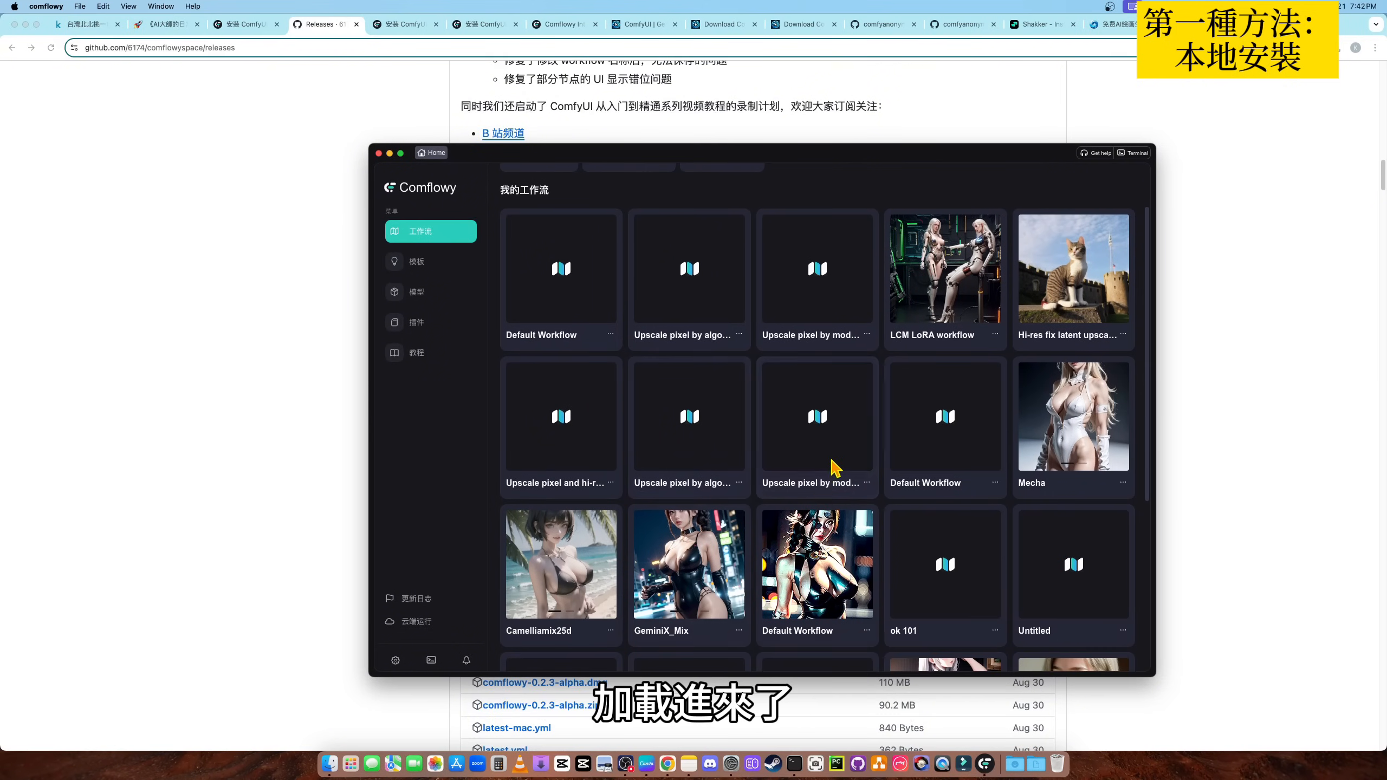
{"action": "scroll", "coordinate": [850, 500], "scroll_direction": "down", "scroll_amount": 5}
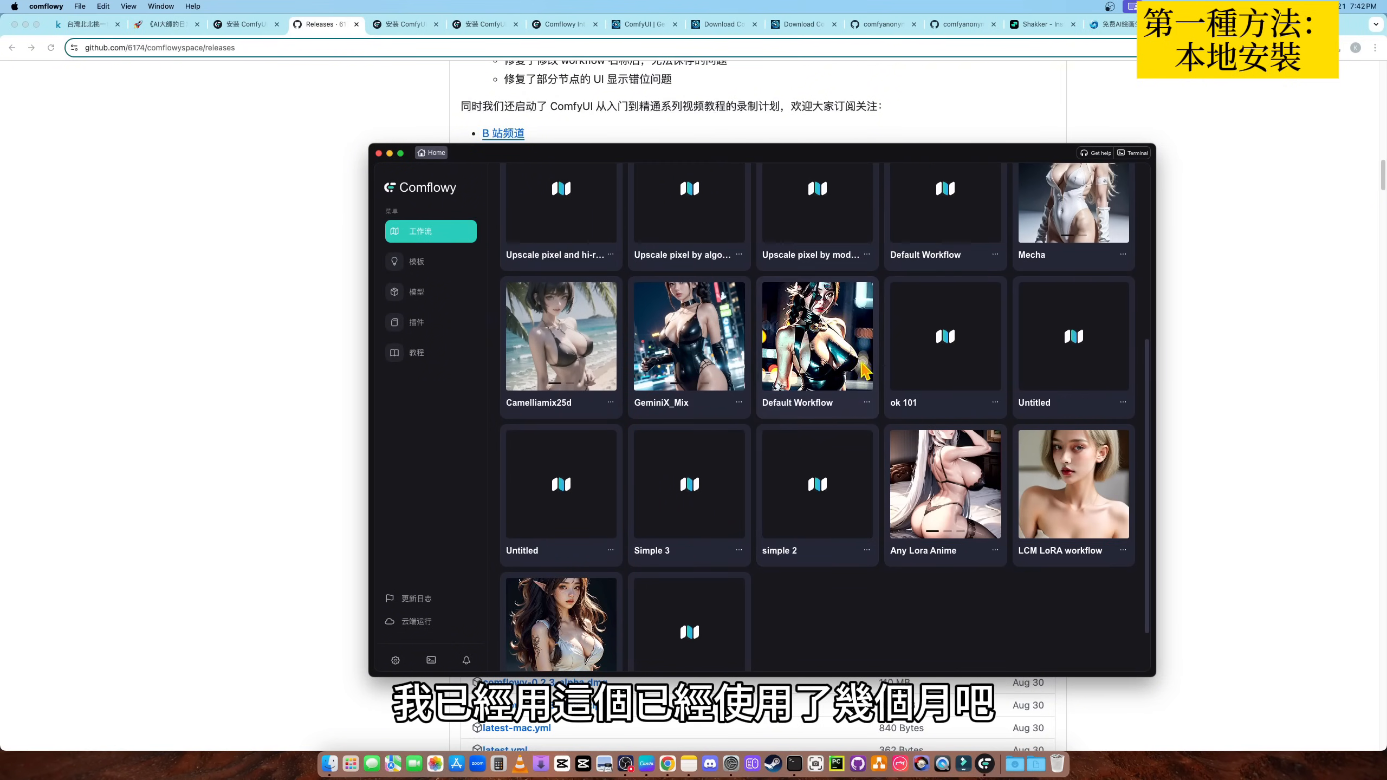
{"action": "scroll", "coordinate": [815, 431], "scroll_direction": "up", "scroll_amount": 3}
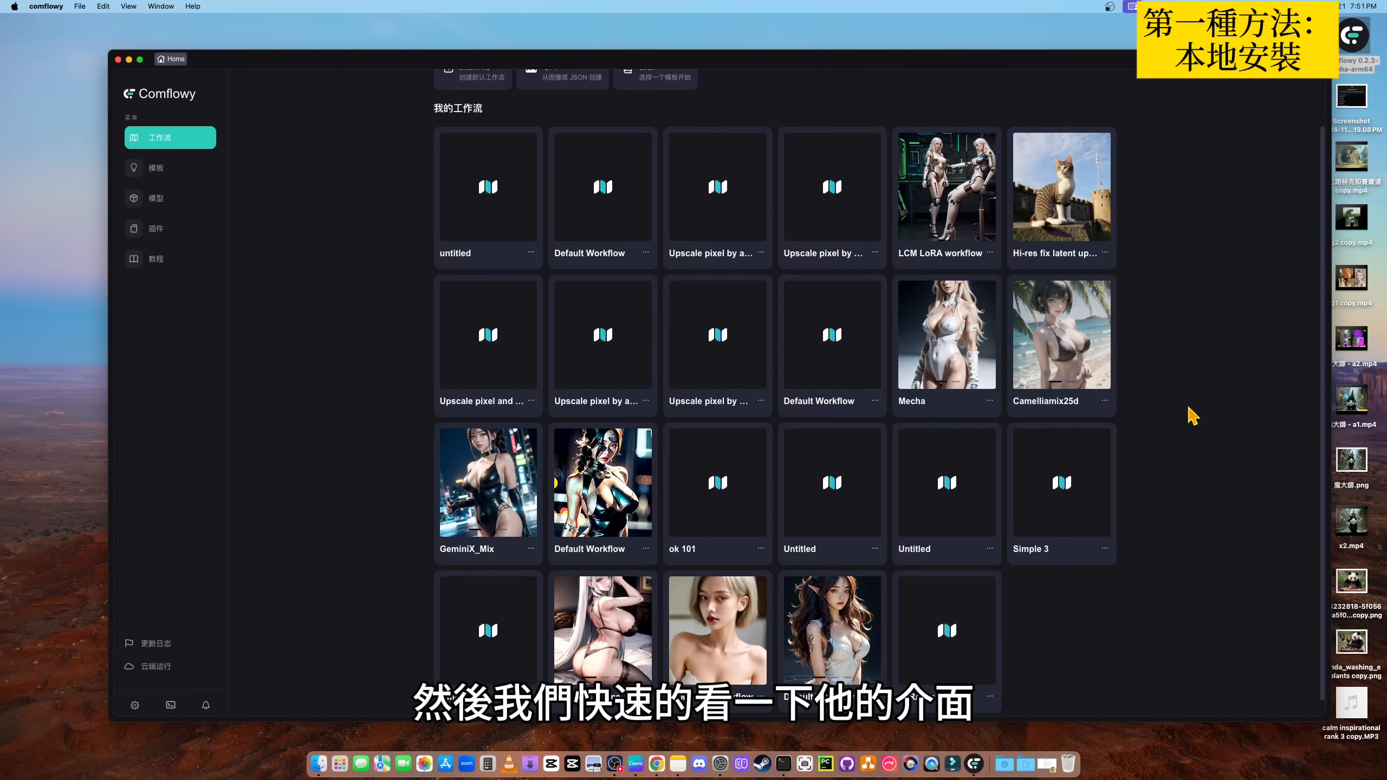
{"action": "left_click", "coordinate": [135, 705]}
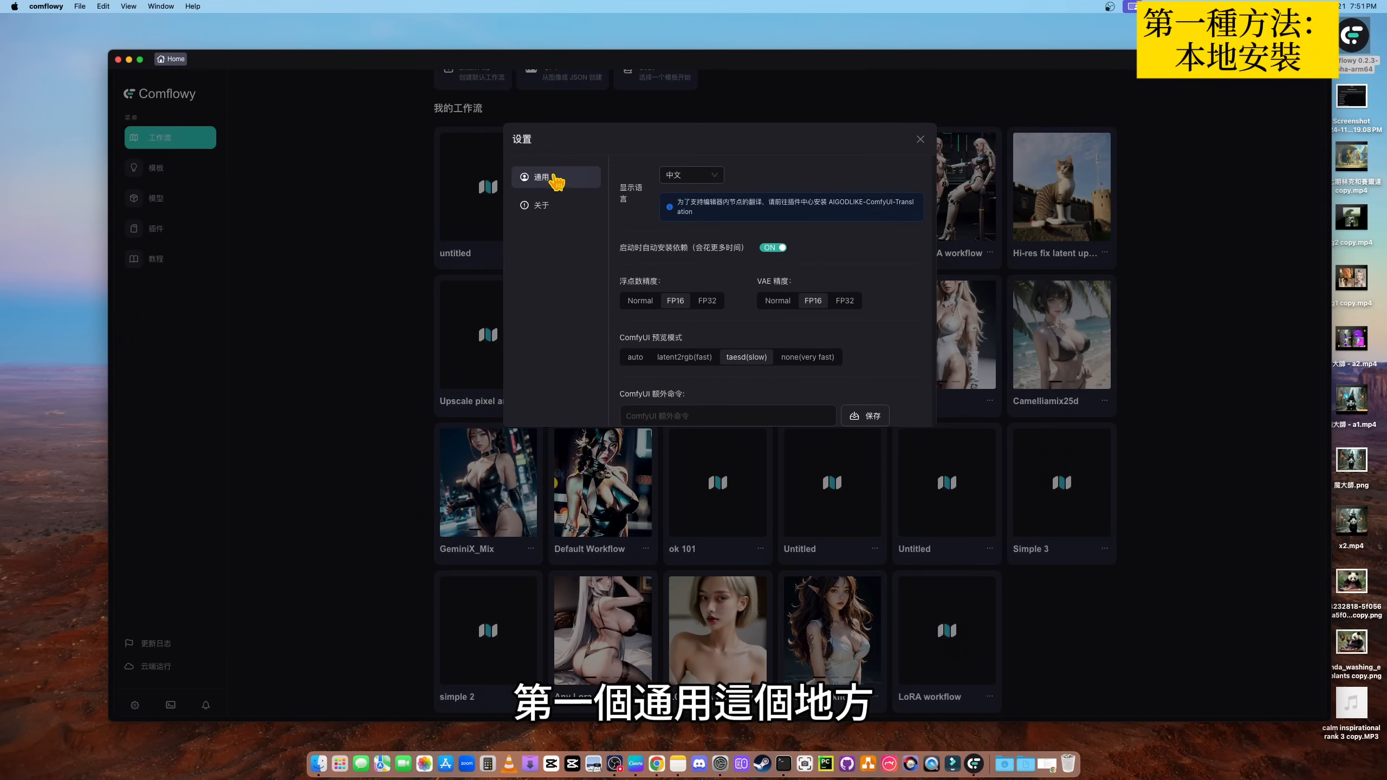
{"action": "left_click", "coordinate": [691, 176]}
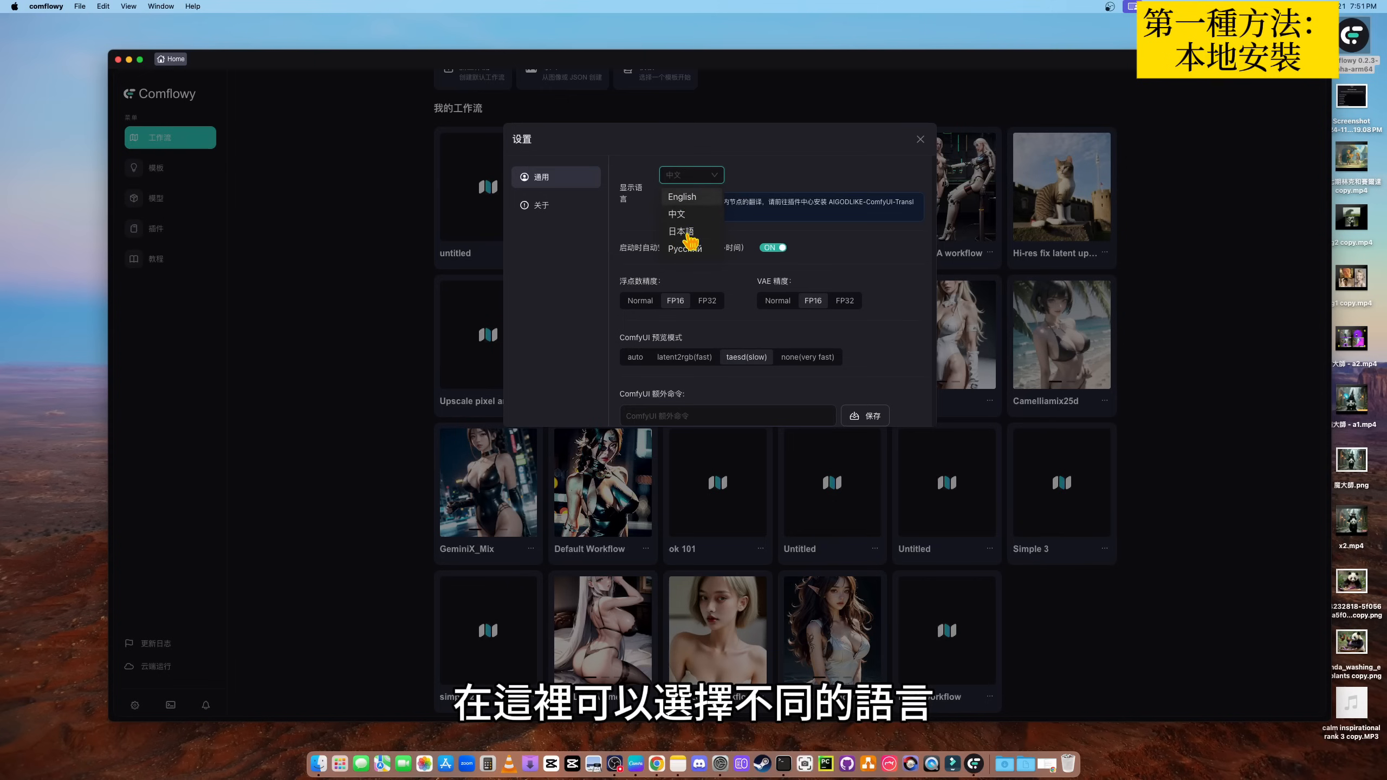
{"action": "left_click", "coordinate": [920, 139]}
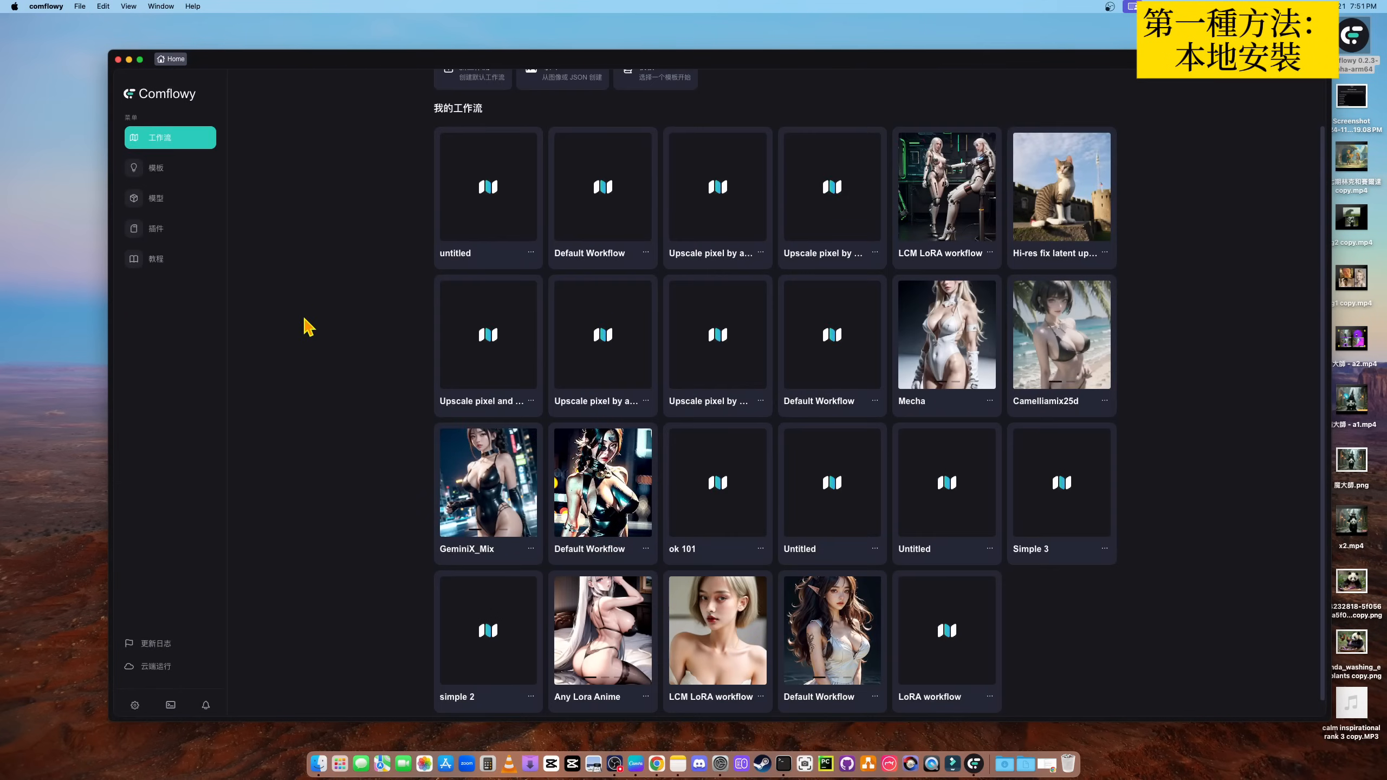
- Create a new workflow from the Default Workflow template
{"action": "scroll", "coordinate": [337, 256], "scroll_direction": "up", "scroll_amount": 2}
{"action": "left_click", "coordinate": [165, 174]}
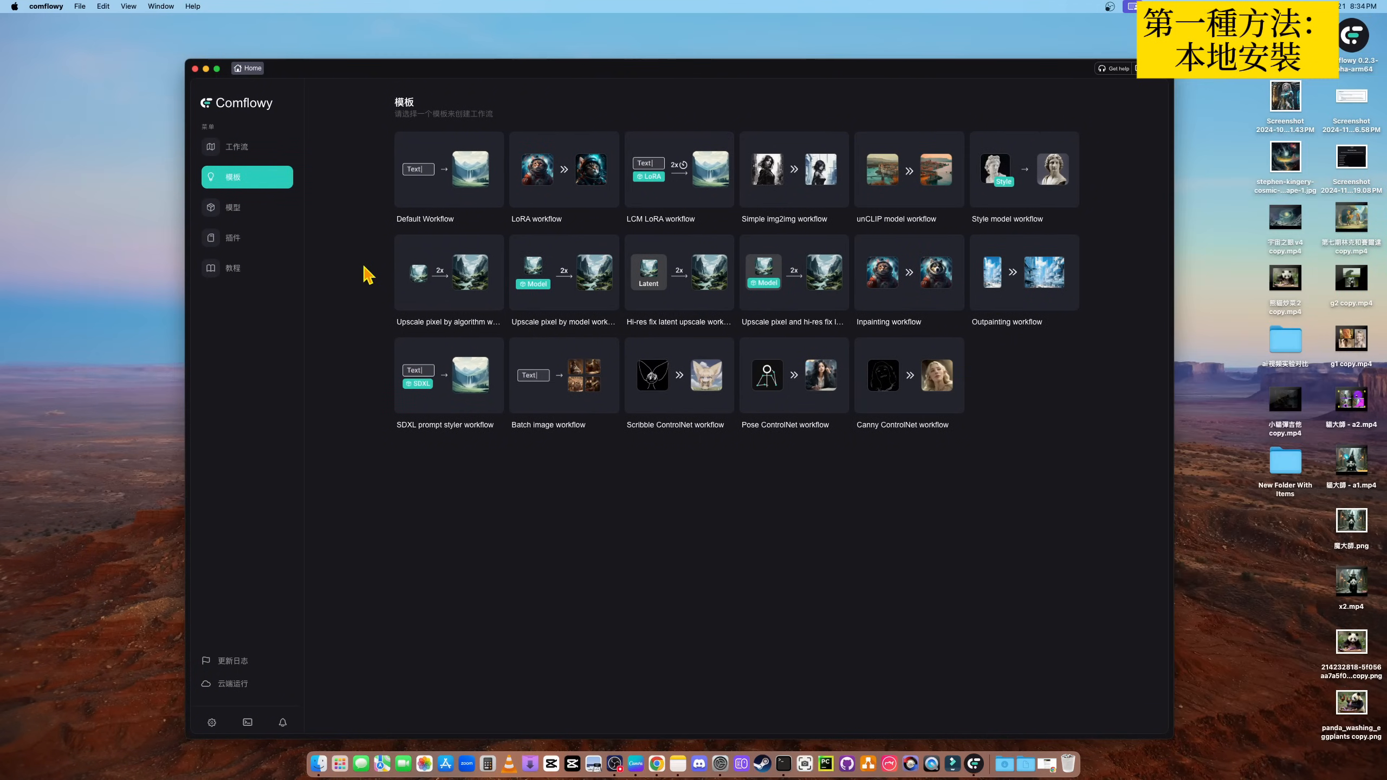
{"action": "left_click", "coordinate": [458, 195]}
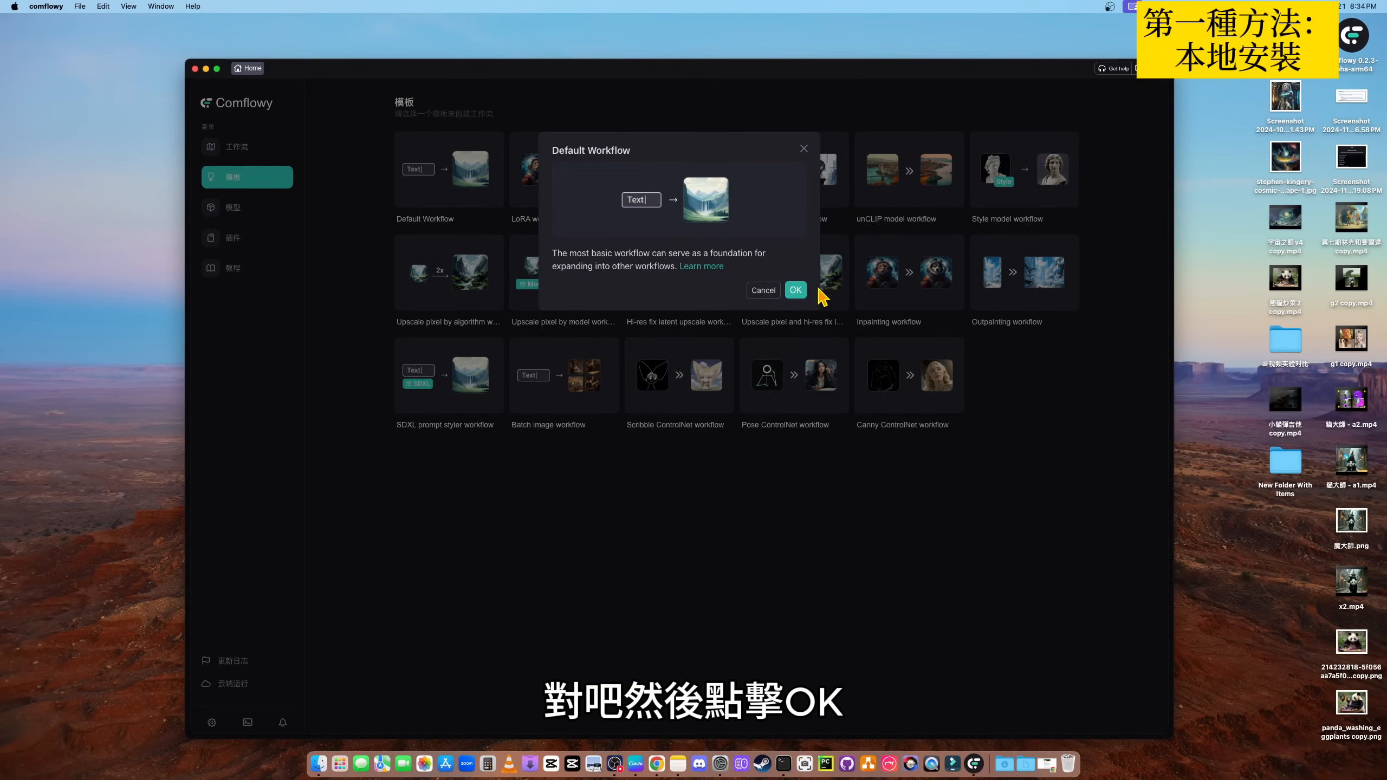
{"action": "left_click", "coordinate": [796, 290]}
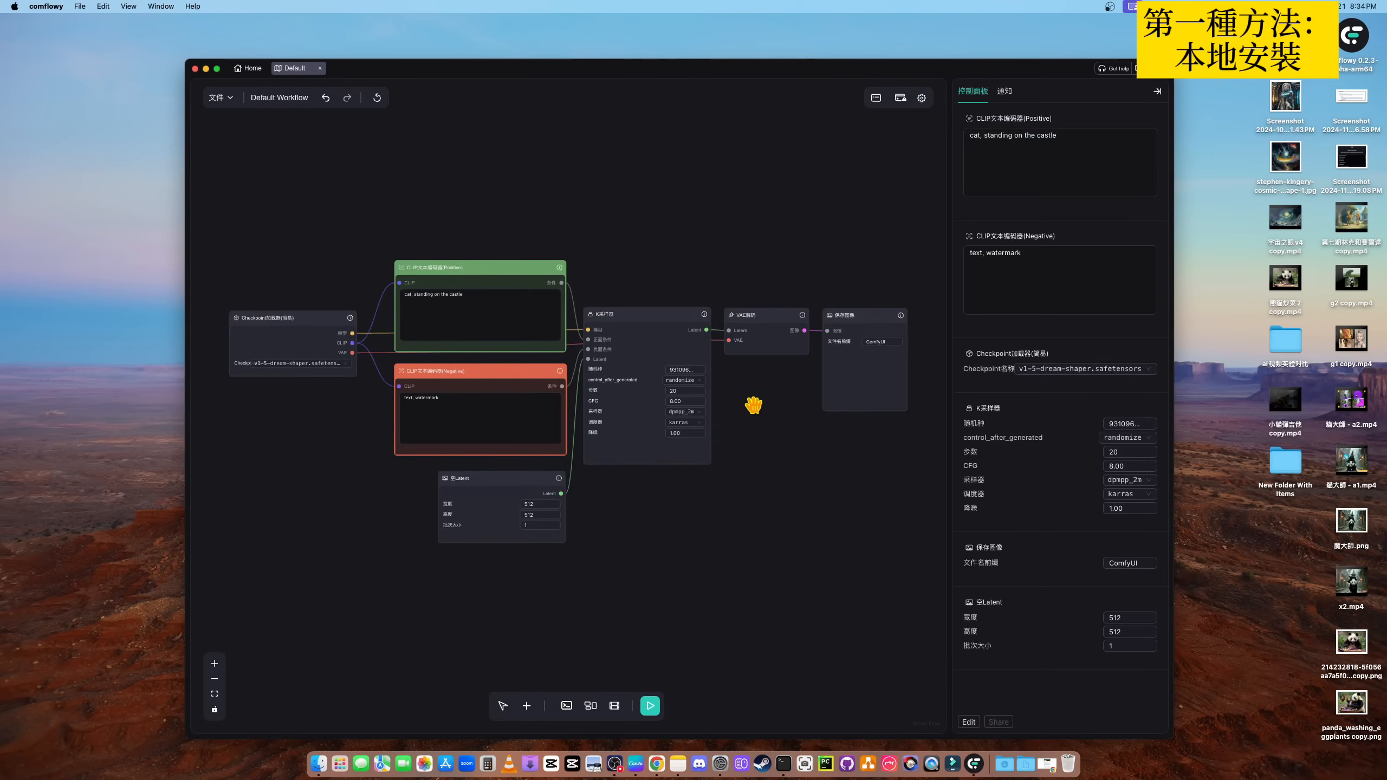
- Examine the positive and negative CLIP prompt texts in the default workflow's control panel
{"action": "left_click_drag", "start_coordinate": [791, 497], "coordinate": [803, 486]}
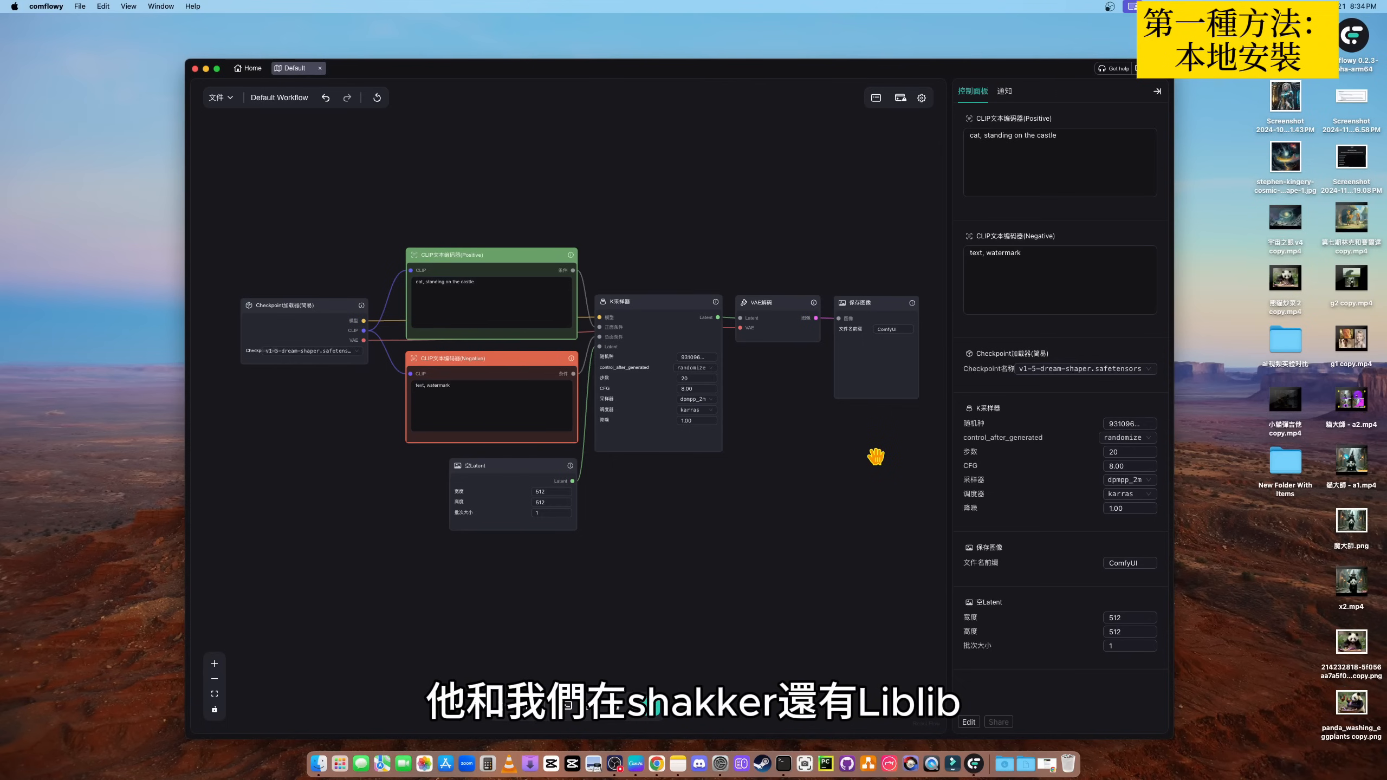
{"action": "left_click", "coordinate": [1055, 156]}
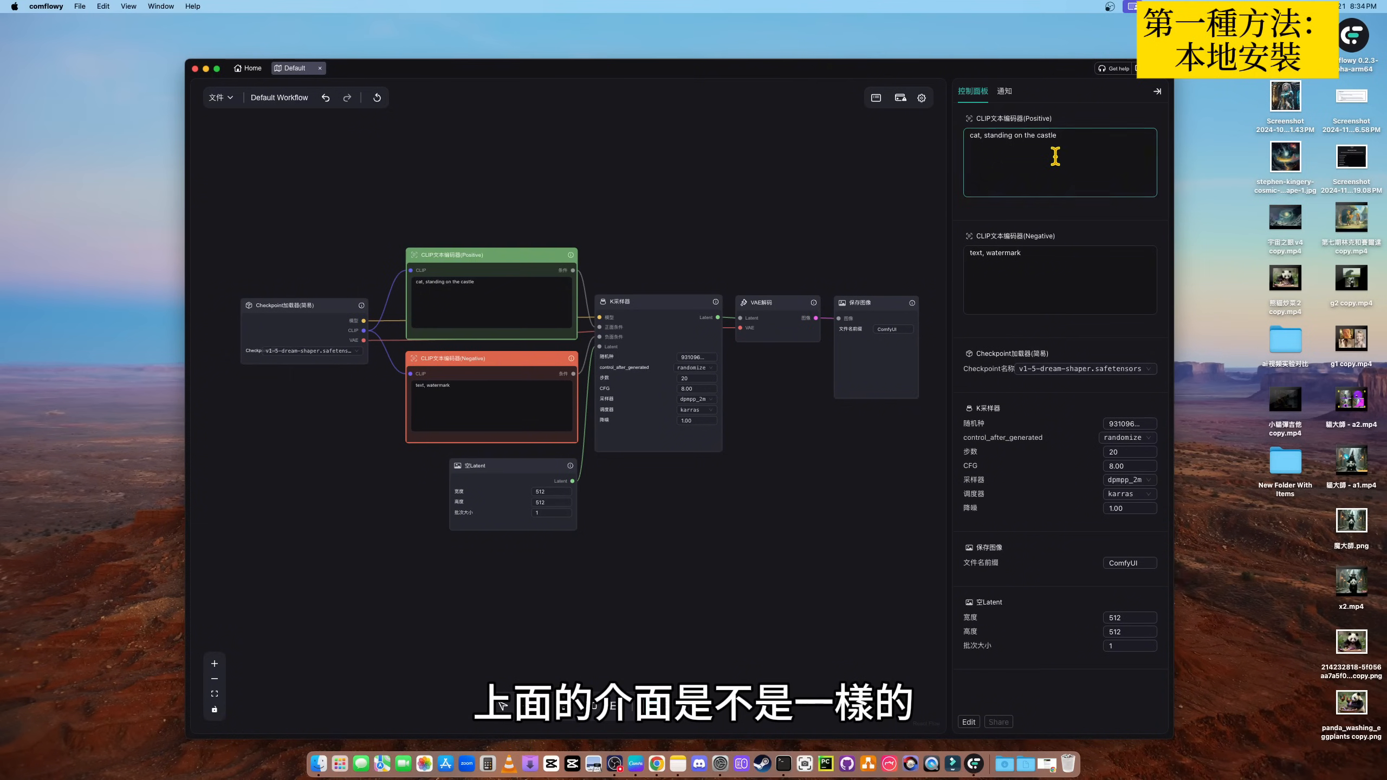
{"action": "left_click_drag", "start_coordinate": [1045, 144], "coordinate": [964, 133]}
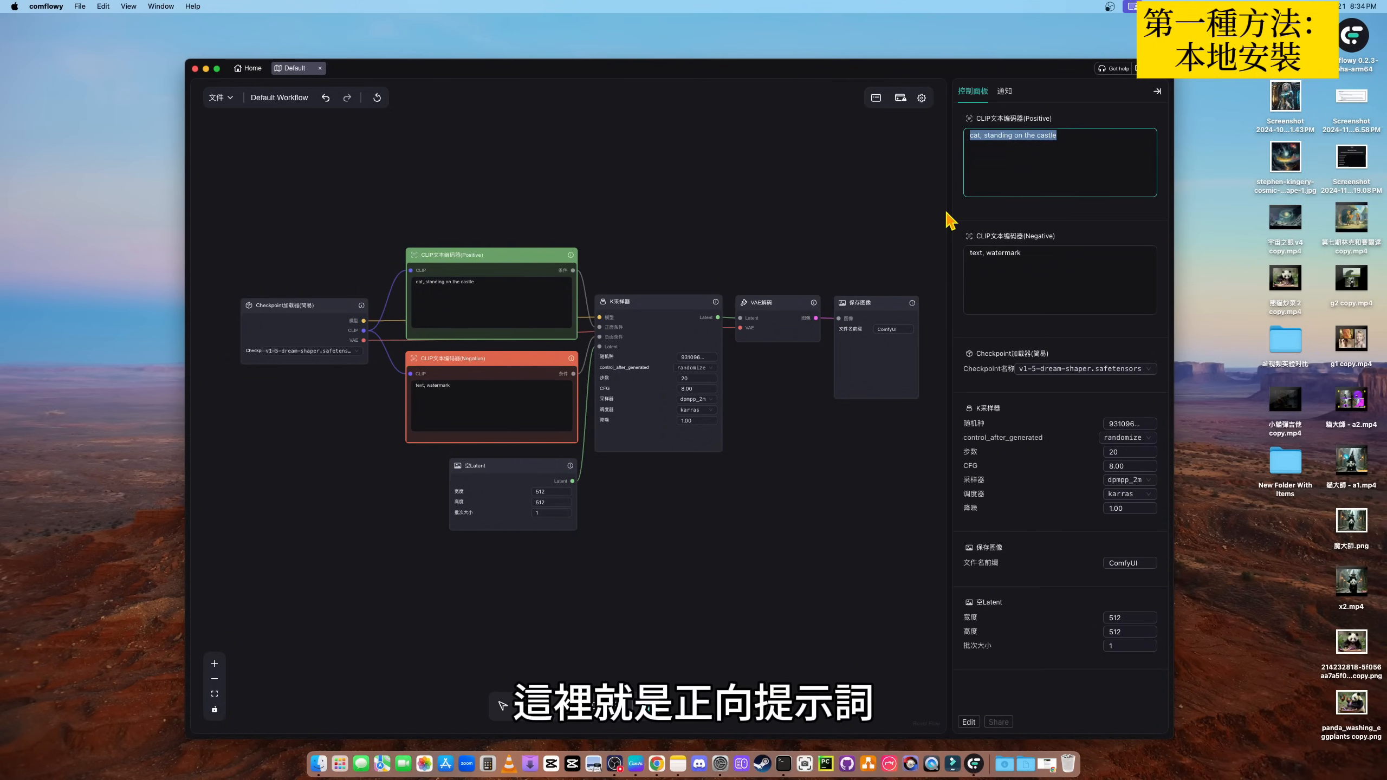
{"action": "left_click", "coordinate": [1022, 267]}
{"action": "left_click_drag", "start_coordinate": [1052, 260], "coordinate": [966, 257]}
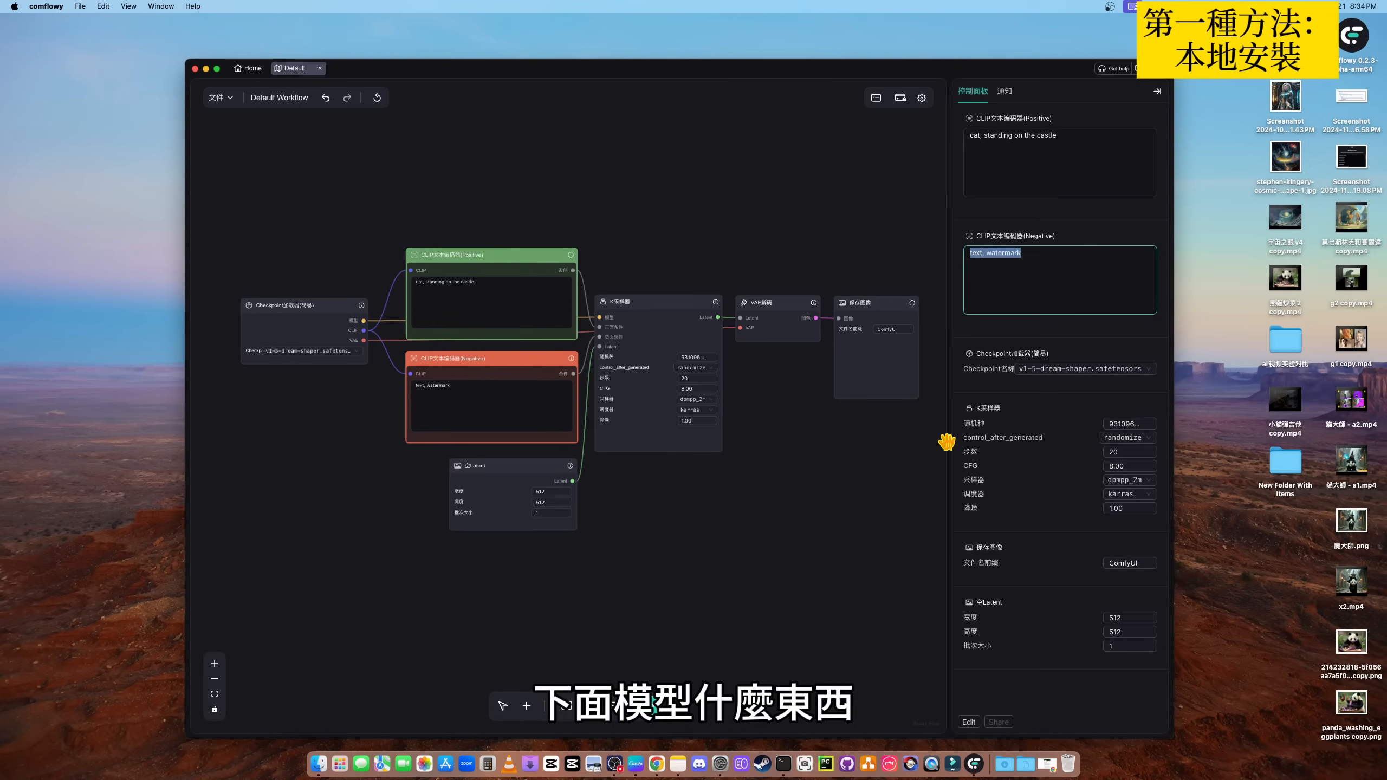
- Choose v1-5-dream-shaper.safetensors as the model in the Checkpoint loader node
{"action": "left_click_drag", "start_coordinate": [314, 426], "coordinate": [412, 500]}
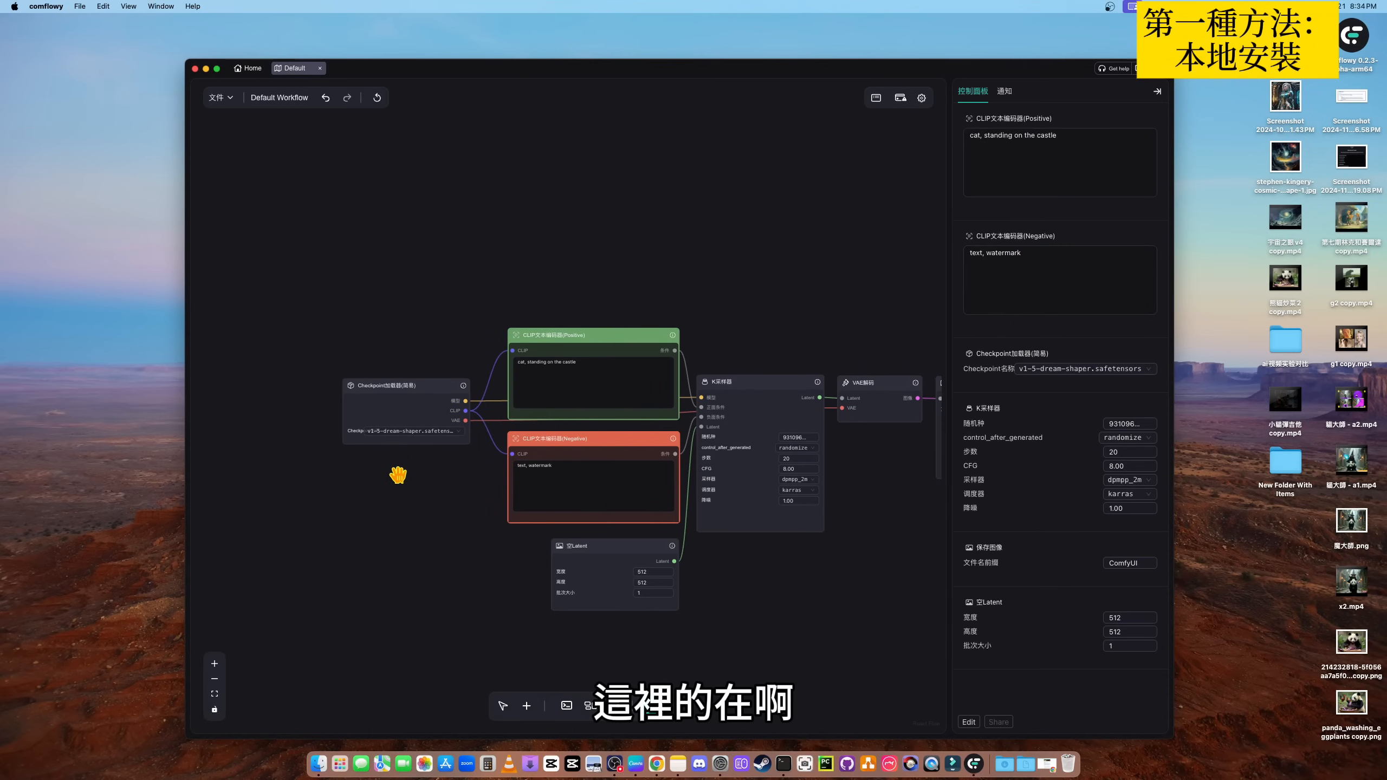
{"action": "scroll", "coordinate": [399, 473], "scroll_direction": "up", "scroll_amount": 9}
{"action": "scroll", "coordinate": [398, 473], "scroll_direction": "down", "scroll_amount": 3}
{"action": "left_click", "coordinate": [437, 337]}
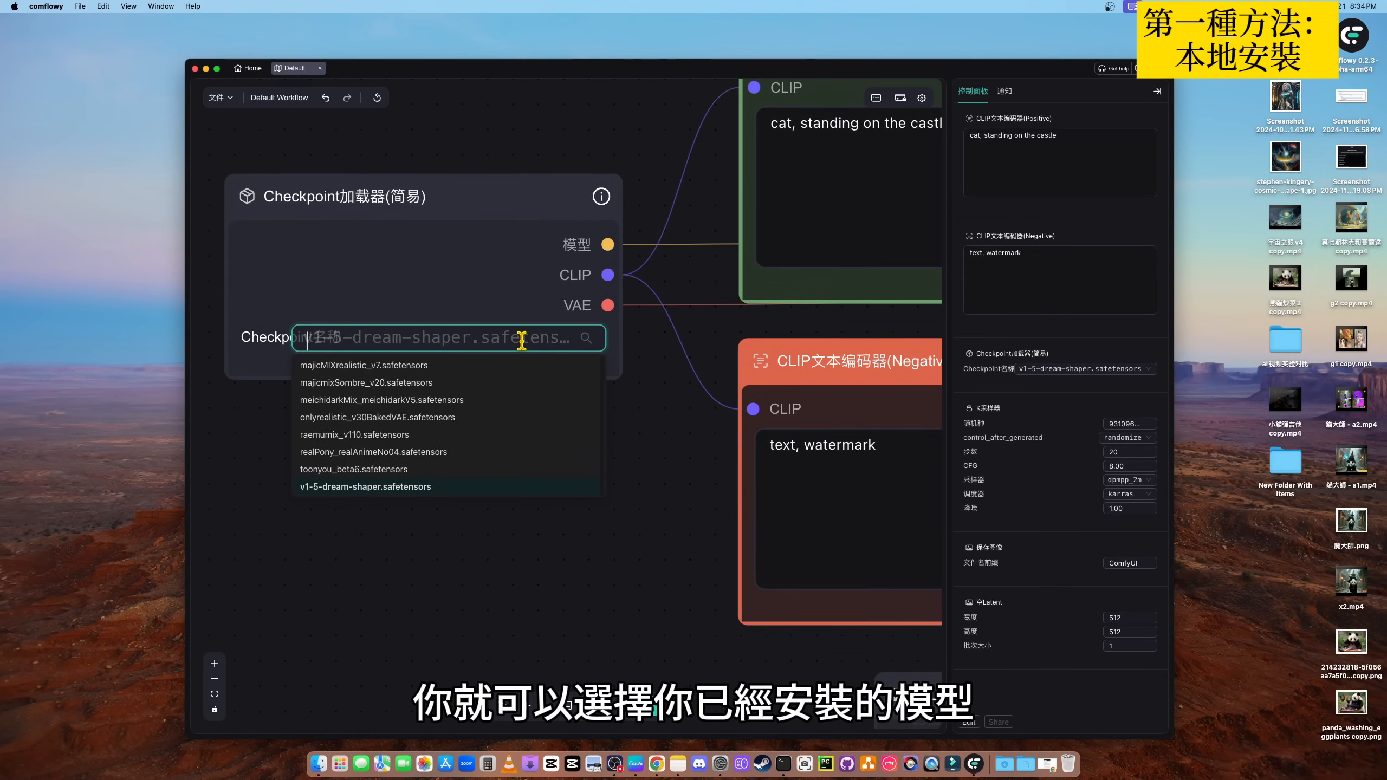
{"action": "left_click", "coordinate": [467, 489]}
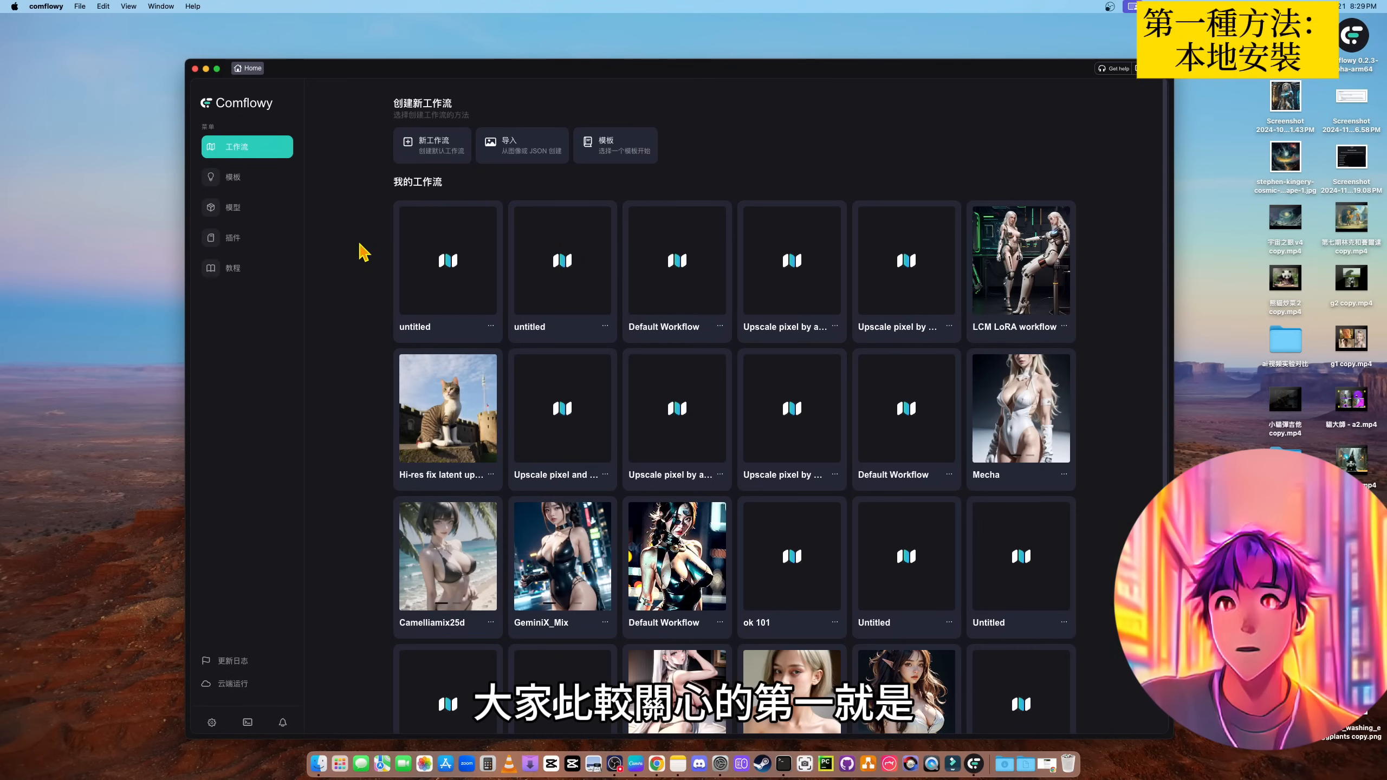
- Browse the featured Checkpoint models in model management and view the download details of anythingXL.safetensors
{"action": "left_click", "coordinate": [251, 216]}
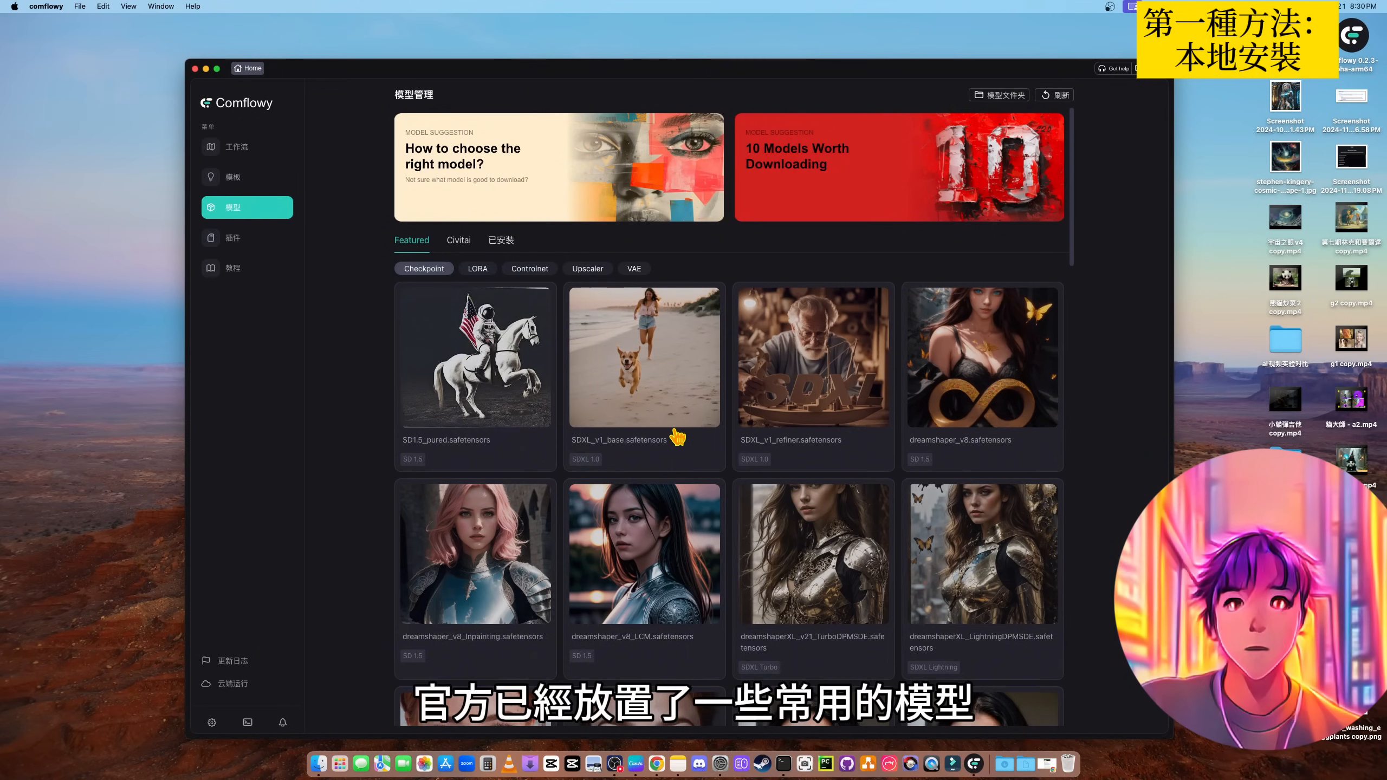
{"action": "scroll", "coordinate": [683, 433], "scroll_direction": "down", "scroll_amount": 2}
{"action": "scroll", "coordinate": [690, 430], "scroll_direction": "down", "scroll_amount": 10}
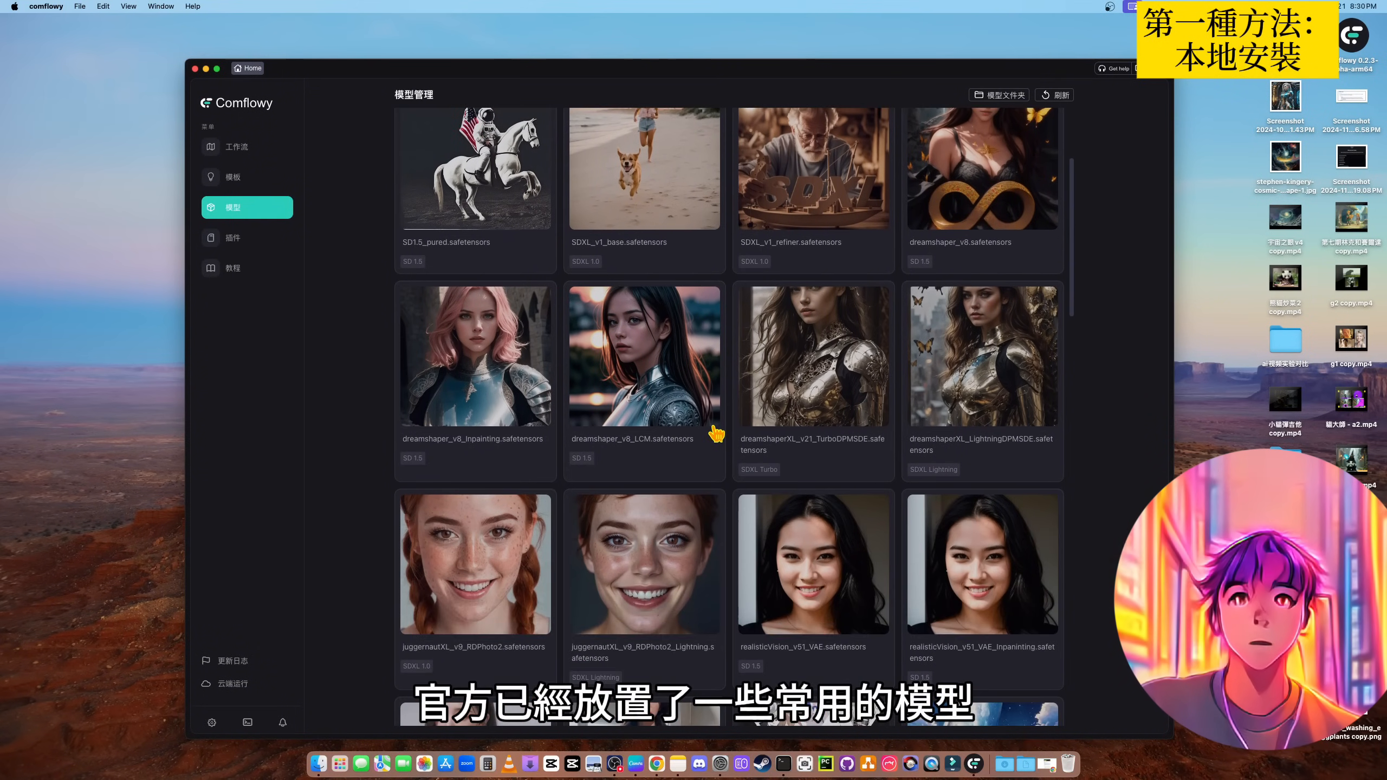
{"action": "scroll", "coordinate": [716, 435], "scroll_direction": "down", "scroll_amount": 7}
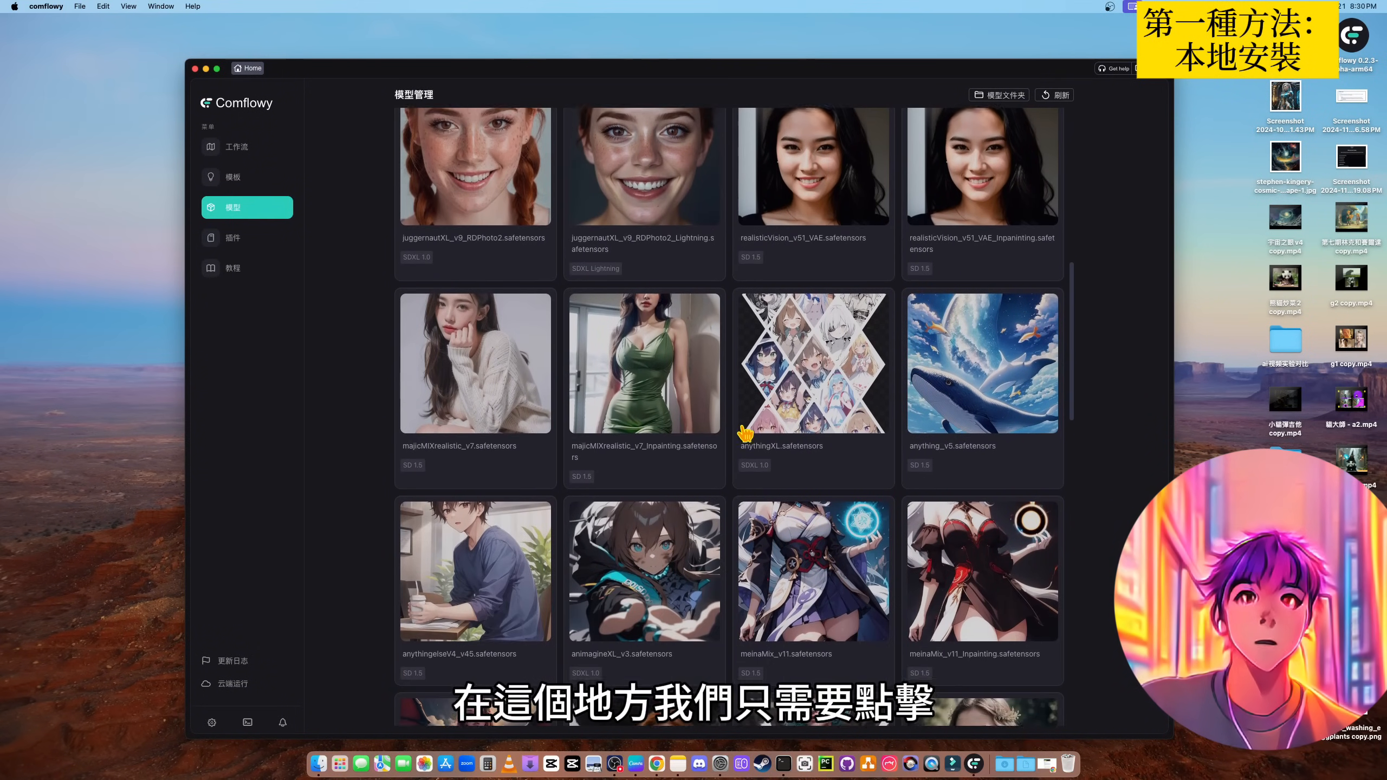
{"action": "left_click", "coordinate": [802, 365]}
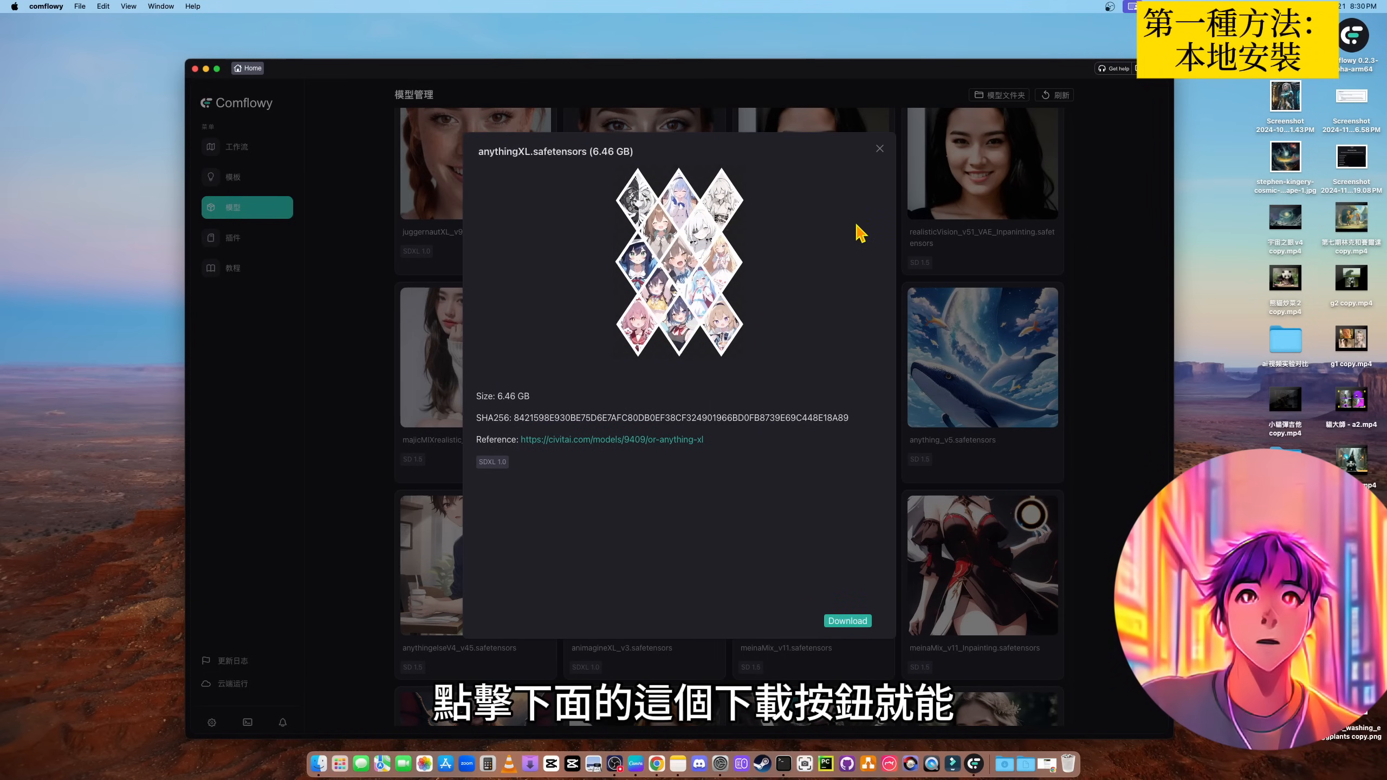
{"action": "left_click", "coordinate": [879, 150]}
{"action": "scroll", "coordinate": [811, 393], "scroll_direction": "down", "scroll_amount": 4}
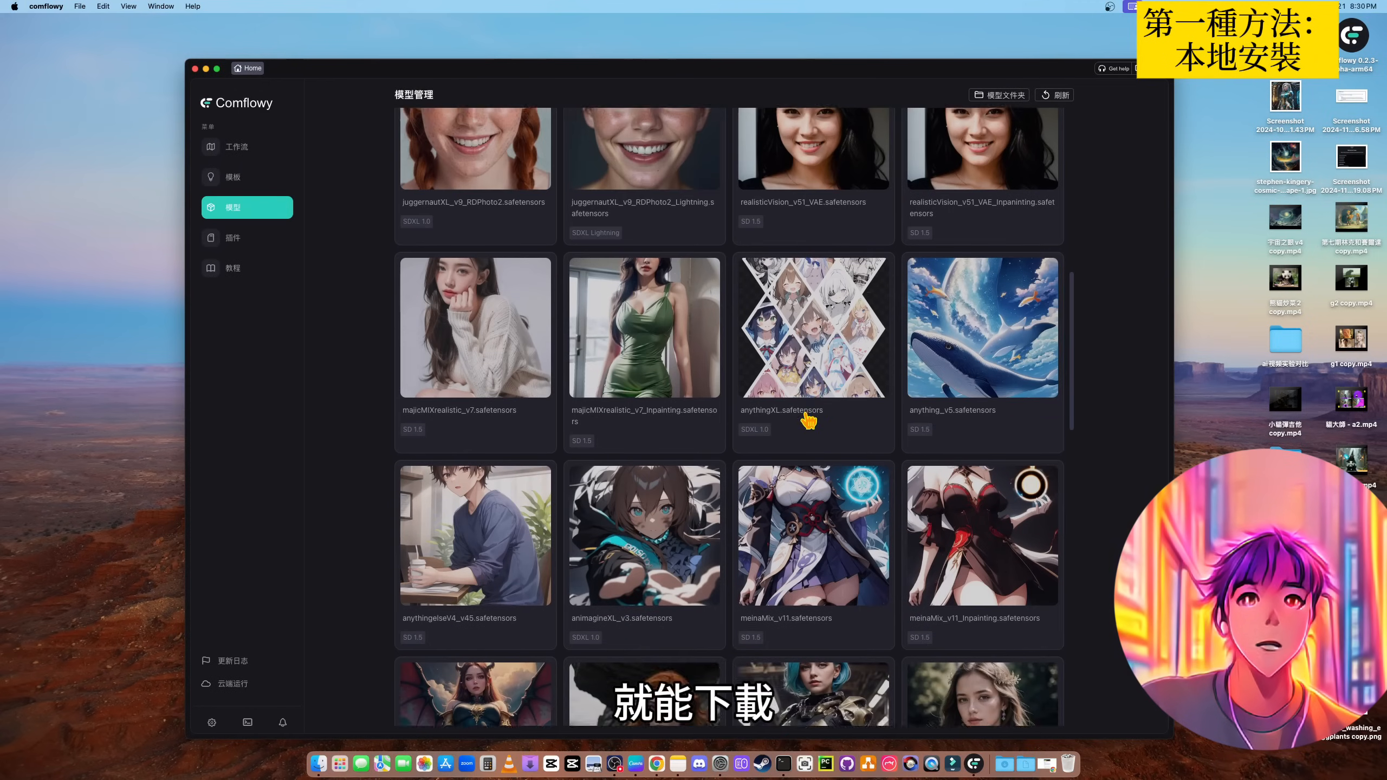
{"action": "scroll", "coordinate": [704, 420], "scroll_direction": "up", "scroll_amount": 12}
{"action": "scroll", "coordinate": [704, 419], "scroll_direction": "up", "scroll_amount": 3}
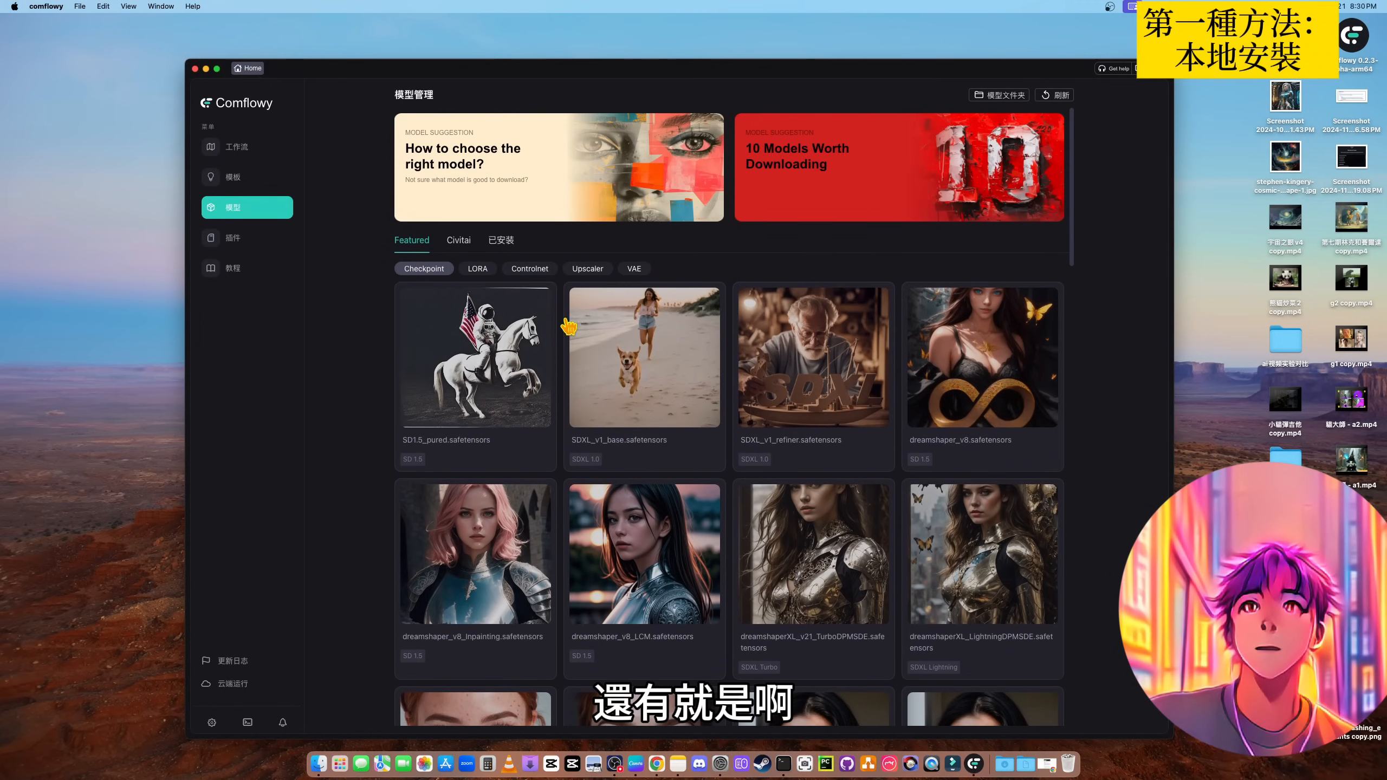
- Download the addDetail.safetensors model from the featured LORA models and close its details
{"action": "left_click", "coordinate": [479, 271]}
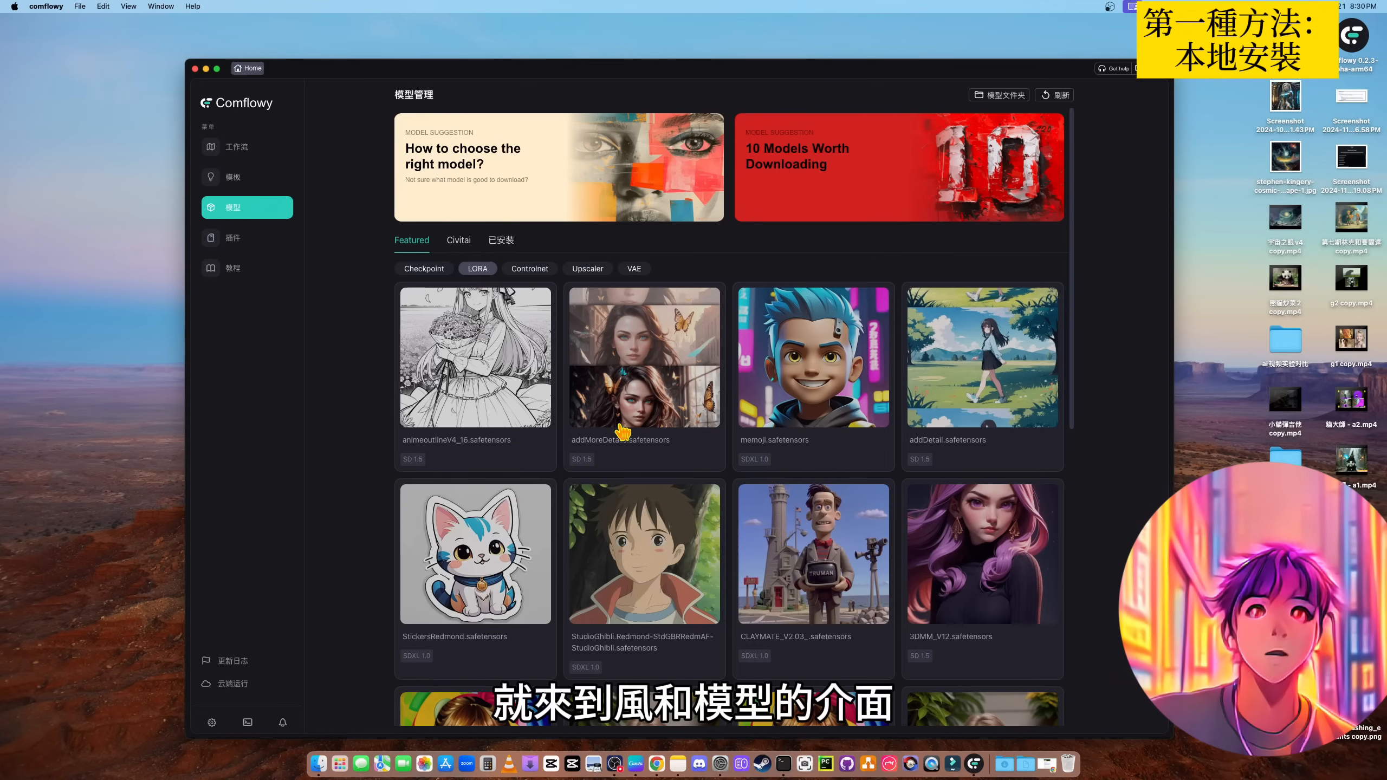
{"action": "left_click", "coordinate": [975, 361]}
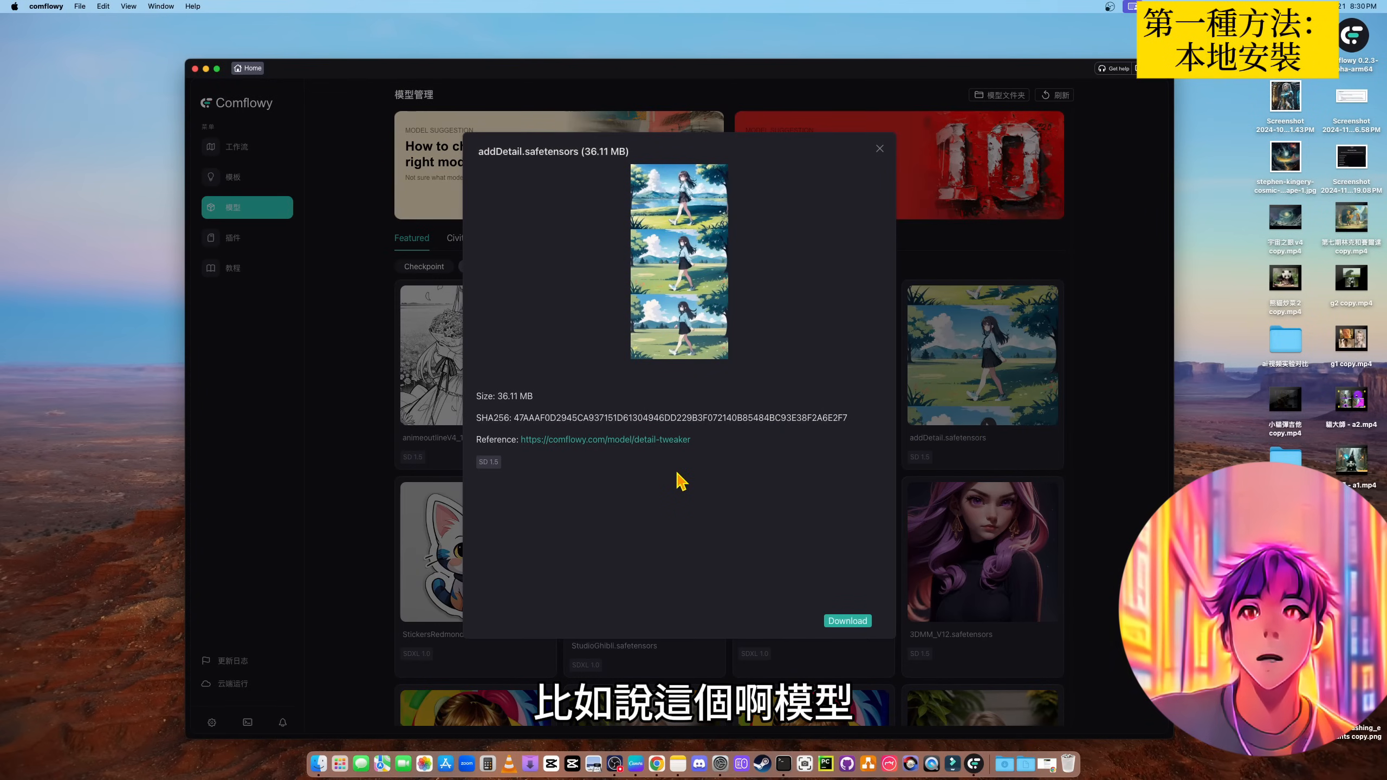
{"action": "left_click", "coordinate": [852, 623]}
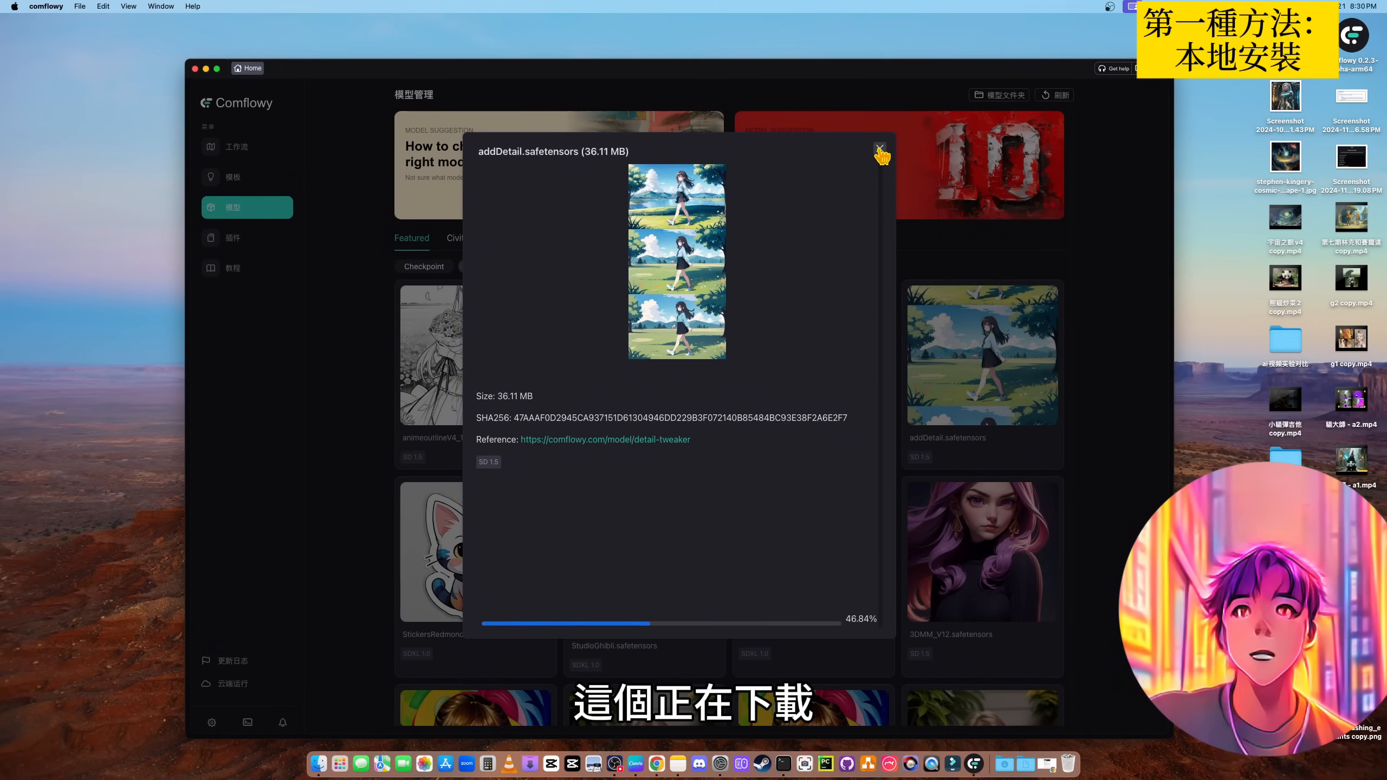
{"action": "left_click", "coordinate": [880, 148]}
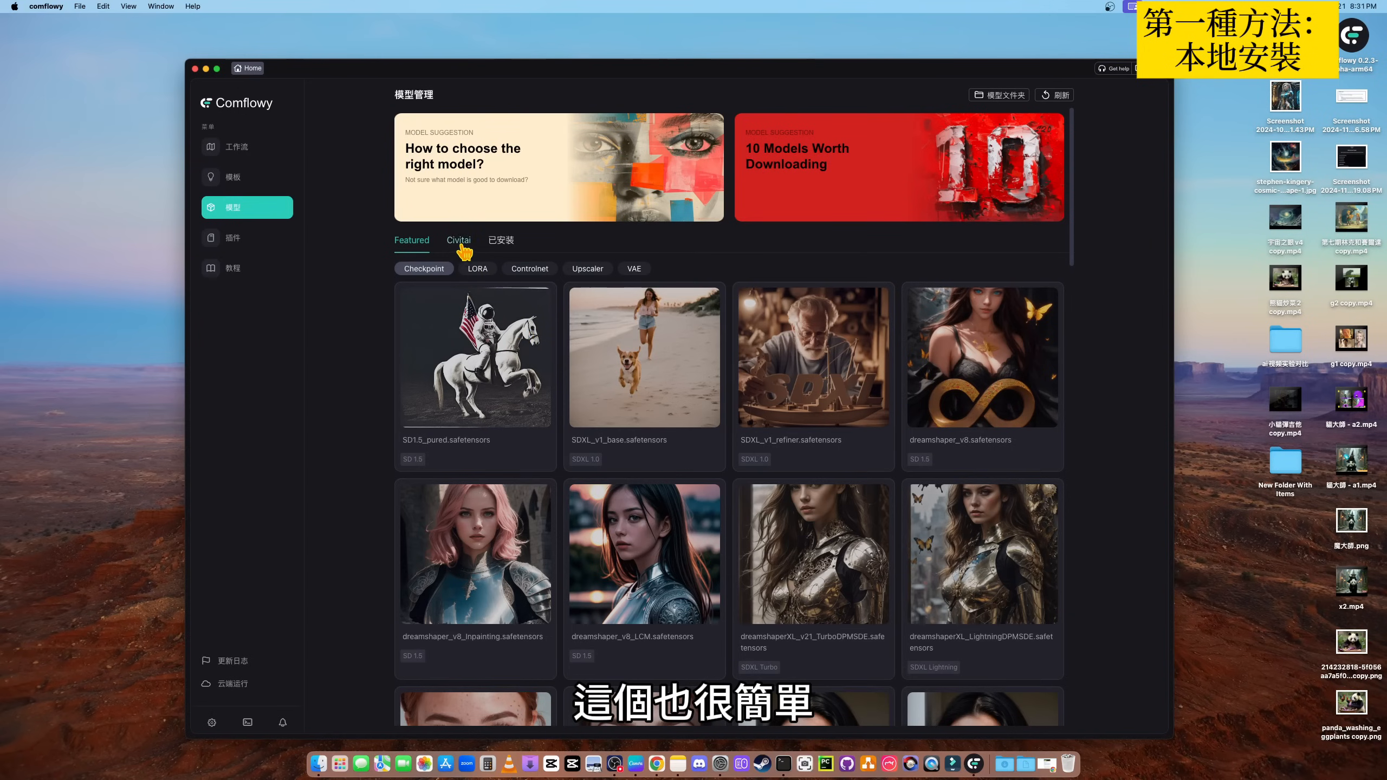
- Search the Civitai models for "ame" and look through the matching models
{"action": "left_click", "coordinate": [460, 243]}
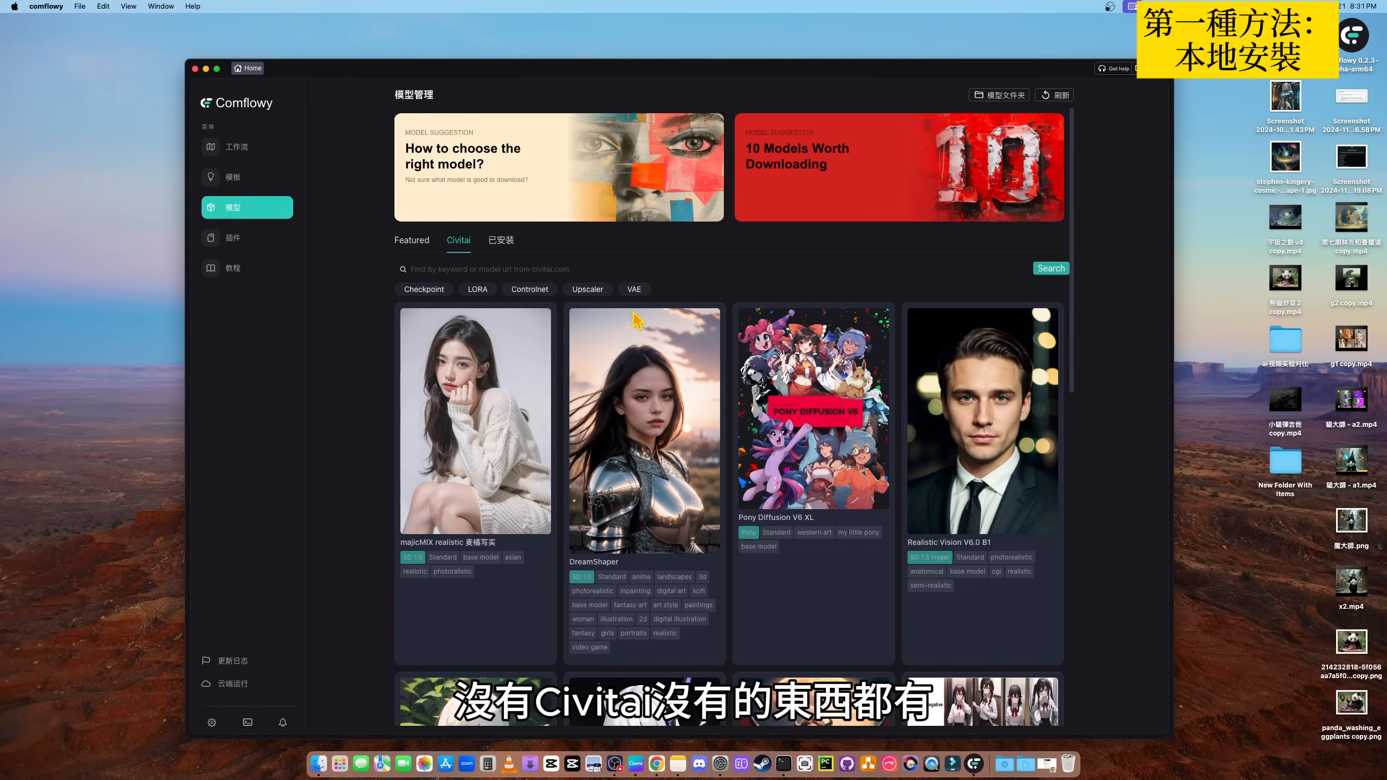
{"action": "left_click", "coordinate": [489, 268]}
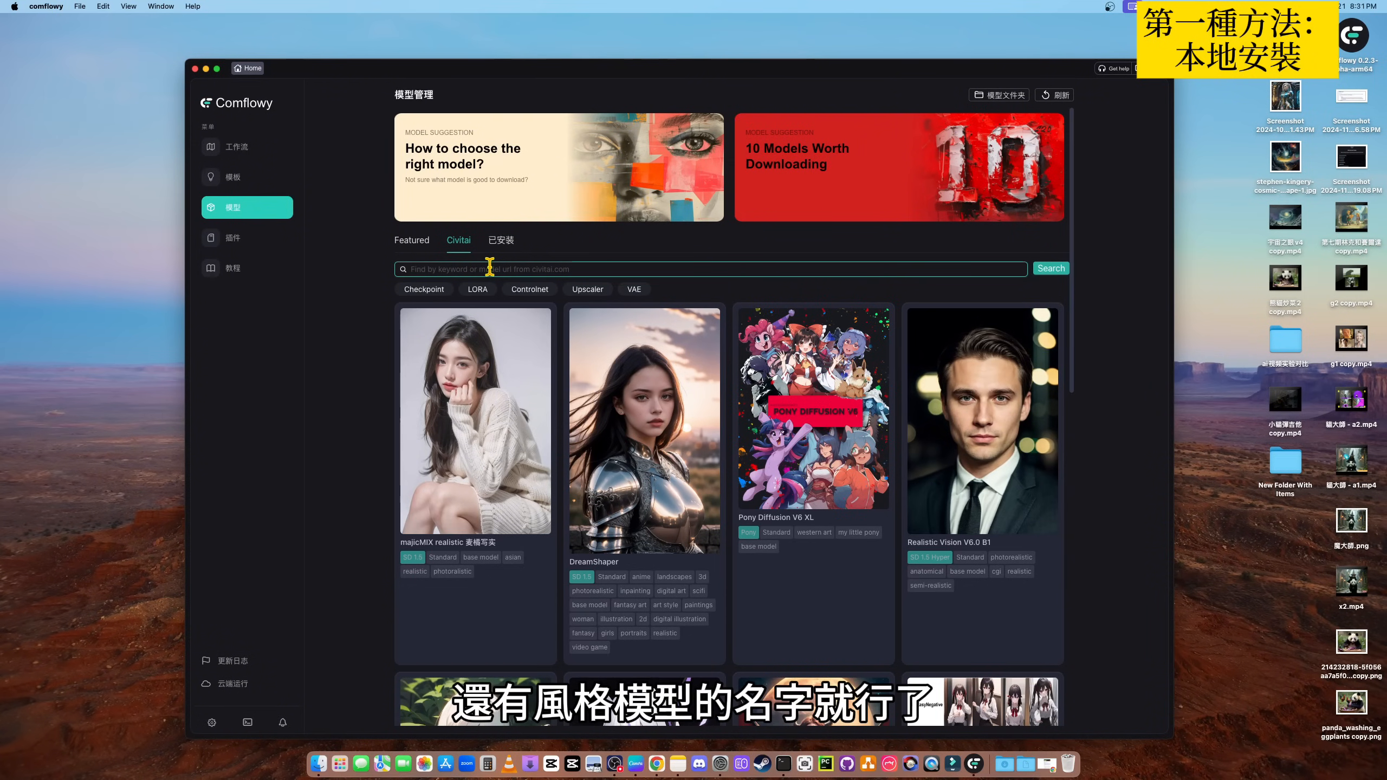
{"action": "type", "text": "ame"}
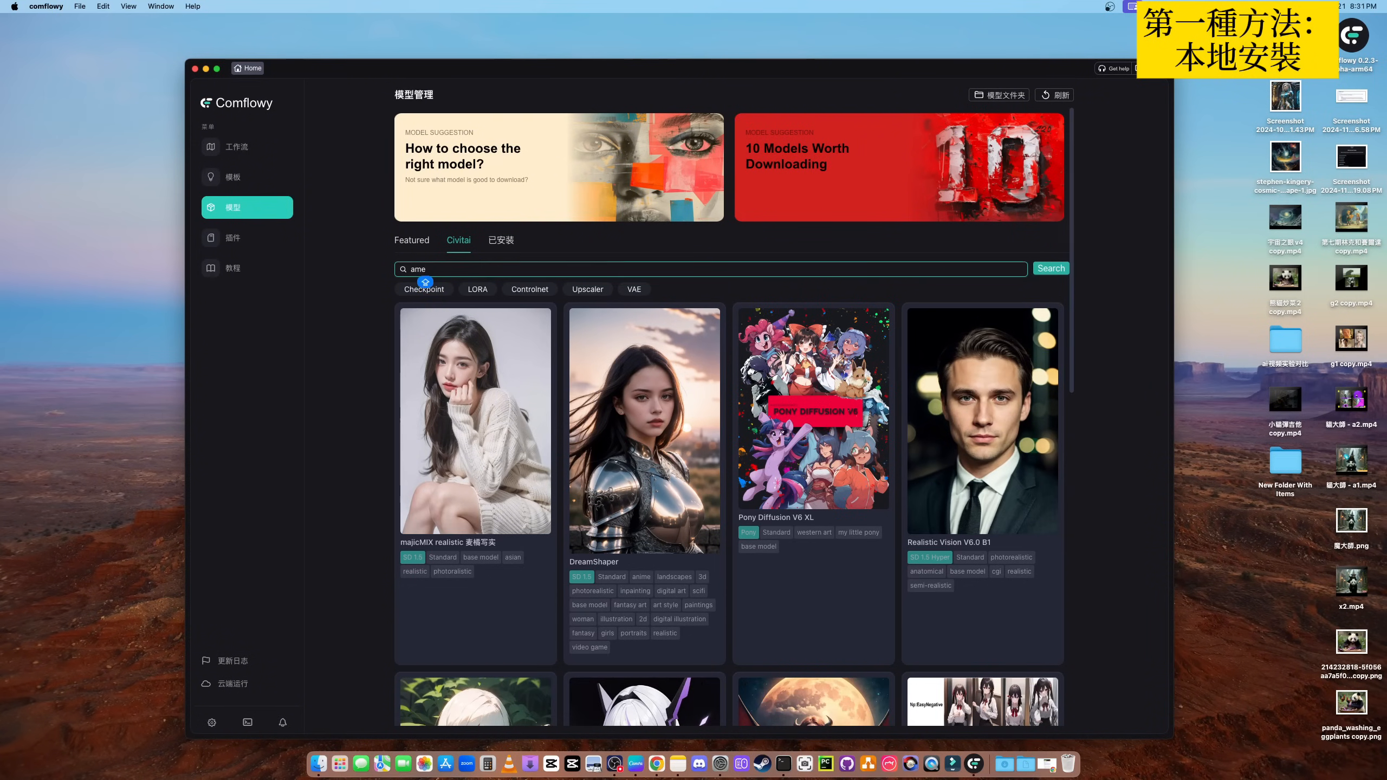
{"action": "key", "text": "Return"}
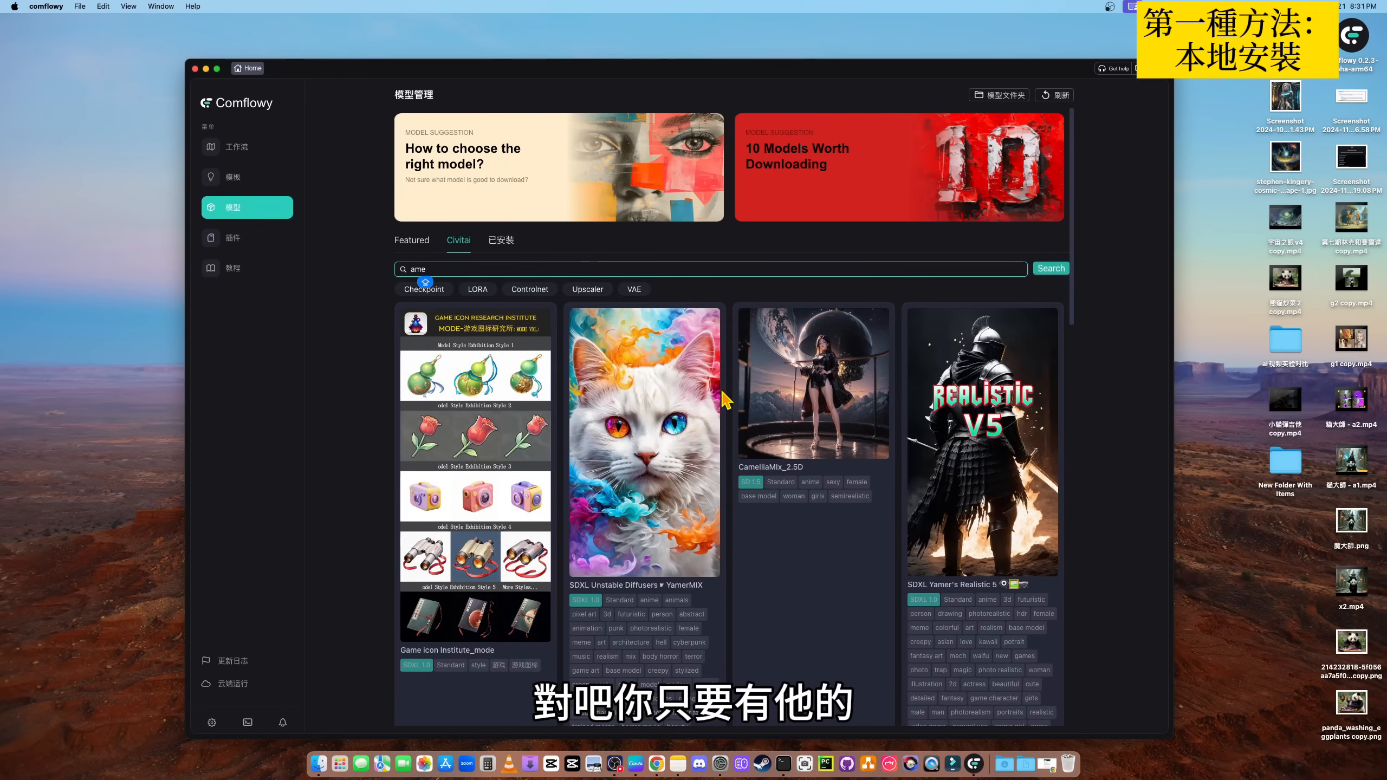
{"action": "scroll", "coordinate": [641, 426], "scroll_direction": "down", "scroll_amount": 5}
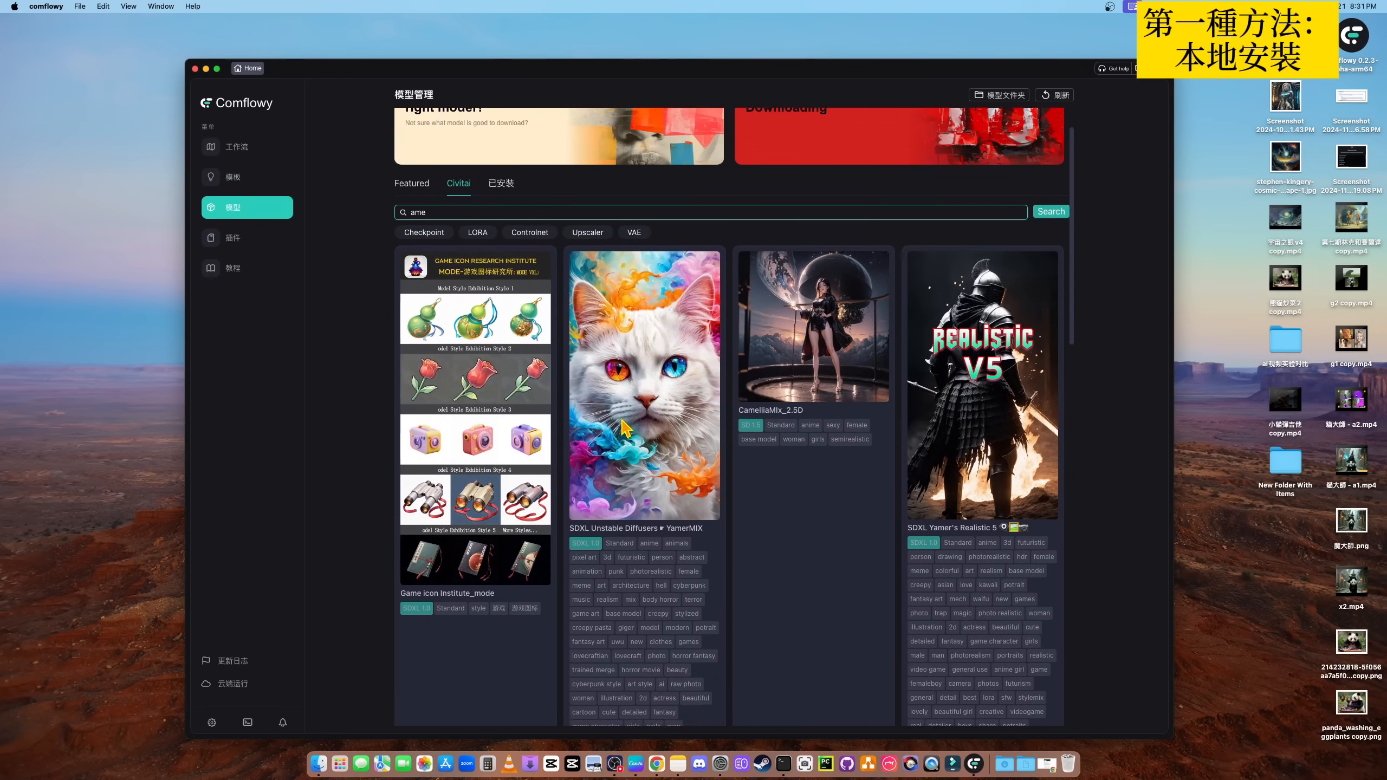
{"action": "scroll", "coordinate": [672, 429], "scroll_direction": "down", "scroll_amount": 4}
{"action": "scroll", "coordinate": [747, 439], "scroll_direction": "up", "scroll_amount": 7}
{"action": "scroll", "coordinate": [746, 437], "scroll_direction": "down", "scroll_amount": 14}
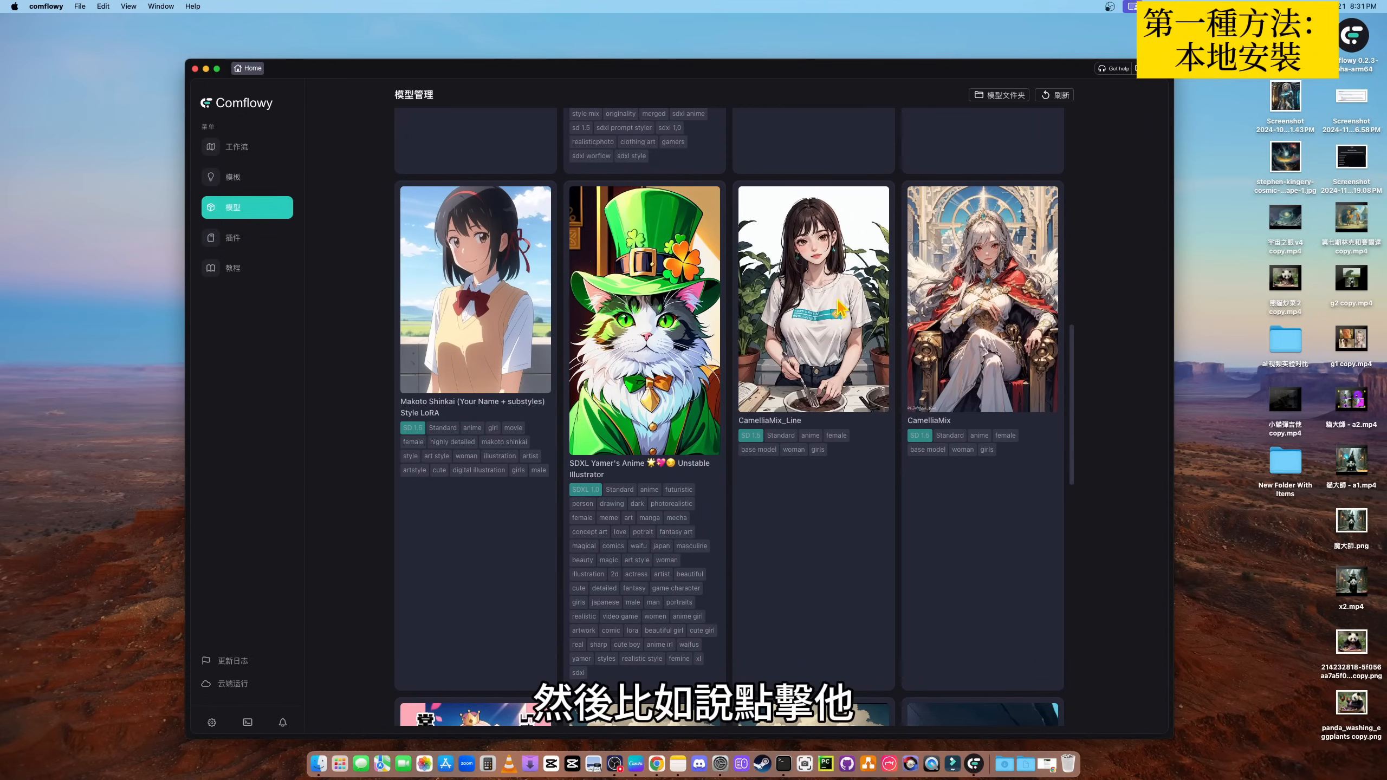
- Download version V2 (1.99 GB) of the CamelliaMix_Line model from Civitai and show the installed checkpoints
{"action": "left_click", "coordinate": [815, 301]}
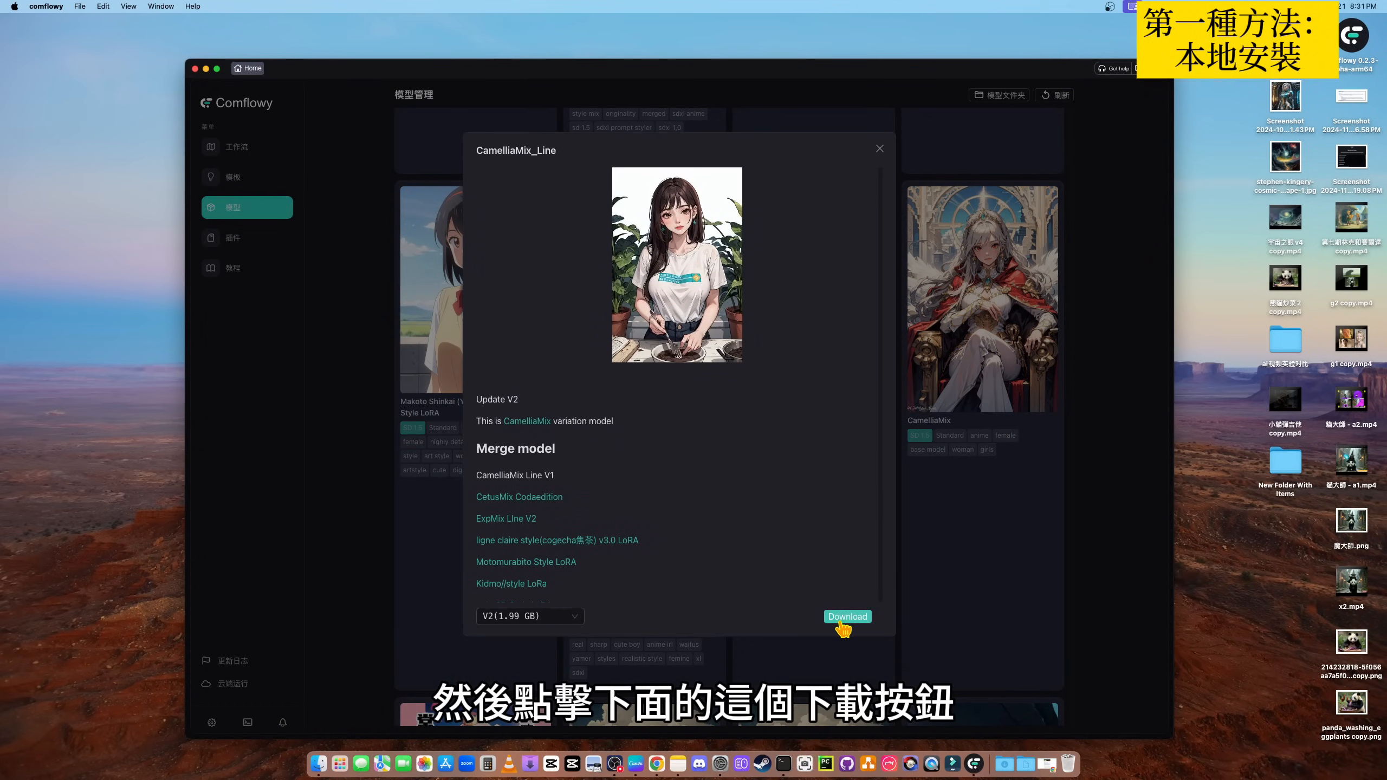
{"action": "left_click", "coordinate": [840, 616]}
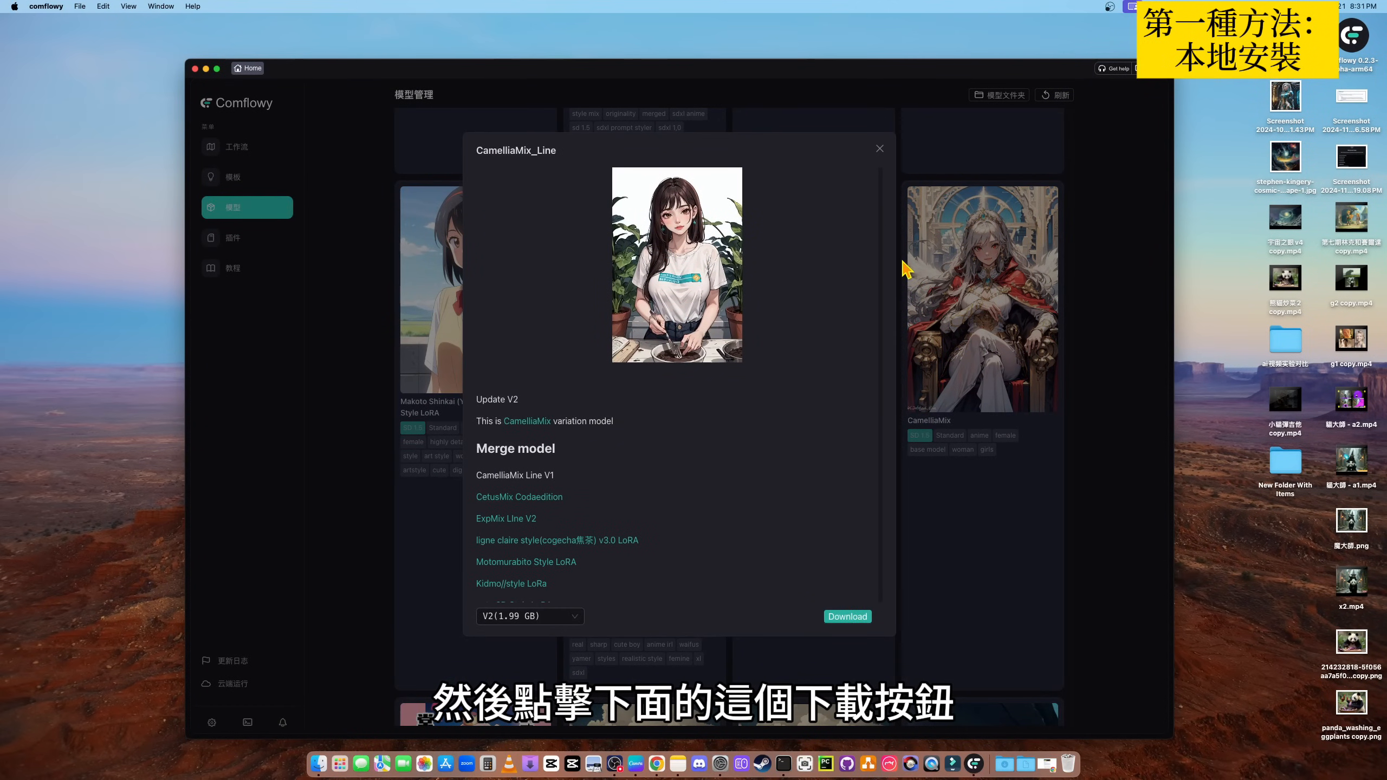
{"action": "left_click", "coordinate": [880, 149]}
{"action": "scroll", "coordinate": [509, 250], "scroll_direction": "up", "scroll_amount": 10}
{"action": "left_click", "coordinate": [507, 246]}
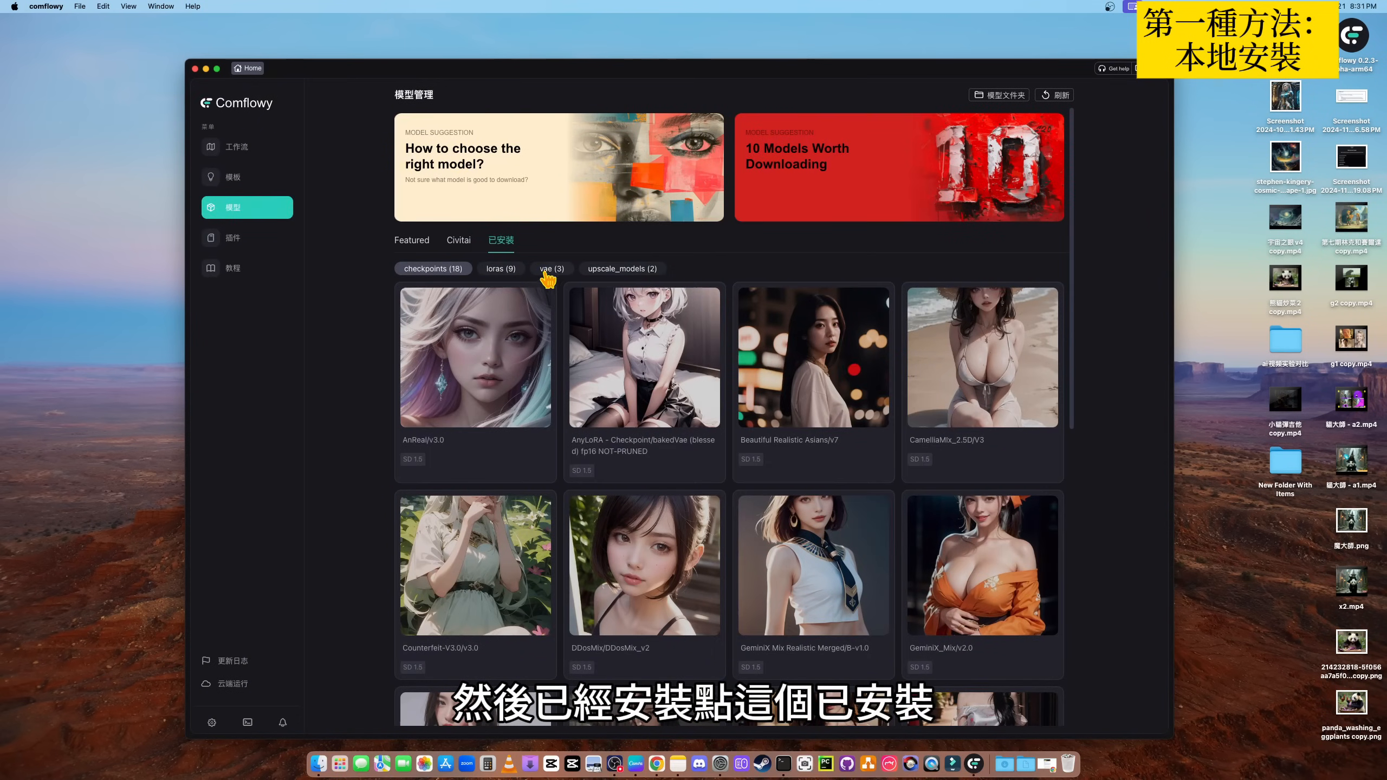
- Look through the installed checkpoint models in model management
{"action": "scroll", "coordinate": [797, 382], "scroll_direction": "down", "scroll_amount": 5}
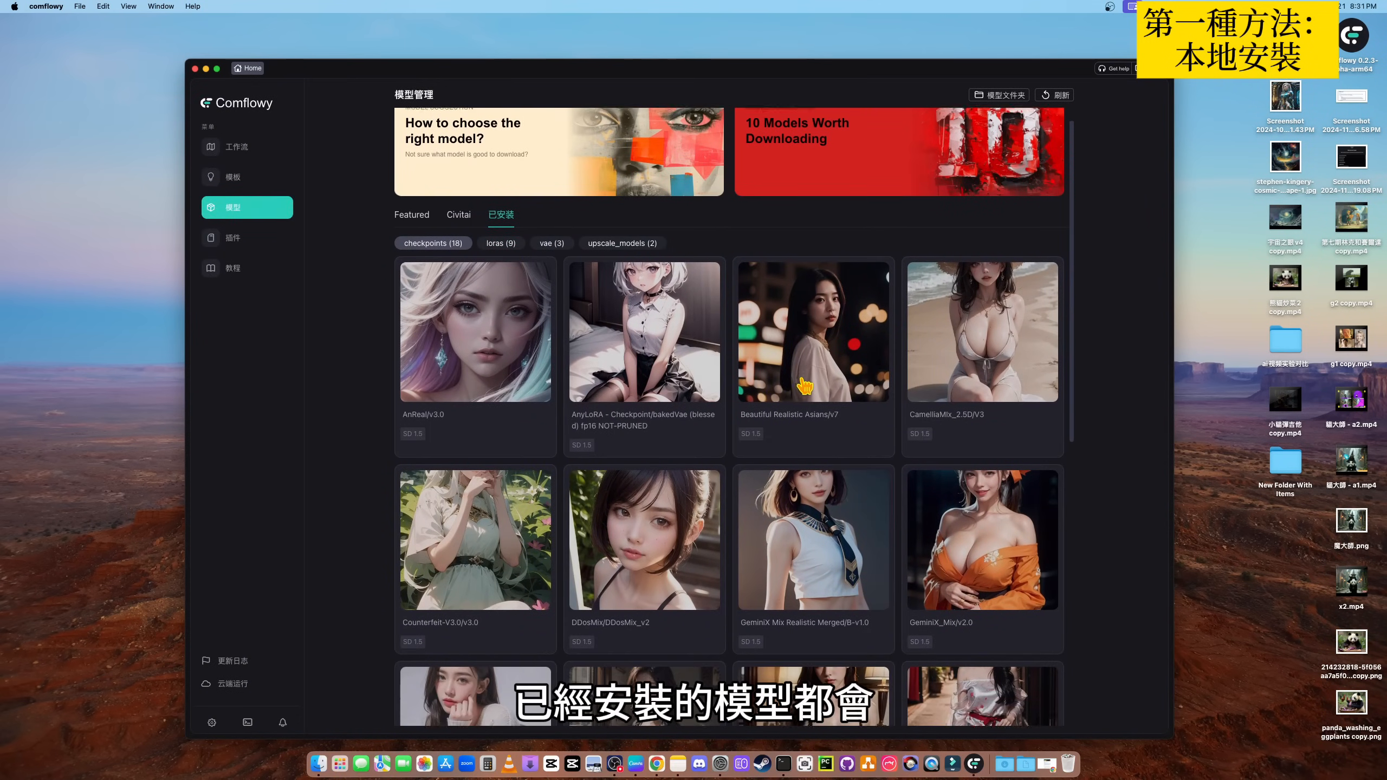
{"action": "scroll", "coordinate": [819, 393], "scroll_direction": "down", "scroll_amount": 6}
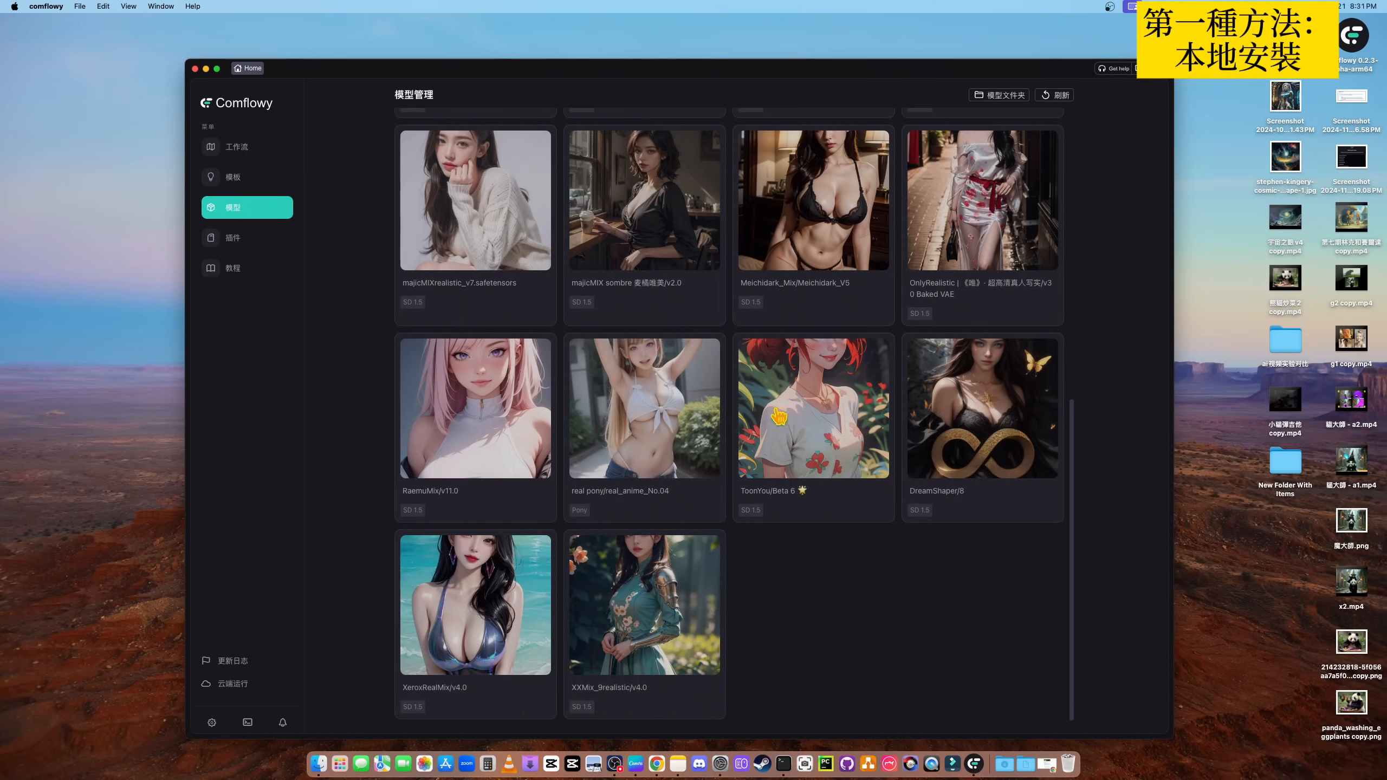
{"action": "scroll", "coordinate": [697, 400], "scroll_direction": "up", "scroll_amount": 10}
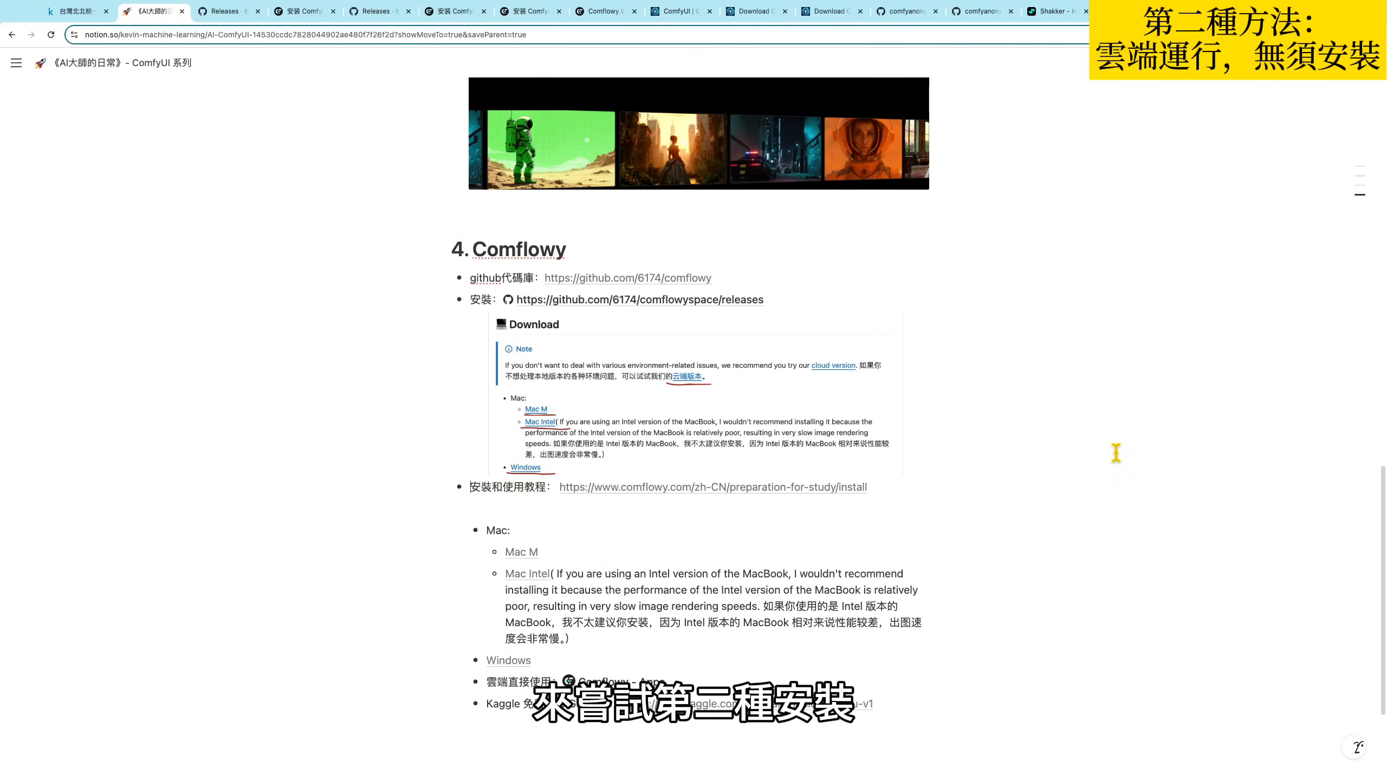
- Switch to the Notion notes in the browser and open the Comflowy - Apps cloud link from the Comflowy section
{"action": "scroll", "coordinate": [1082, 455], "scroll_direction": "down", "scroll_amount": 3}
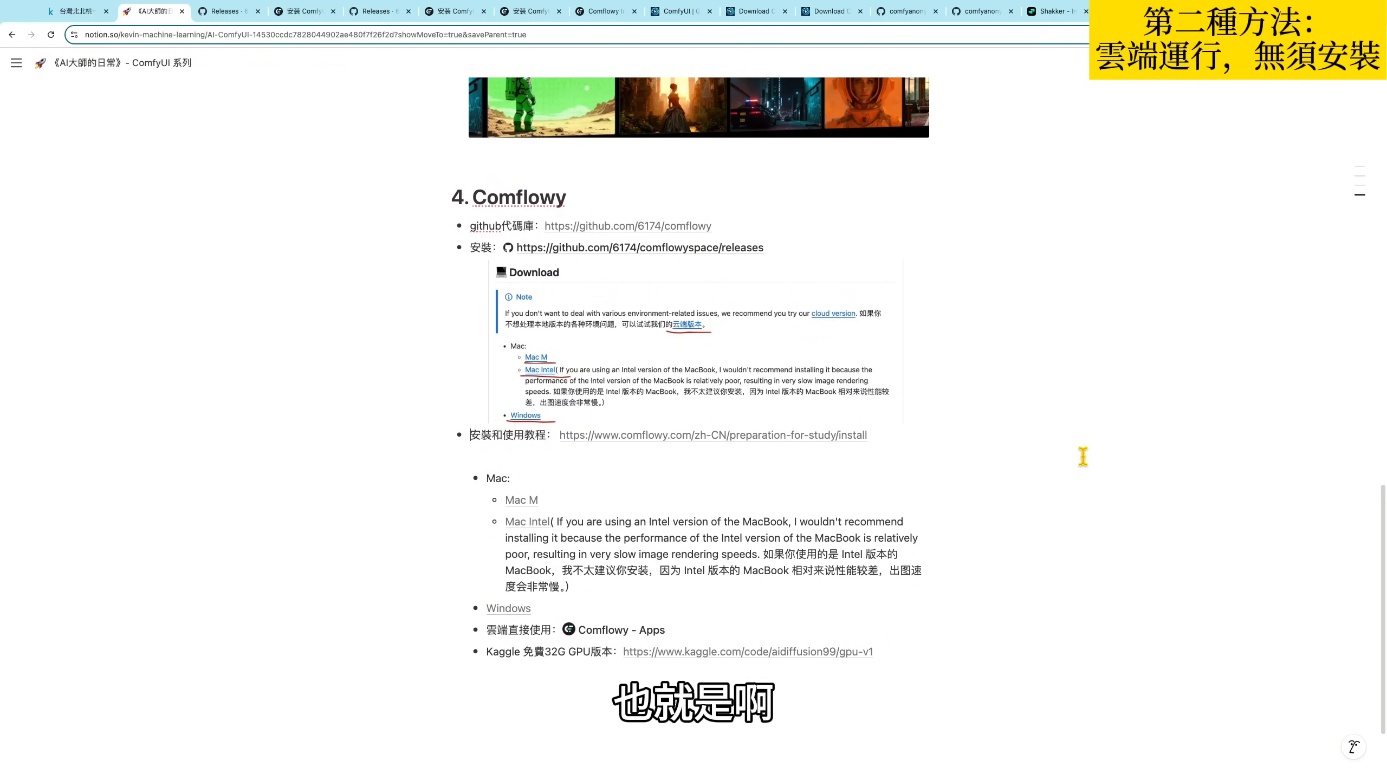
{"action": "mouse_move", "coordinate": [648, 525]}
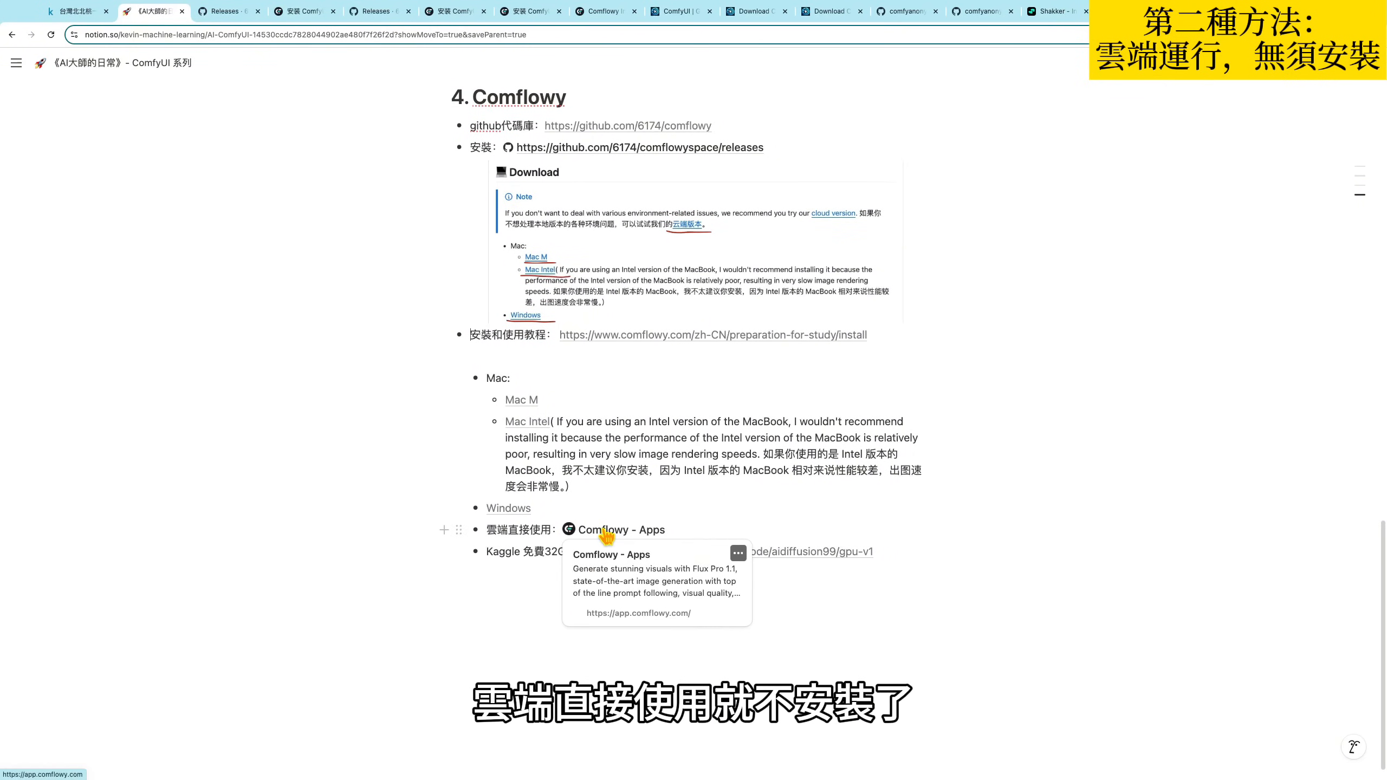
{"action": "scroll", "coordinate": [1118, 512], "scroll_direction": "up", "scroll_amount": 1}
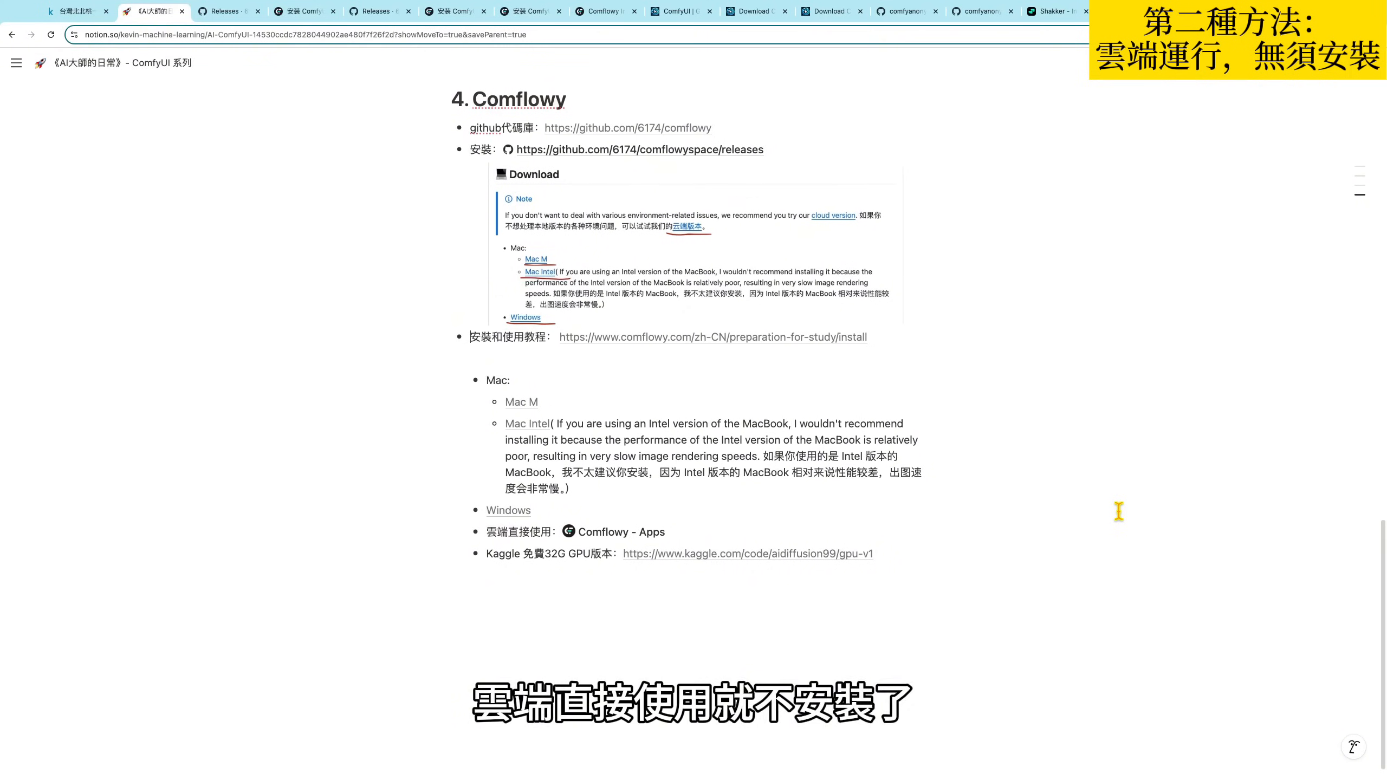
{"action": "mouse_move", "coordinate": [605, 554]}
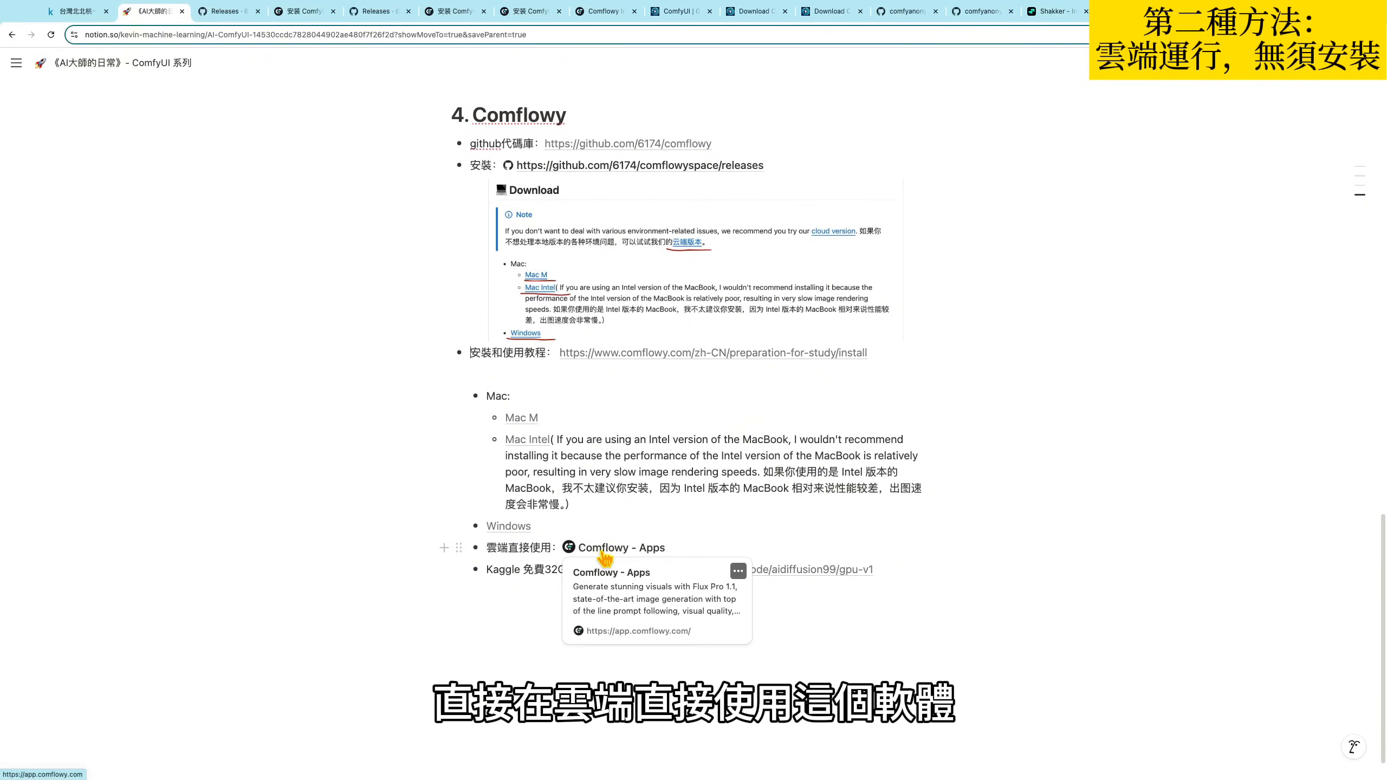
{"action": "left_click", "coordinate": [606, 548]}
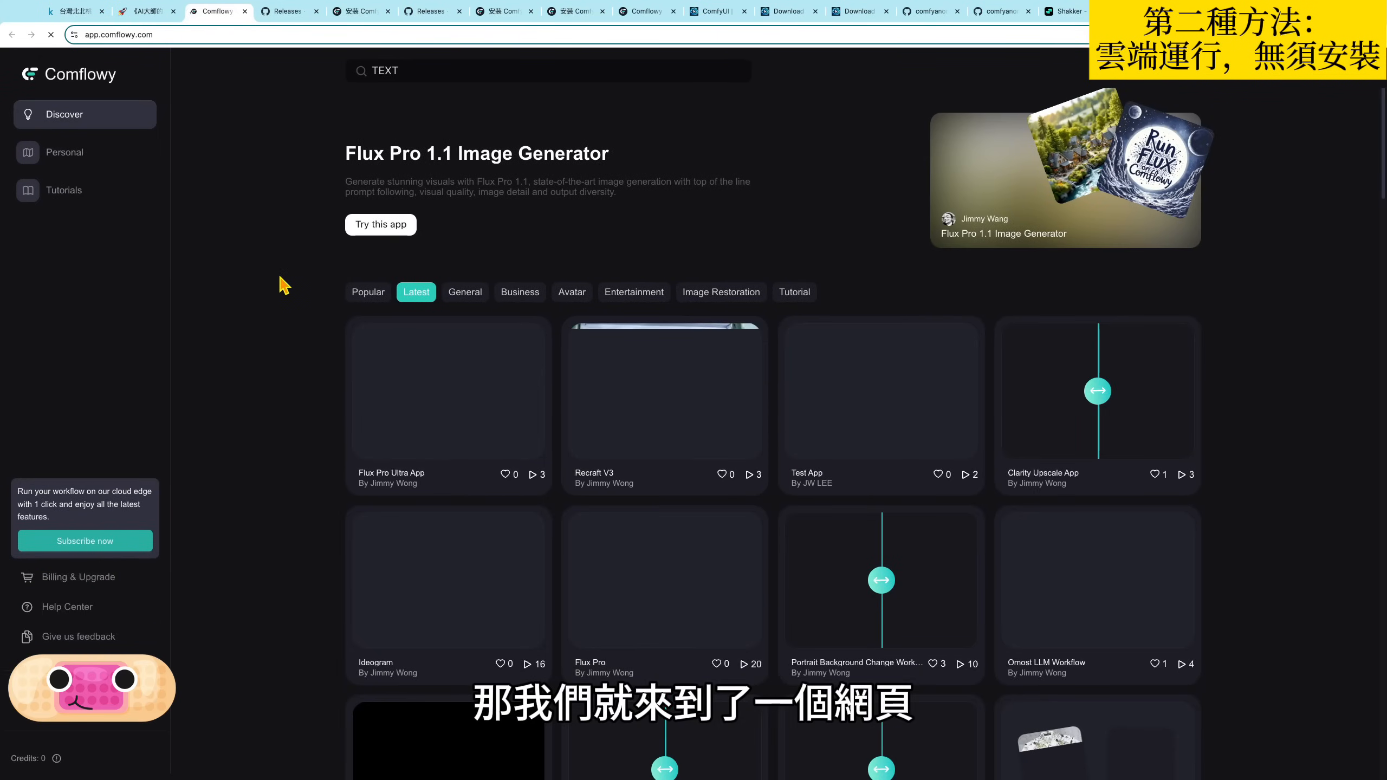
- Create a new default workflow in the personal area of the cloud app and look over its nodes
{"action": "left_click", "coordinate": [66, 152]}
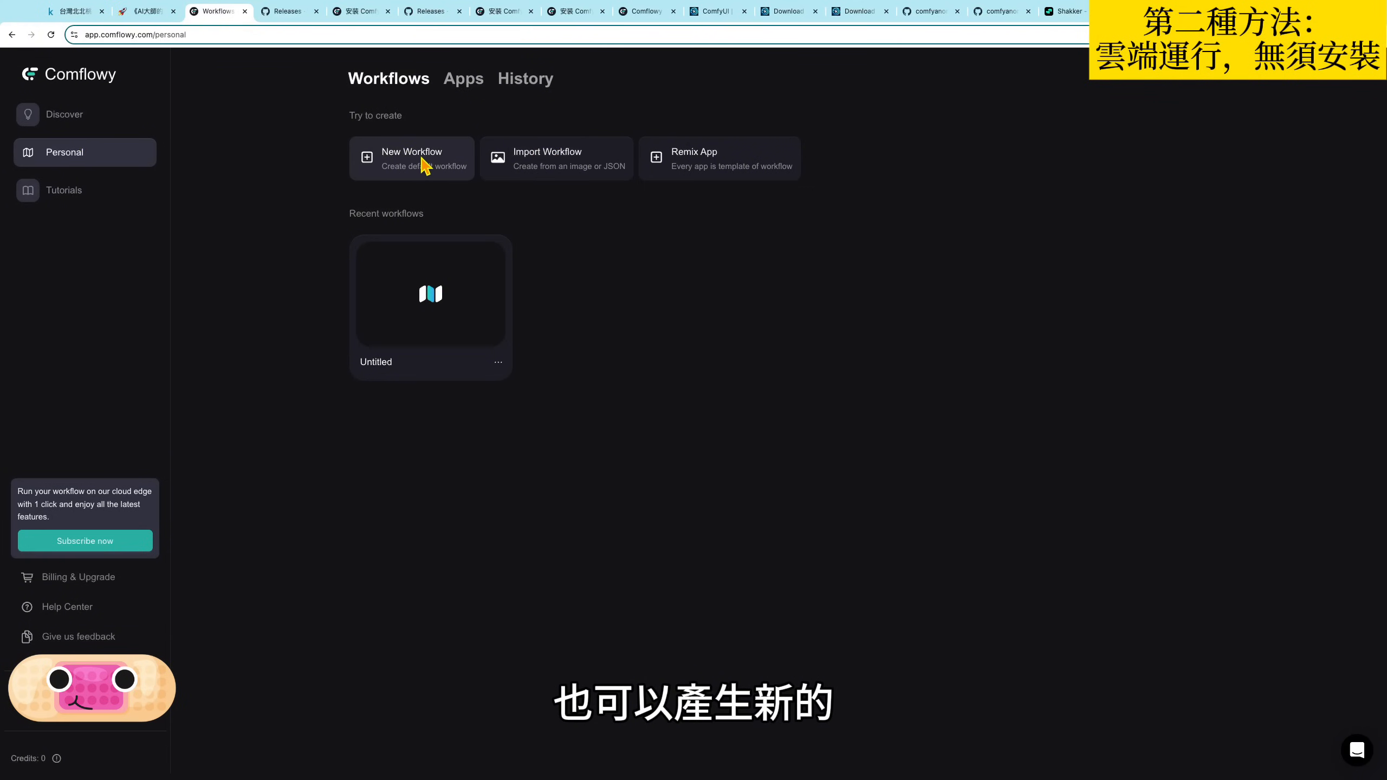
{"action": "left_click", "coordinate": [439, 179]}
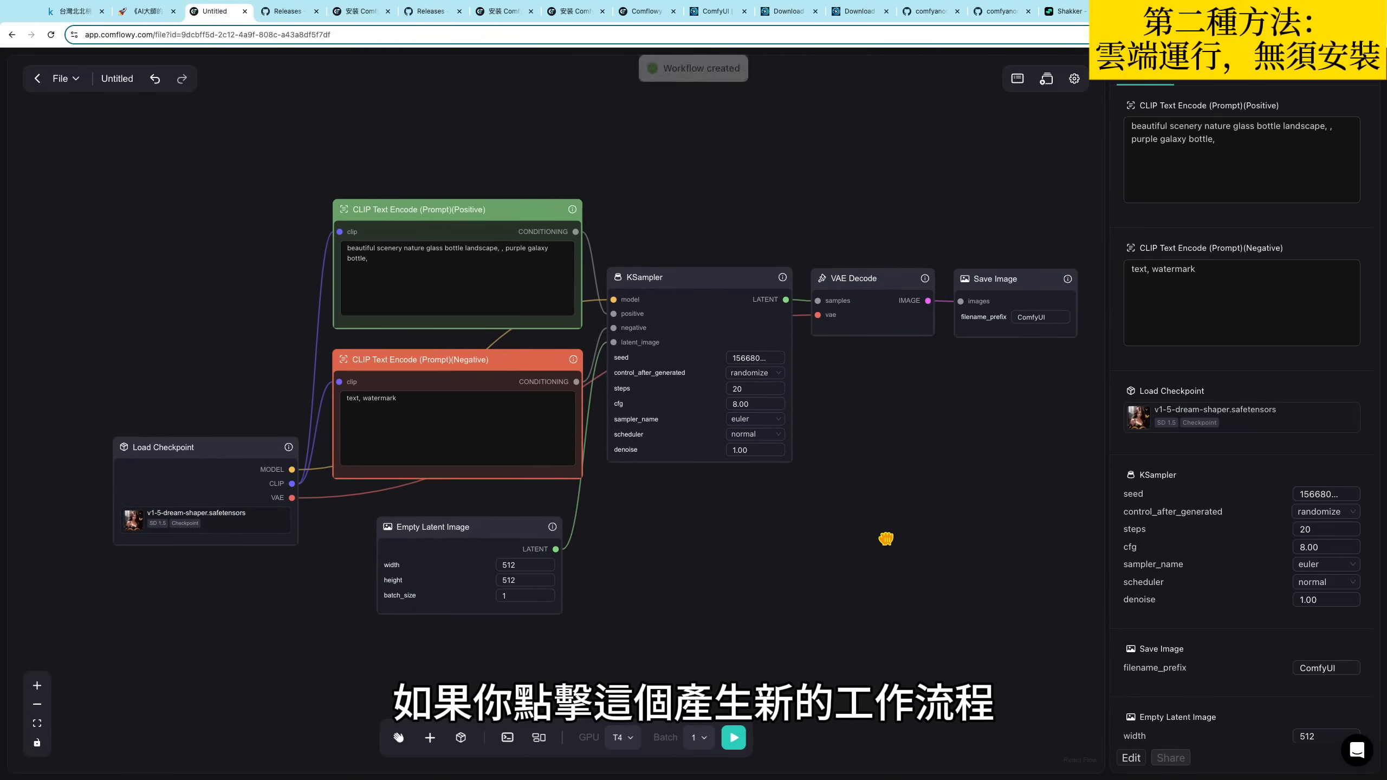
{"action": "left_click_drag", "start_coordinate": [288, 597], "coordinate": [350, 573]}
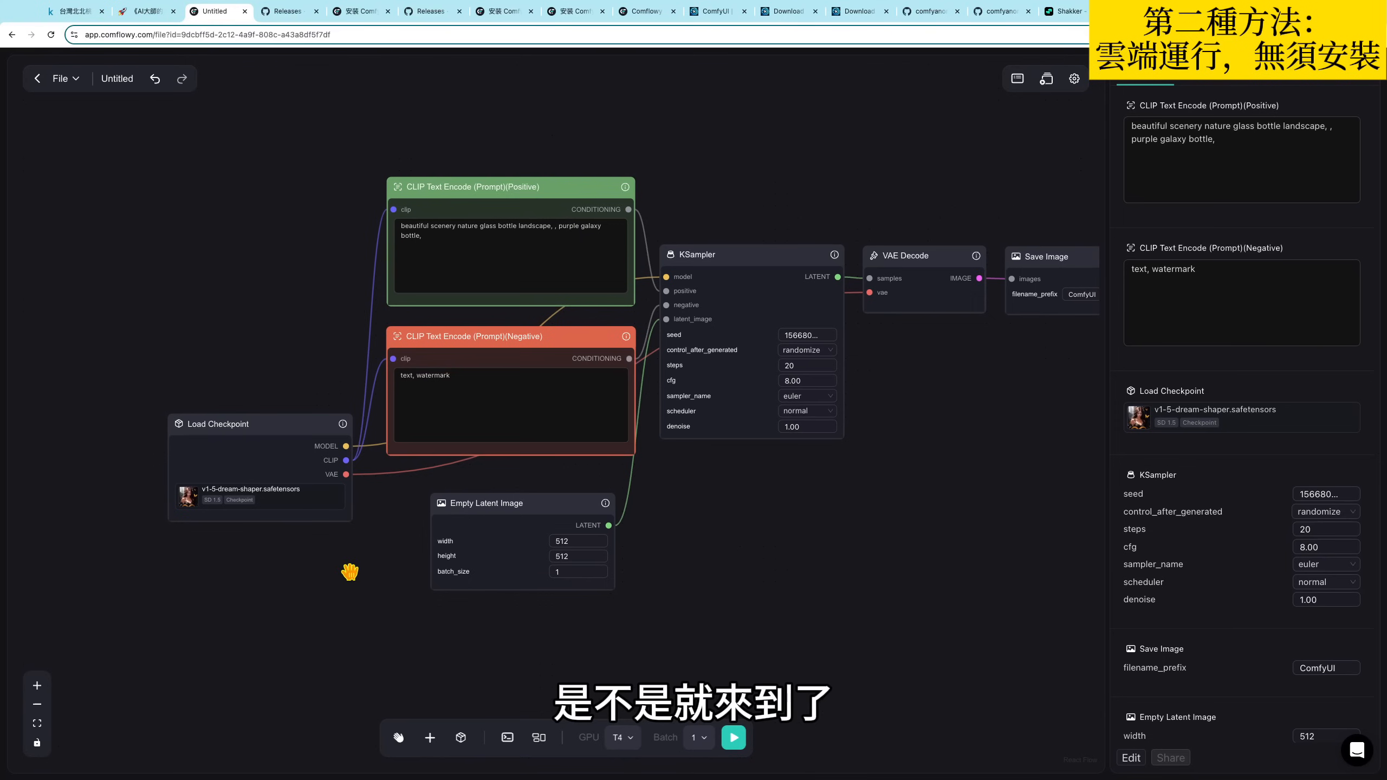
{"action": "left_click_drag", "start_coordinate": [948, 480], "coordinate": [889, 460]}
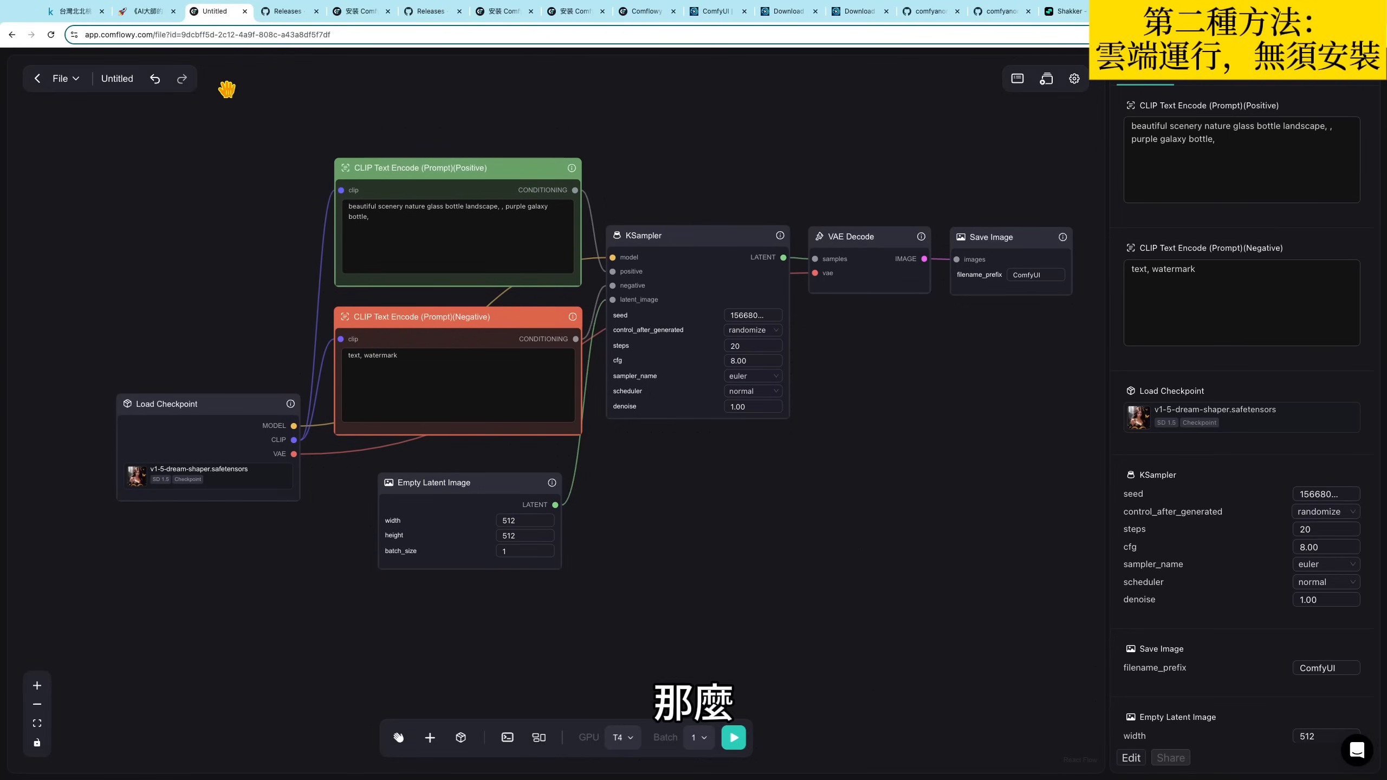
- Return to the personal workflows and open the second untitled workflow among the recent ones
{"action": "left_click", "coordinate": [37, 80]}
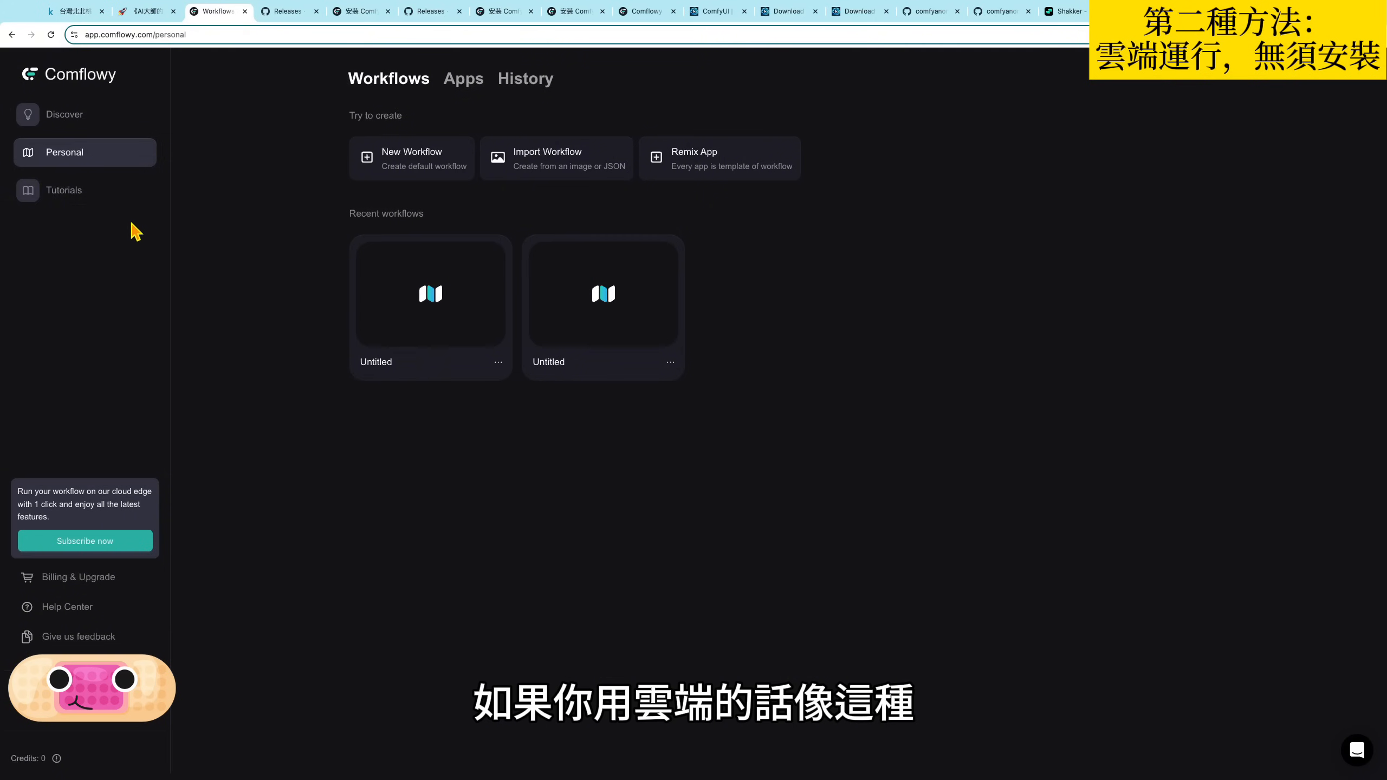
{"action": "left_click", "coordinate": [592, 315]}
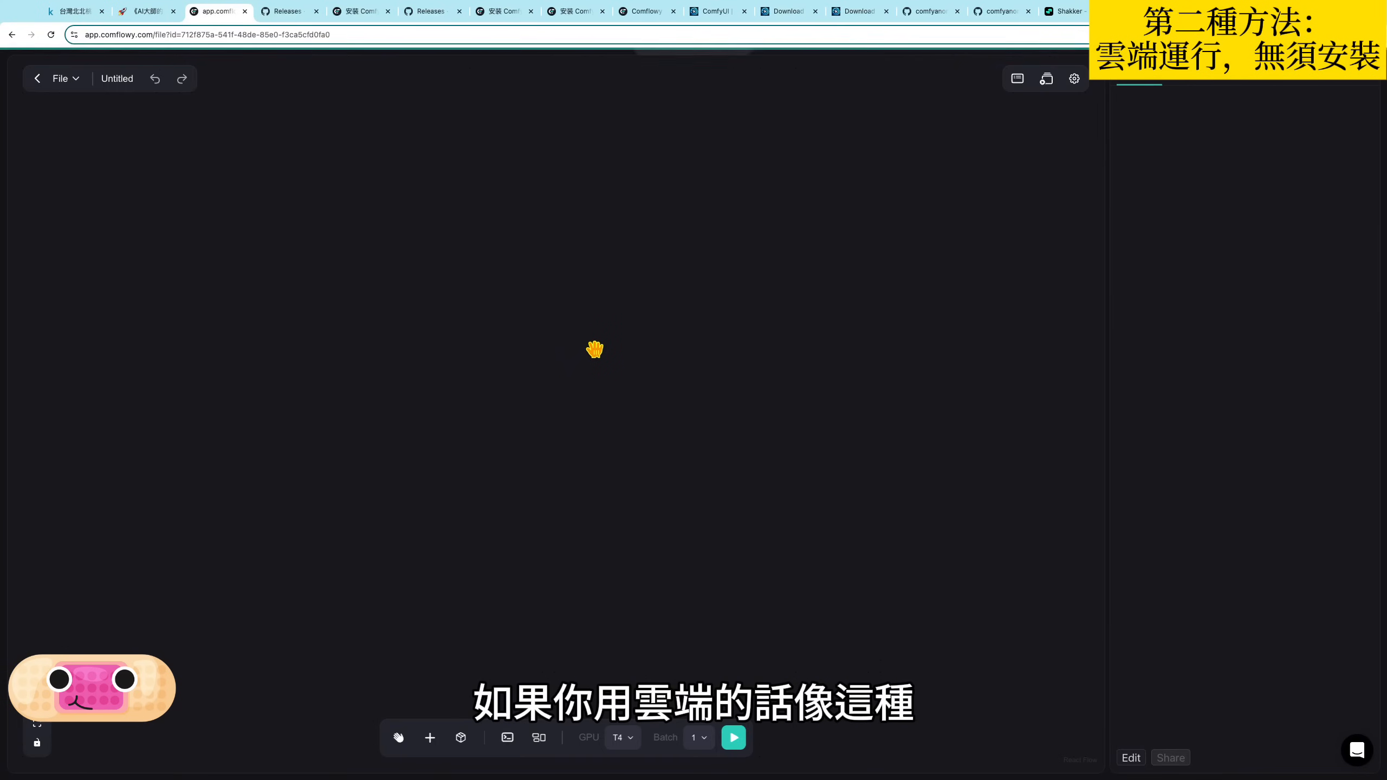
{"action": "left_click_drag", "start_coordinate": [808, 542], "coordinate": [814, 541]}
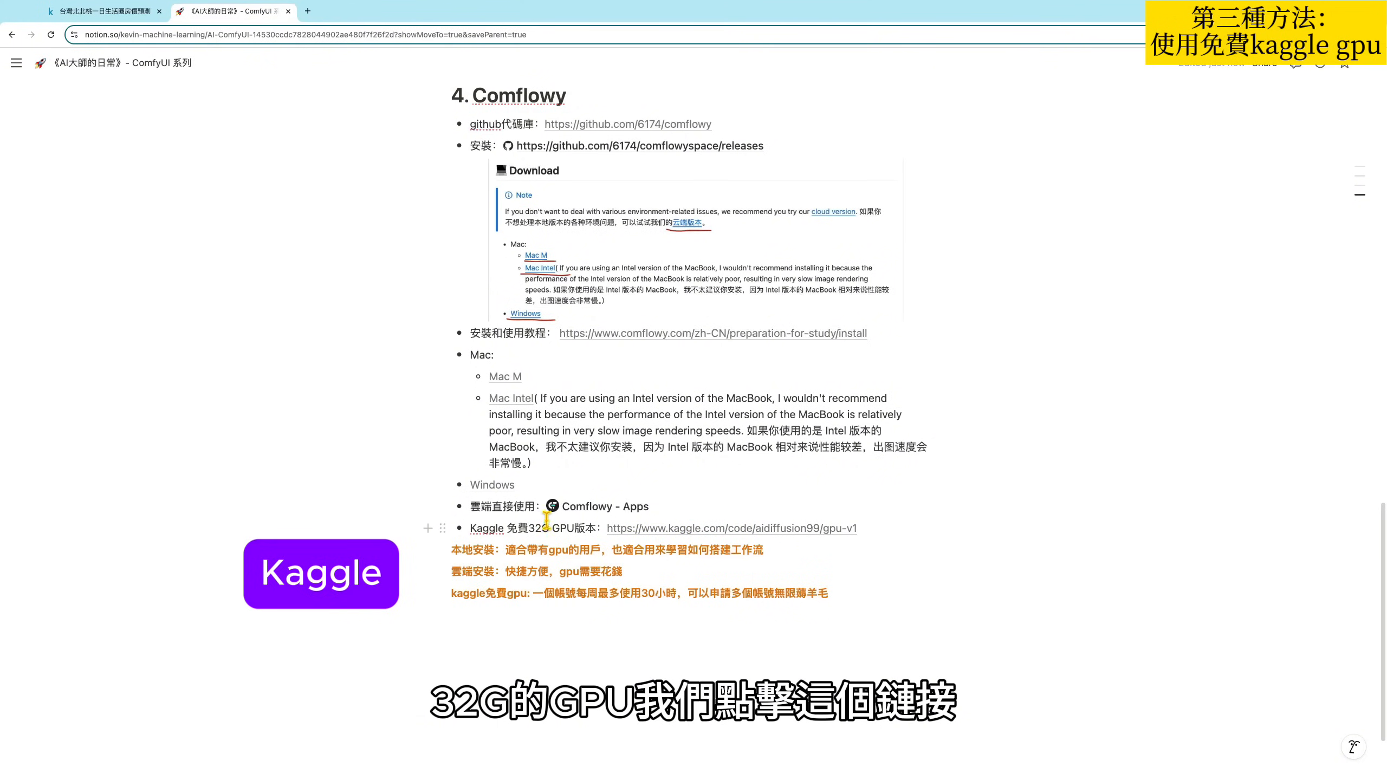
- Open the Kaggle notebook 免費 GPU V1 from the free 32G GPU link in the Notion notes
{"action": "left_click", "coordinate": [706, 528]}
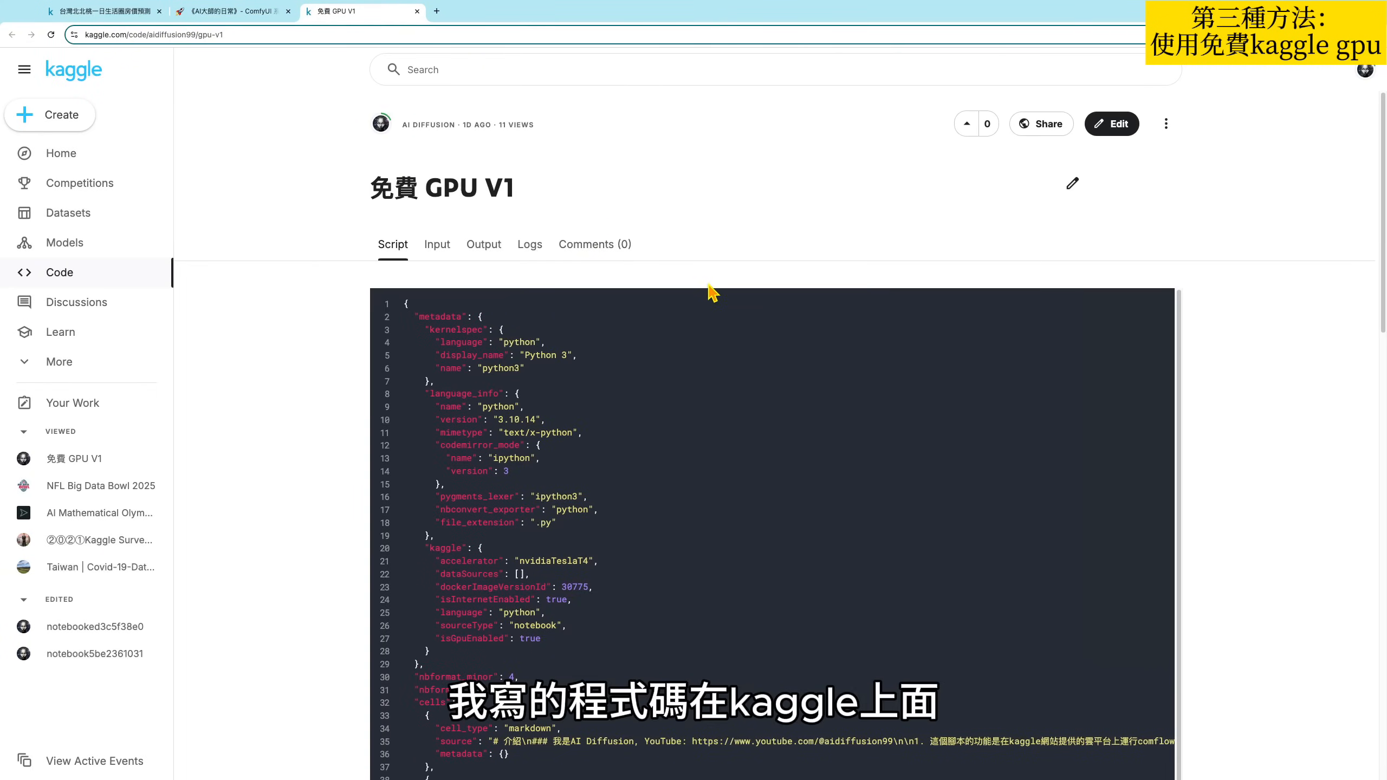
{"action": "left_click_drag", "start_coordinate": [371, 184], "coordinate": [610, 197]}
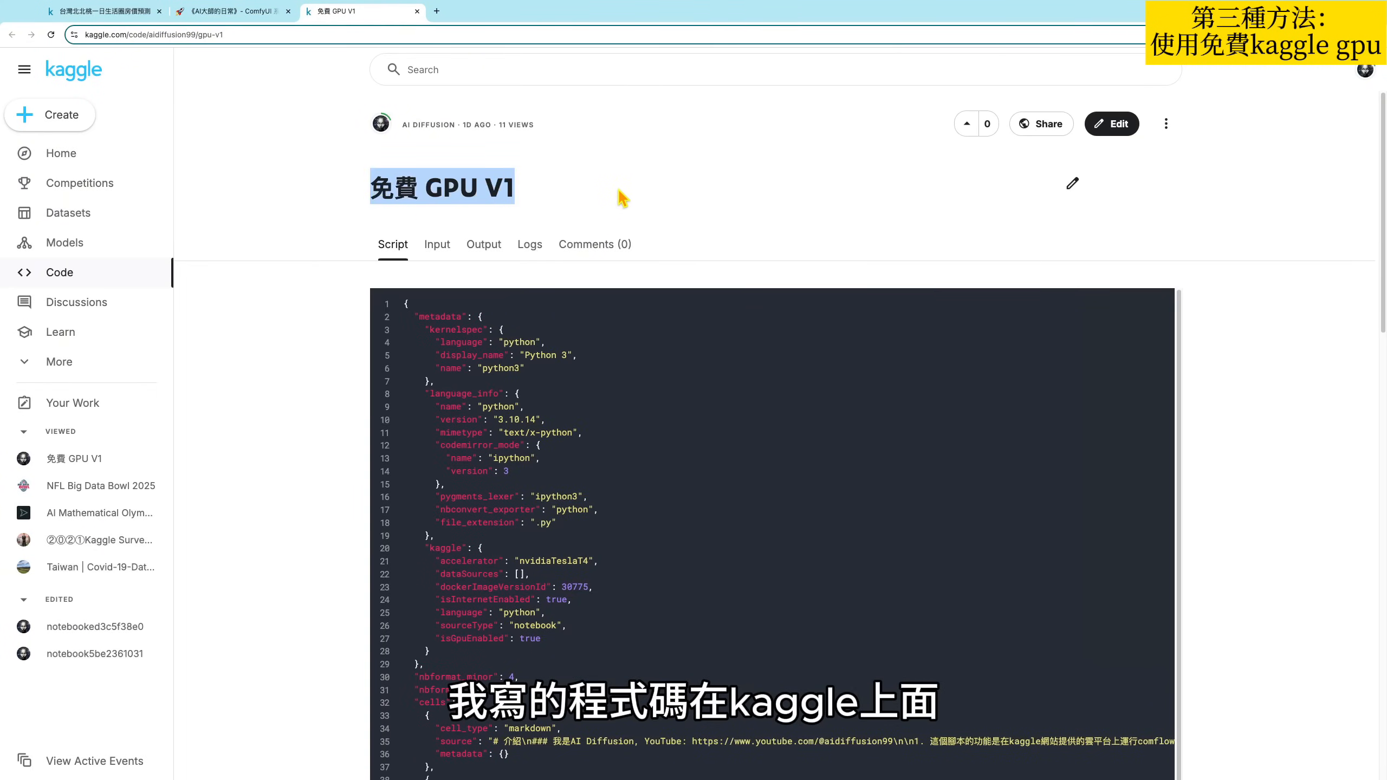
{"action": "left_click", "coordinate": [600, 197]}
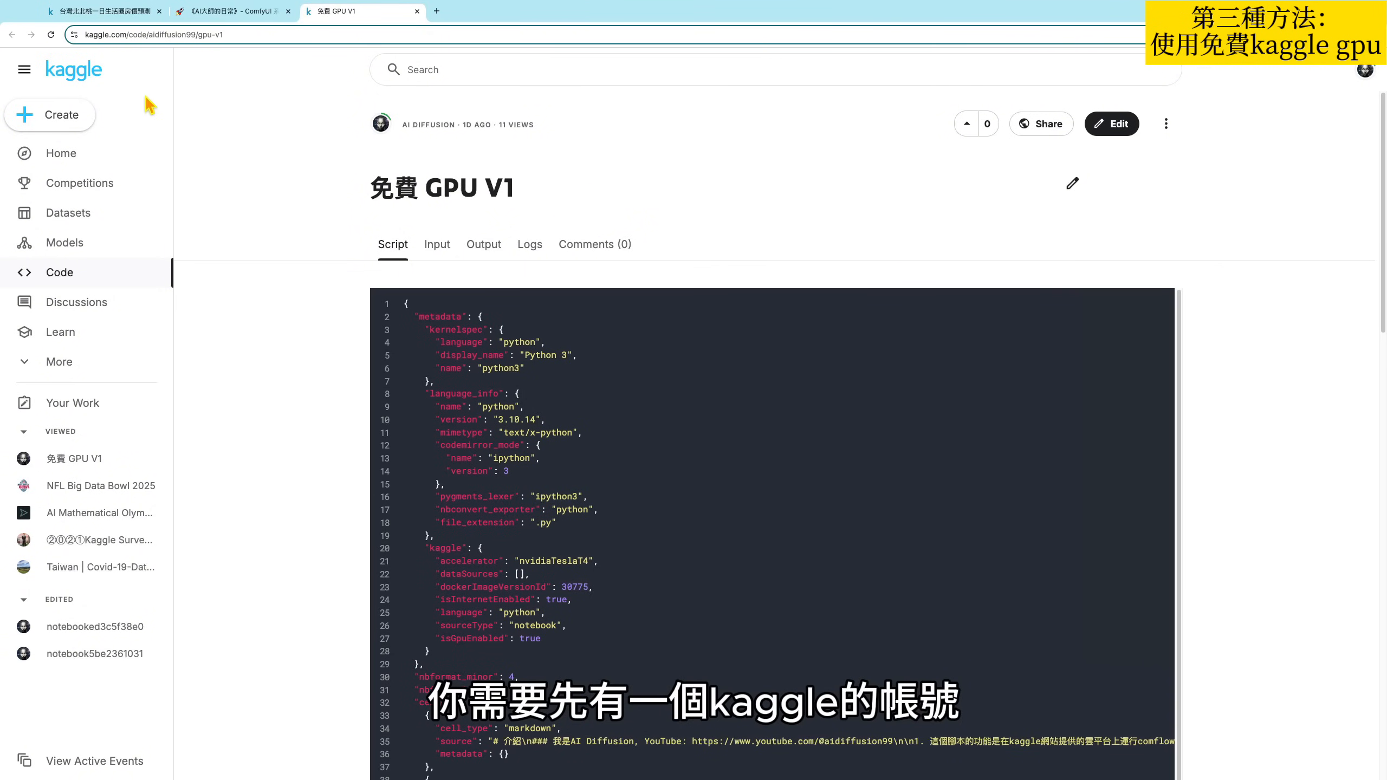
- View the Kaggle home and Competitions pages in a separate tab and close that tab
{"action": "left_click", "coordinate": [81, 75], "text": "super"}
{"action": "left_click", "coordinate": [488, 14]}
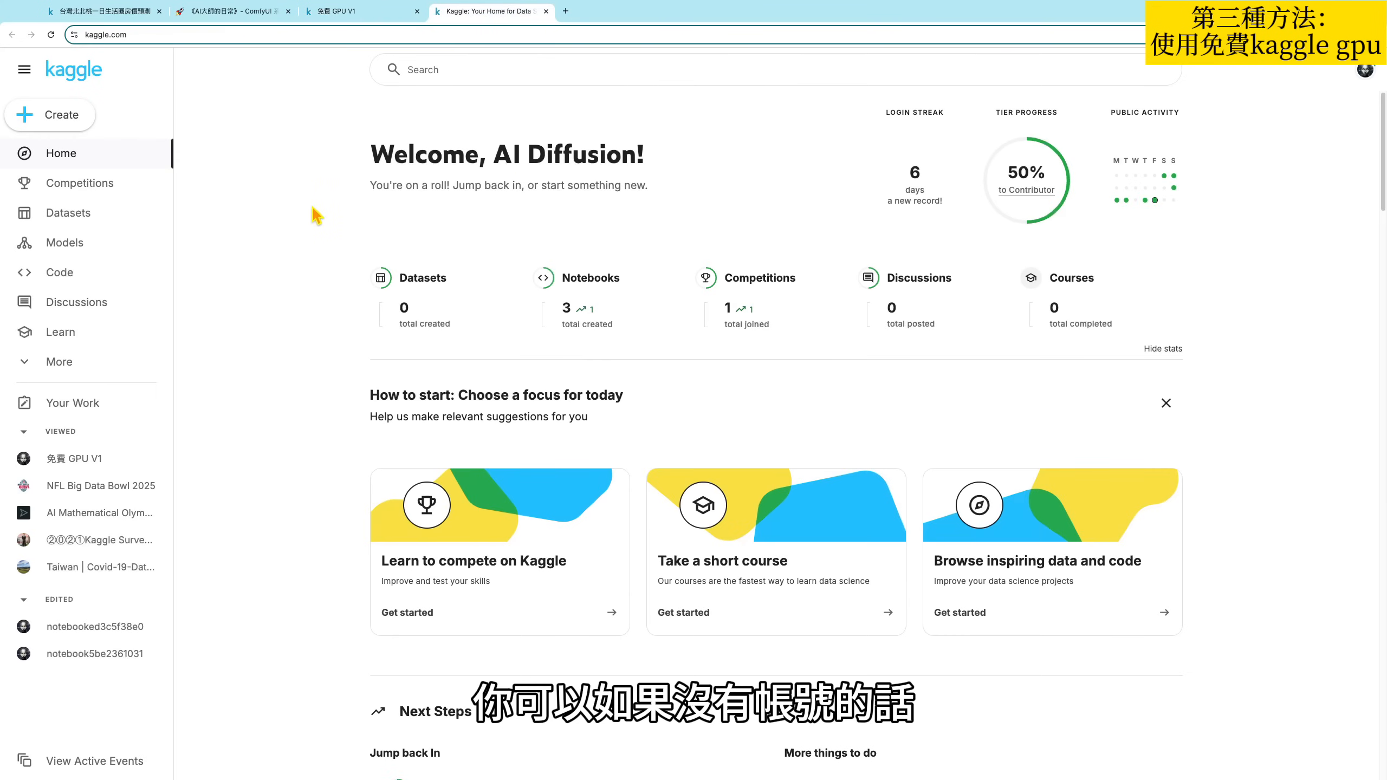
{"action": "left_click", "coordinate": [76, 183]}
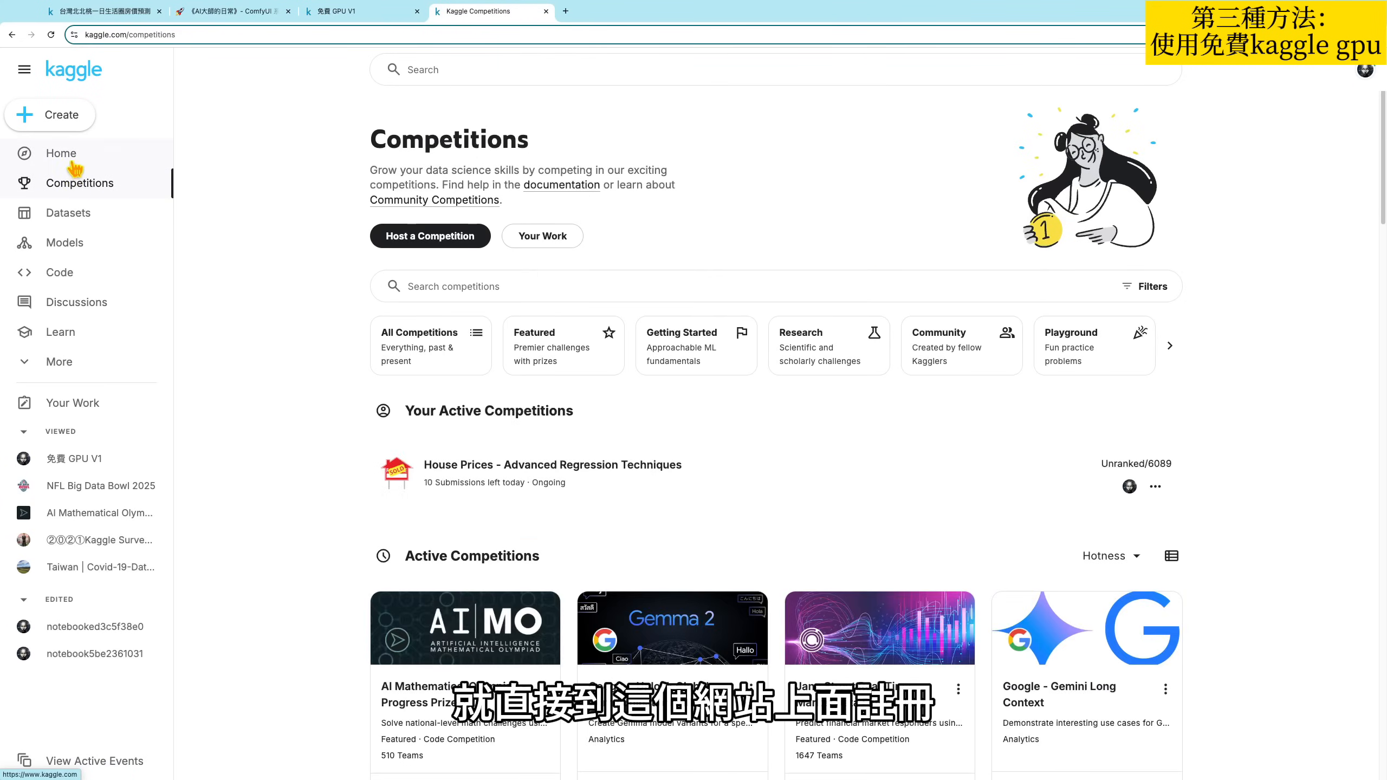
{"action": "left_click", "coordinate": [57, 153]}
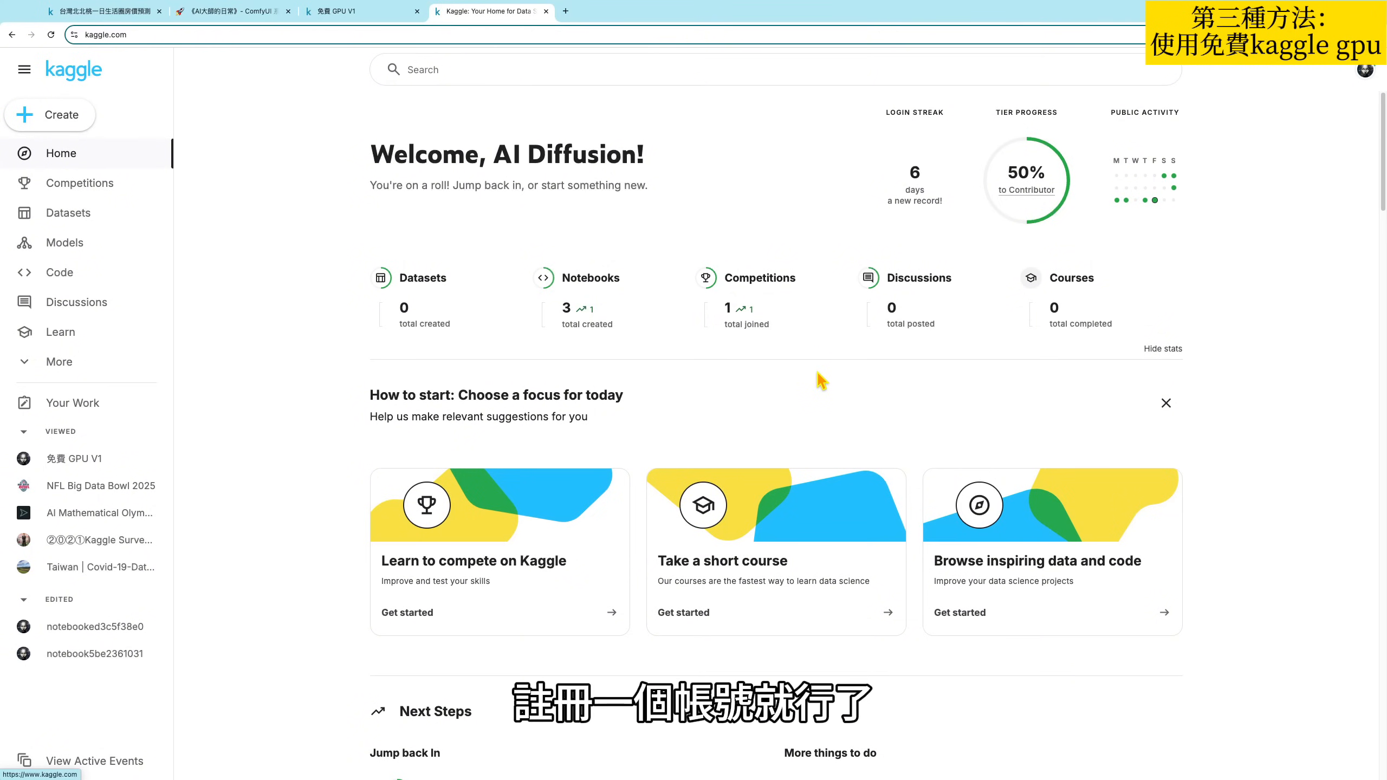
{"action": "scroll", "coordinate": [817, 371], "scroll_direction": "down", "scroll_amount": 4}
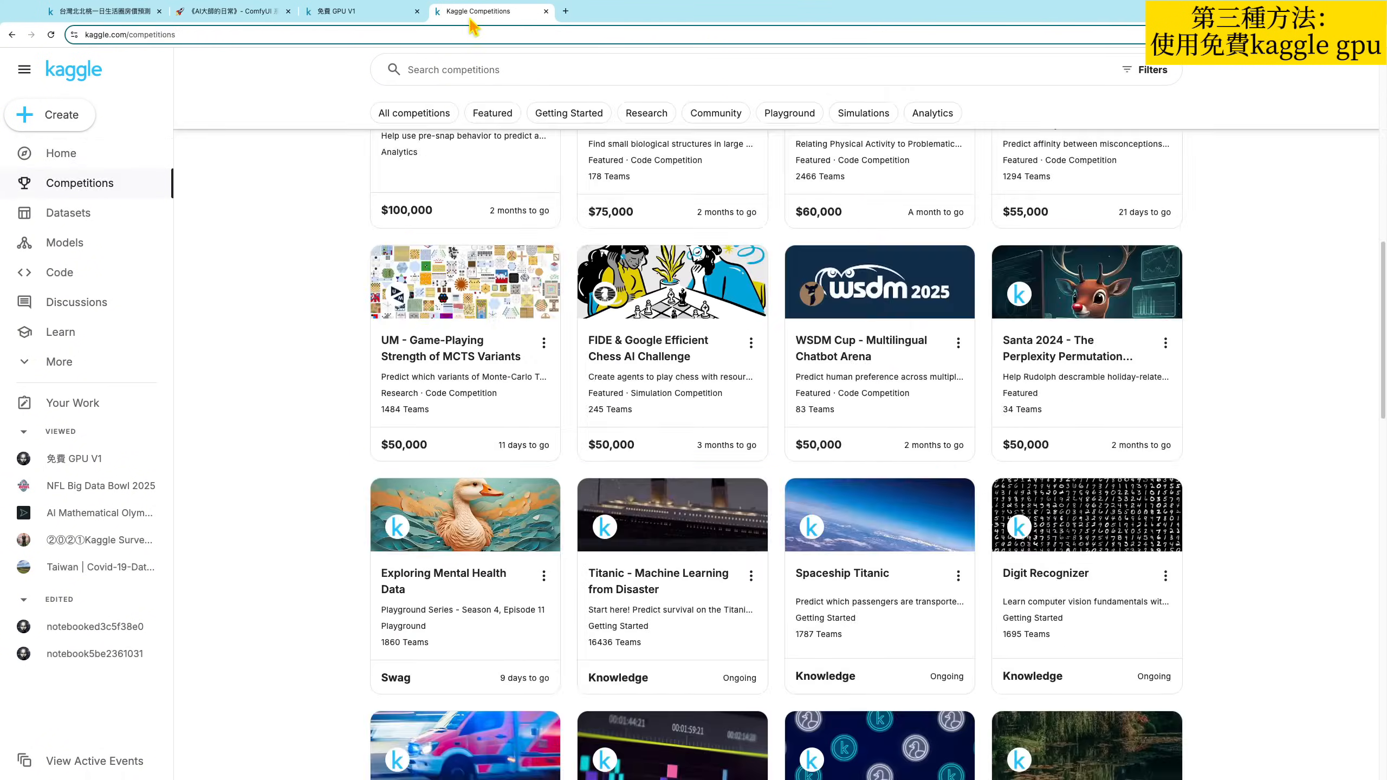
{"action": "key", "text": "super+w"}
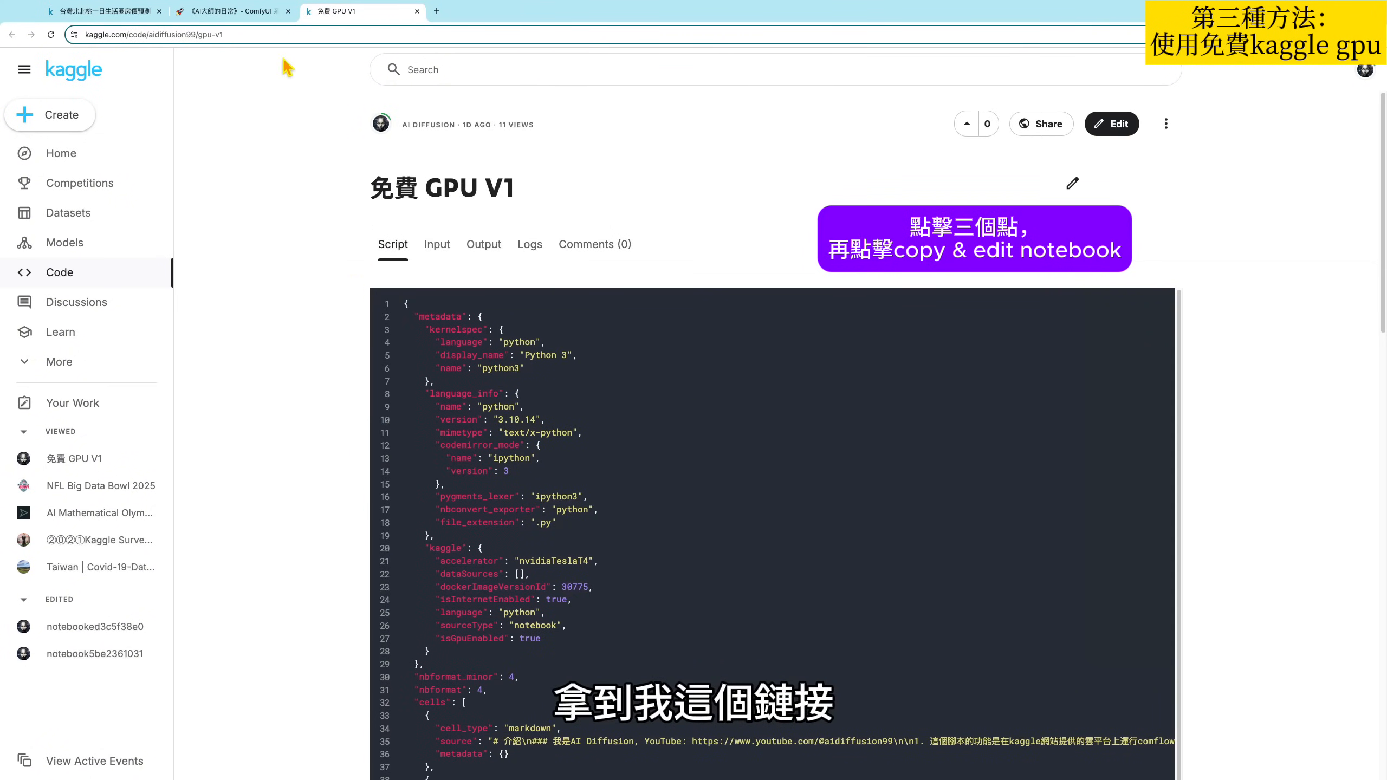
- Make an editable copy of the 免費 GPU V1 notebook with Copy & edit notebook
{"action": "left_click", "coordinate": [254, 12]}
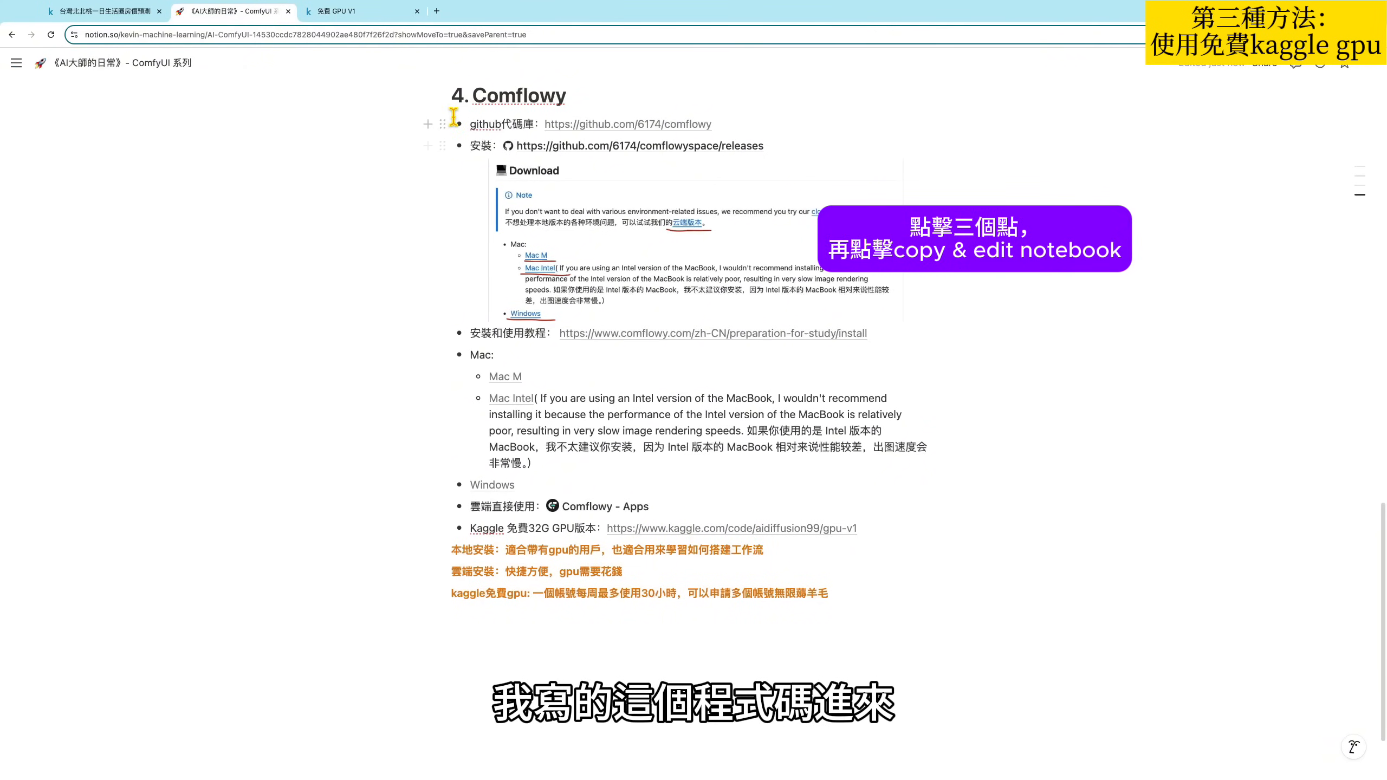
{"action": "left_click", "coordinate": [357, 11]}
{"action": "left_click", "coordinate": [1166, 124]}
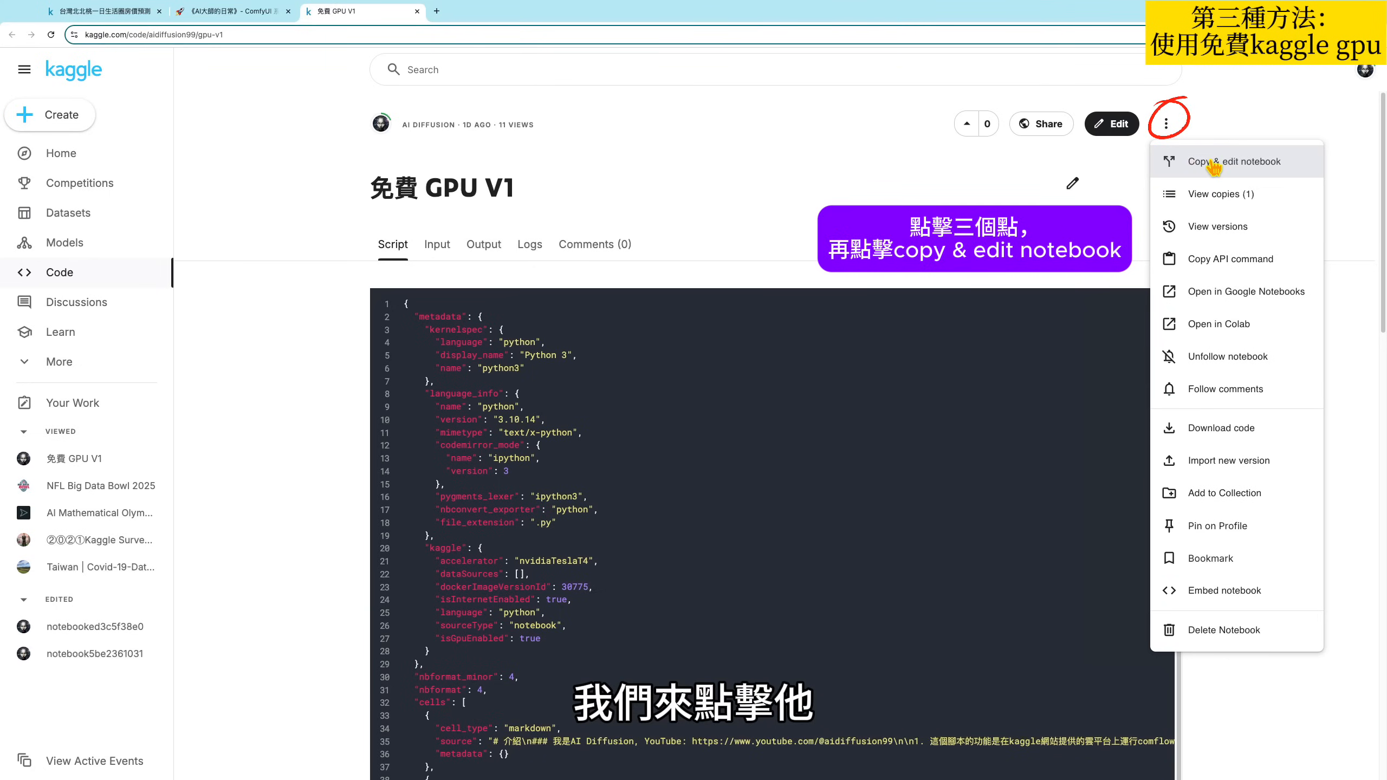
{"action": "left_click", "coordinate": [1213, 164]}
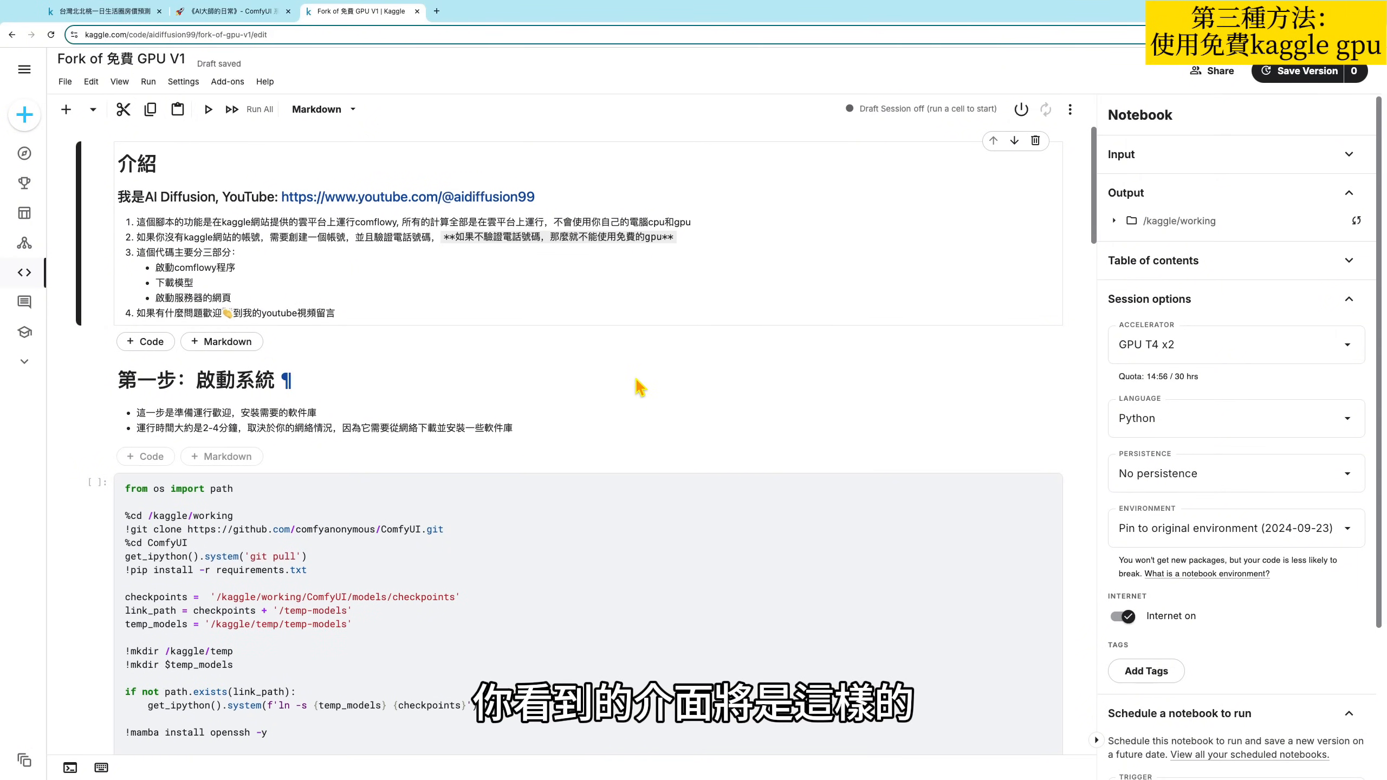
- Skim the forked notebook's introduction and first code cell, and start the notebook session
{"action": "left_click_drag", "start_coordinate": [355, 317], "coordinate": [131, 197]}
{"action": "left_click", "coordinate": [398, 566]}
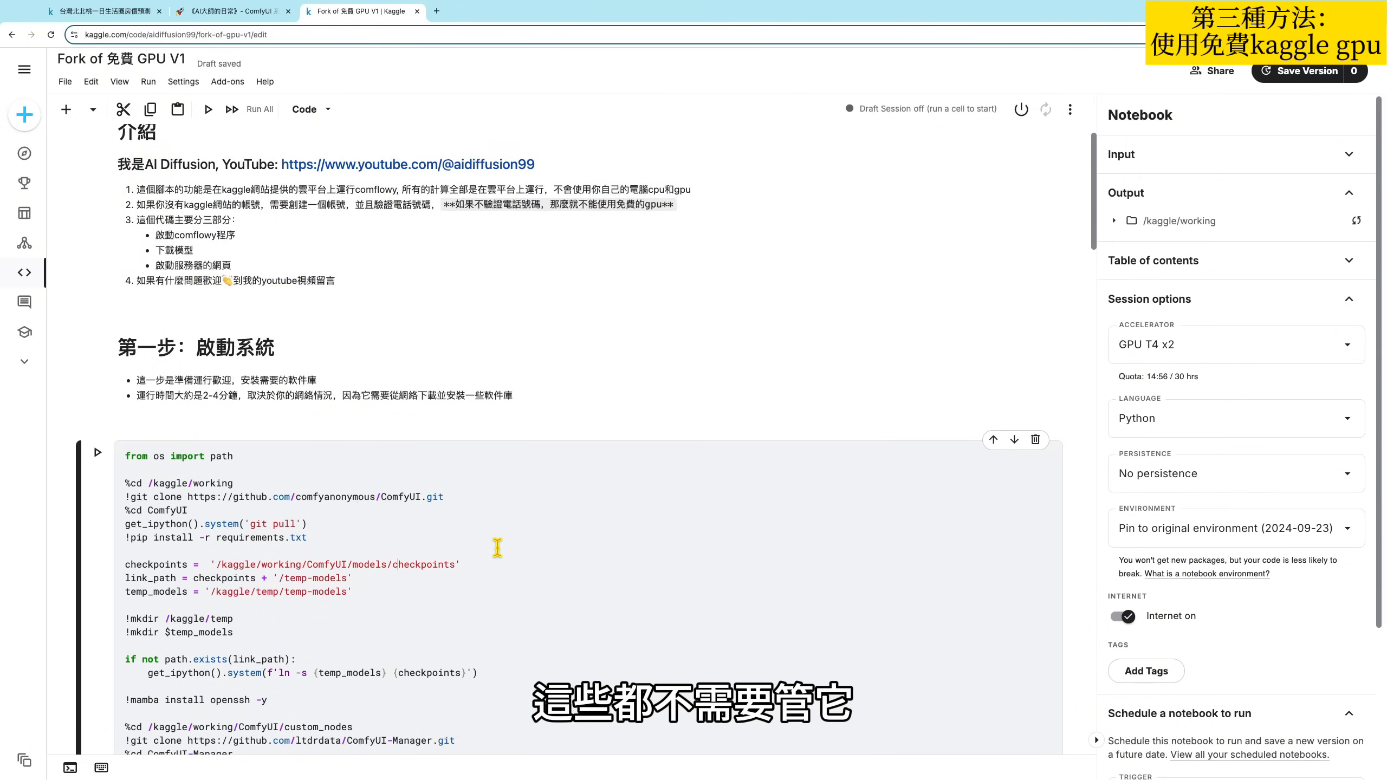
{"action": "scroll", "coordinate": [525, 541], "scroll_direction": "up", "scroll_amount": 1}
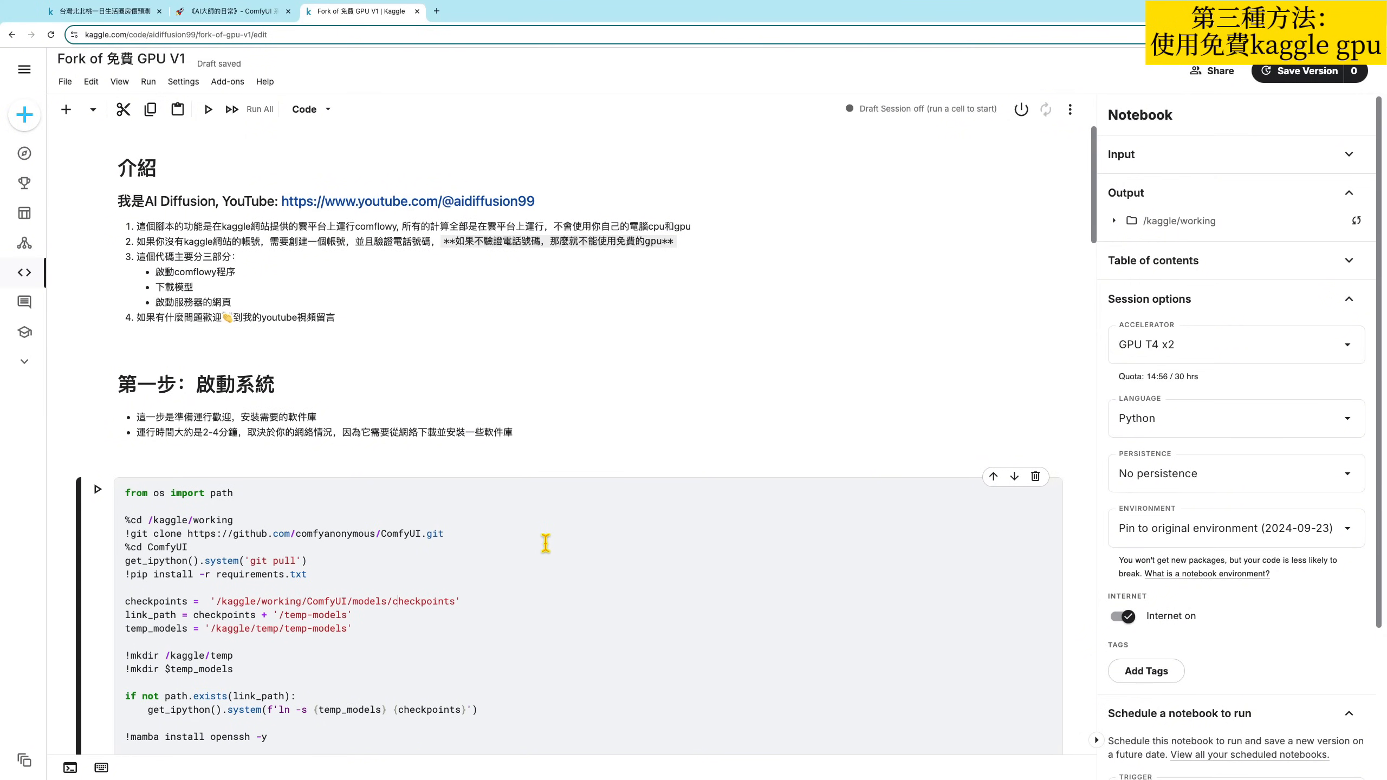
{"action": "left_click", "coordinate": [1020, 111]}
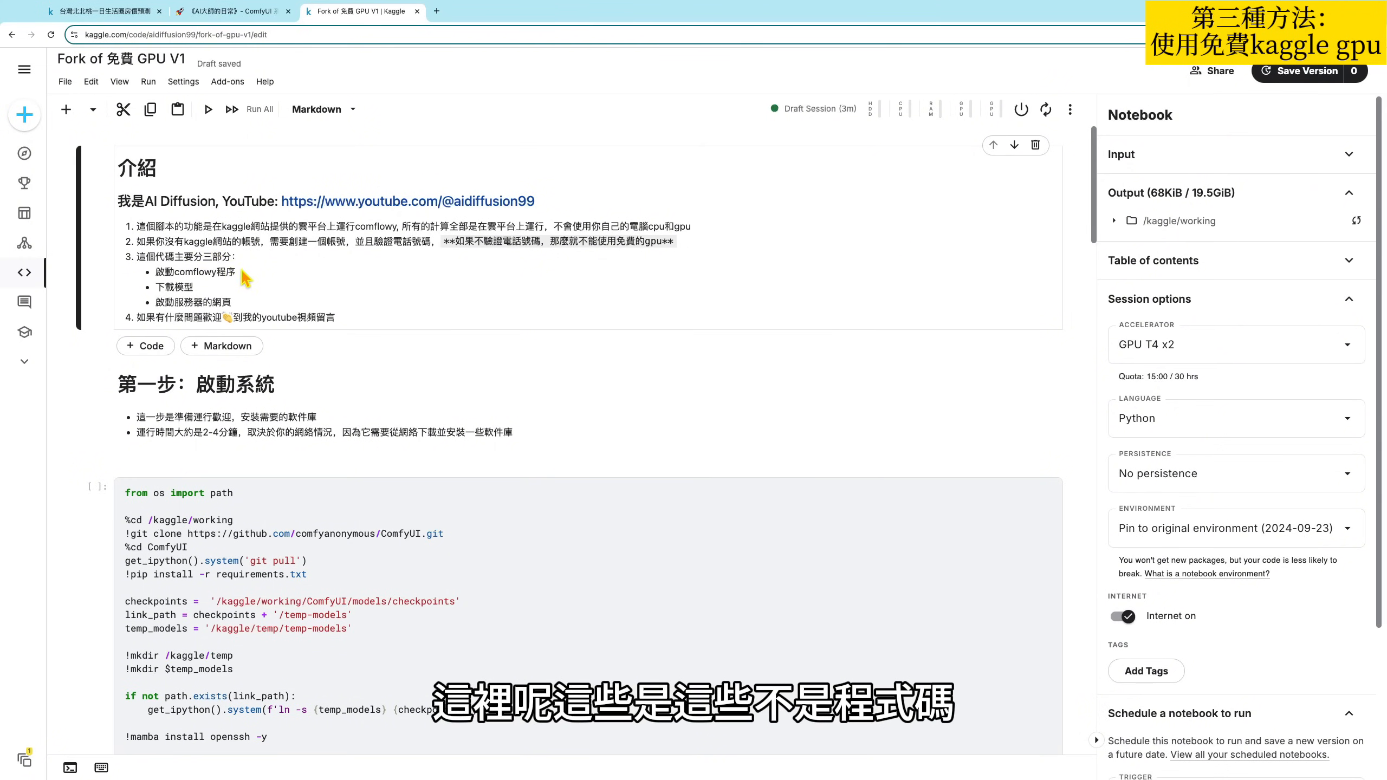
- Review the introduction notes and inspect the draft session's disk, CPU, RAM and GPU usage, closing the details when done
{"action": "left_click_drag", "start_coordinate": [337, 310], "coordinate": [142, 227]}
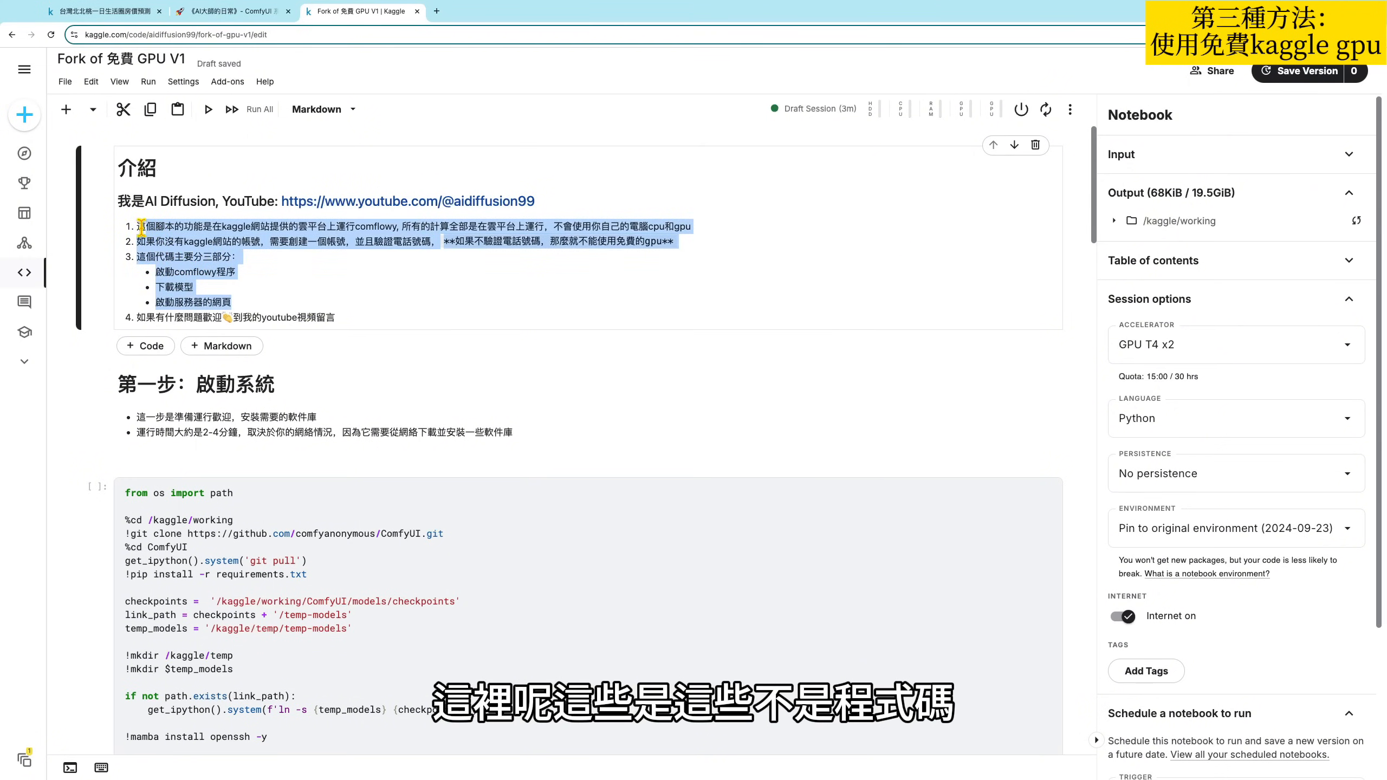
{"action": "left_click", "coordinate": [352, 287]}
{"action": "left_click", "coordinate": [587, 573]}
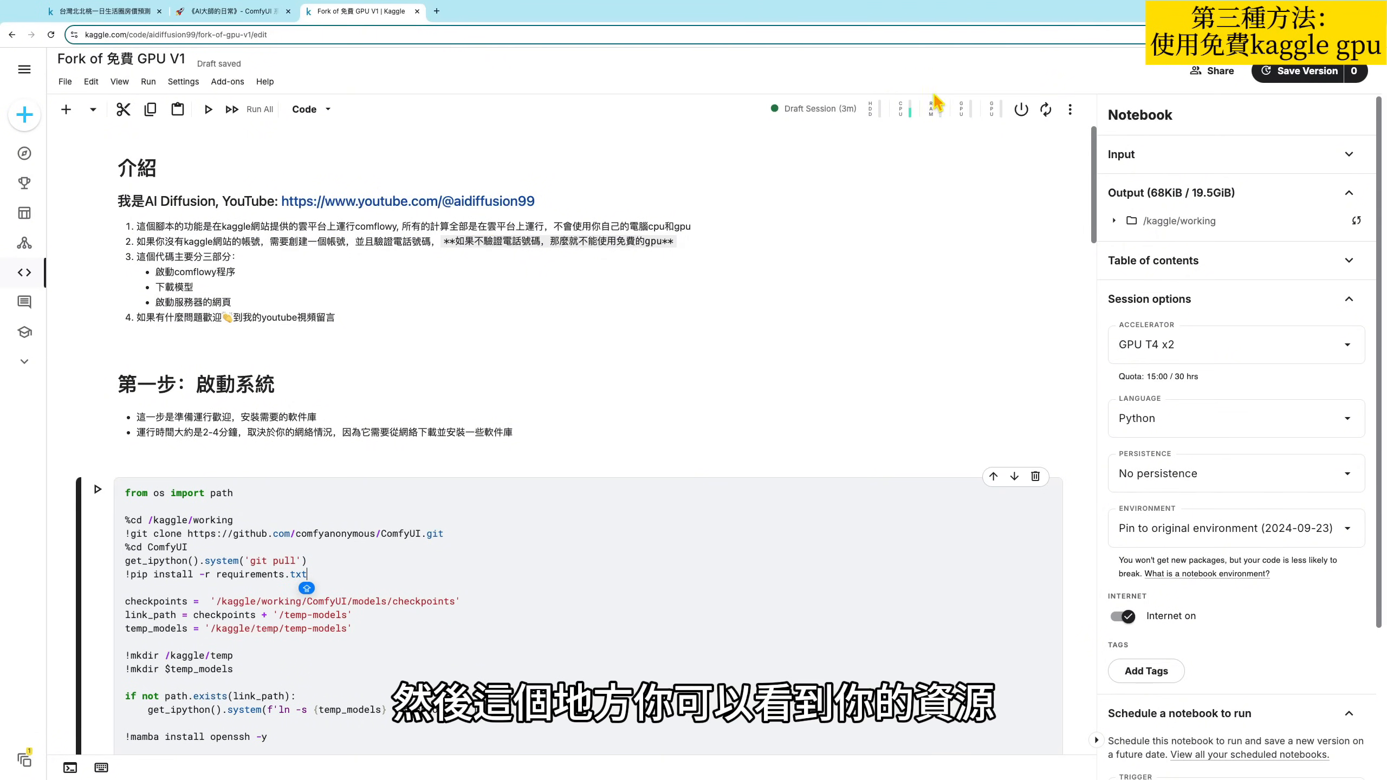
{"action": "left_click", "coordinate": [933, 115]}
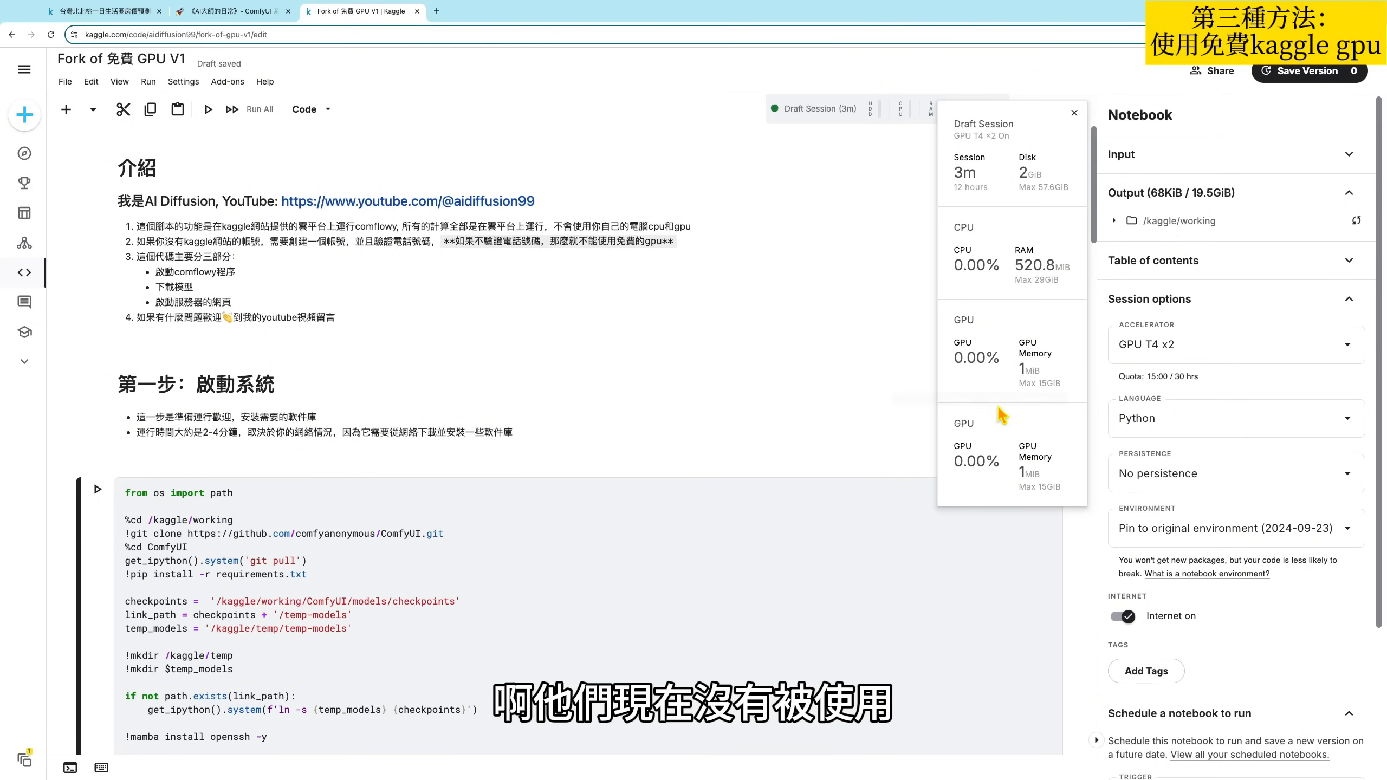
{"action": "left_click", "coordinate": [909, 180]}
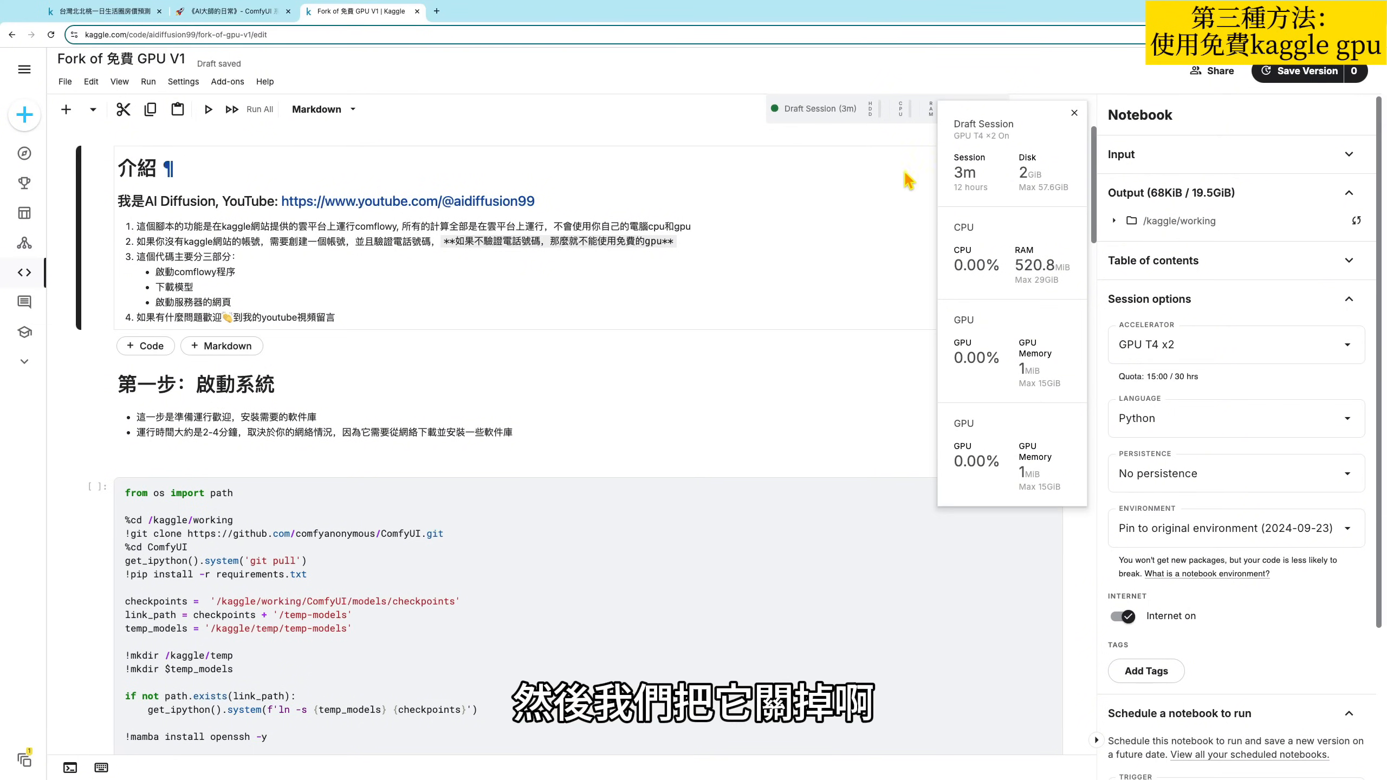
{"action": "left_click", "coordinate": [1074, 112]}
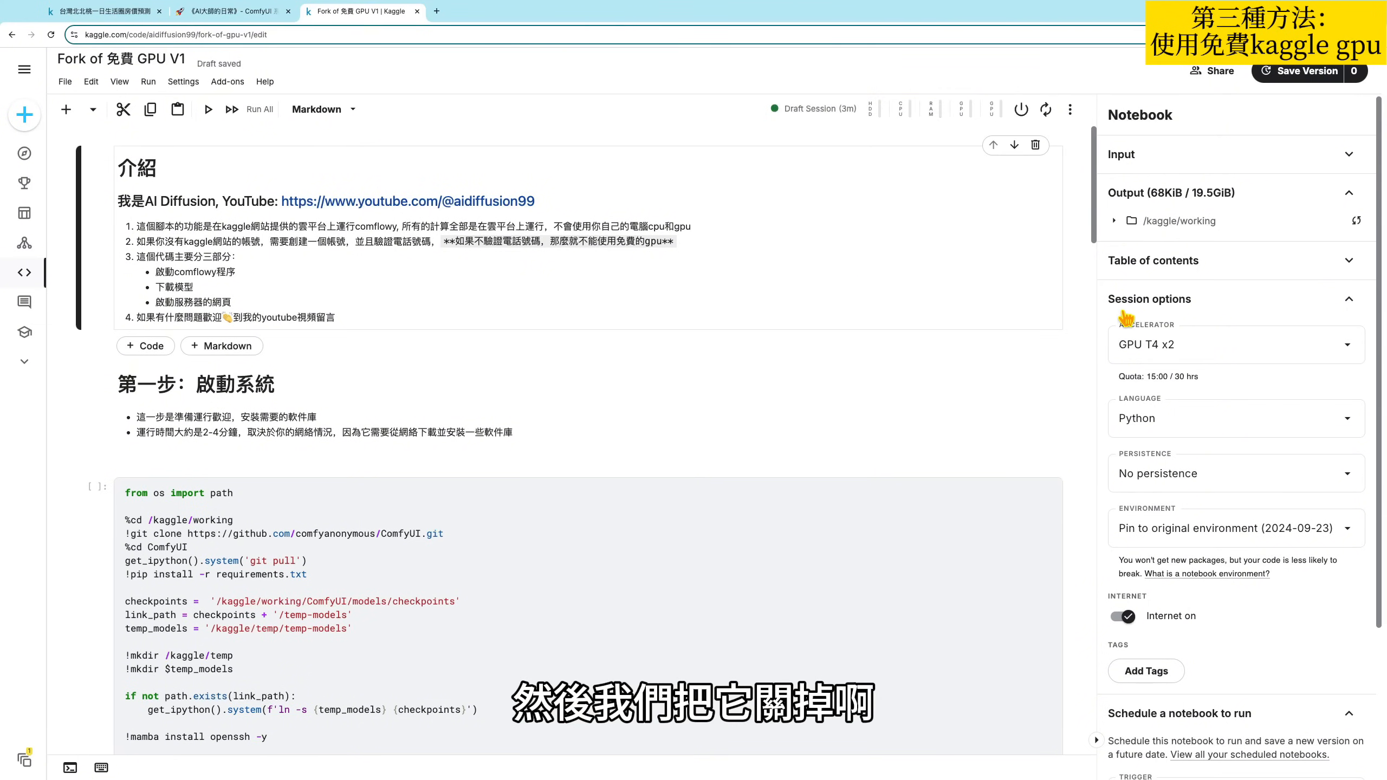
- Review the available accelerator choices and the weekly GPU quota in the notebook's session options
{"action": "left_click", "coordinate": [1200, 361]}
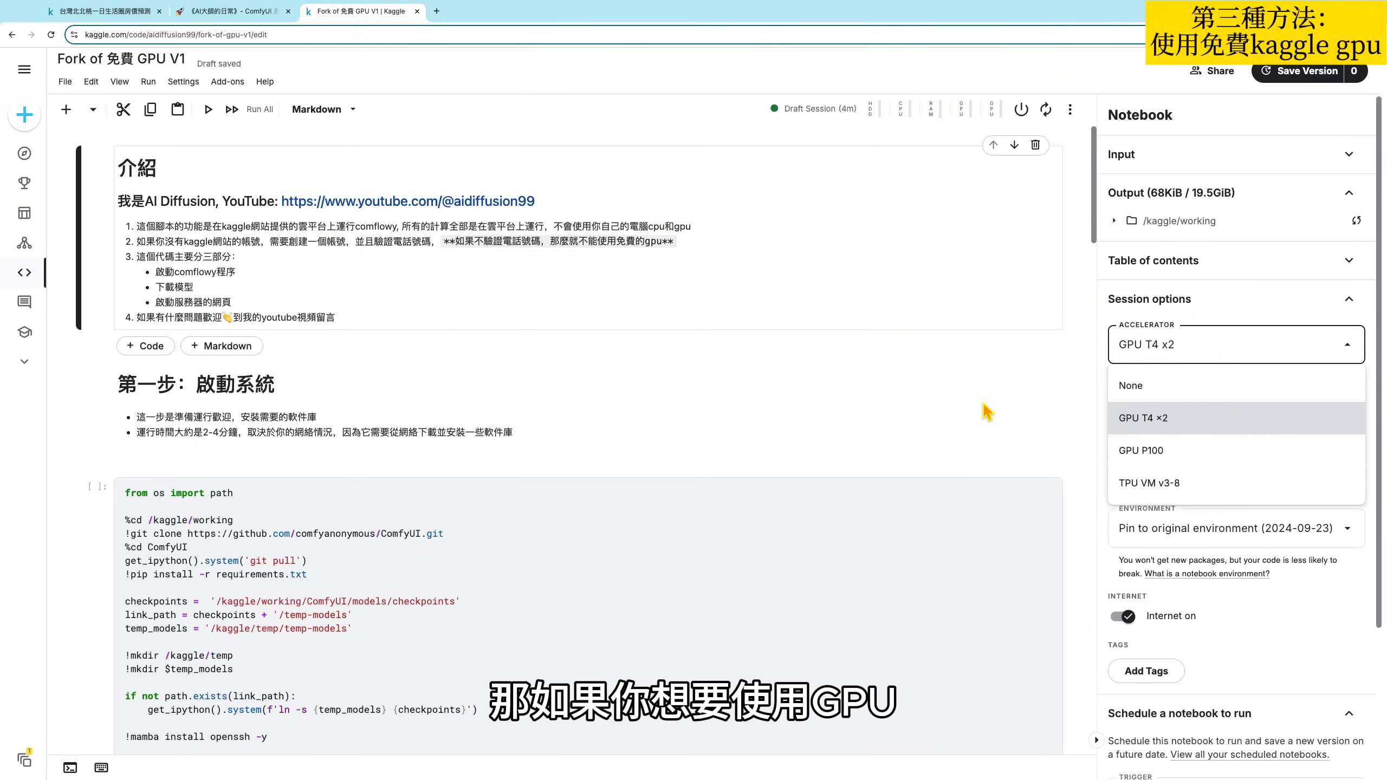
{"action": "left_click", "coordinate": [1091, 384]}
{"action": "left_click", "coordinate": [1157, 361]}
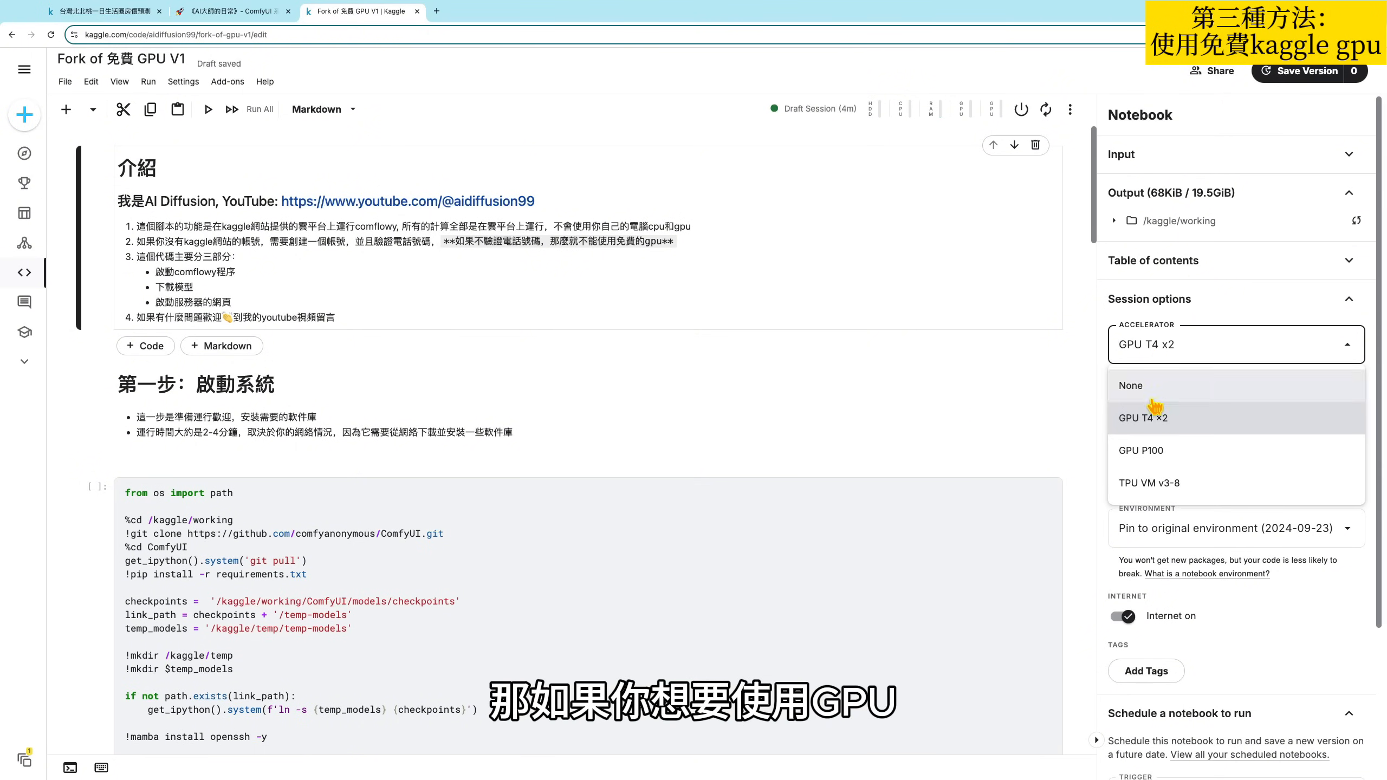
{"action": "left_click", "coordinate": [987, 410]}
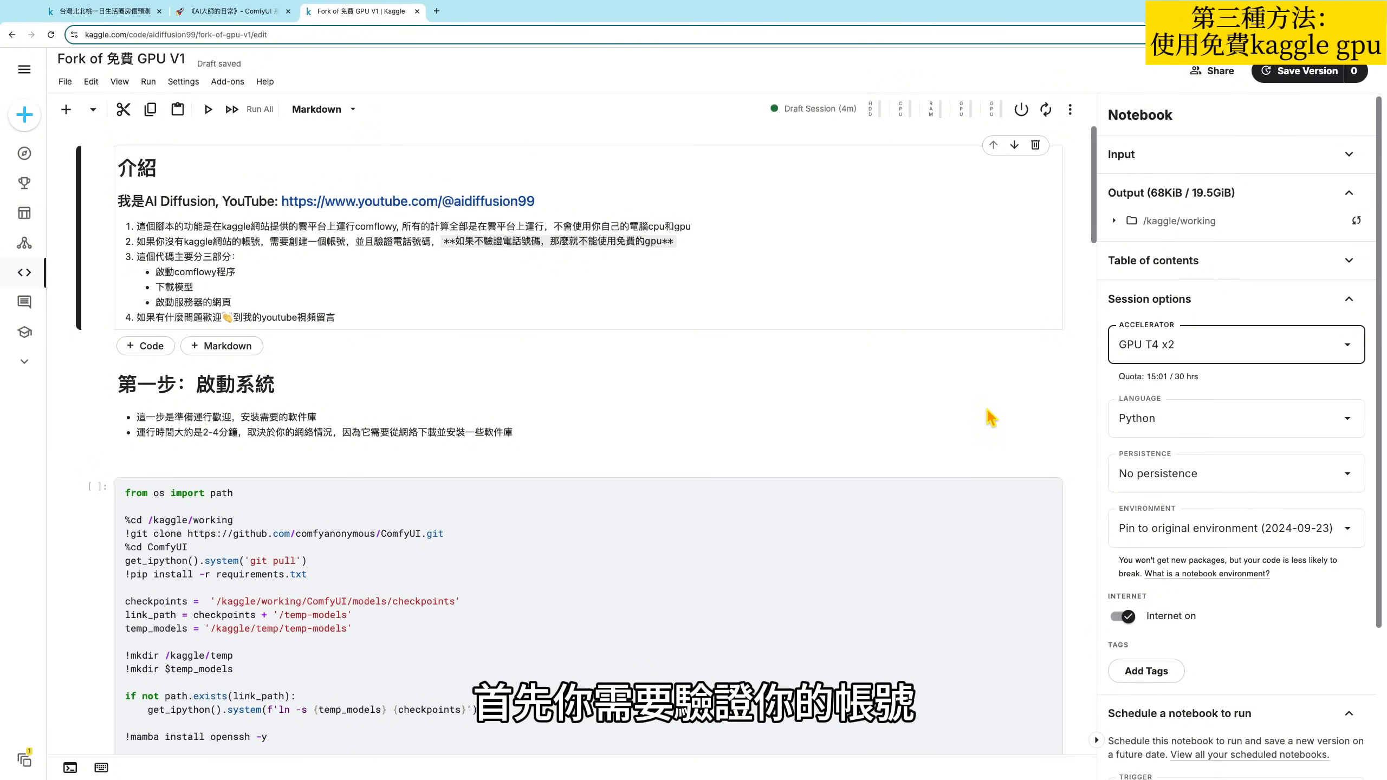
{"action": "left_click", "coordinate": [1179, 349]}
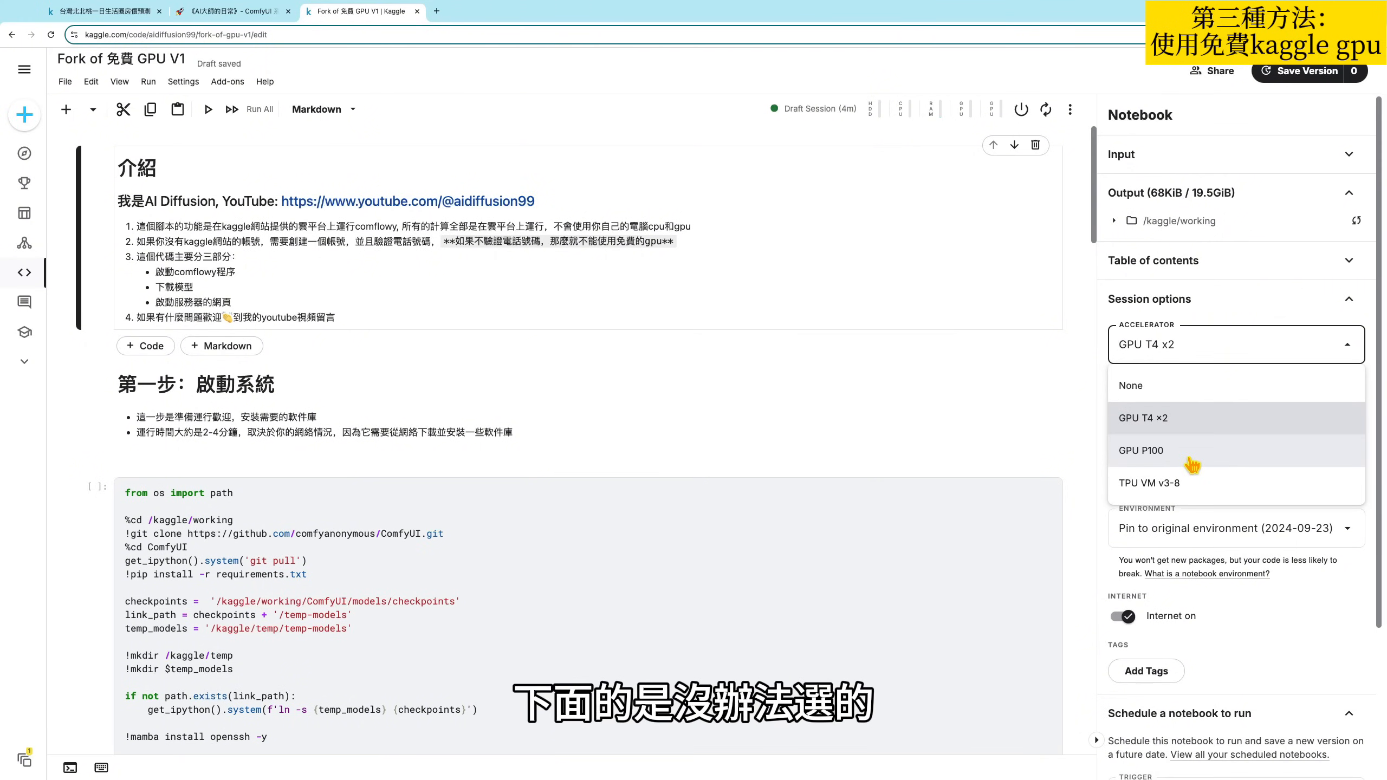
{"action": "left_click", "coordinate": [912, 421]}
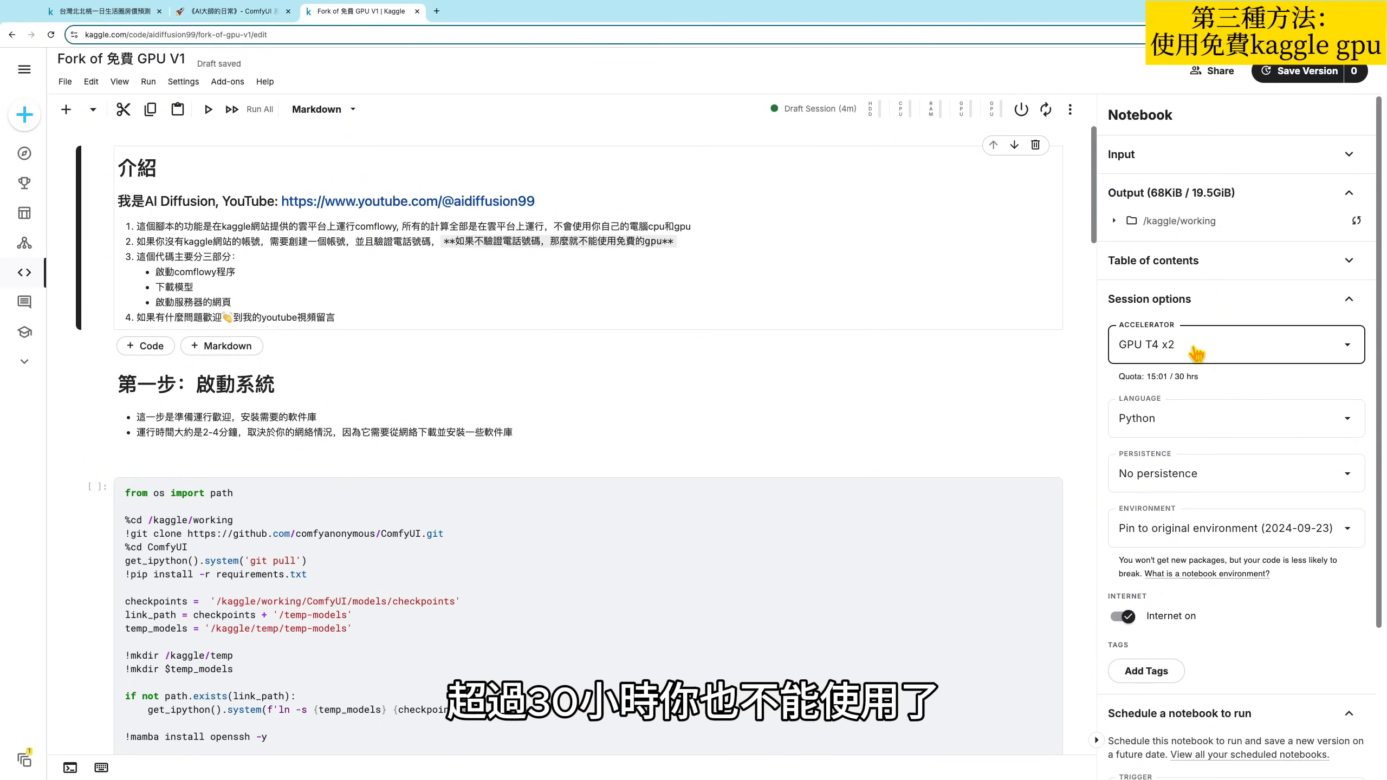
- Switch the session accelerator to GPU P100 and turn it on
{"action": "left_click", "coordinate": [1197, 351]}
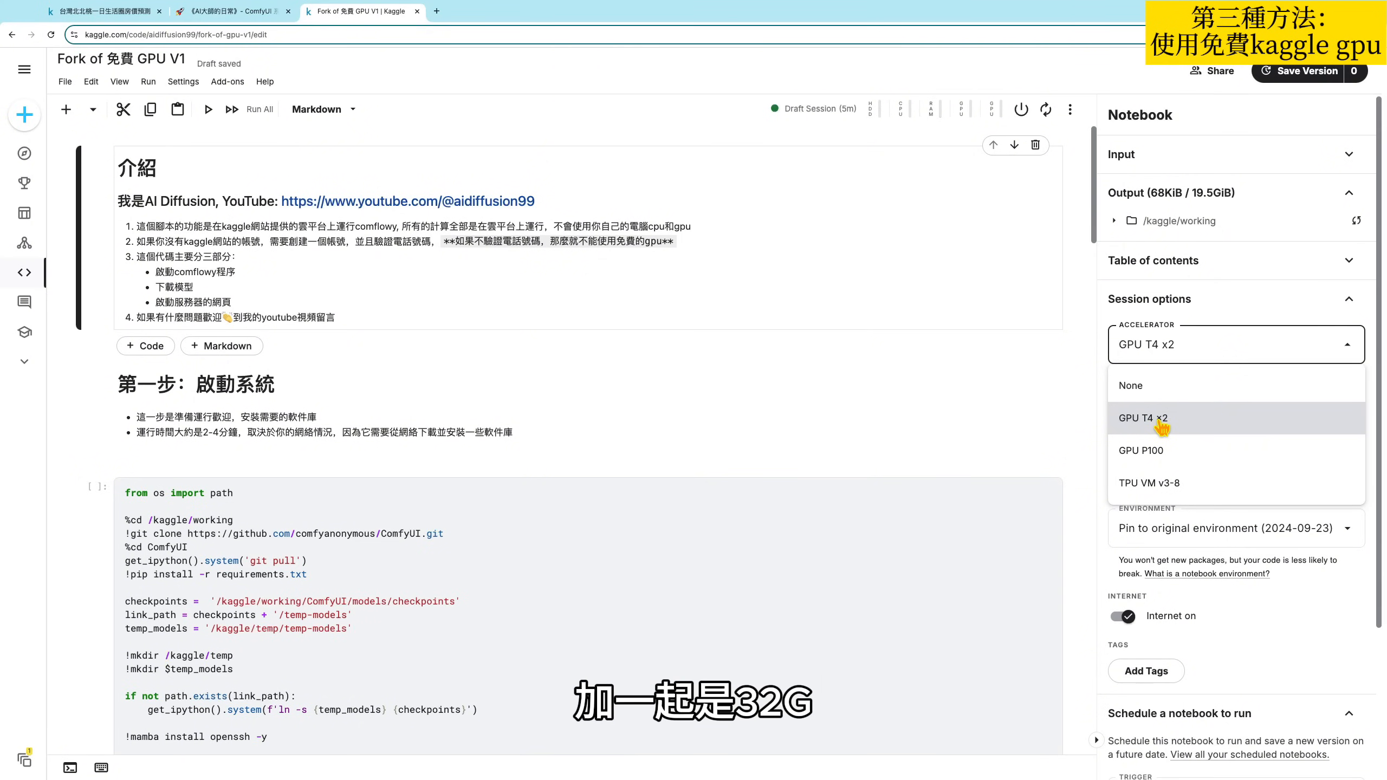
{"action": "left_click", "coordinate": [1171, 453]}
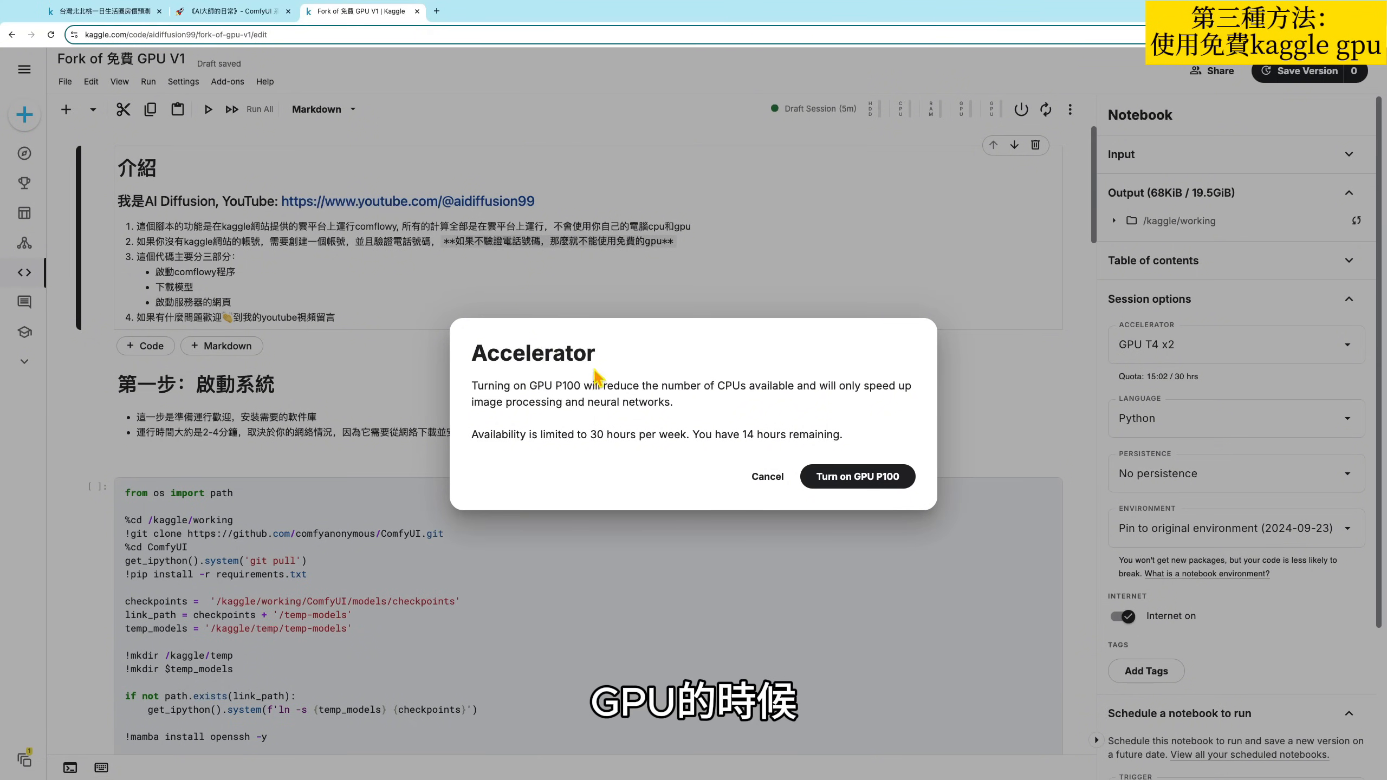
{"action": "left_click", "coordinate": [850, 485]}
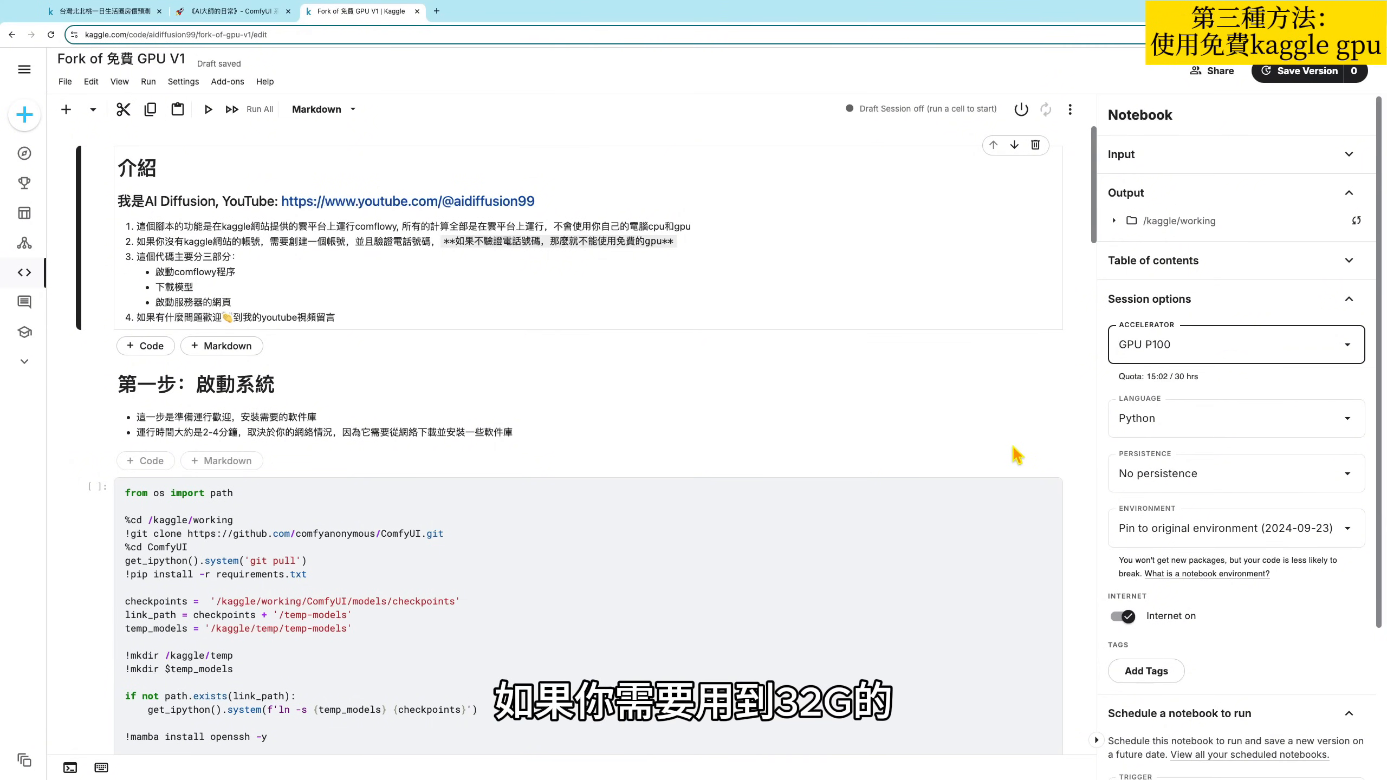
- Recheck the accelerator choices and keep GPU P100 selected
{"action": "left_click", "coordinate": [1153, 356]}
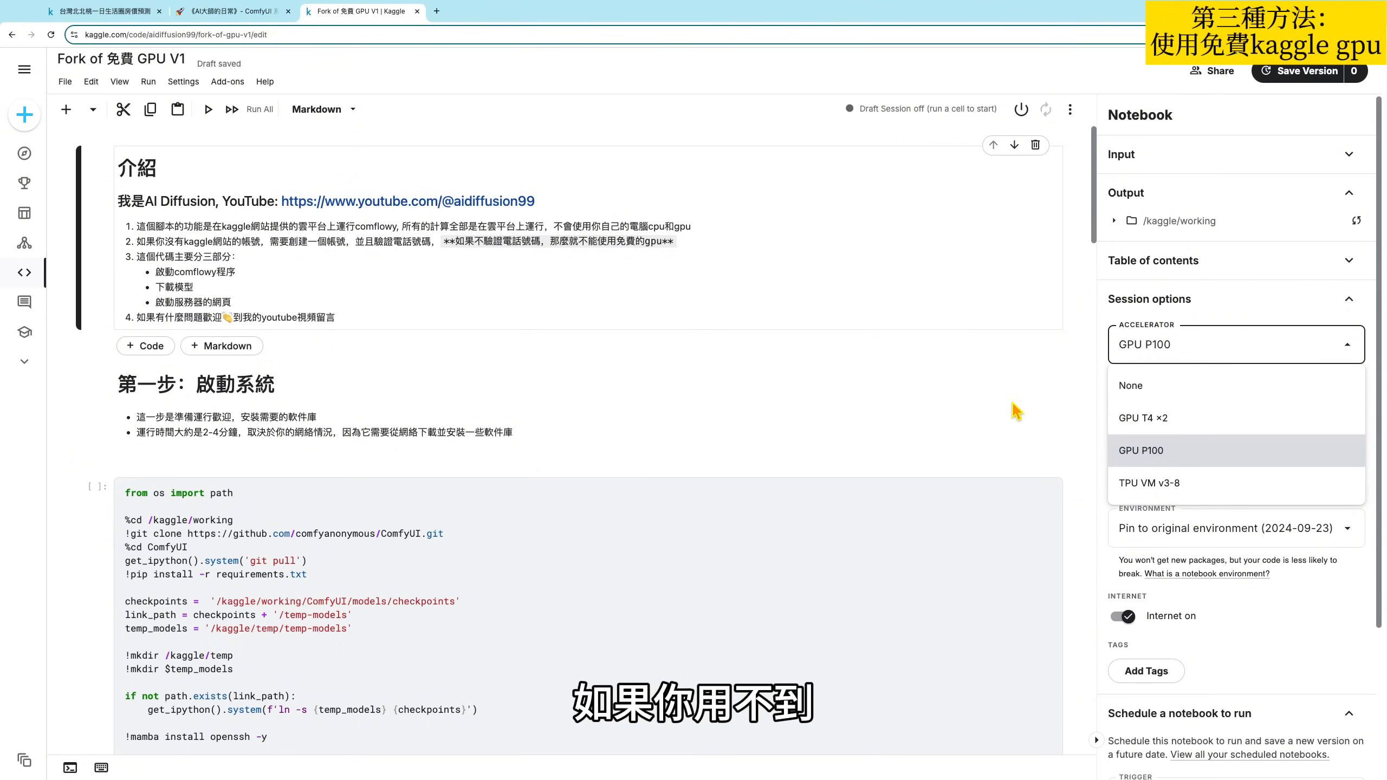
{"action": "left_click", "coordinate": [1174, 347]}
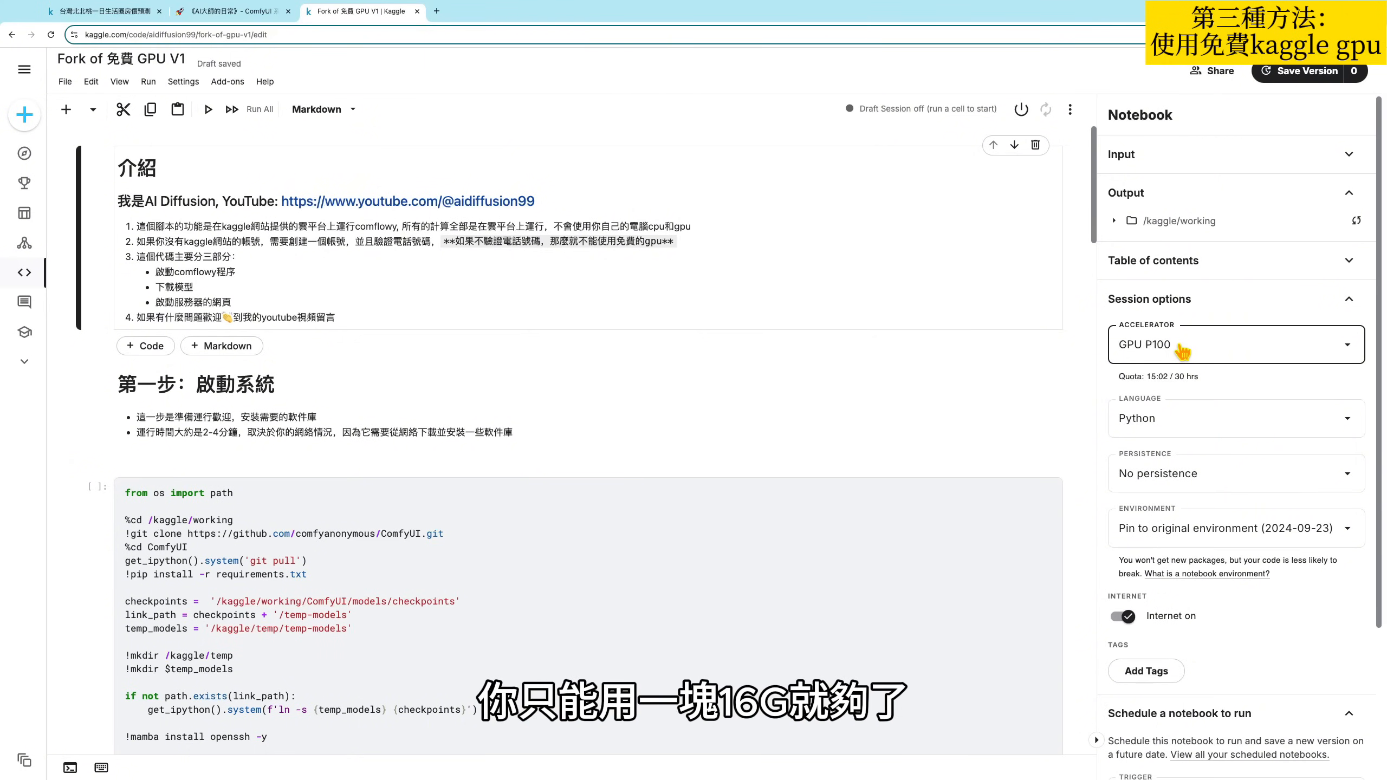
{"action": "left_click", "coordinate": [1181, 351]}
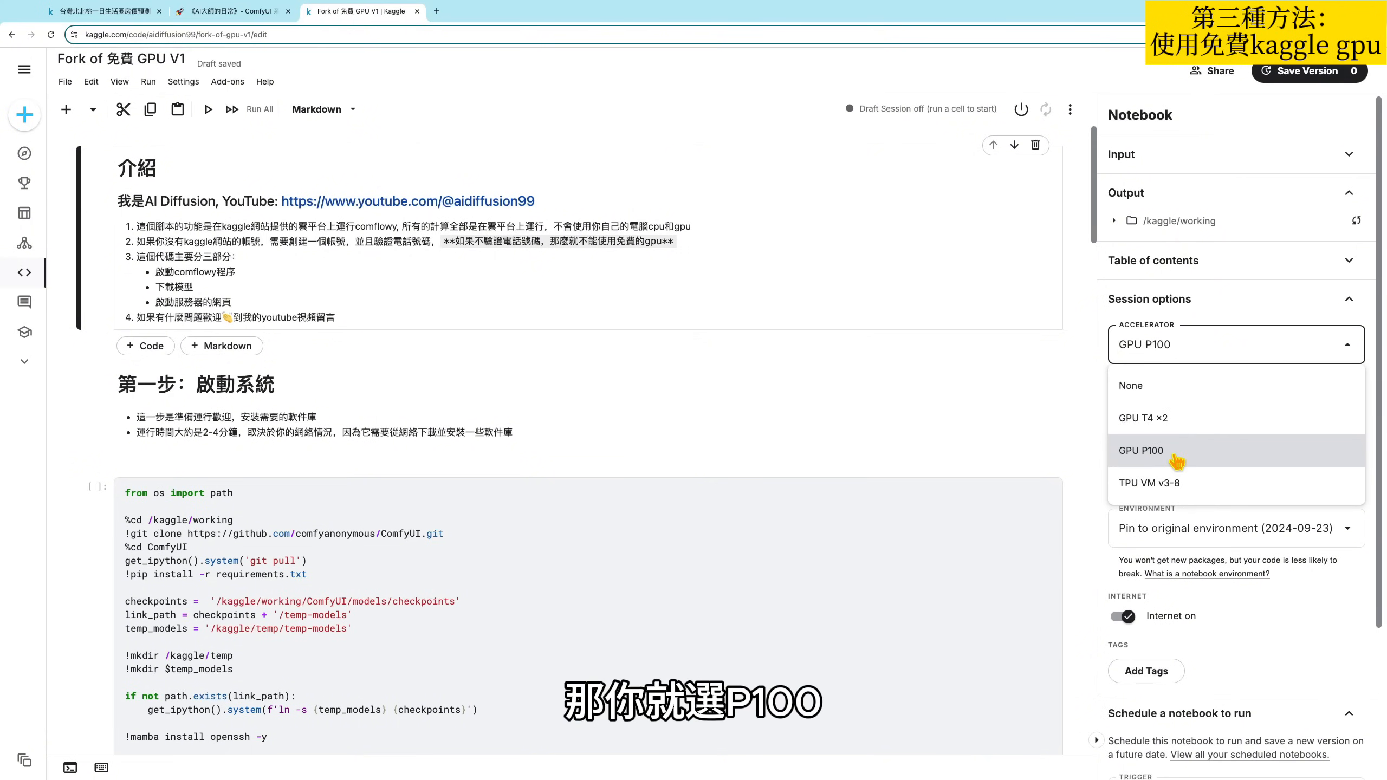
{"action": "left_click", "coordinate": [1177, 462]}
- Examine the notebook's three sections: starting the system, downloading models, and launching the ComfyUI web page
{"action": "left_click", "coordinate": [822, 556]}
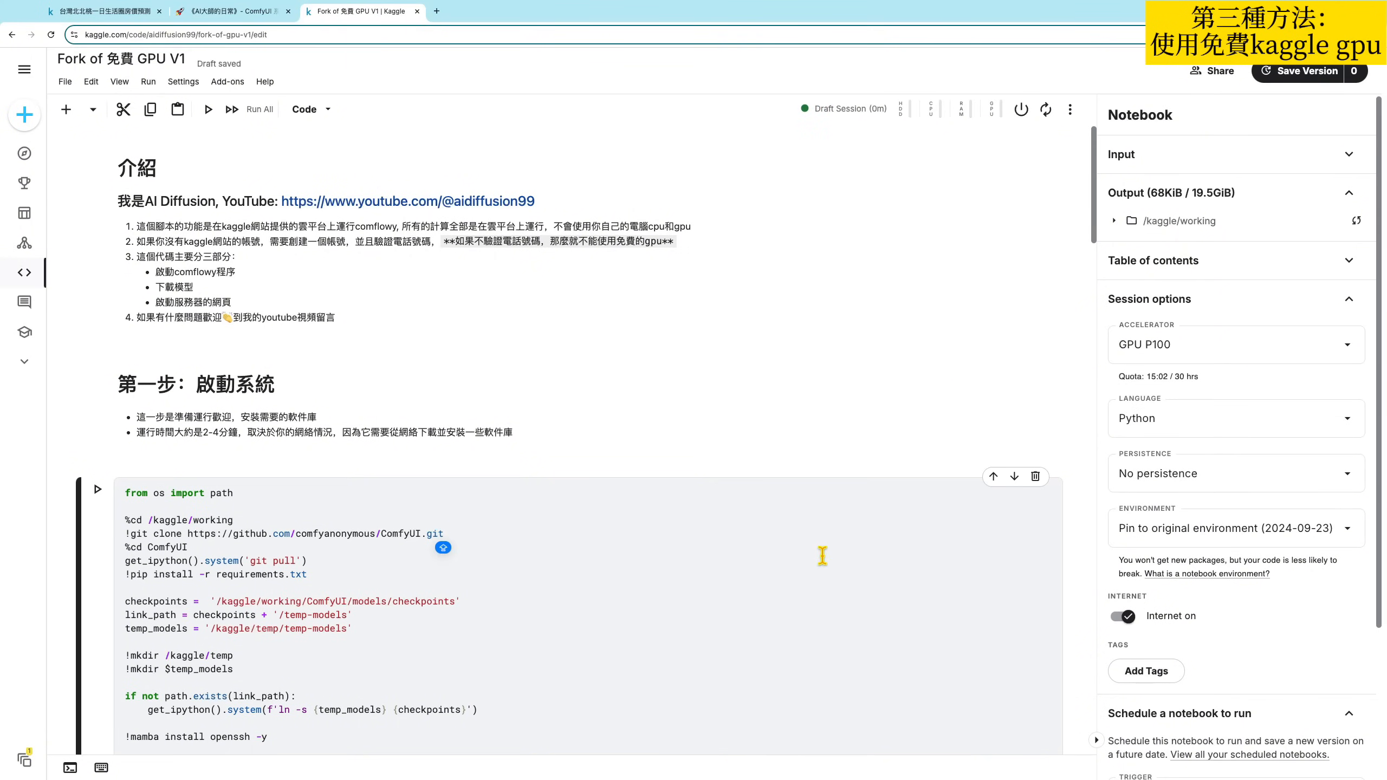
{"action": "left_click", "coordinate": [822, 587]}
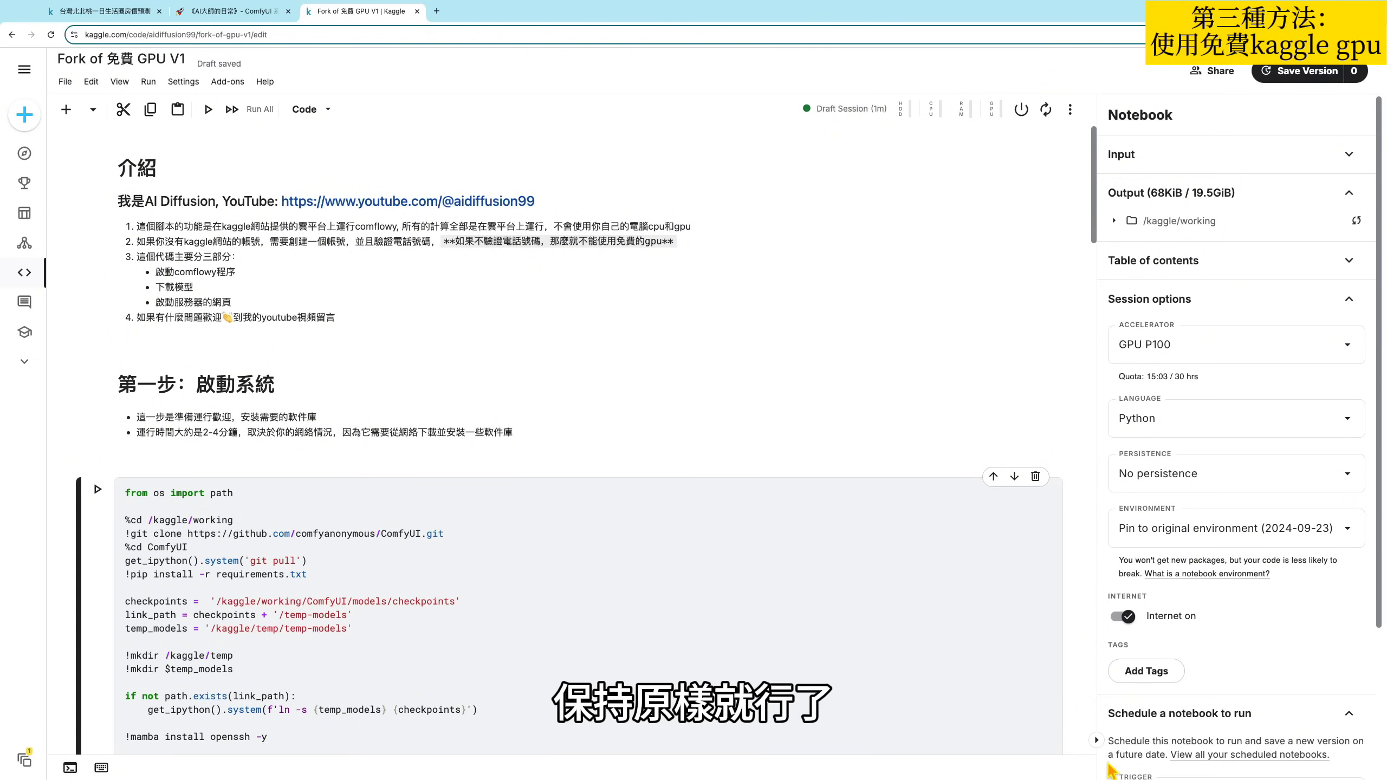
{"action": "scroll", "coordinate": [787, 580], "scroll_direction": "down", "scroll_amount": 1}
{"action": "scroll", "coordinate": [770, 589], "scroll_direction": "down", "scroll_amount": 1}
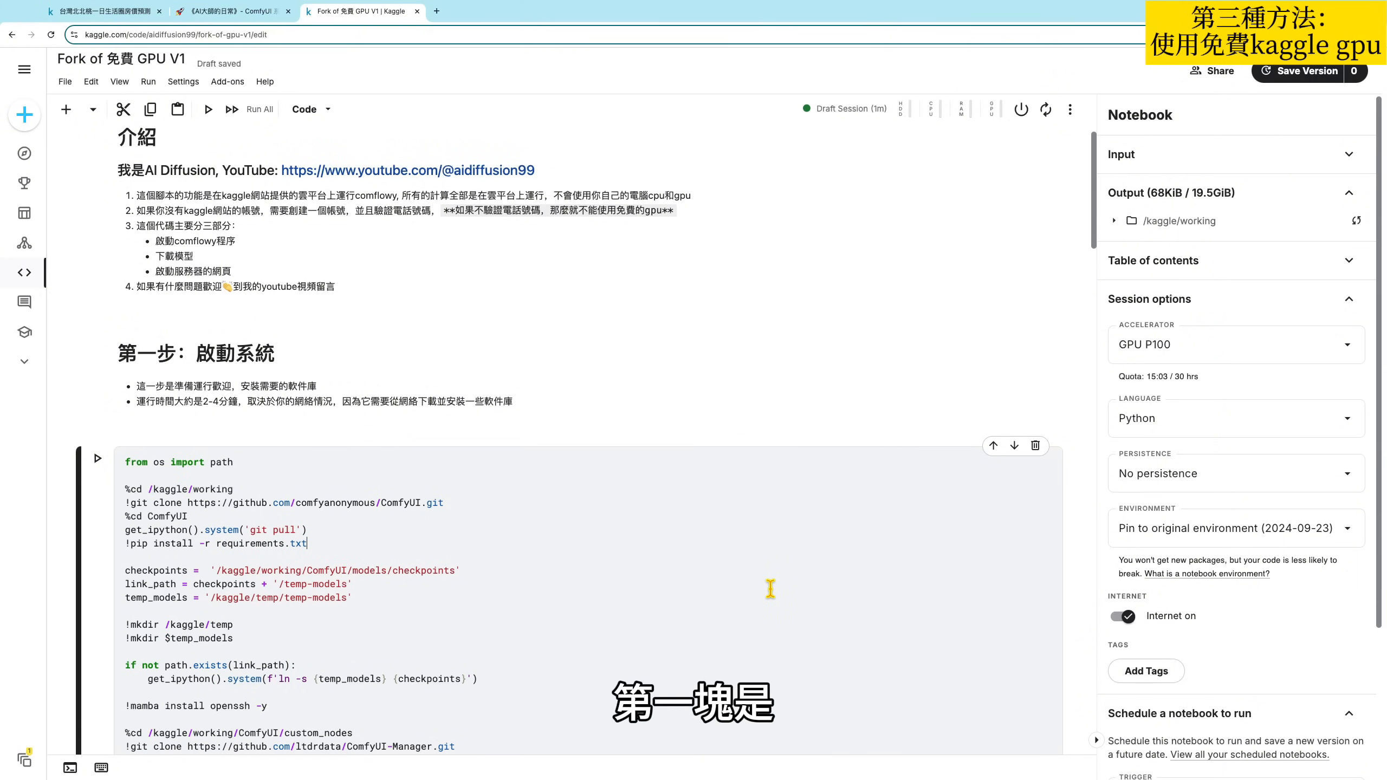
{"action": "left_click_drag", "start_coordinate": [138, 352], "coordinate": [270, 352]}
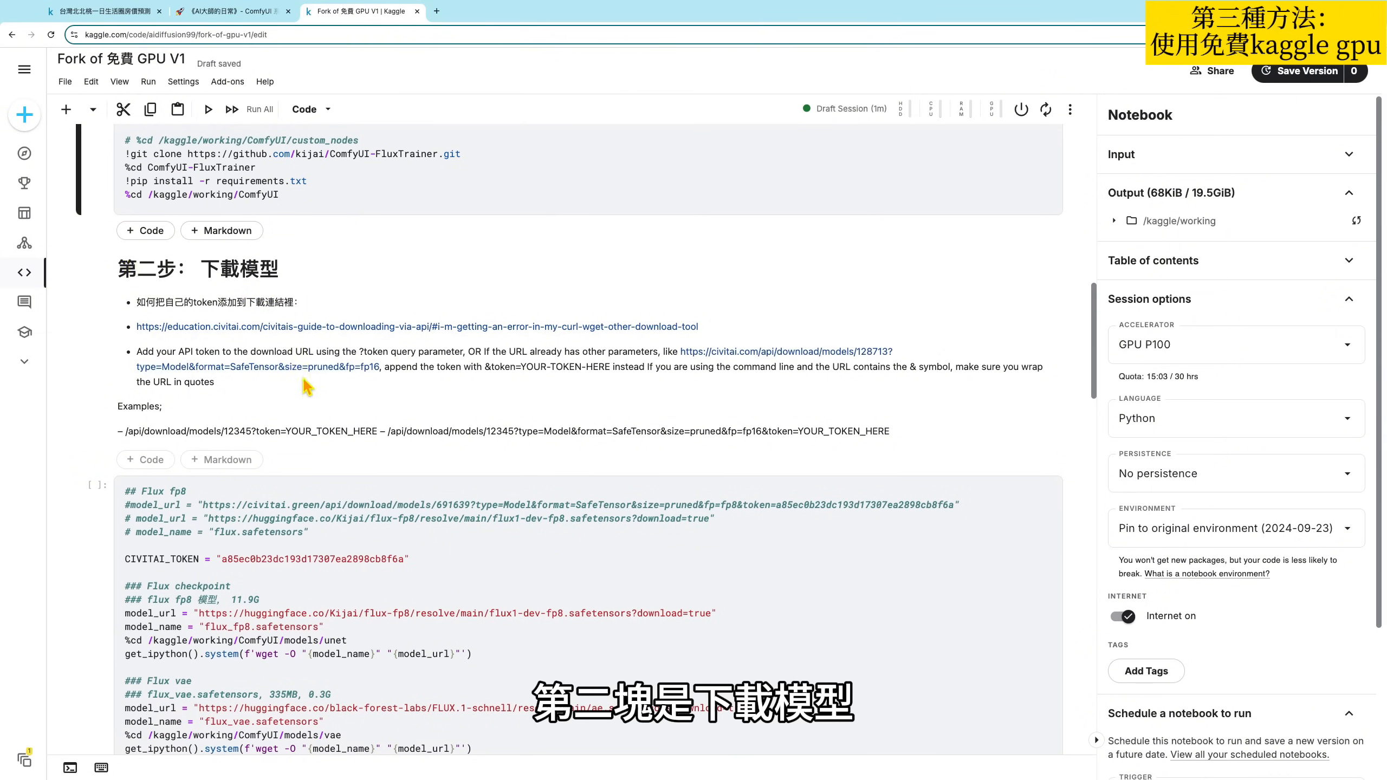
{"action": "scroll", "coordinate": [386, 481], "scroll_direction": "down", "scroll_amount": 1}
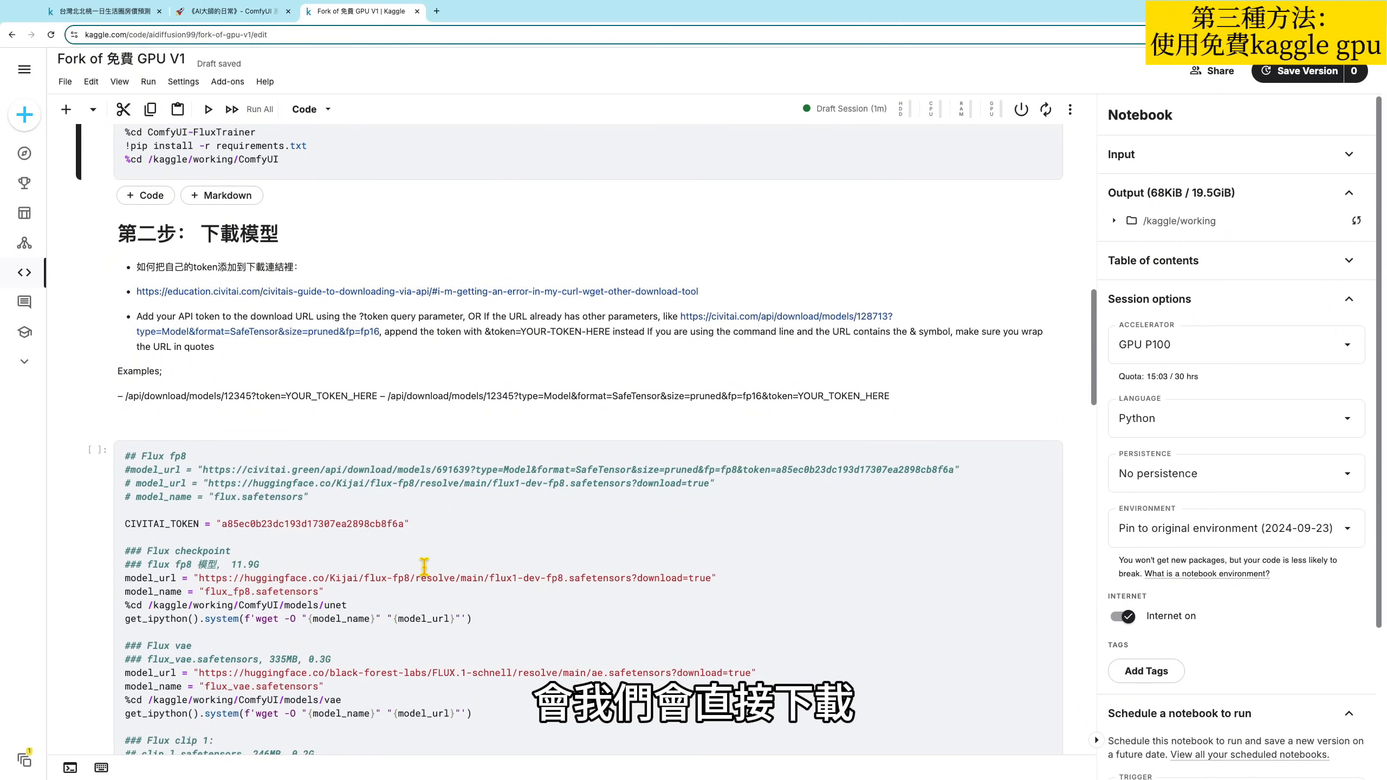
{"action": "scroll", "coordinate": [426, 564], "scroll_direction": "down", "scroll_amount": 15}
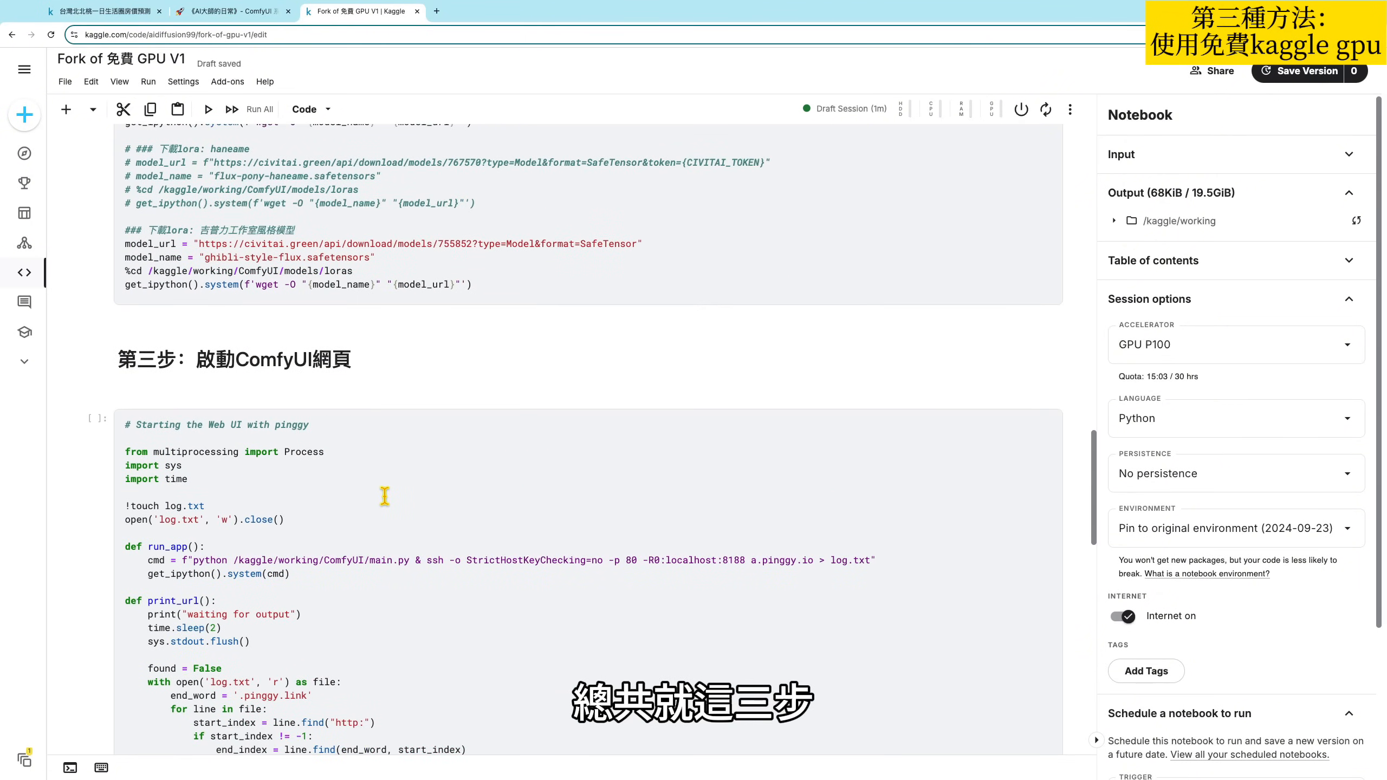
{"action": "scroll", "coordinate": [486, 539], "scroll_direction": "up", "scroll_amount": 20}
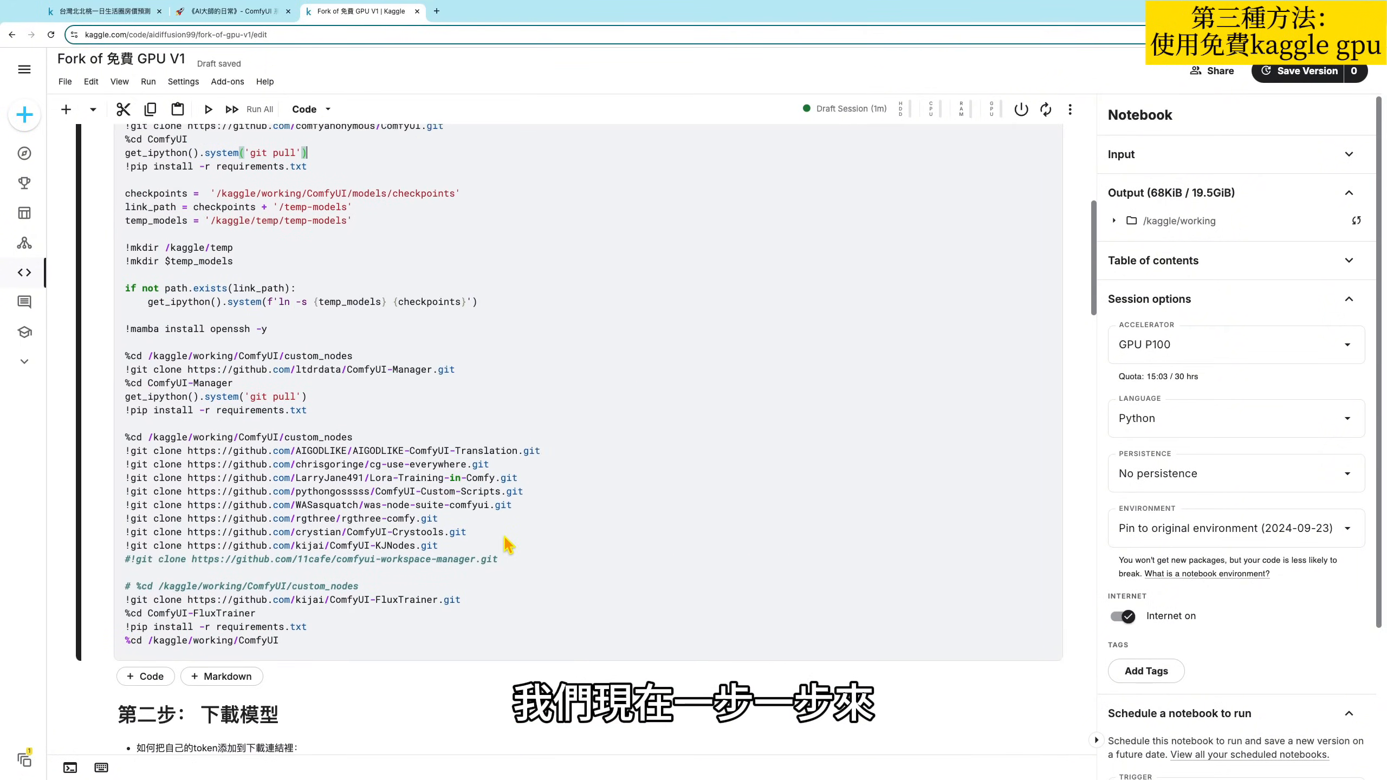
{"action": "scroll", "coordinate": [507, 543], "scroll_direction": "up", "scroll_amount": 1}
- Select the code cell under 第一步：啟動系統 and run it to install ComfyUI and its custom nodes
{"action": "left_click", "coordinate": [456, 387]}
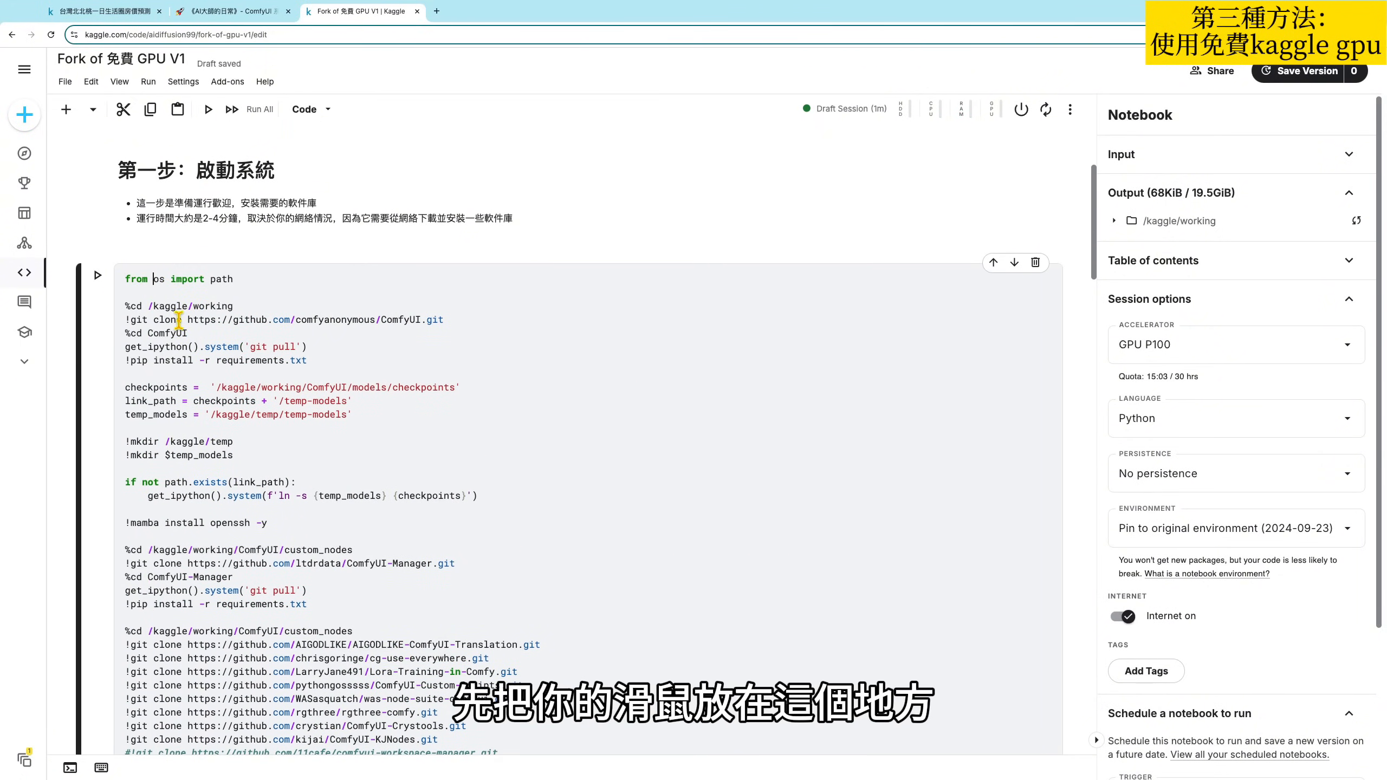
{"action": "left_click", "coordinate": [179, 295]}
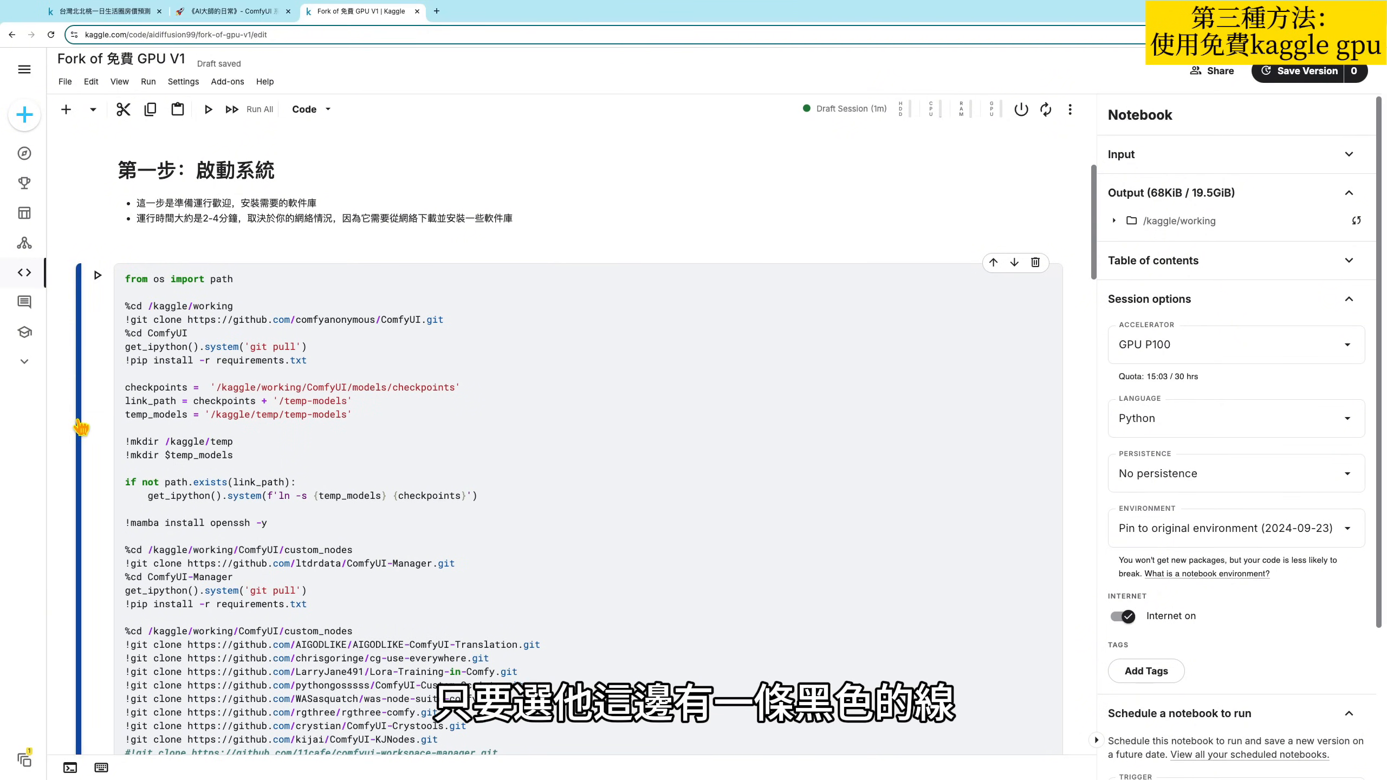
{"action": "left_click", "coordinate": [290, 307]}
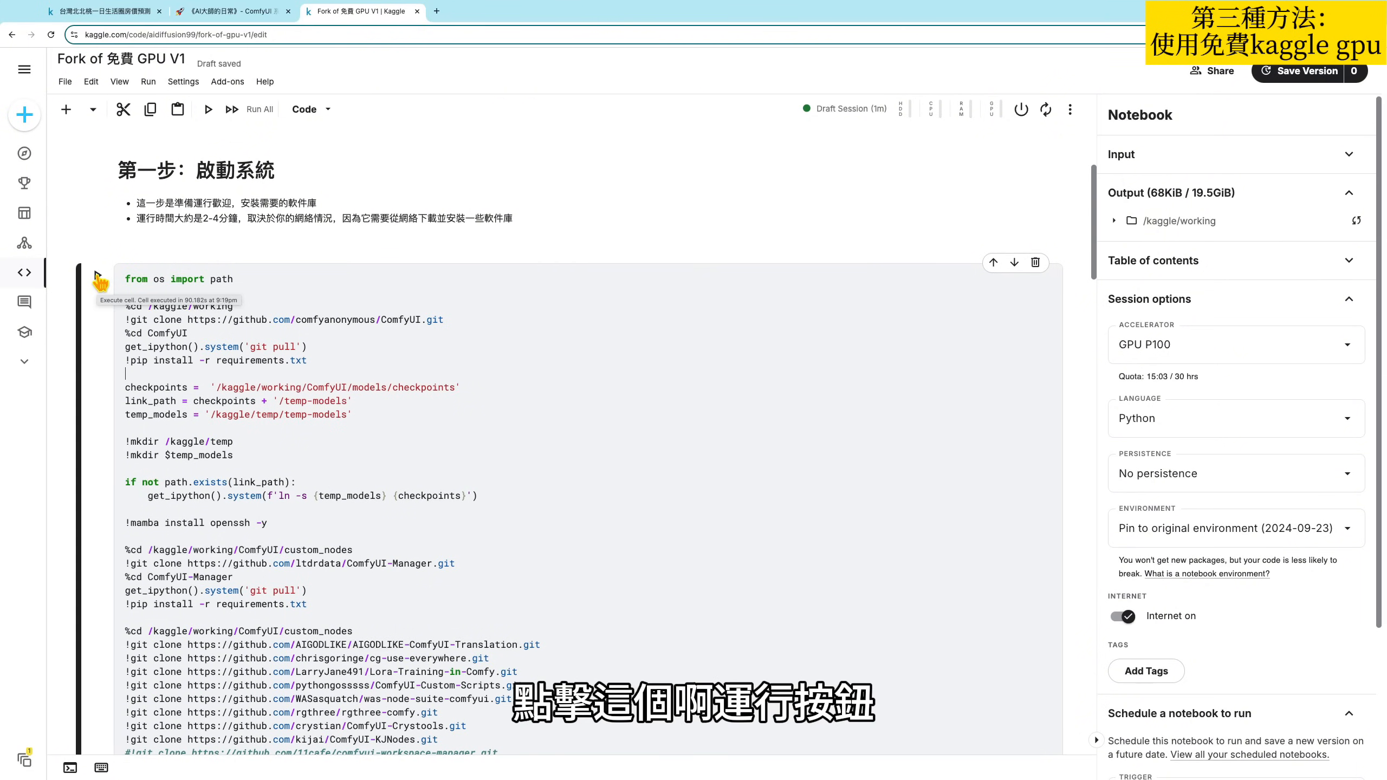
{"action": "left_click", "coordinate": [98, 279]}
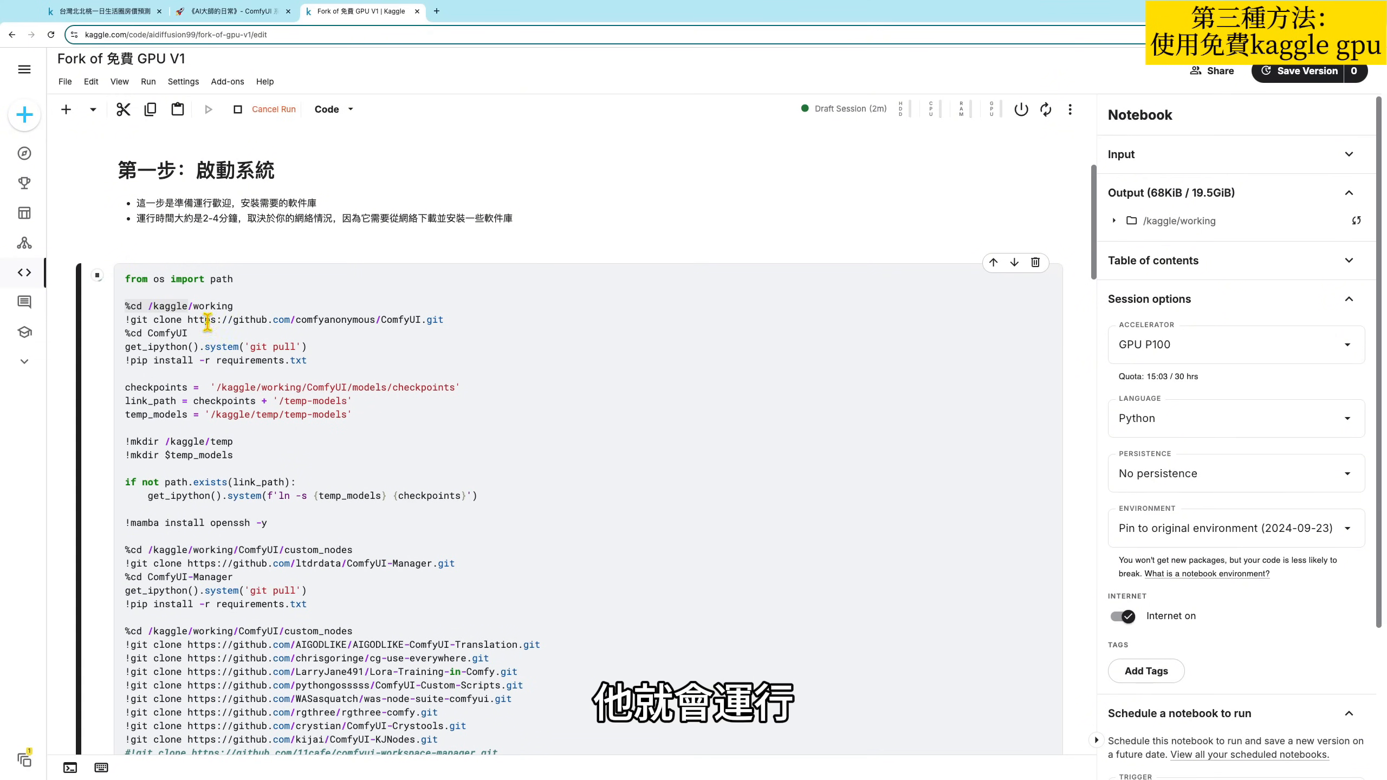
- Inspect the draft session's CPU, RAM, disk and GPU usage while the cell runs, closing the details when done
{"action": "left_click", "coordinate": [953, 116]}
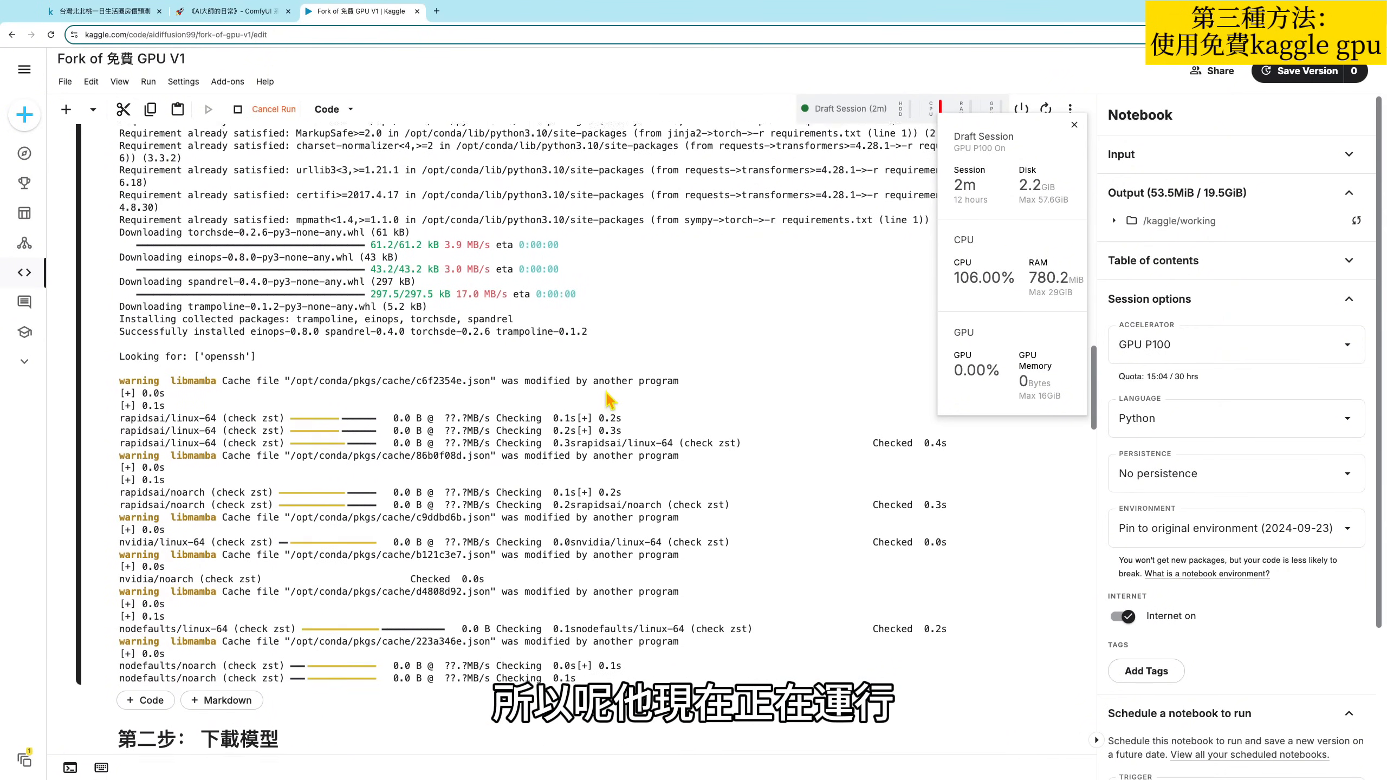
{"action": "scroll", "coordinate": [565, 390], "scroll_direction": "down", "scroll_amount": 10}
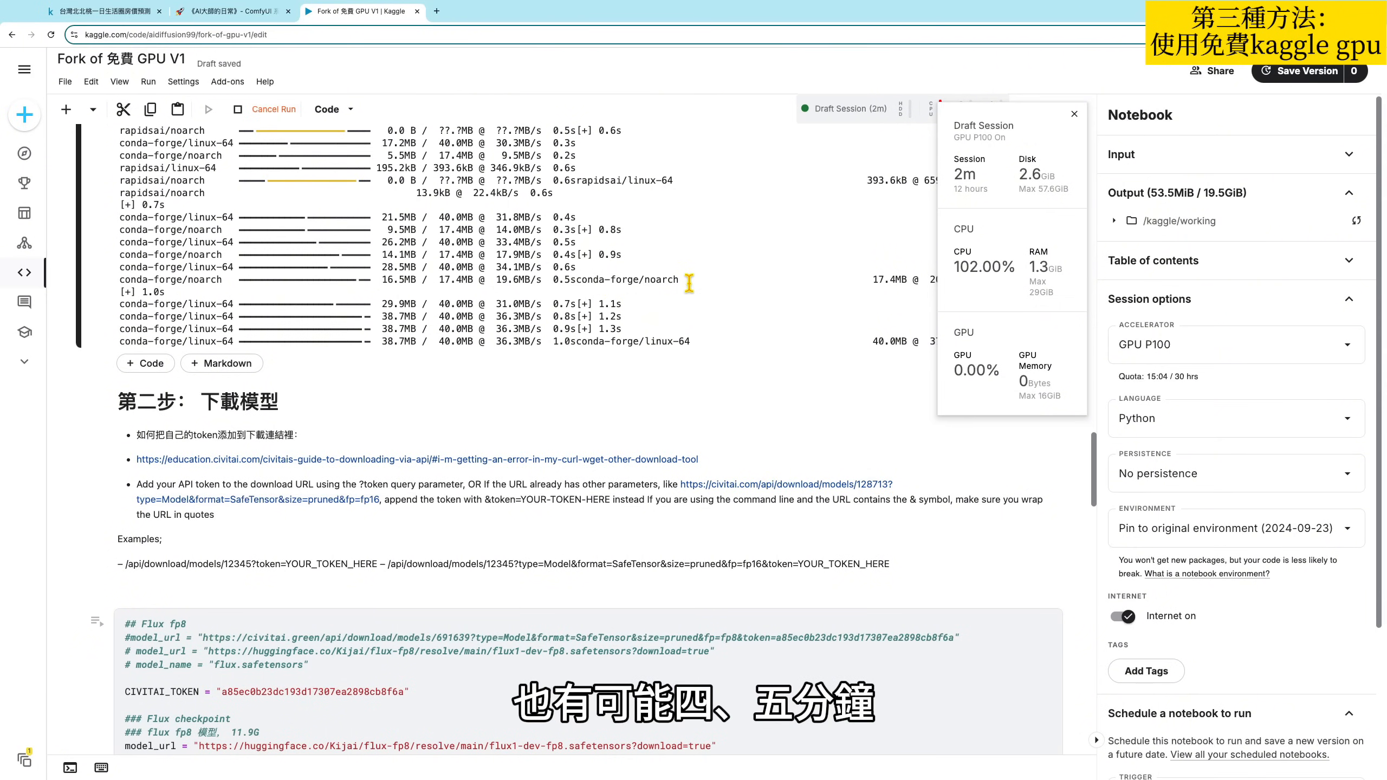
{"action": "left_click", "coordinate": [1073, 114]}
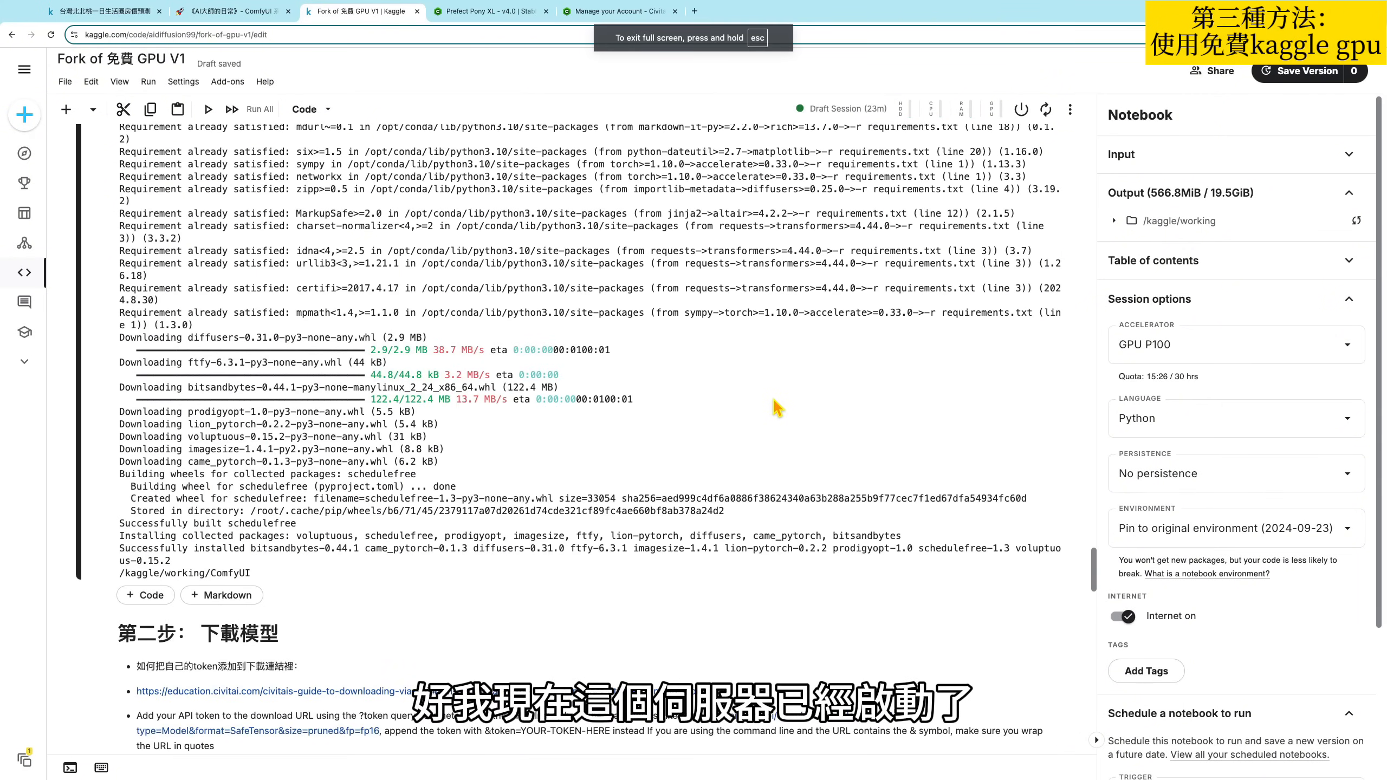
- Review the first cell's installation output and return to the cell to check whether it has finished running
{"action": "scroll", "coordinate": [786, 415], "scroll_direction": "up", "scroll_amount": 2}
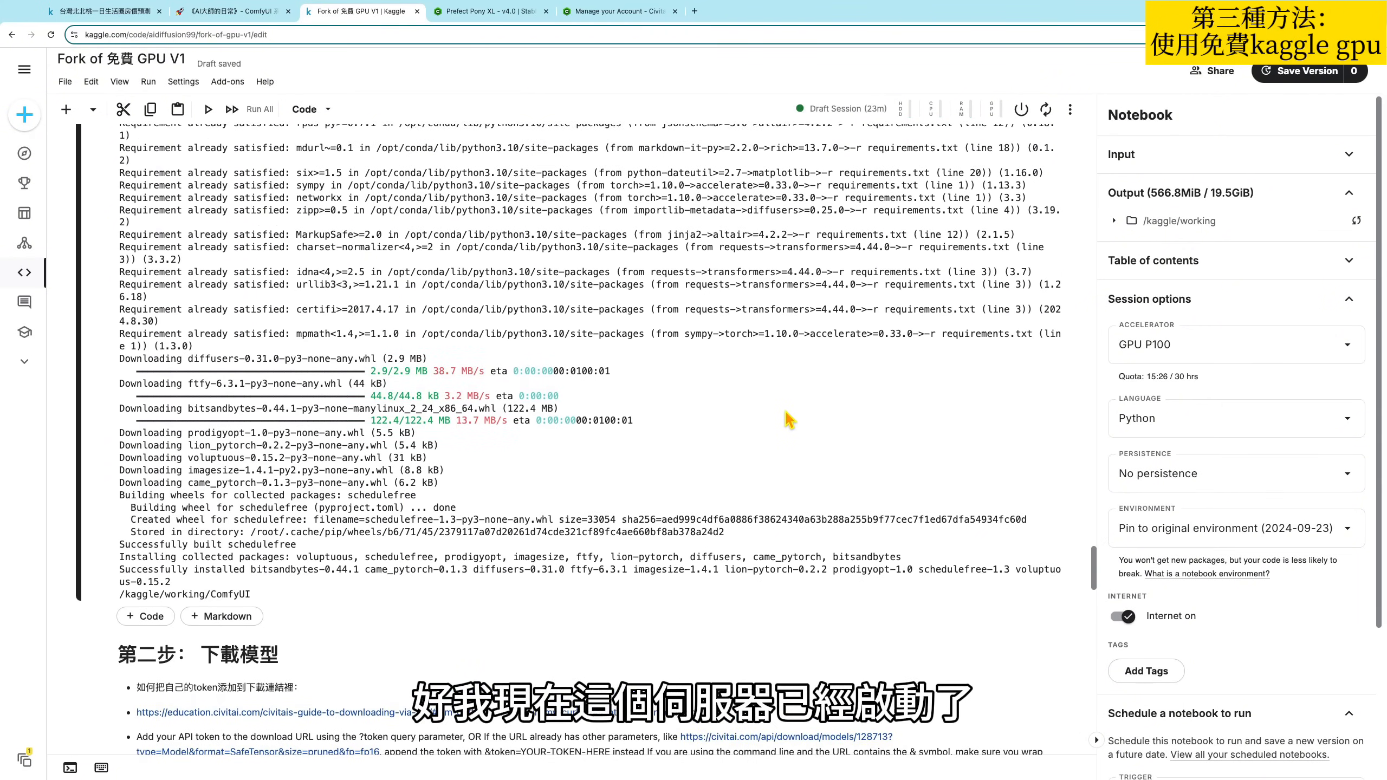
{"action": "scroll", "coordinate": [767, 435], "scroll_direction": "up", "scroll_amount": 1}
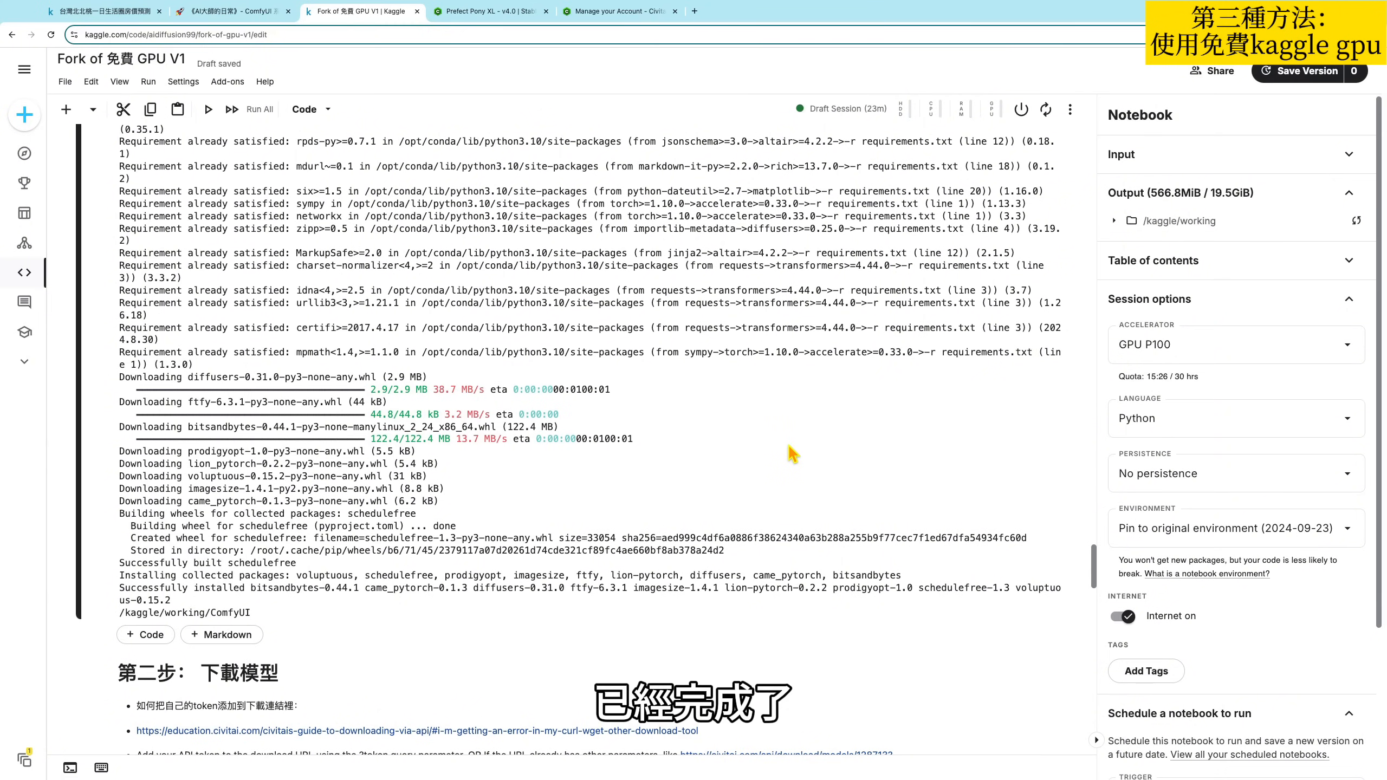
{"action": "scroll", "coordinate": [470, 477], "scroll_direction": "up", "scroll_amount": 1}
{"action": "left_click_drag", "start_coordinate": [257, 626], "coordinate": [127, 466]}
{"action": "left_click", "coordinate": [335, 414]}
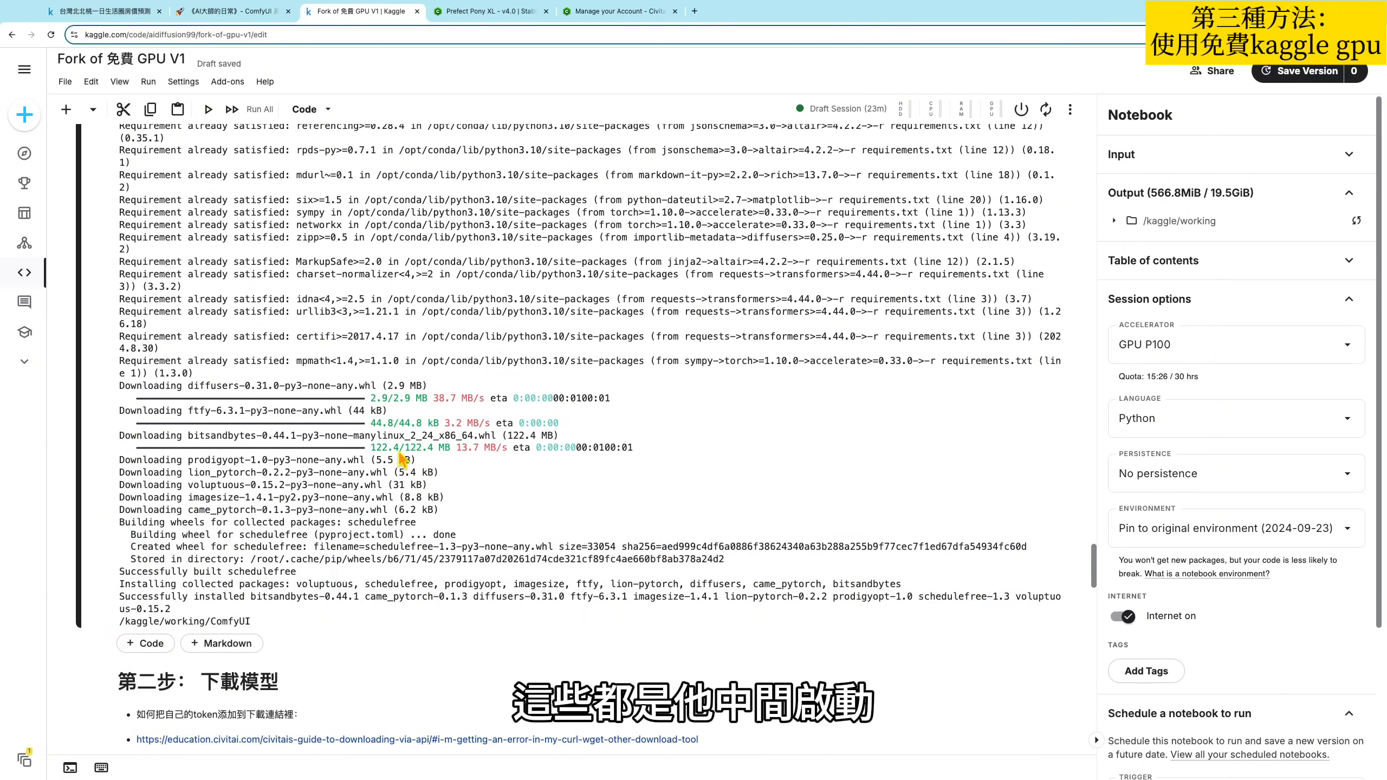
{"action": "scroll", "coordinate": [299, 373], "scroll_direction": "up", "scroll_amount": 1}
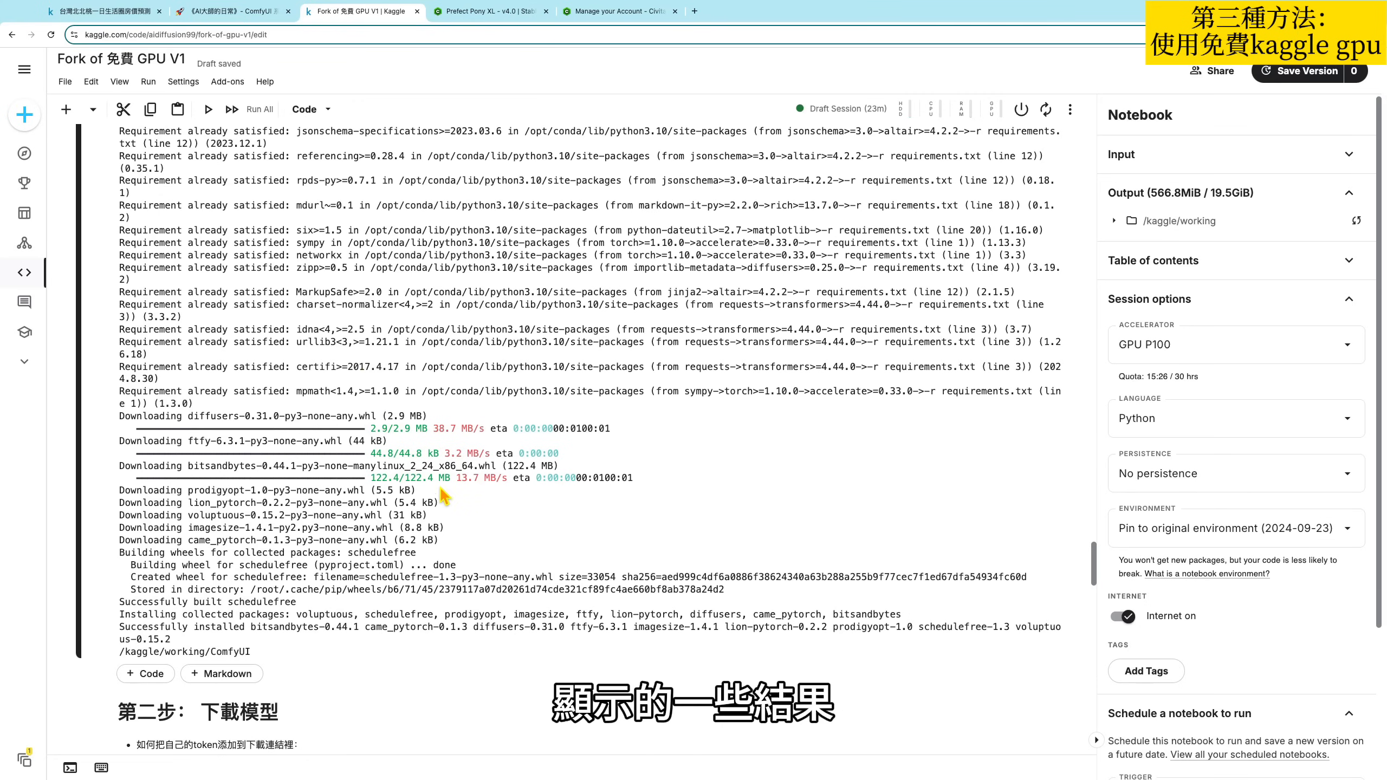
{"action": "scroll", "coordinate": [453, 499], "scroll_direction": "up", "scroll_amount": 1}
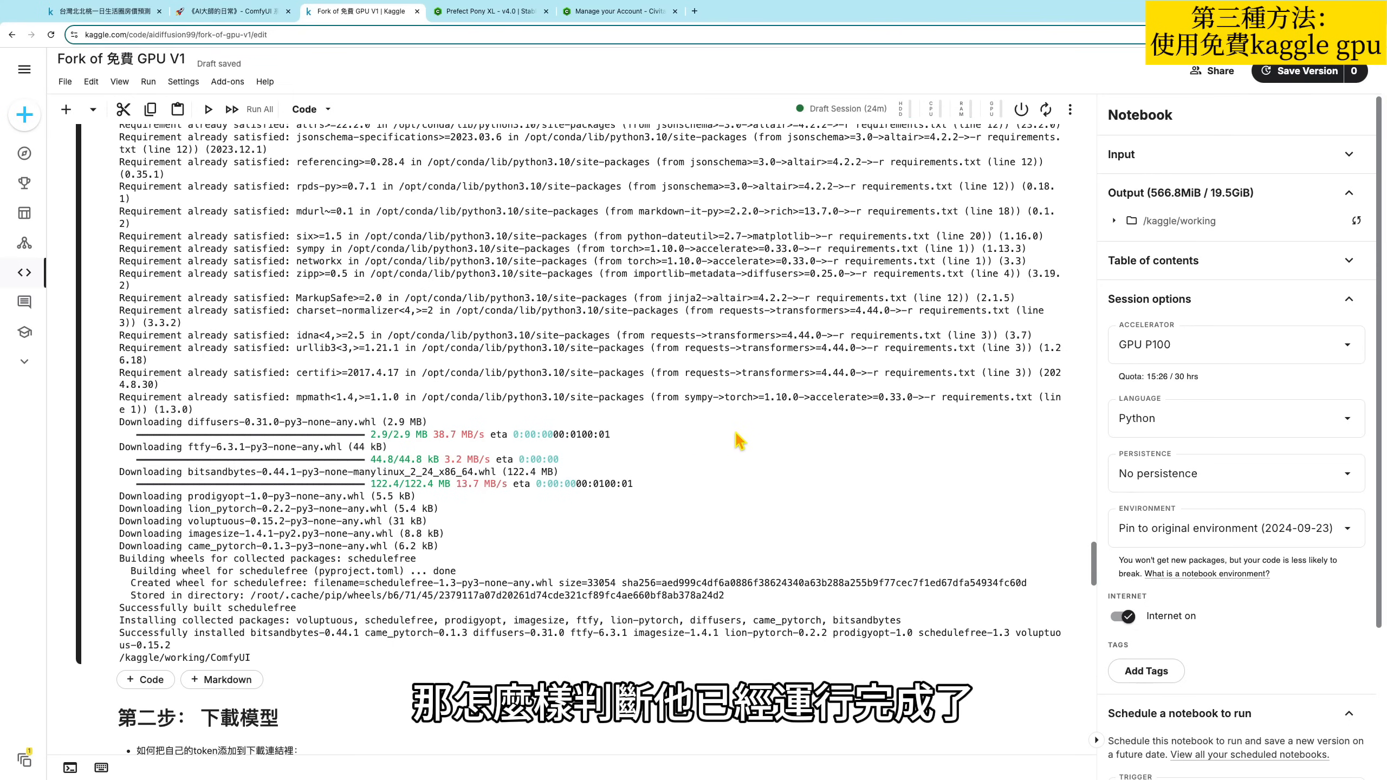
{"action": "scroll", "coordinate": [732, 443], "scroll_direction": "up", "scroll_amount": 15}
{"action": "scroll", "coordinate": [713, 443], "scroll_direction": "up", "scroll_amount": 20}
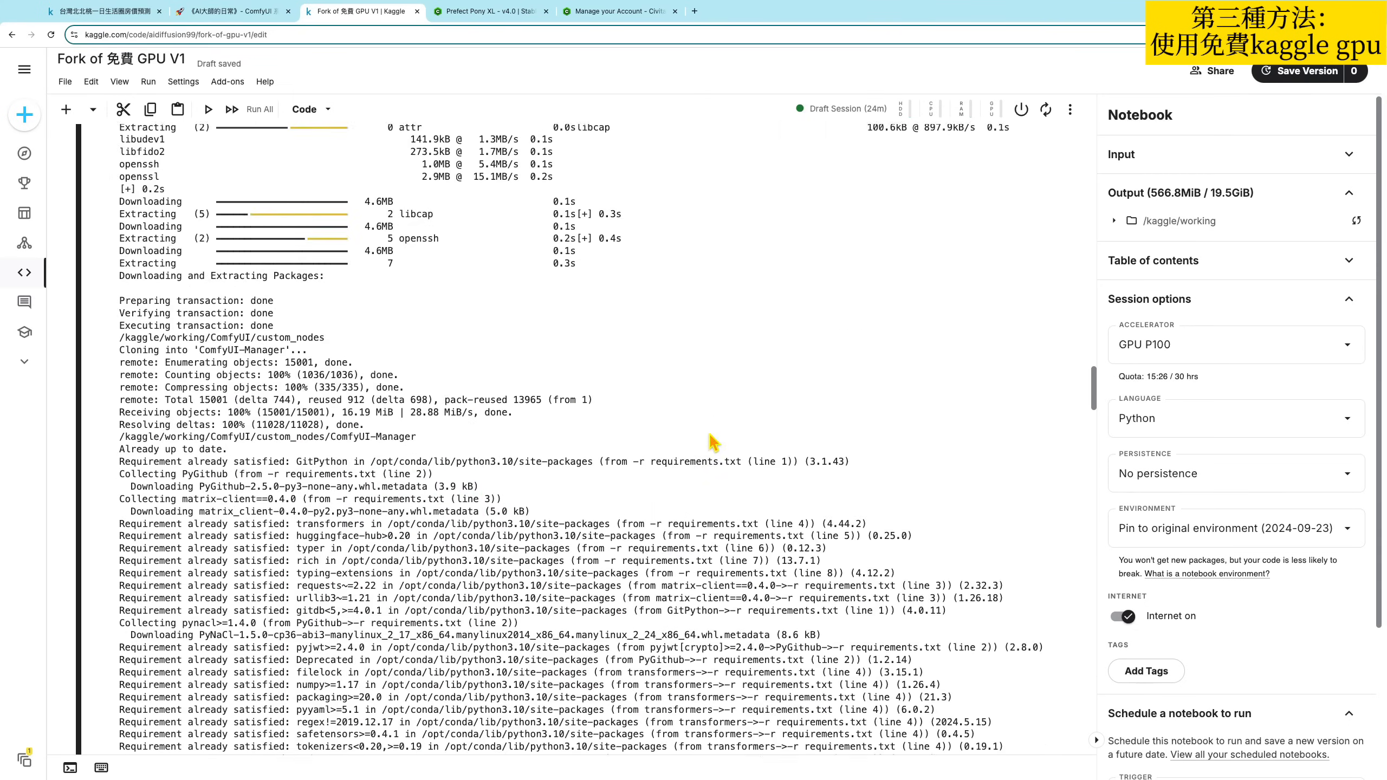
{"action": "scroll", "coordinate": [712, 443], "scroll_direction": "up", "scroll_amount": 15}
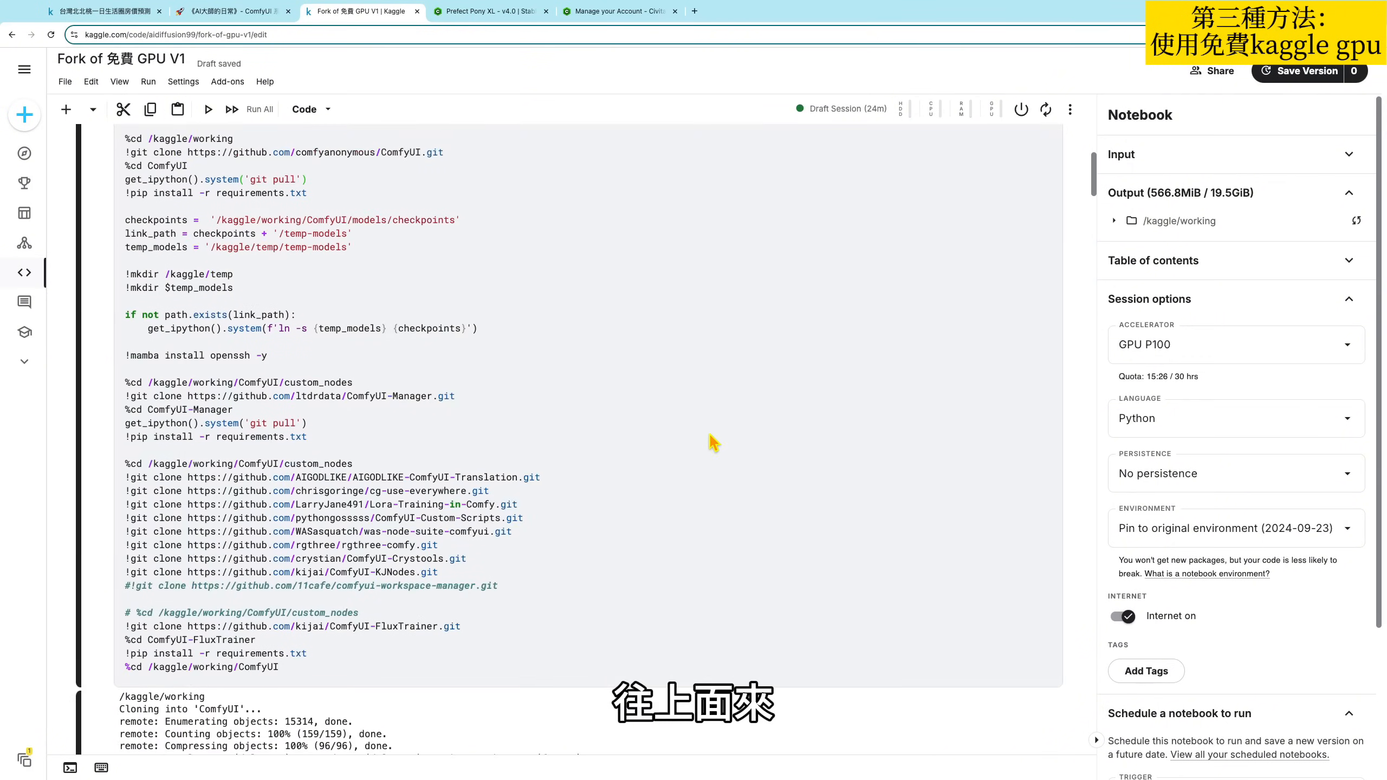
{"action": "left_click", "coordinate": [587, 376]}
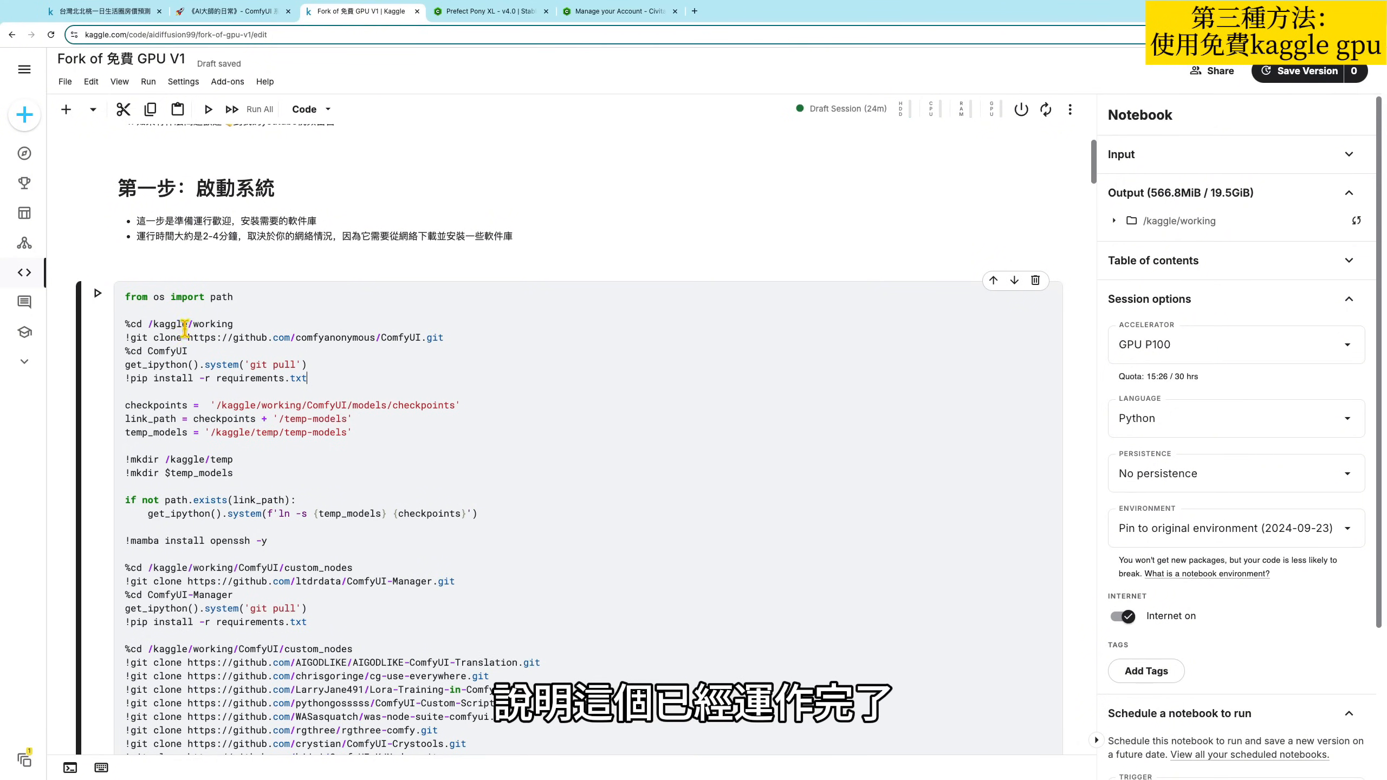
- Run the Flux model download cell under 第二步：下載模型 to fetch the checkpoint, VAE and both CLIP files
{"action": "scroll", "coordinate": [588, 432], "scroll_direction": "down", "scroll_amount": 20}
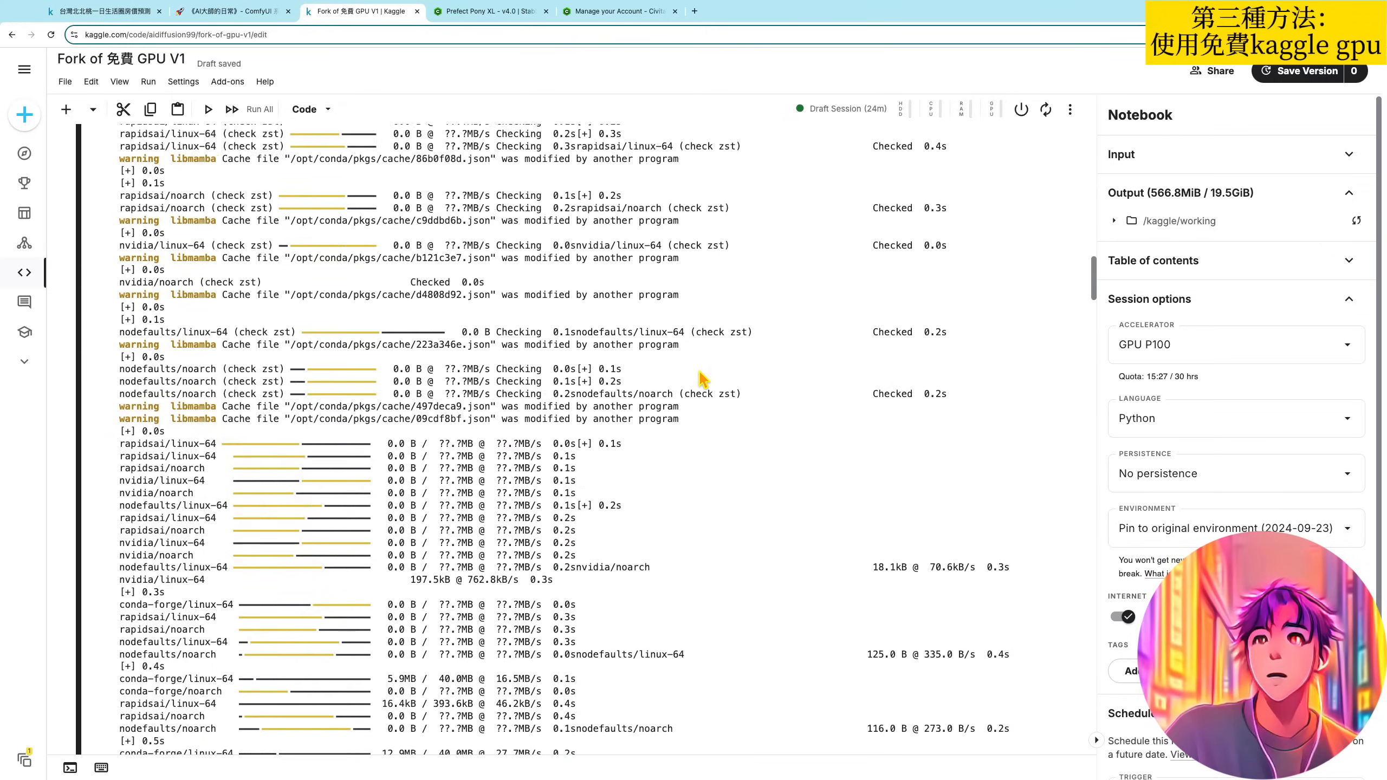
{"action": "scroll", "coordinate": [699, 381], "scroll_direction": "down", "scroll_amount": 20}
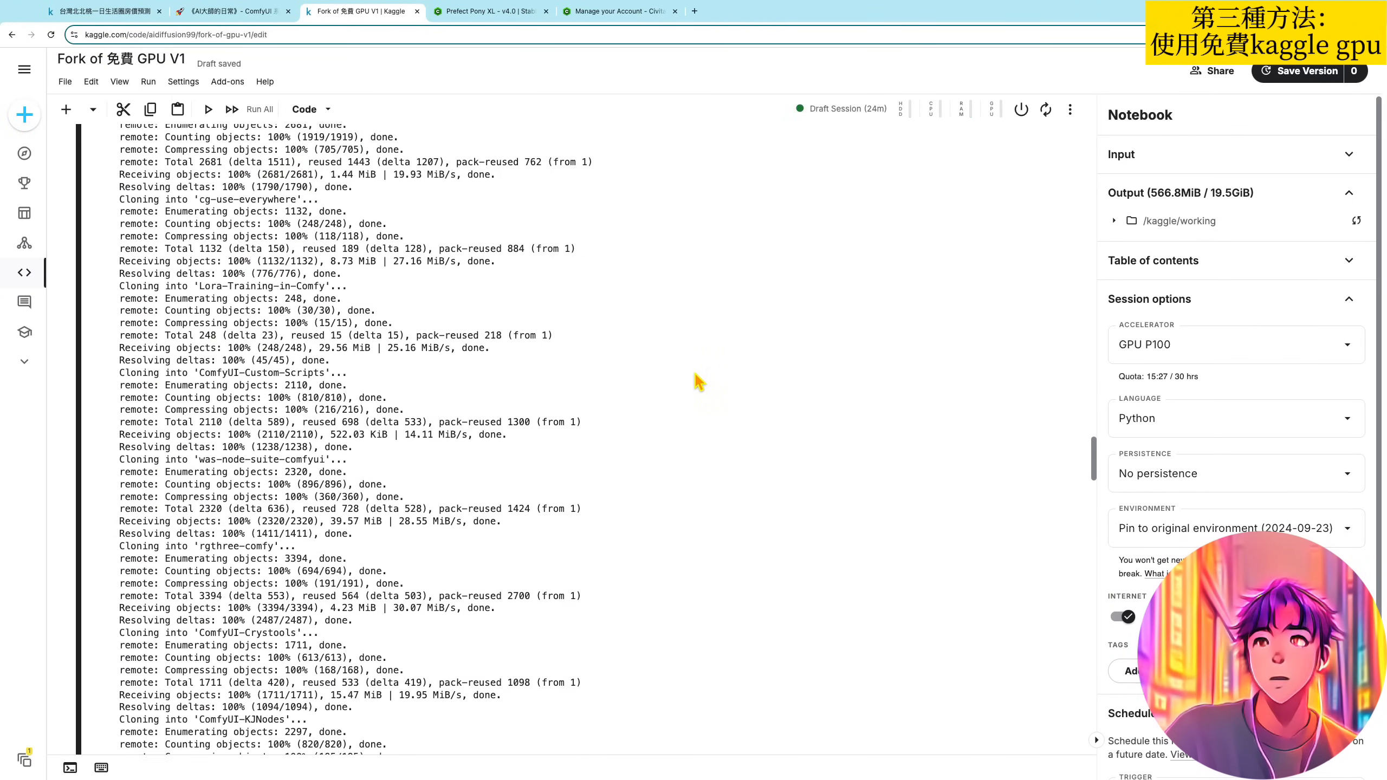
{"action": "scroll", "coordinate": [693, 372], "scroll_direction": "down", "scroll_amount": 10}
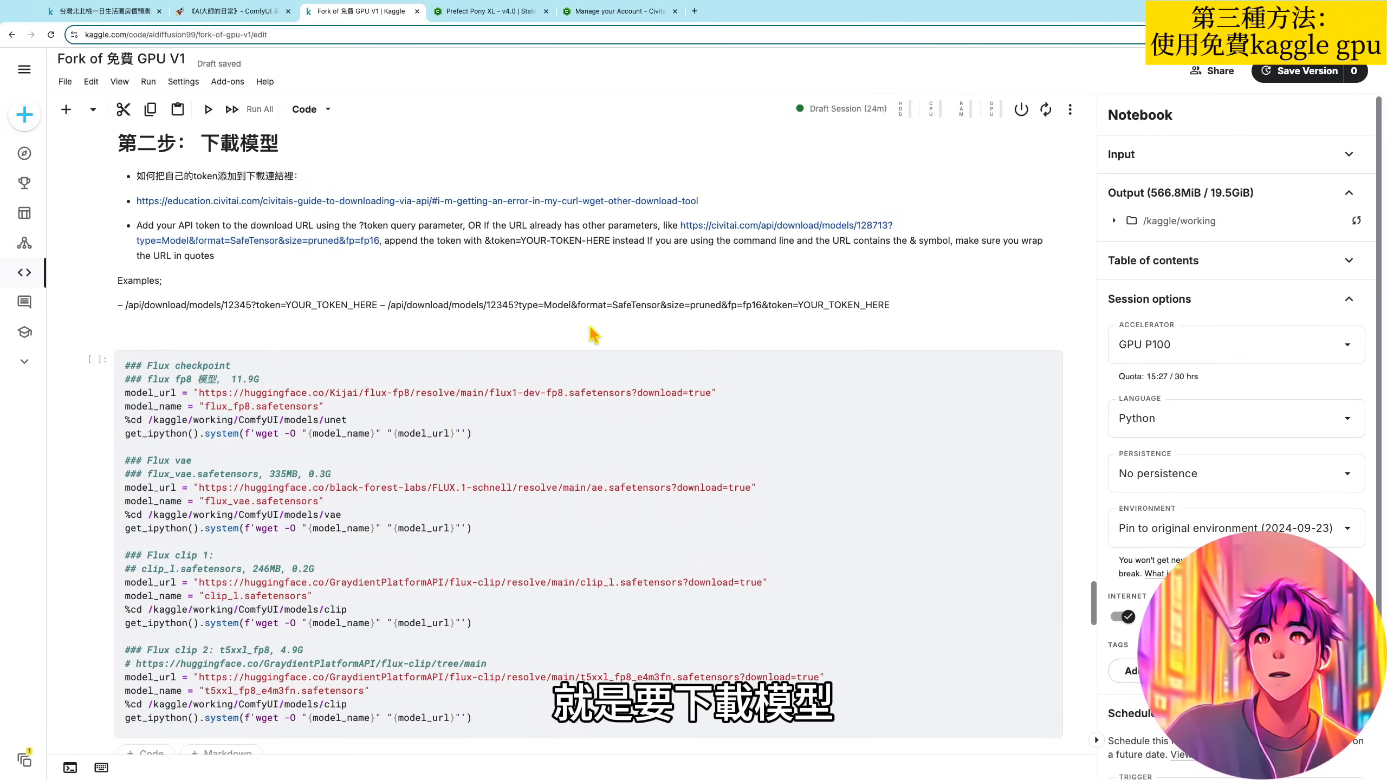
{"action": "left_click", "coordinate": [592, 276]}
{"action": "scroll", "coordinate": [619, 326], "scroll_direction": "down", "scroll_amount": 1}
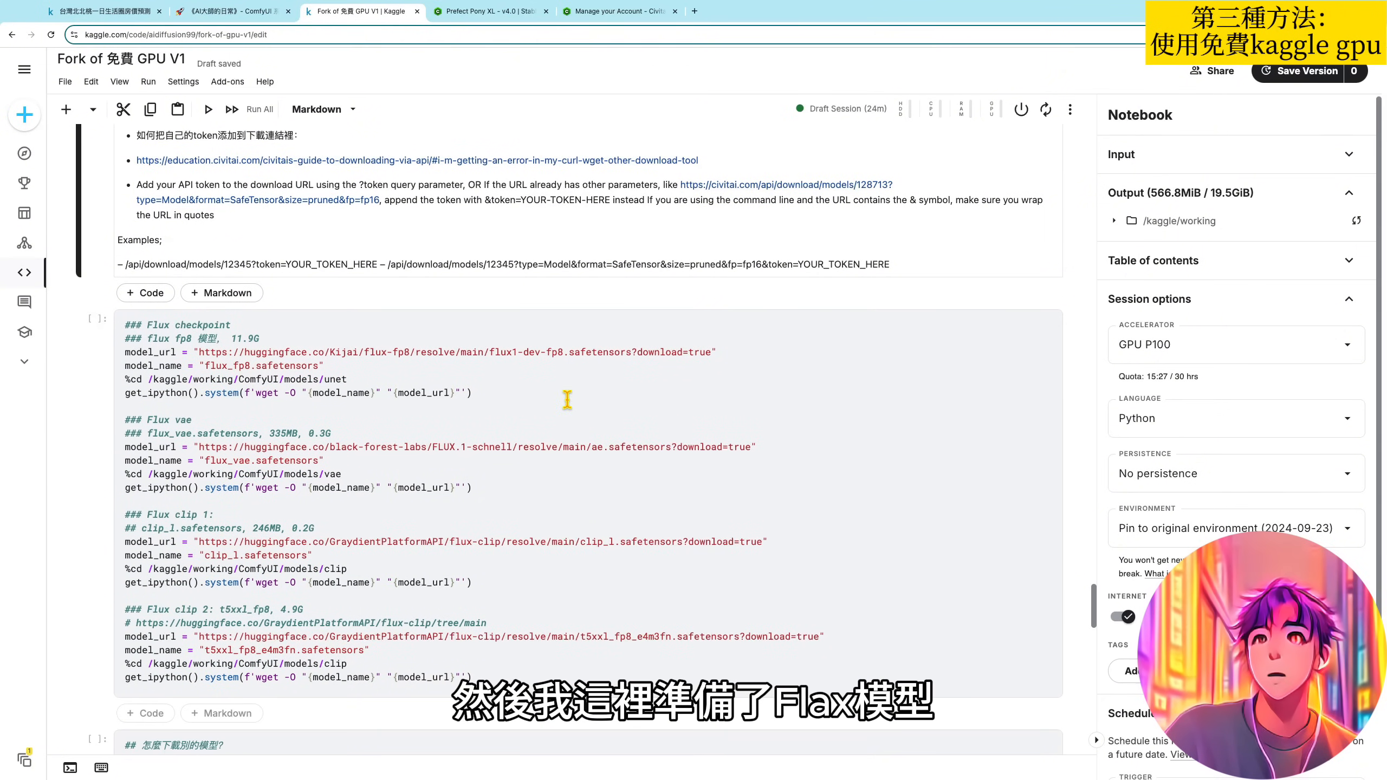
{"action": "left_click", "coordinate": [536, 439]}
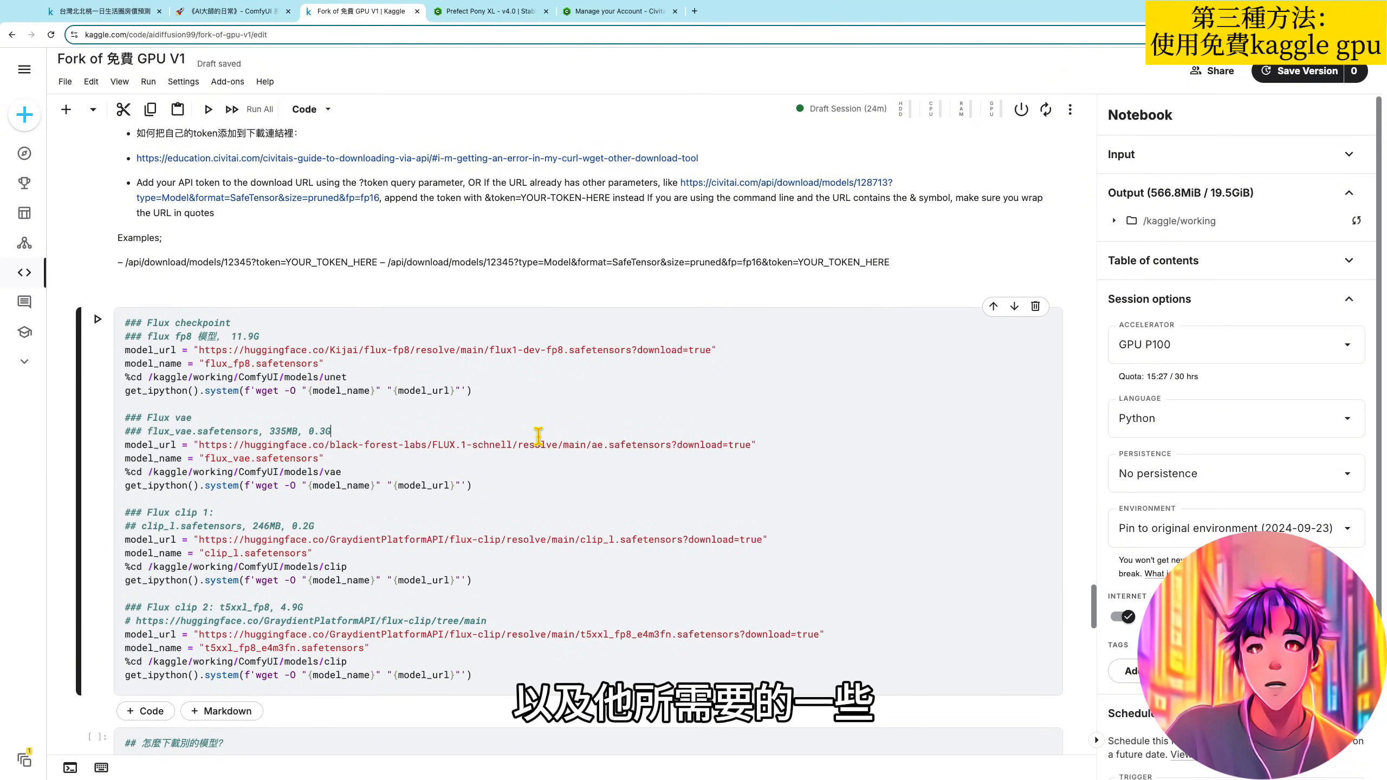
{"action": "left_click", "coordinate": [239, 407]}
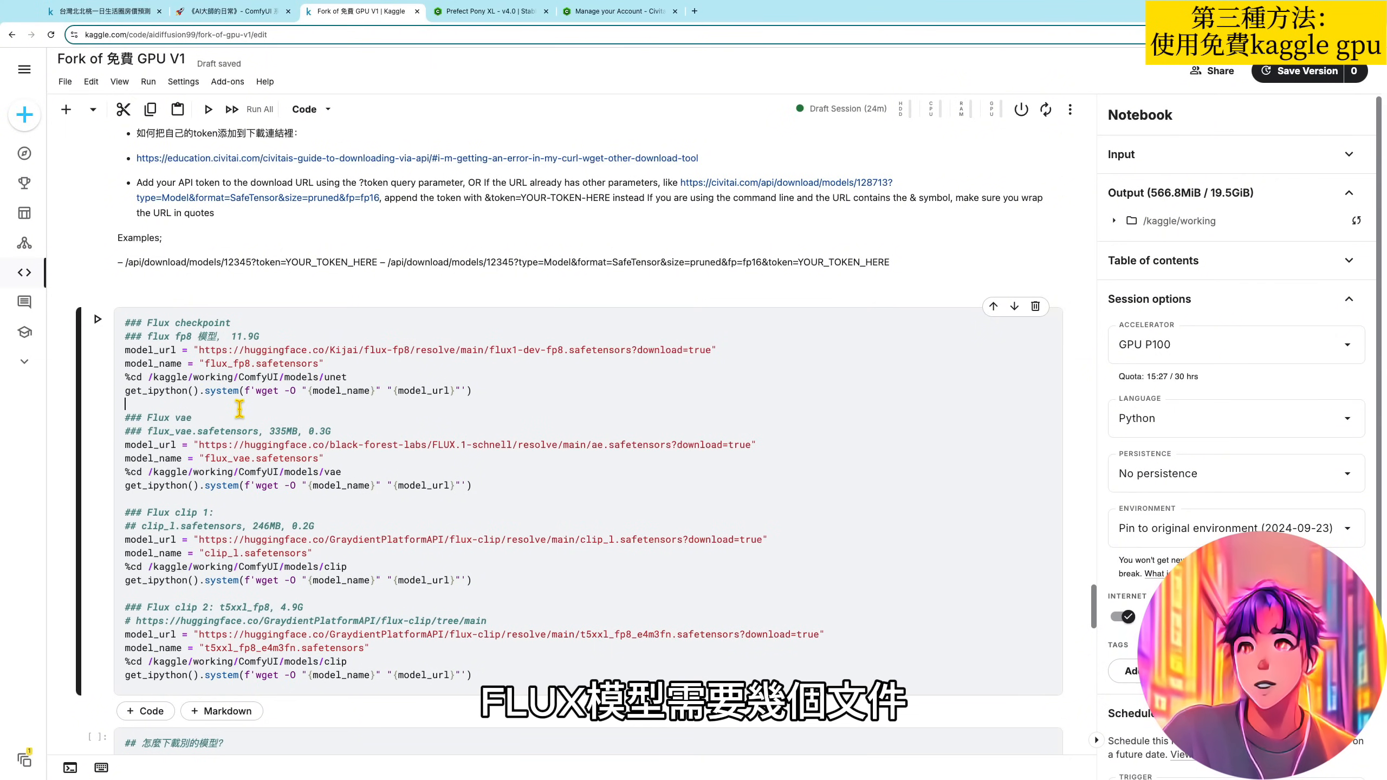
{"action": "left_click", "coordinate": [197, 337]}
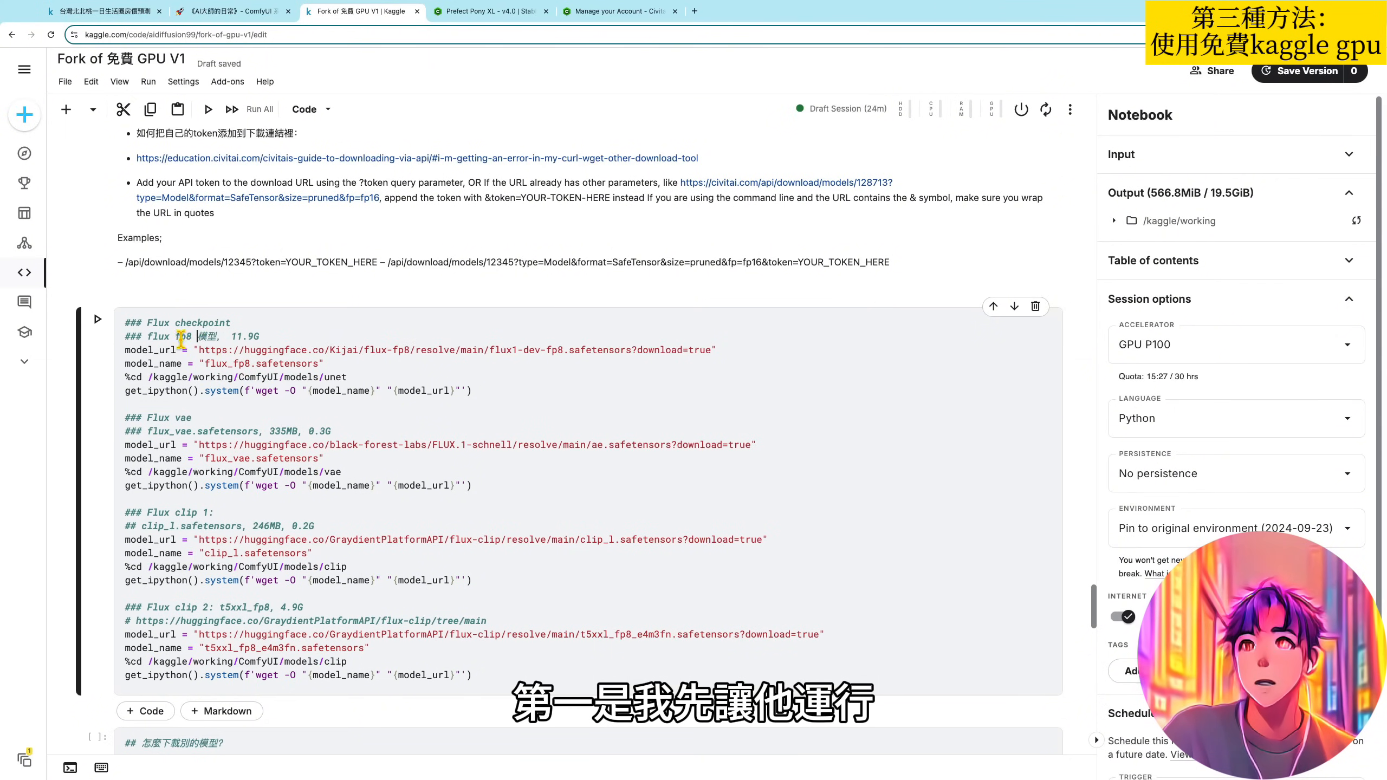
{"action": "left_click", "coordinate": [97, 319]}
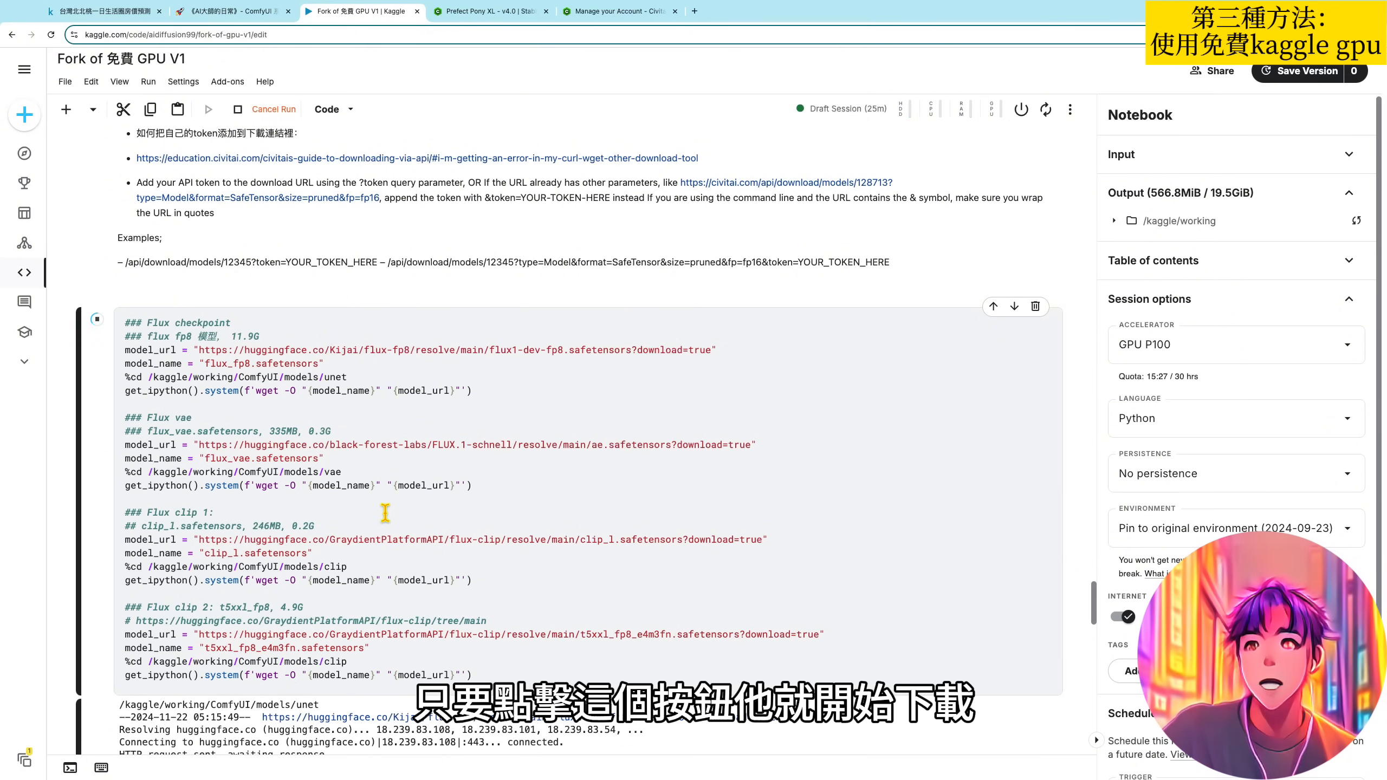
- Check the download progress of flux_fp8.safetensors in the cell's output
{"action": "scroll", "coordinate": [410, 525], "scroll_direction": "down", "scroll_amount": 9}
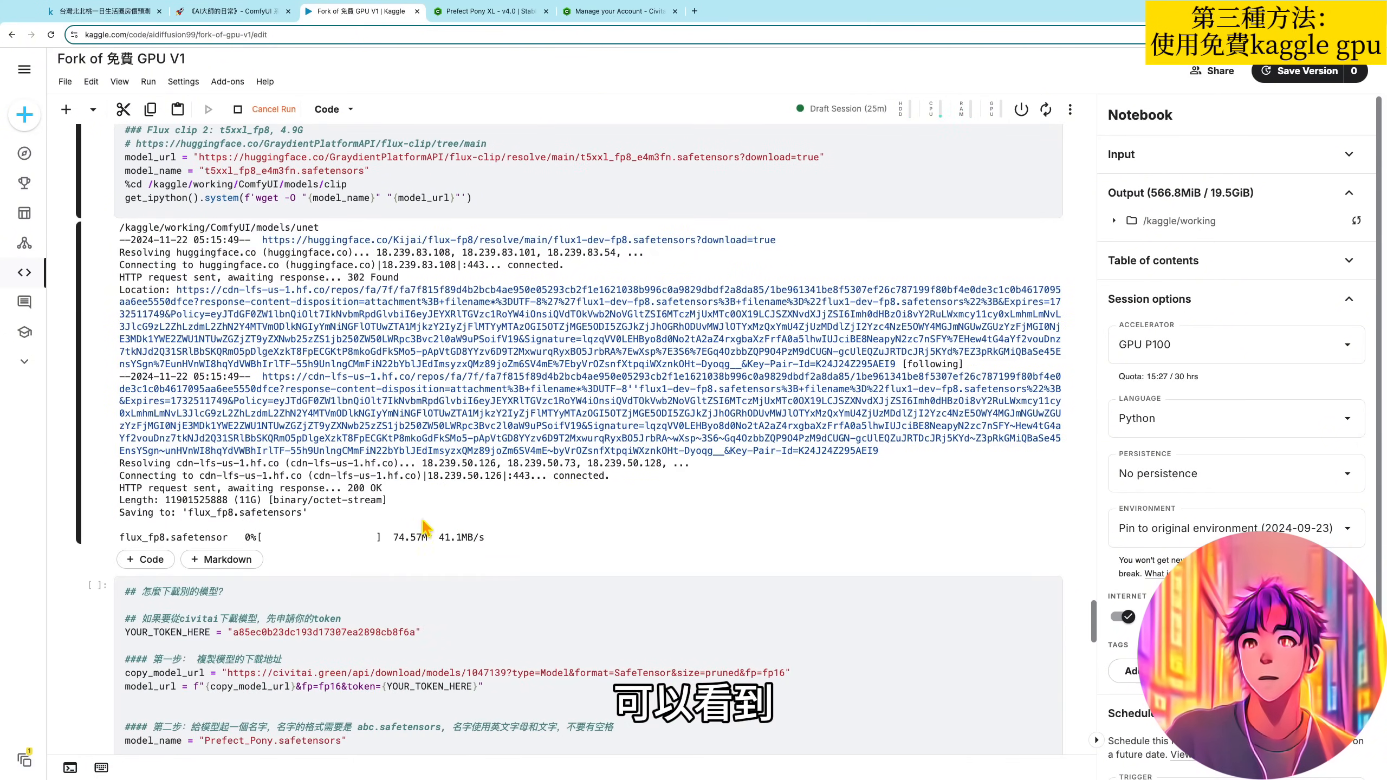
{"action": "left_click_drag", "start_coordinate": [143, 536], "coordinate": [297, 535]}
{"action": "left_click", "coordinate": [306, 535]}
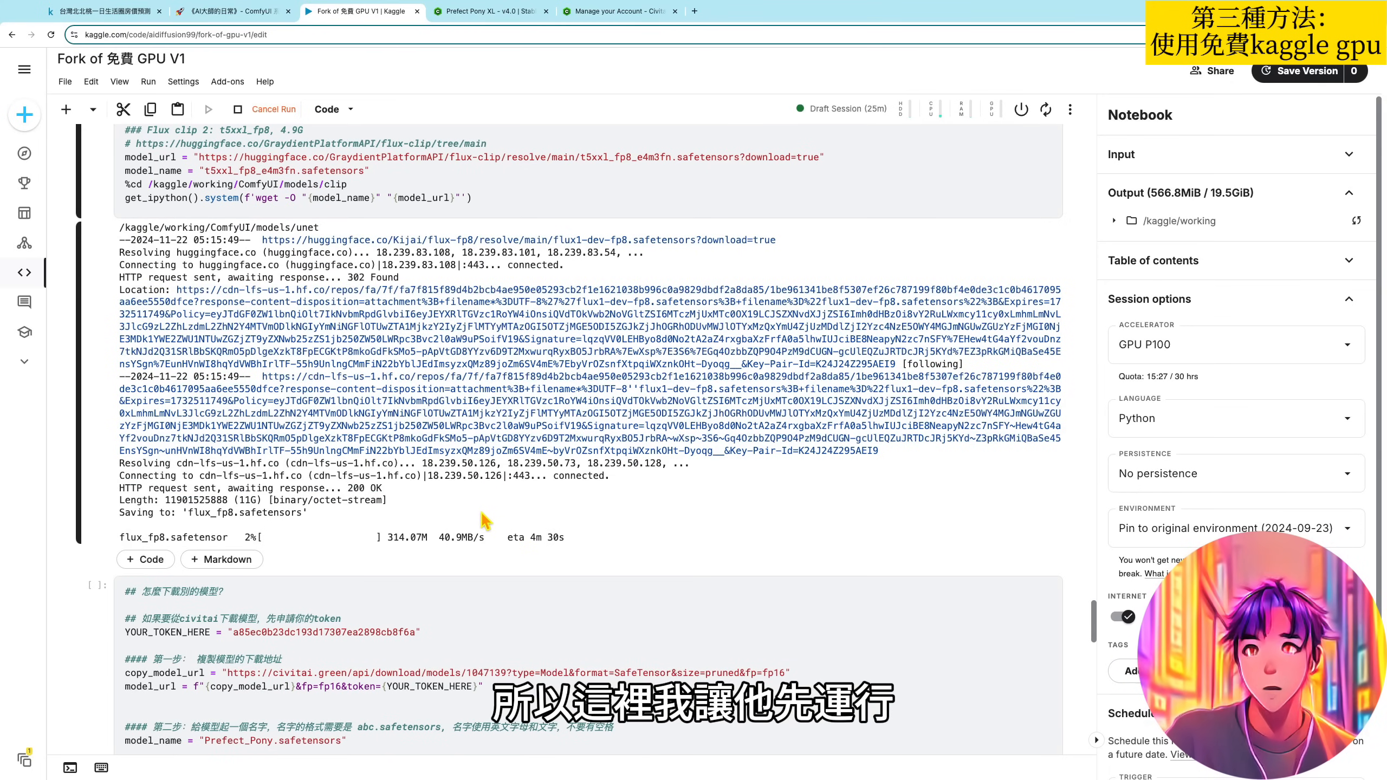
- Examine the Flux checkpoint, VAE and two CLIP entries in the download cell and compare their sizes with the notebook's output storage limit
{"action": "scroll", "coordinate": [481, 516], "scroll_direction": "up", "scroll_amount": 10}
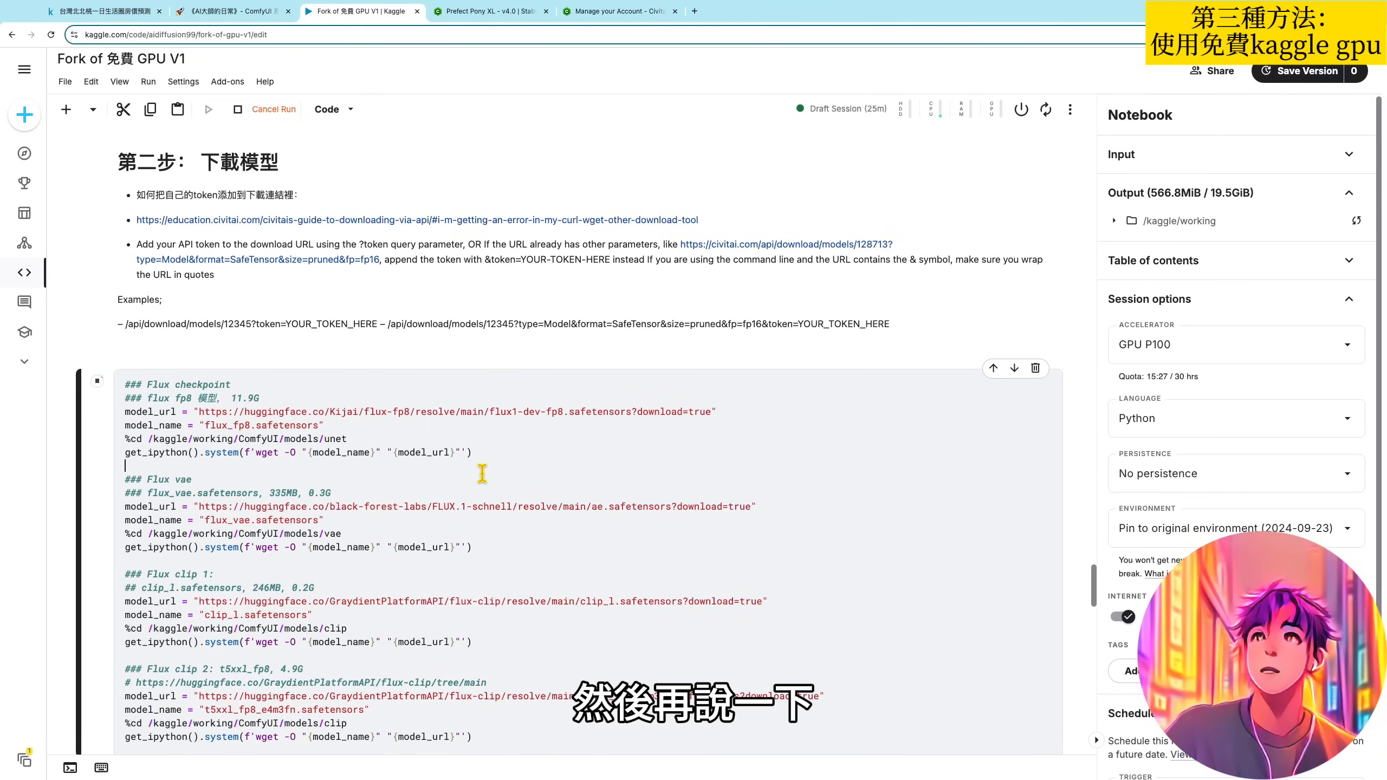
{"action": "scroll", "coordinate": [483, 473], "scroll_direction": "down", "scroll_amount": 2}
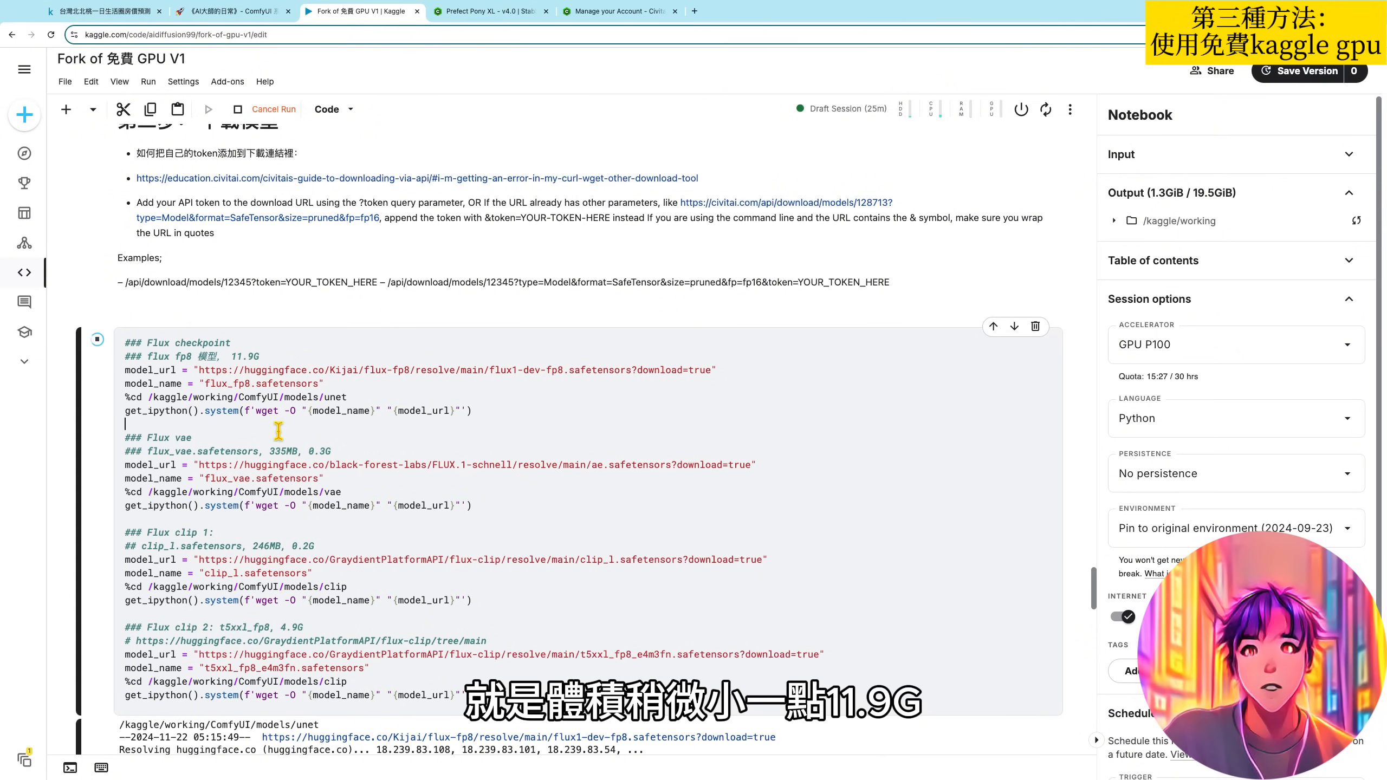
{"action": "scroll", "coordinate": [363, 436], "scroll_direction": "down", "scroll_amount": 1}
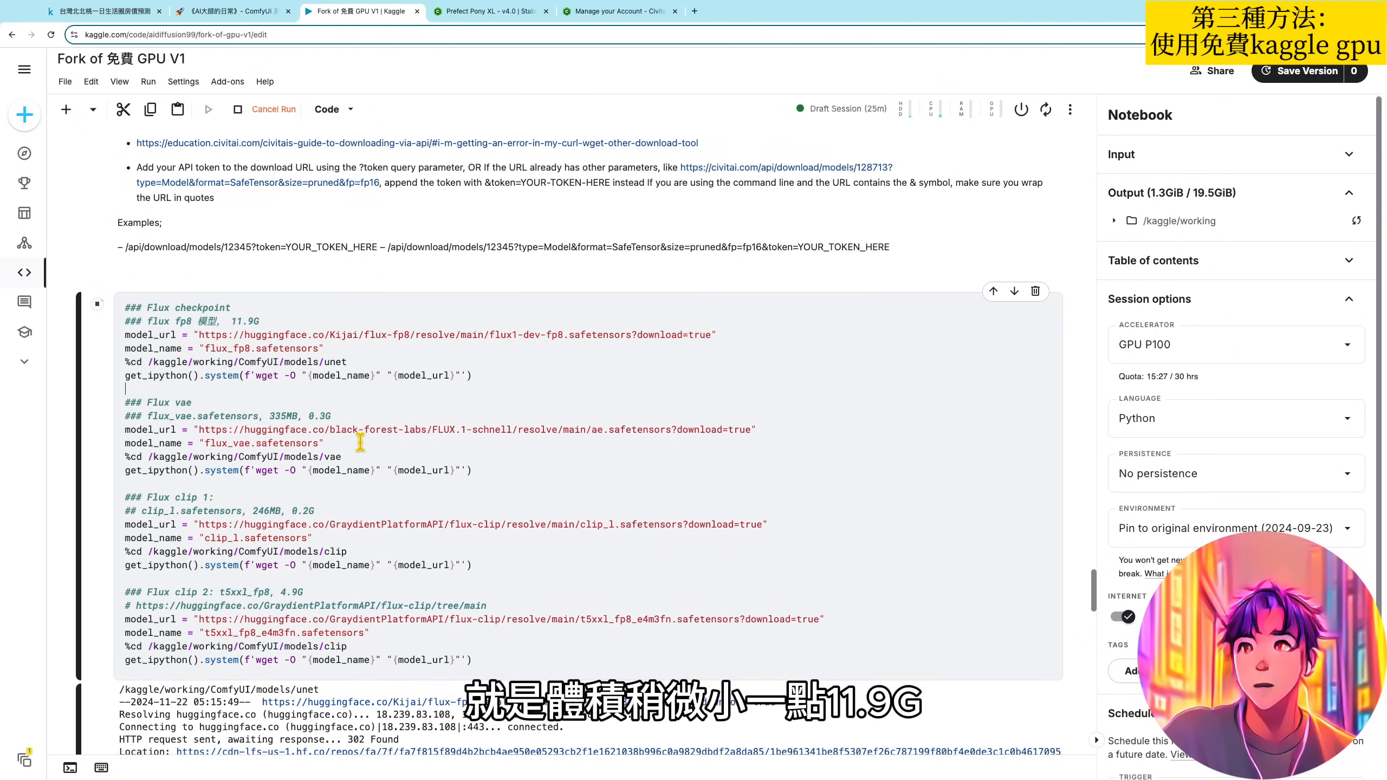
{"action": "left_click", "coordinate": [295, 456]}
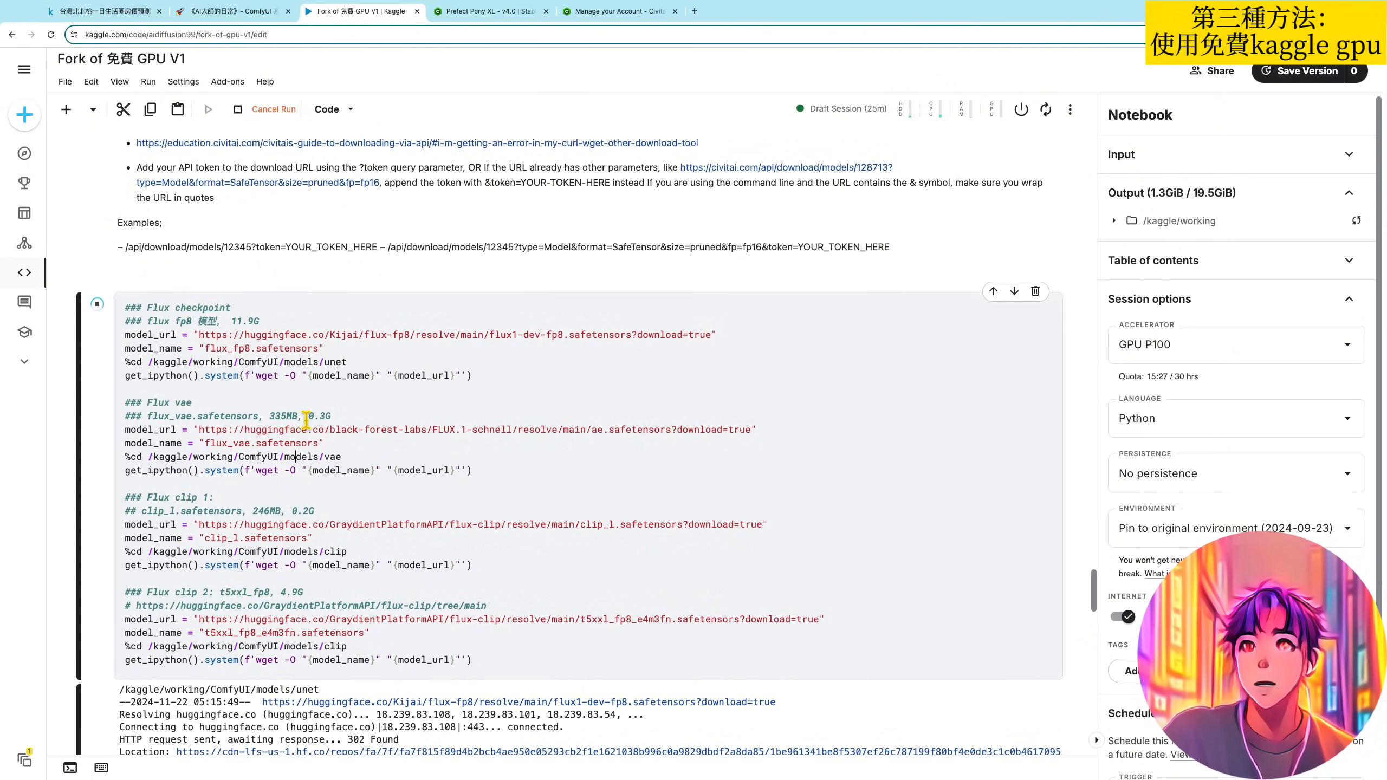
{"action": "scroll", "coordinate": [346, 442], "scroll_direction": "down", "scroll_amount": 1}
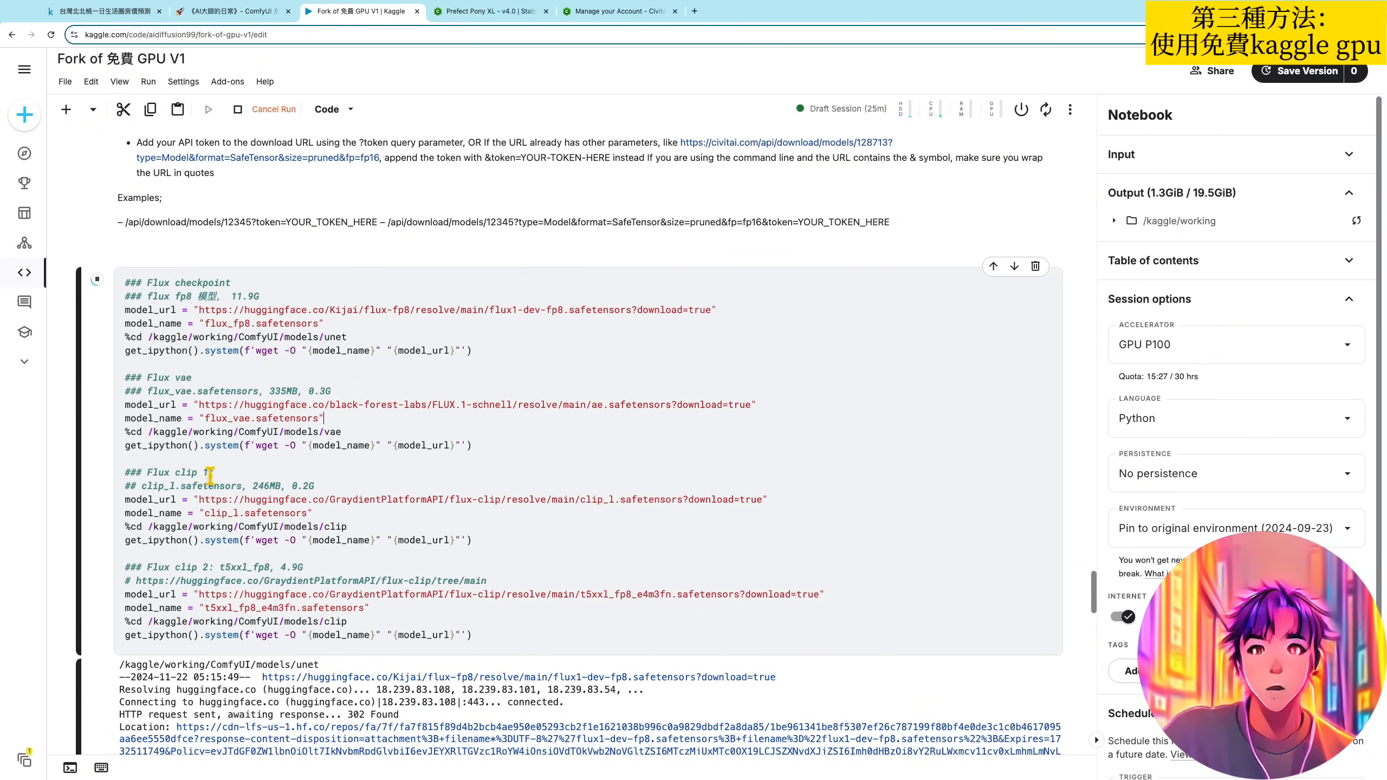
{"action": "scroll", "coordinate": [268, 474], "scroll_direction": "down", "scroll_amount": 1}
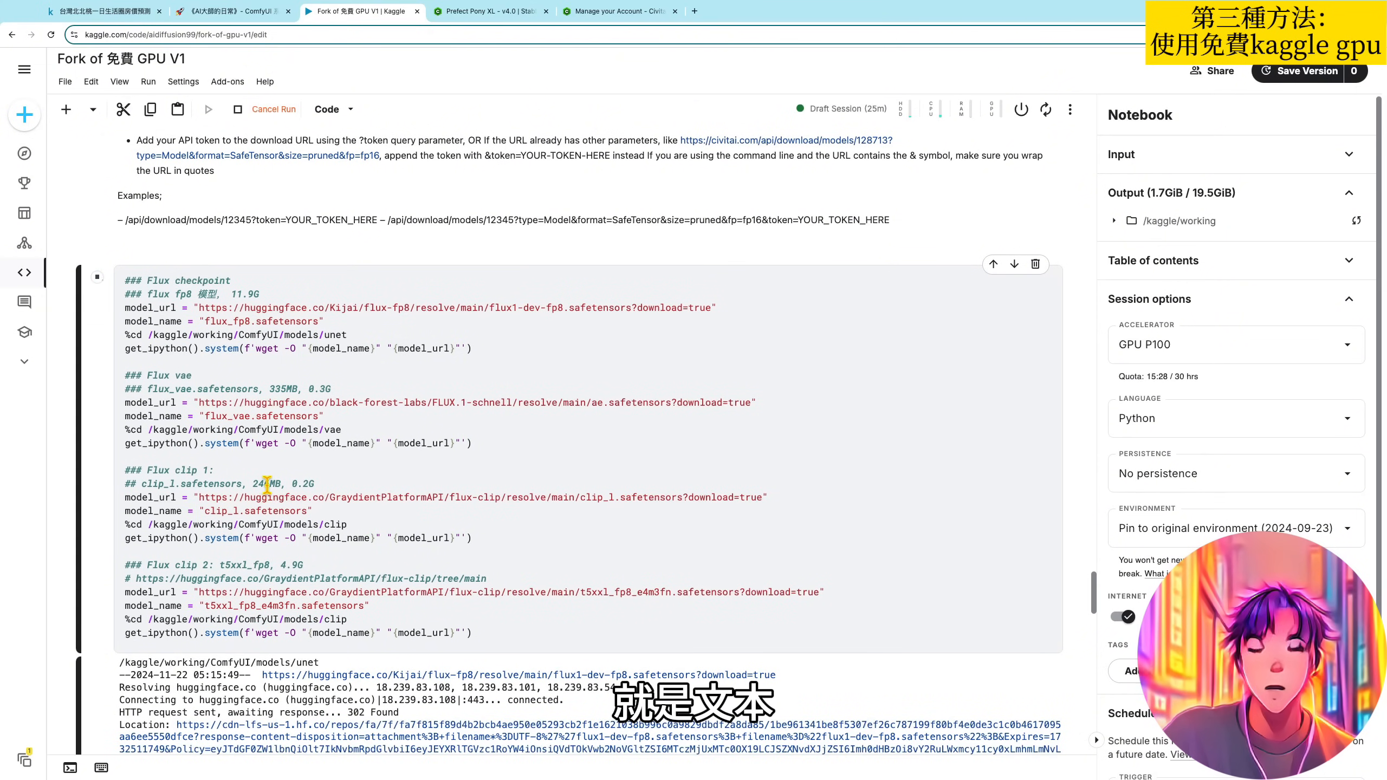
{"action": "scroll", "coordinate": [267, 484], "scroll_direction": "down", "scroll_amount": 1}
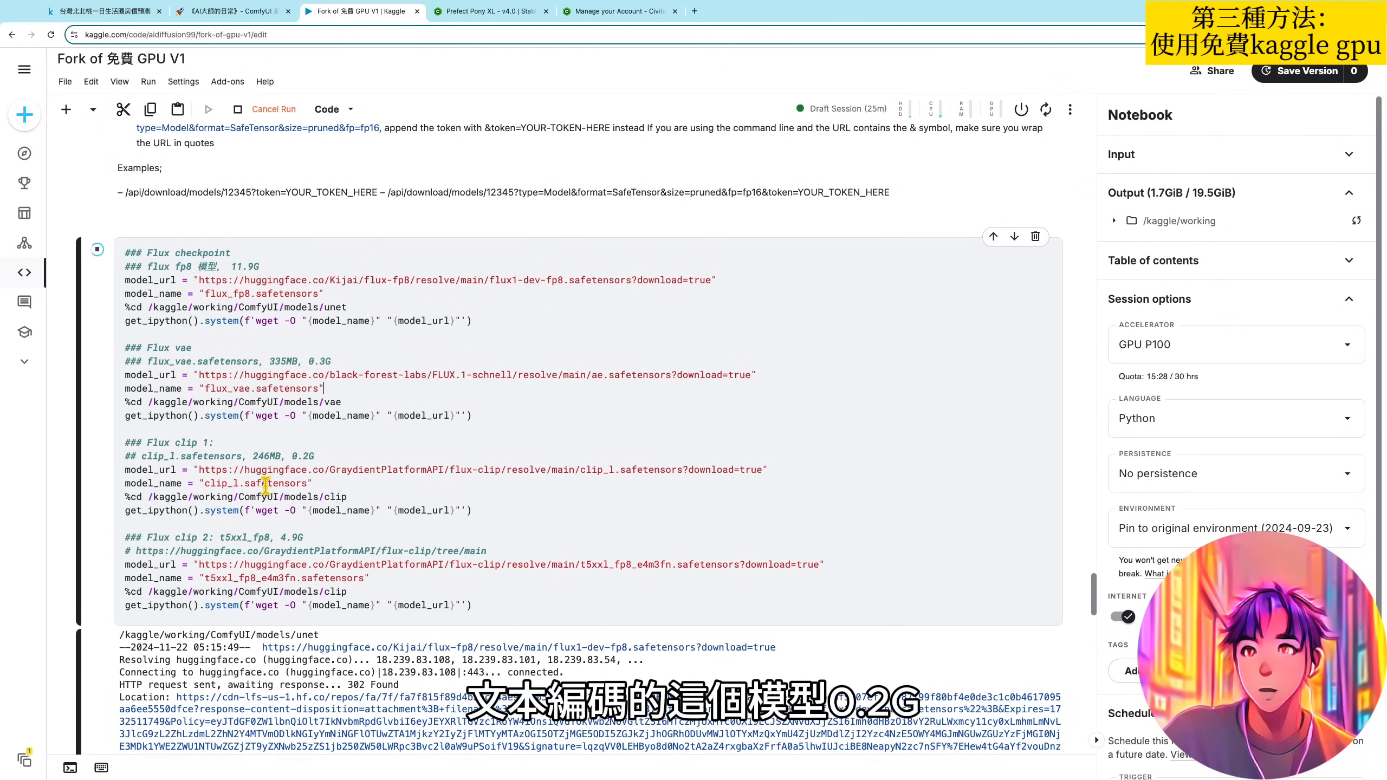
{"action": "left_click", "coordinate": [262, 483]}
{"action": "scroll", "coordinate": [186, 524], "scroll_direction": "down", "scroll_amount": 1}
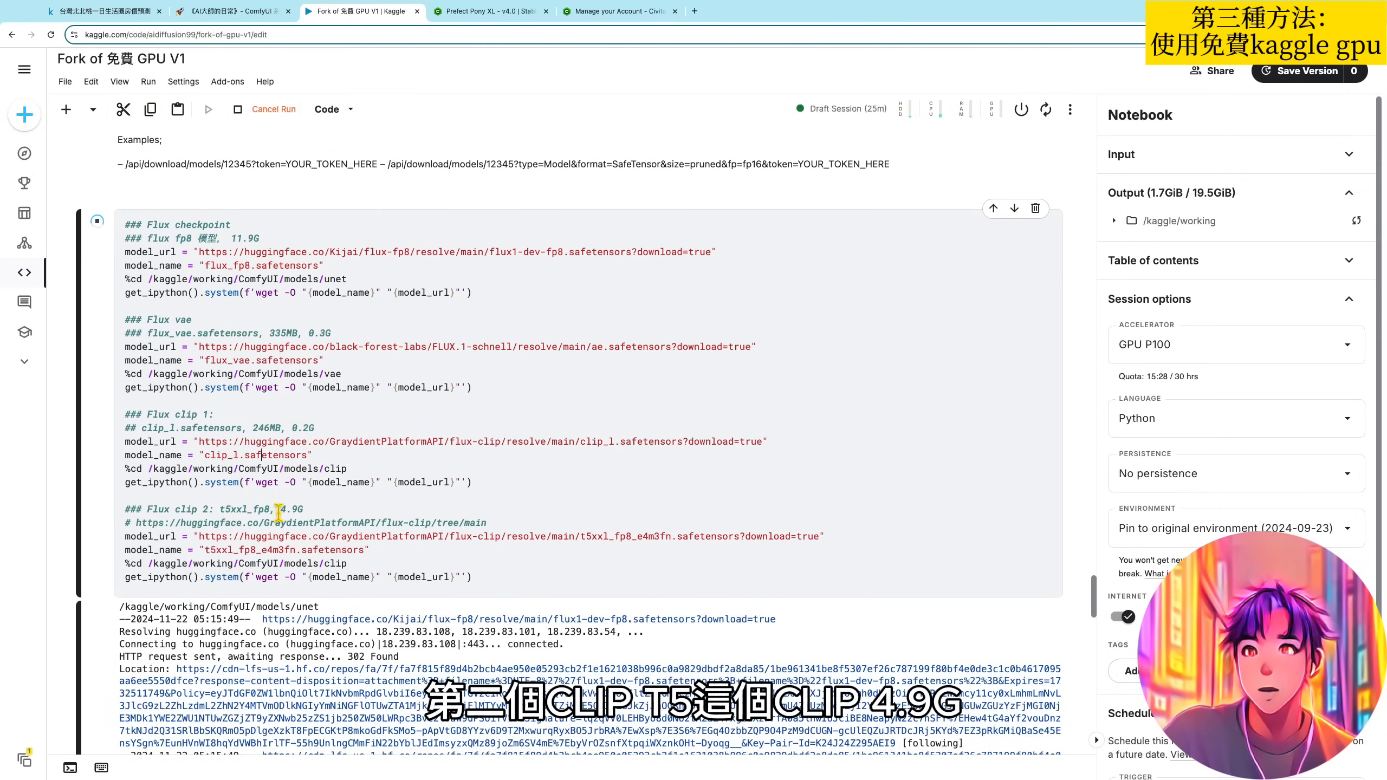
{"action": "scroll", "coordinate": [317, 511], "scroll_direction": "down", "scroll_amount": 1}
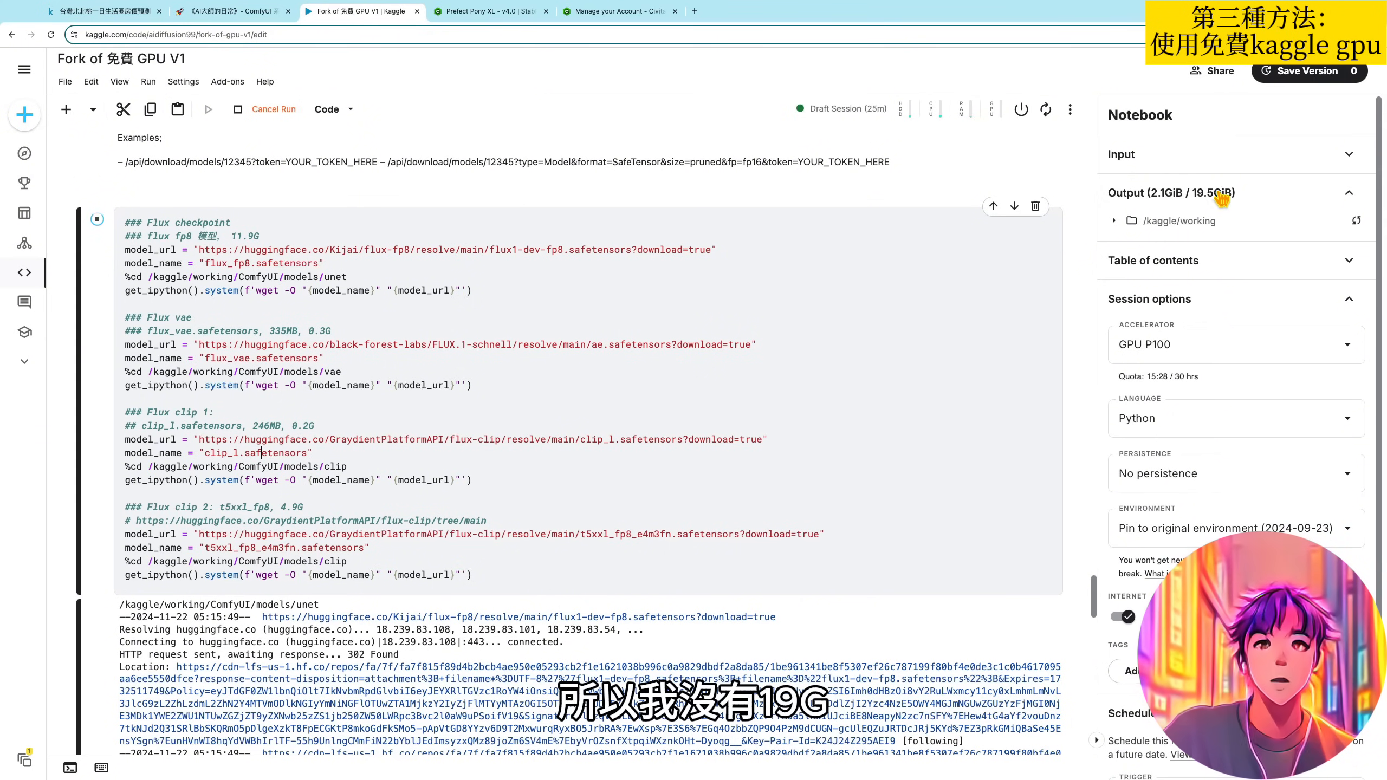
{"action": "left_click", "coordinate": [591, 416]}
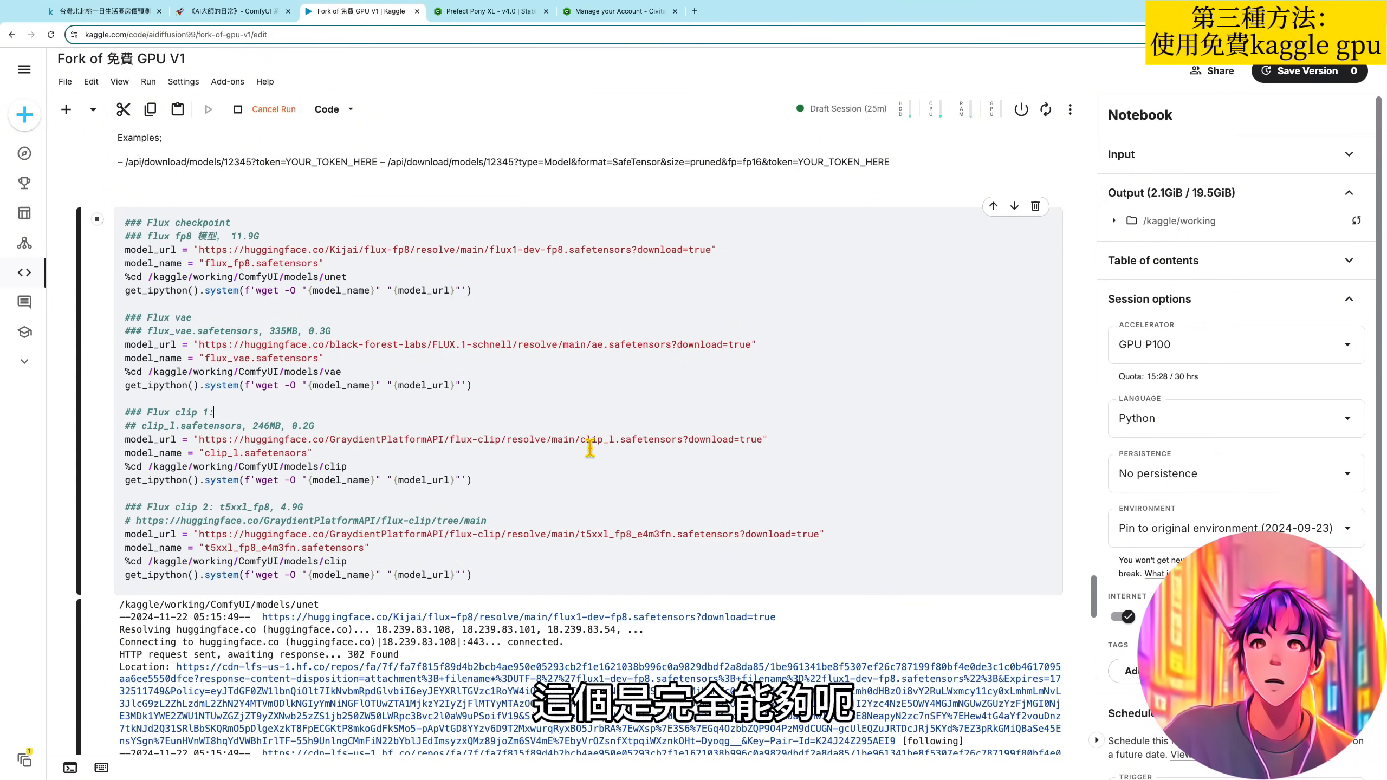
{"action": "scroll", "coordinate": [543, 456], "scroll_direction": "down", "scroll_amount": 1}
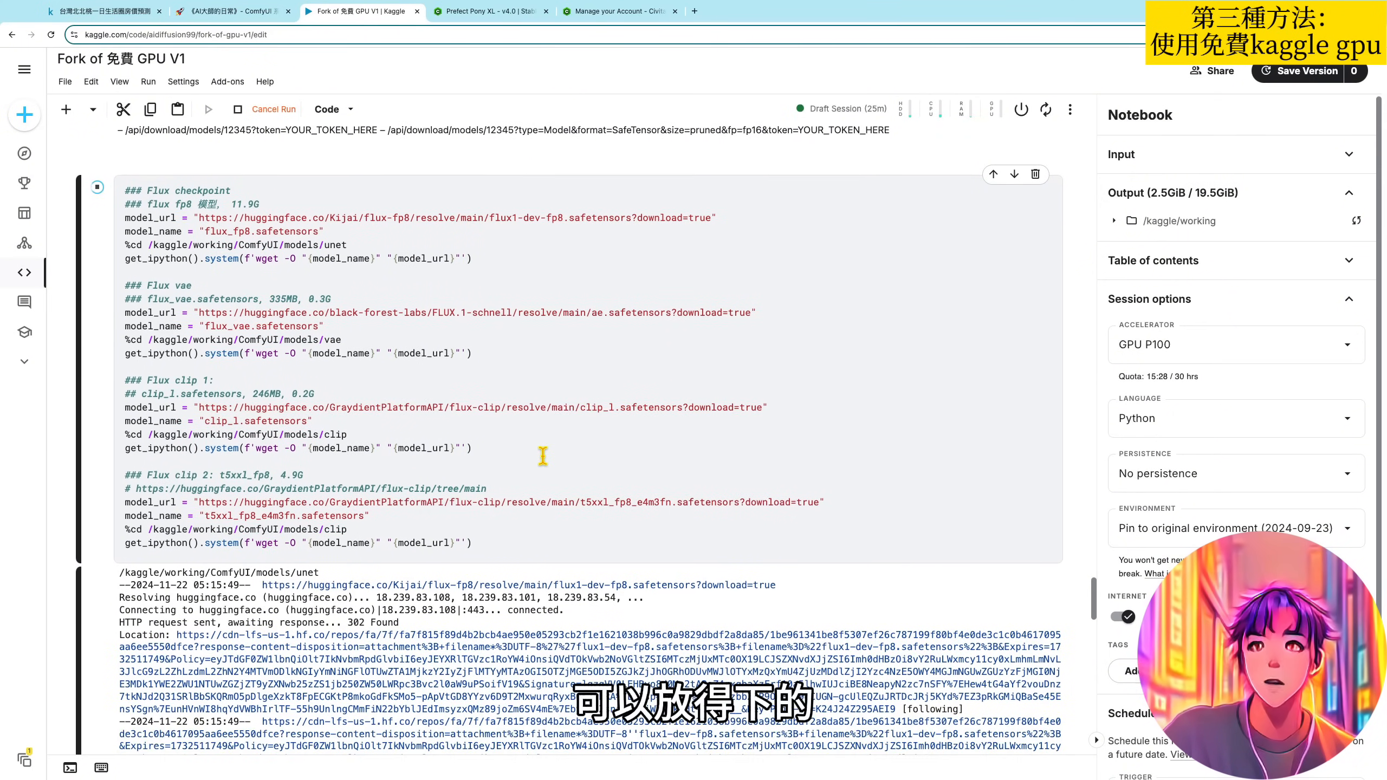
- Run the "Starting the Web UI with pinggy" cell under 第三步：啟動ComfyUI網頁
{"action": "scroll", "coordinate": [543, 456], "scroll_direction": "down", "scroll_amount": 5}
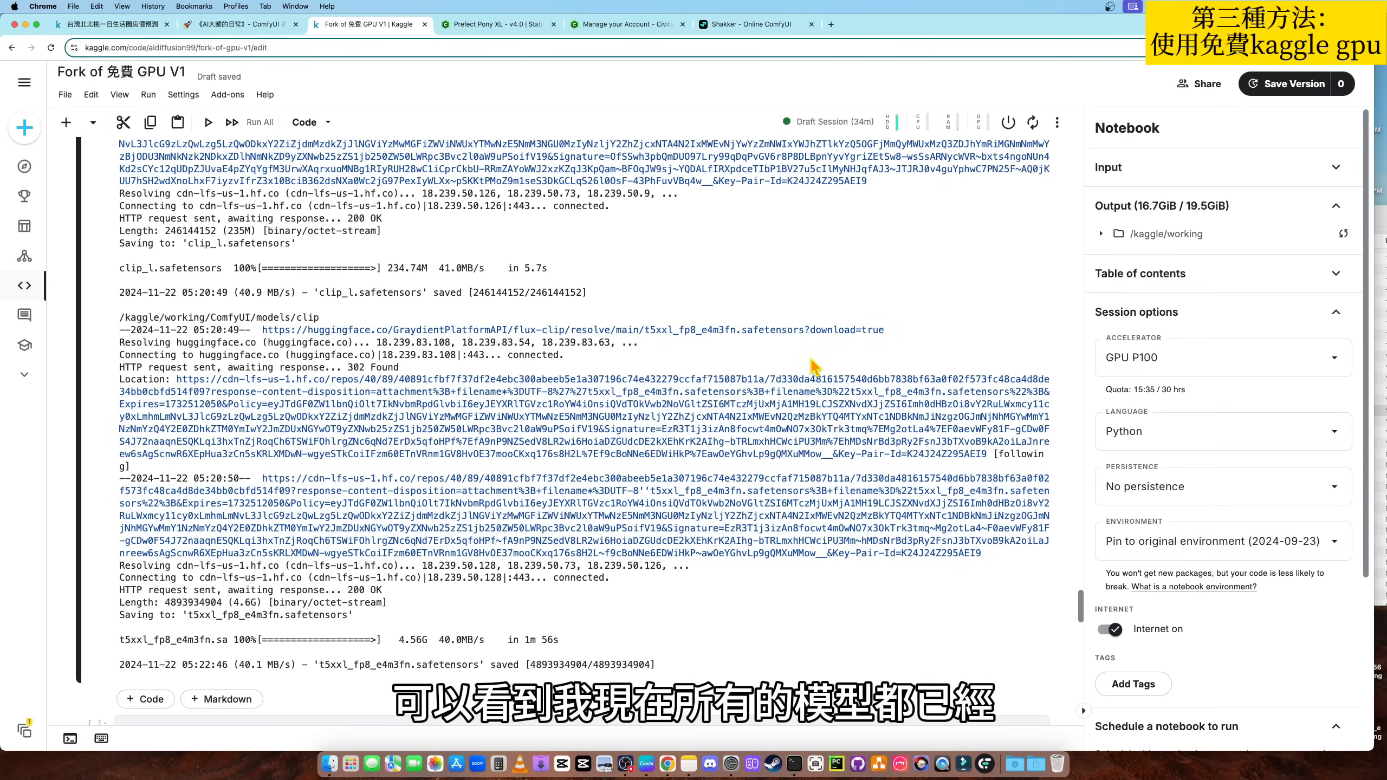
{"action": "scroll", "coordinate": [797, 354], "scroll_direction": "down", "scroll_amount": 2}
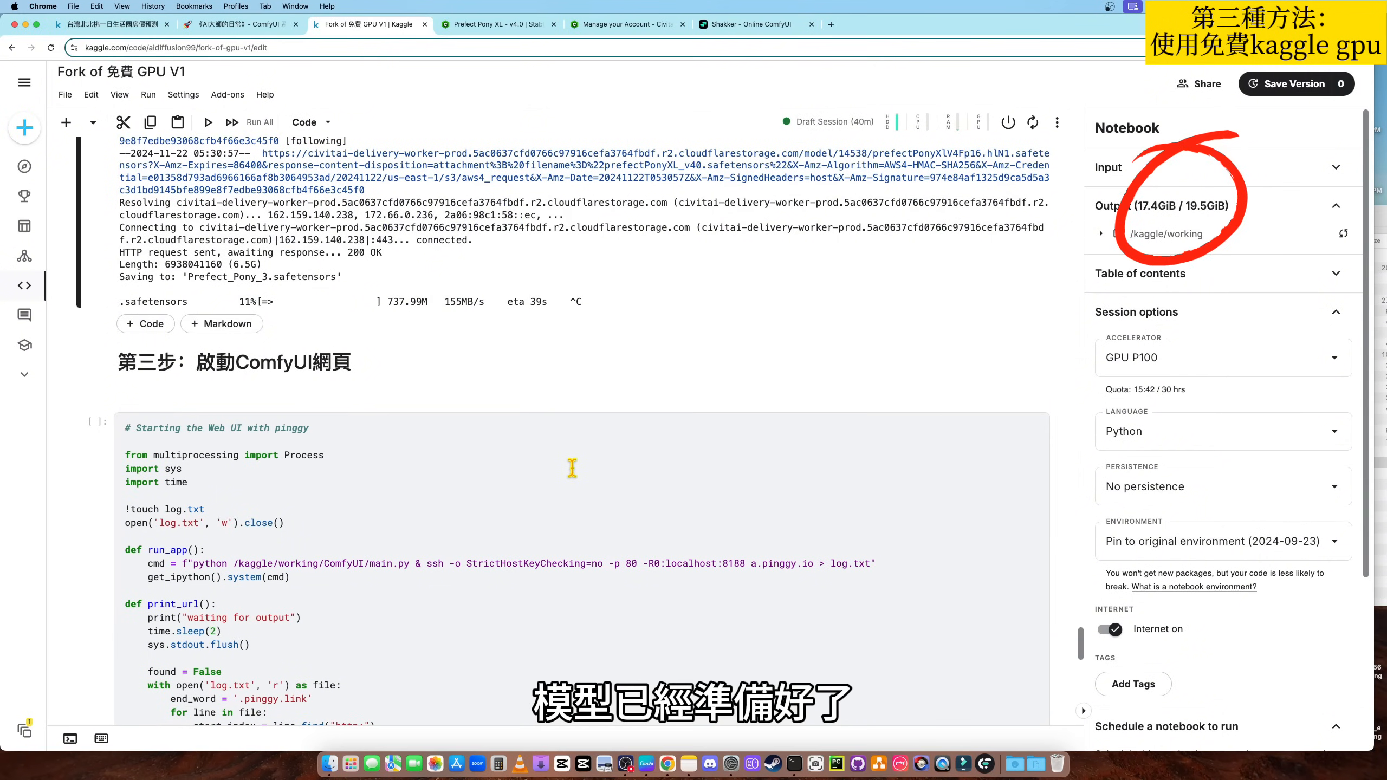
{"action": "scroll", "coordinate": [566, 415], "scroll_direction": "down", "scroll_amount": 3}
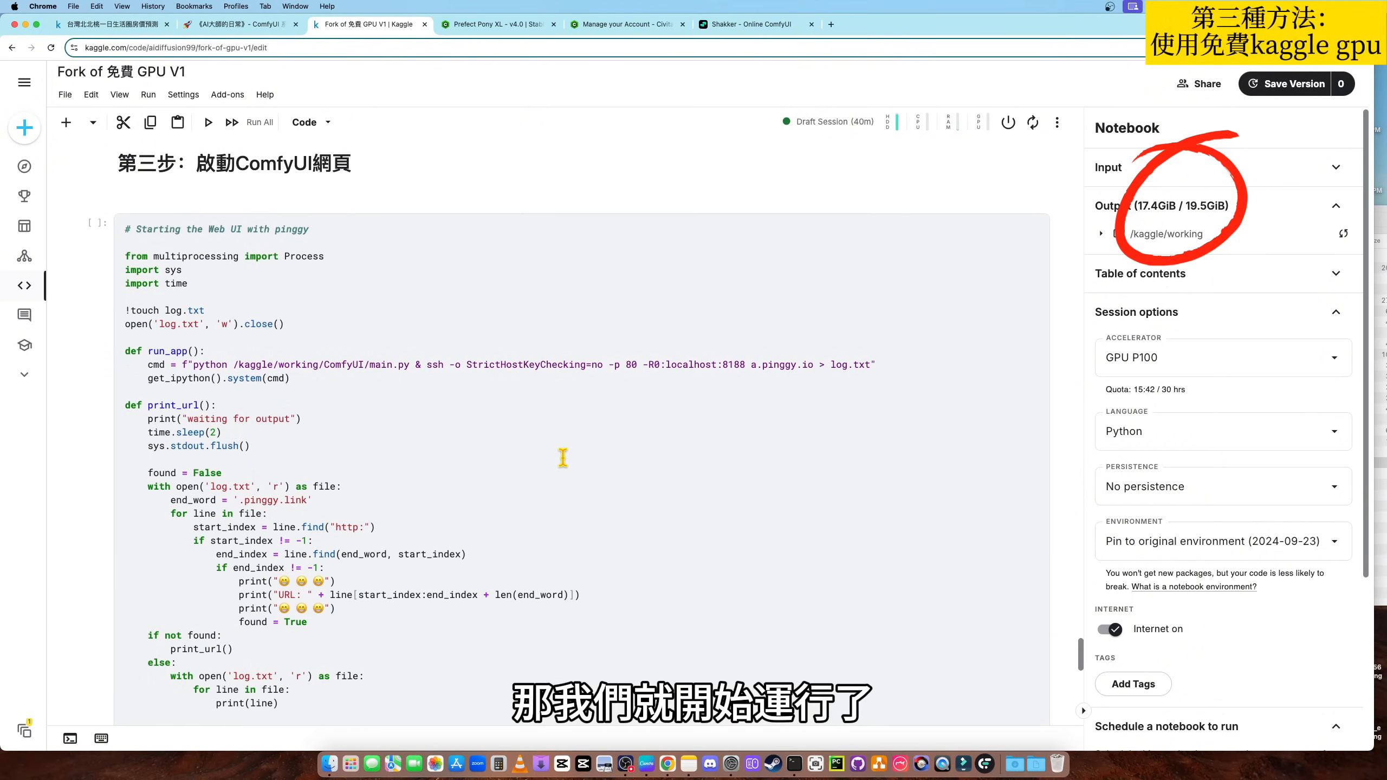
{"action": "scroll", "coordinate": [508, 415], "scroll_direction": "down", "scroll_amount": 1}
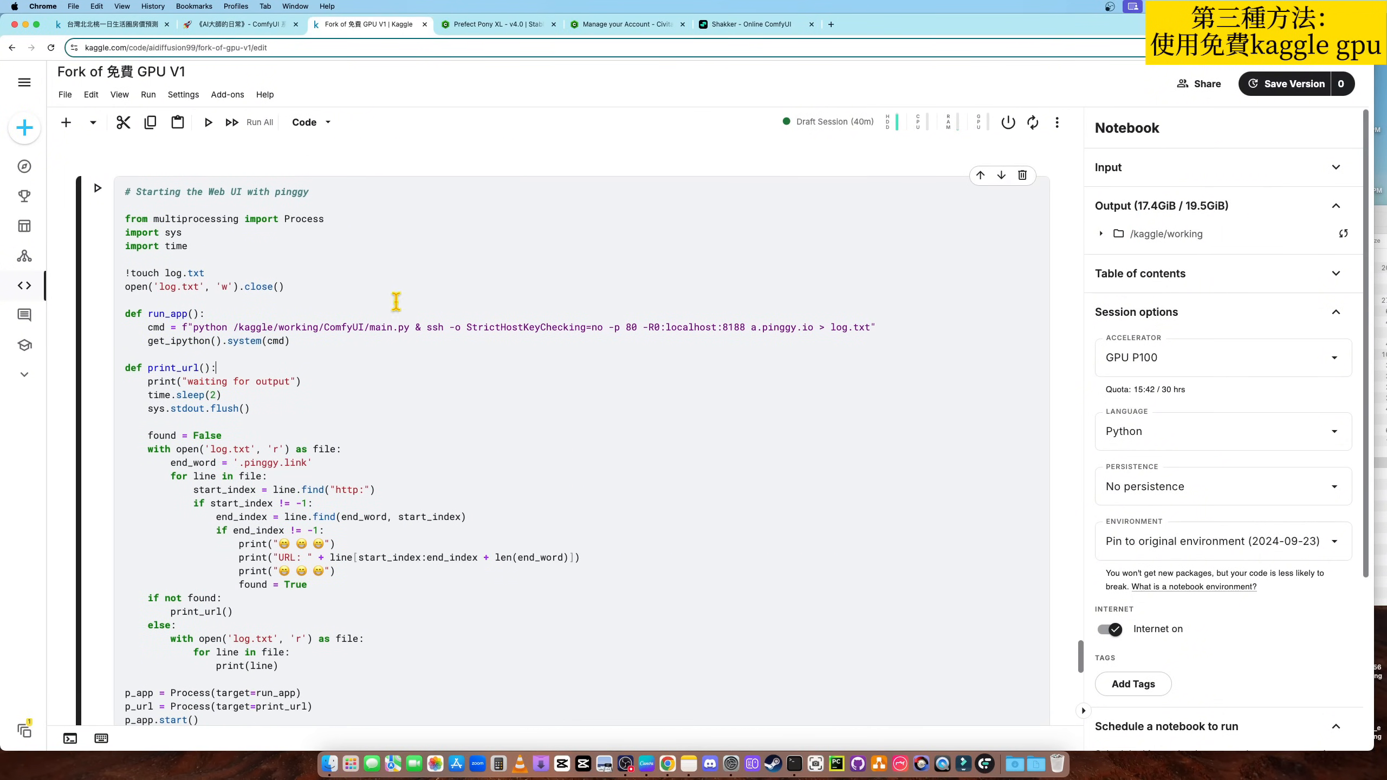
{"action": "left_click", "coordinate": [359, 382]}
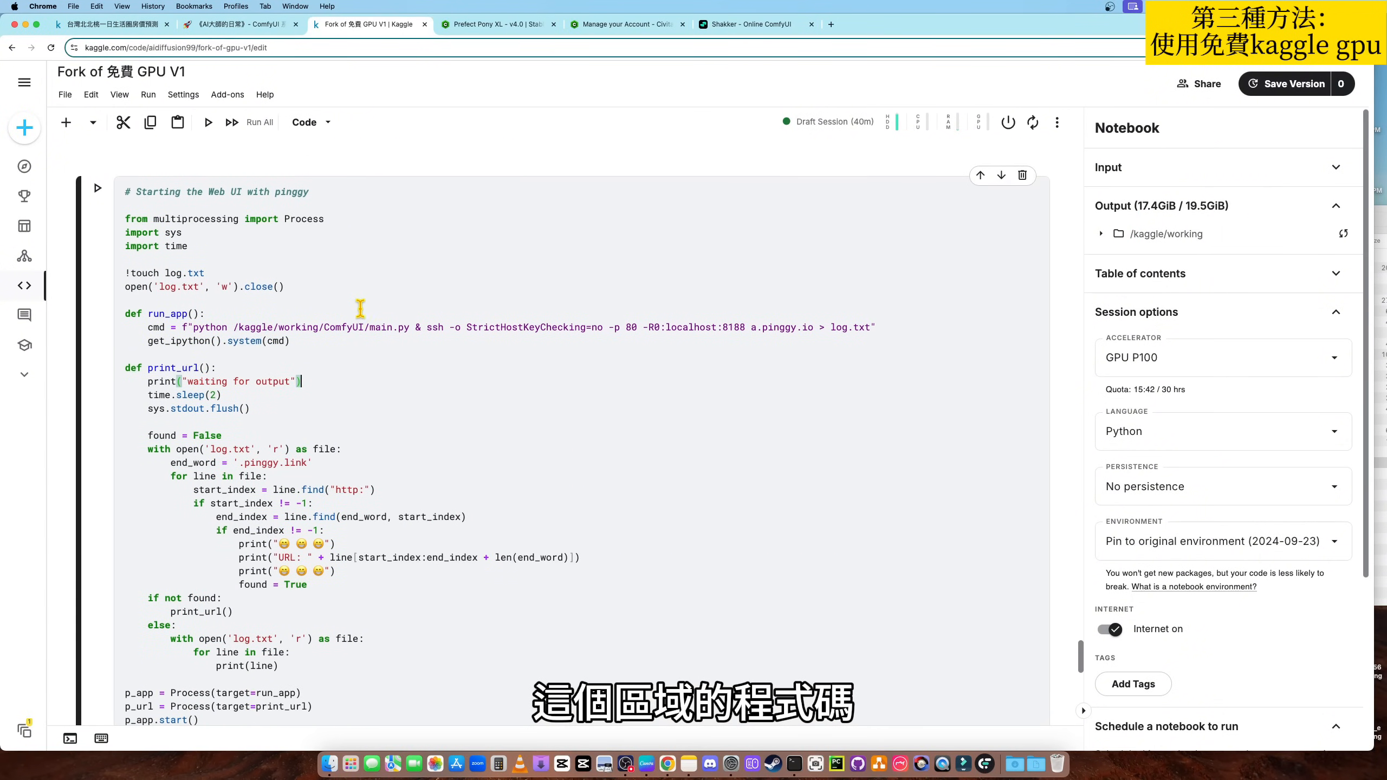
{"action": "left_click", "coordinate": [99, 192]}
- Examine the launch cell's output for the pinggy URL and the custom node loading log, ending back at the URL
{"action": "scroll", "coordinate": [464, 331], "scroll_direction": "down", "scroll_amount": 5}
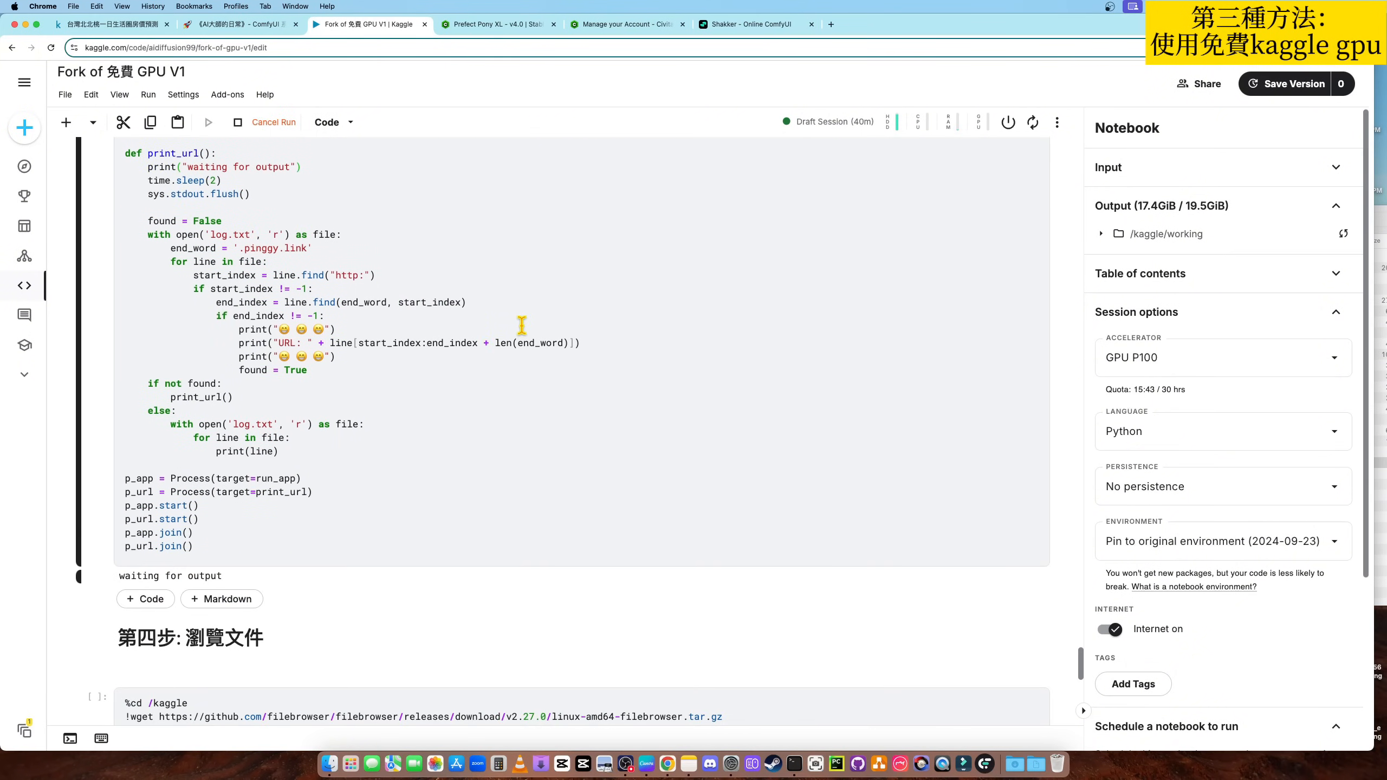
{"action": "scroll", "coordinate": [521, 325], "scroll_direction": "down", "scroll_amount": 5}
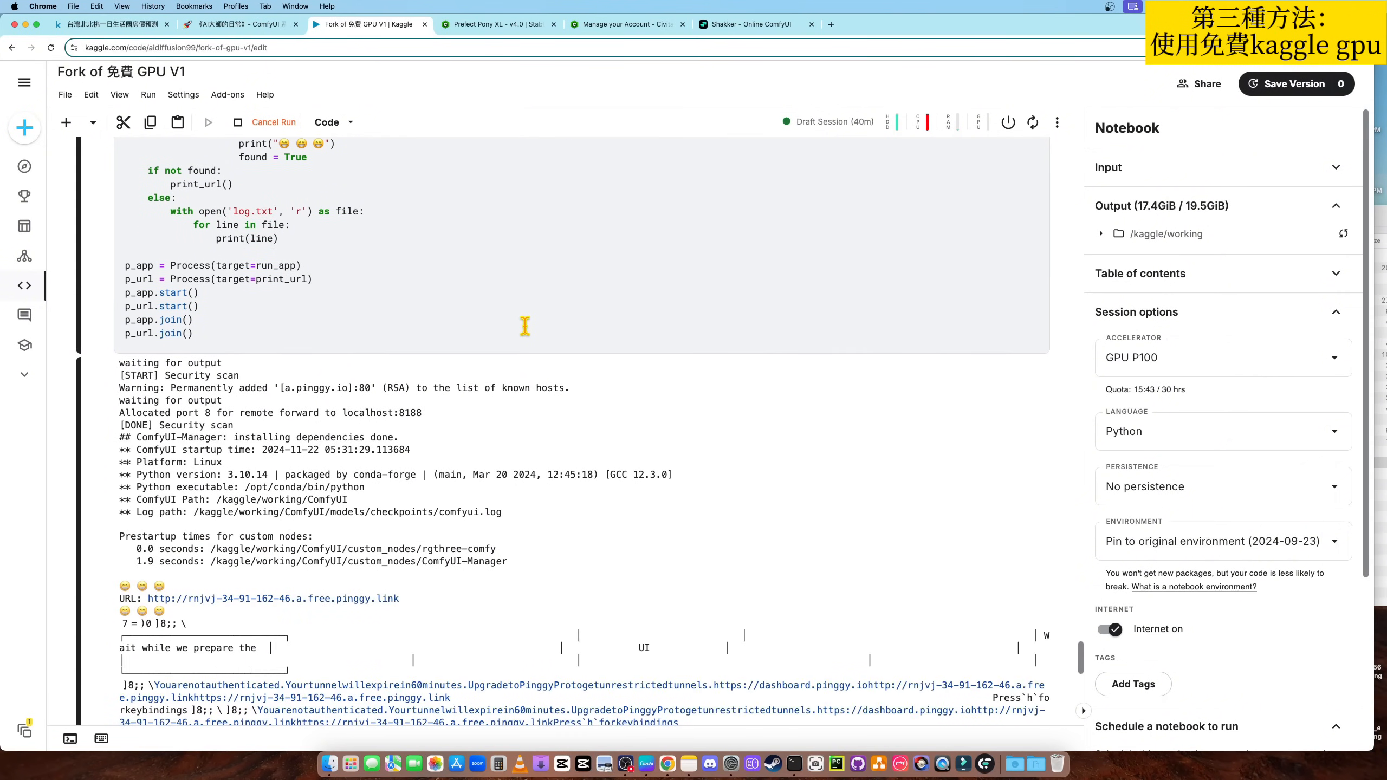
{"action": "scroll", "coordinate": [525, 326], "scroll_direction": "down", "scroll_amount": 3}
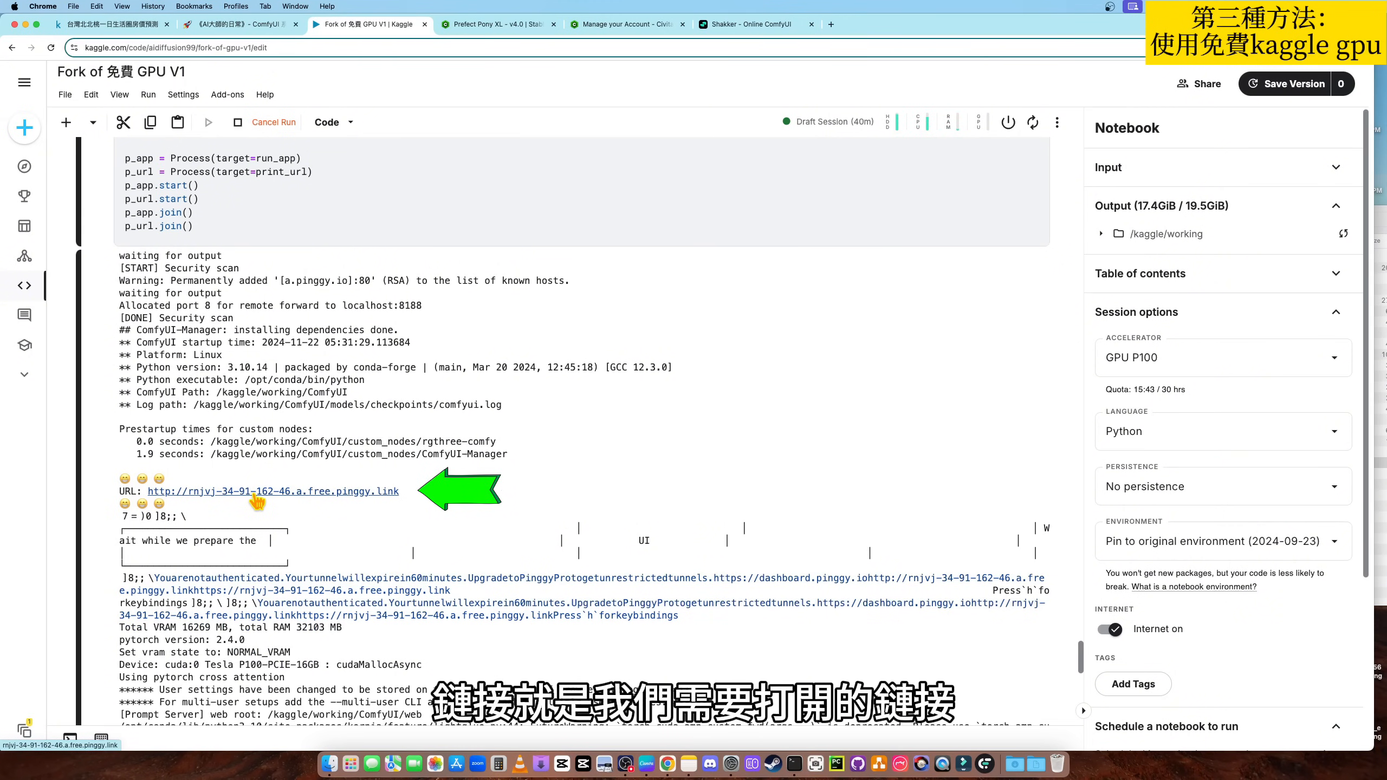
{"action": "scroll", "coordinate": [304, 509], "scroll_direction": "down", "scroll_amount": 2}
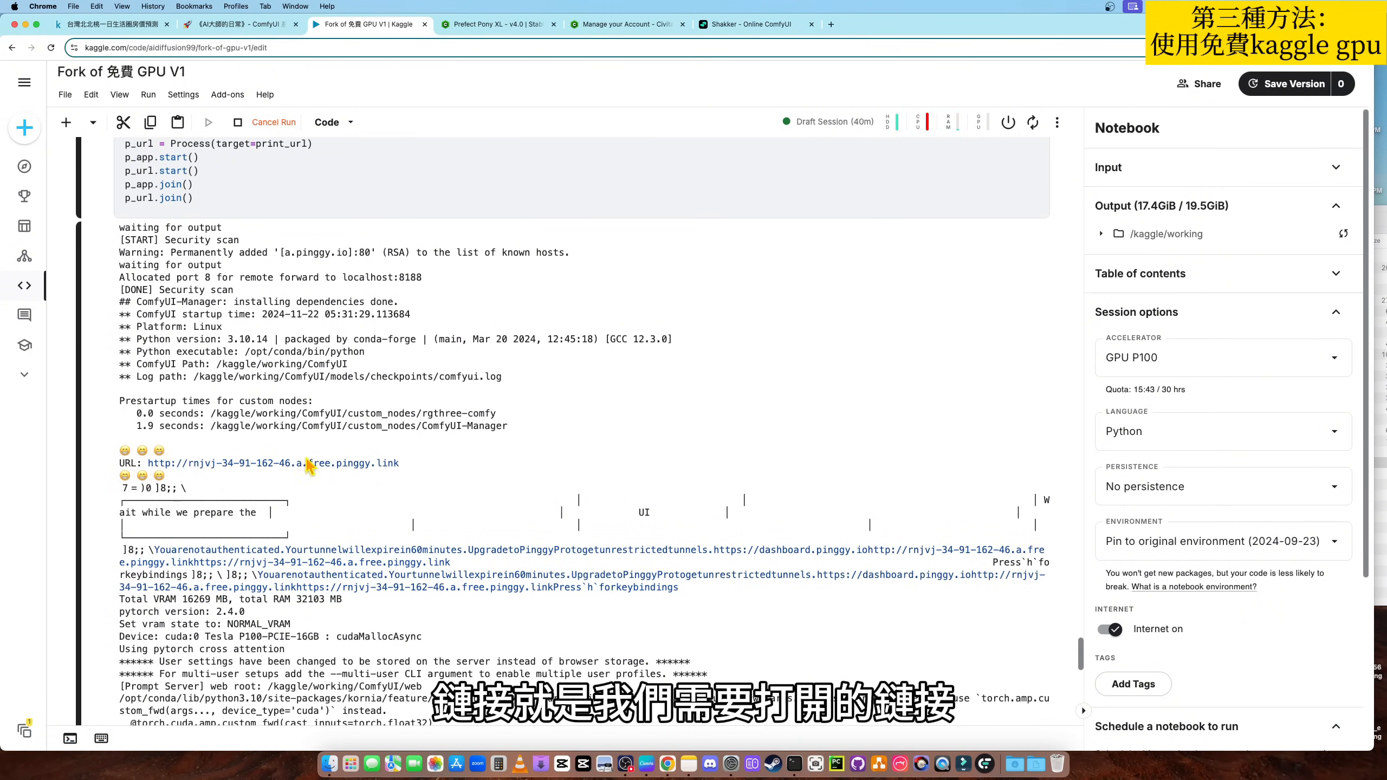
{"action": "scroll", "coordinate": [306, 480], "scroll_direction": "down", "scroll_amount": 4}
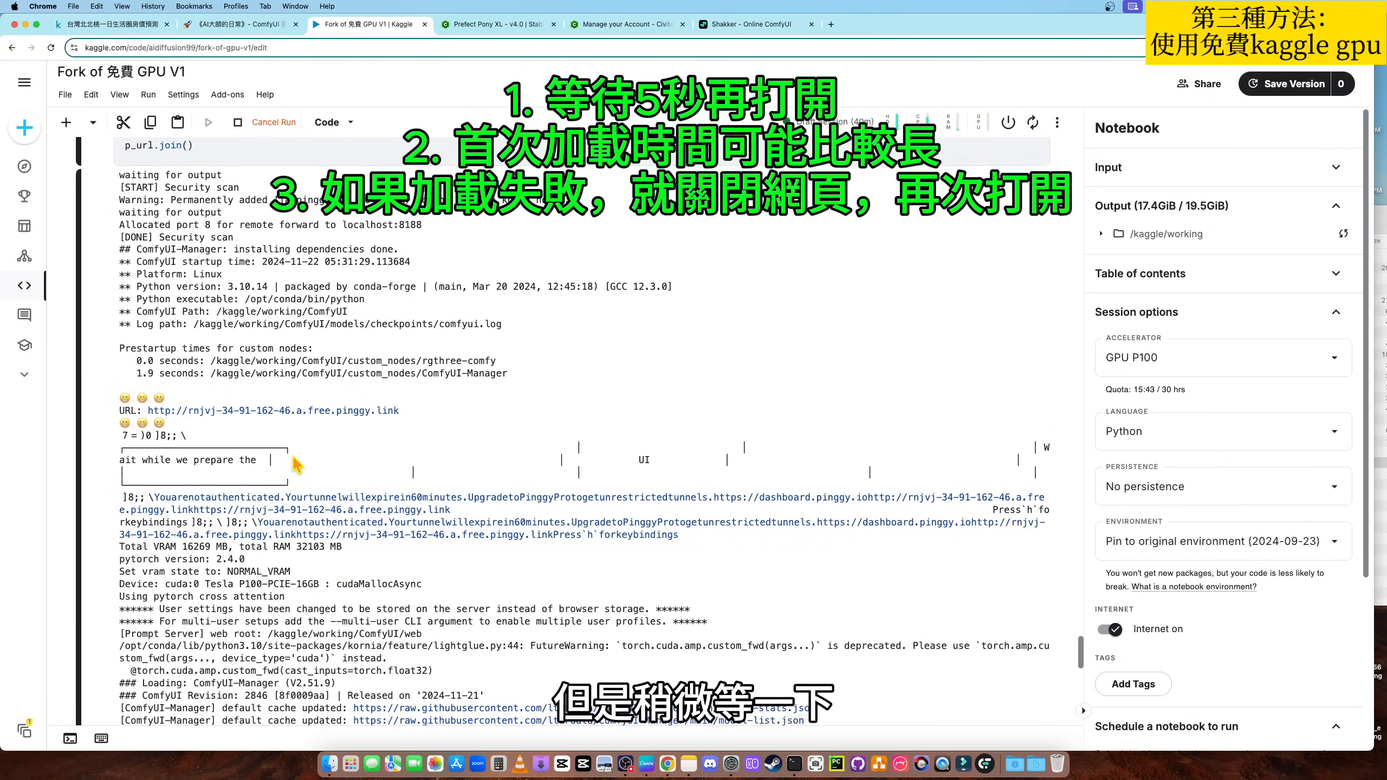
{"action": "scroll", "coordinate": [318, 494], "scroll_direction": "down", "scroll_amount": 7}
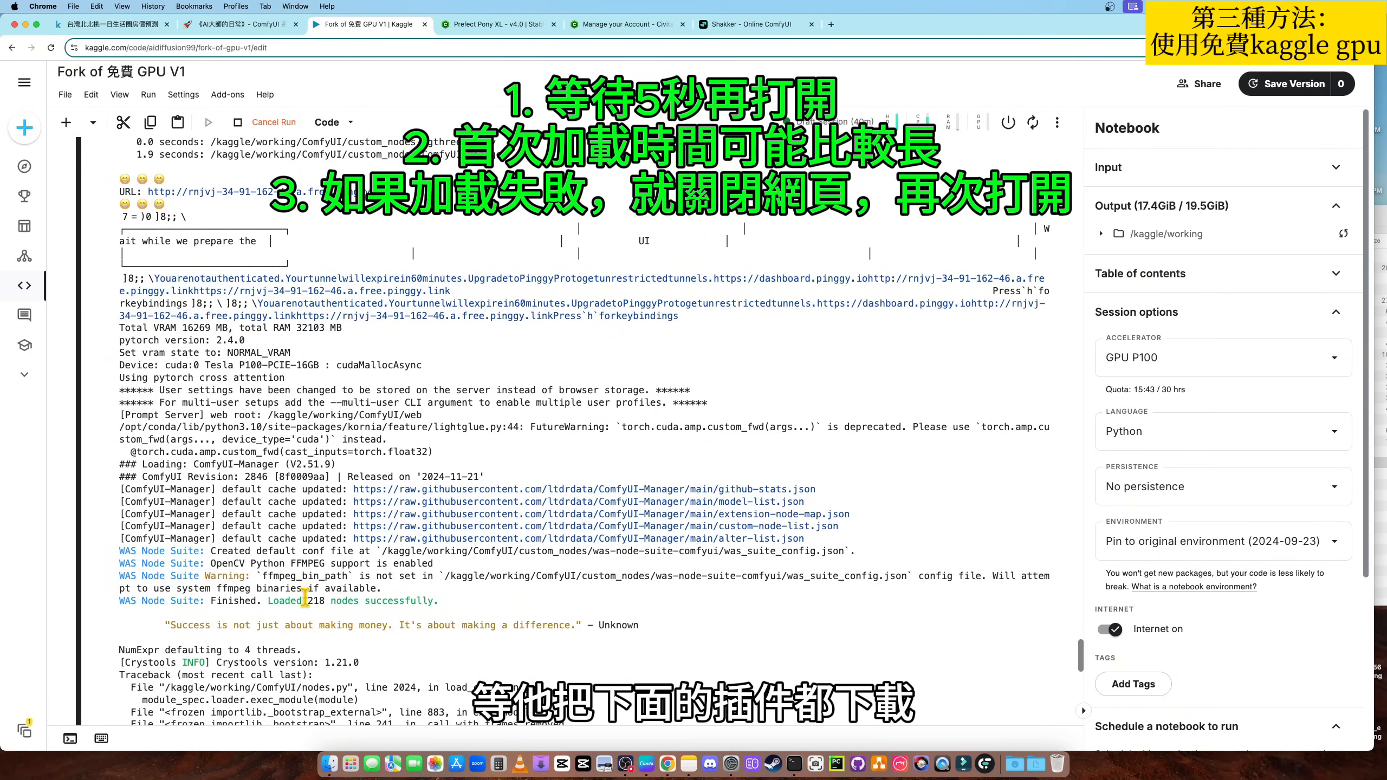
{"action": "scroll", "coordinate": [326, 609], "scroll_direction": "down", "scroll_amount": 3}
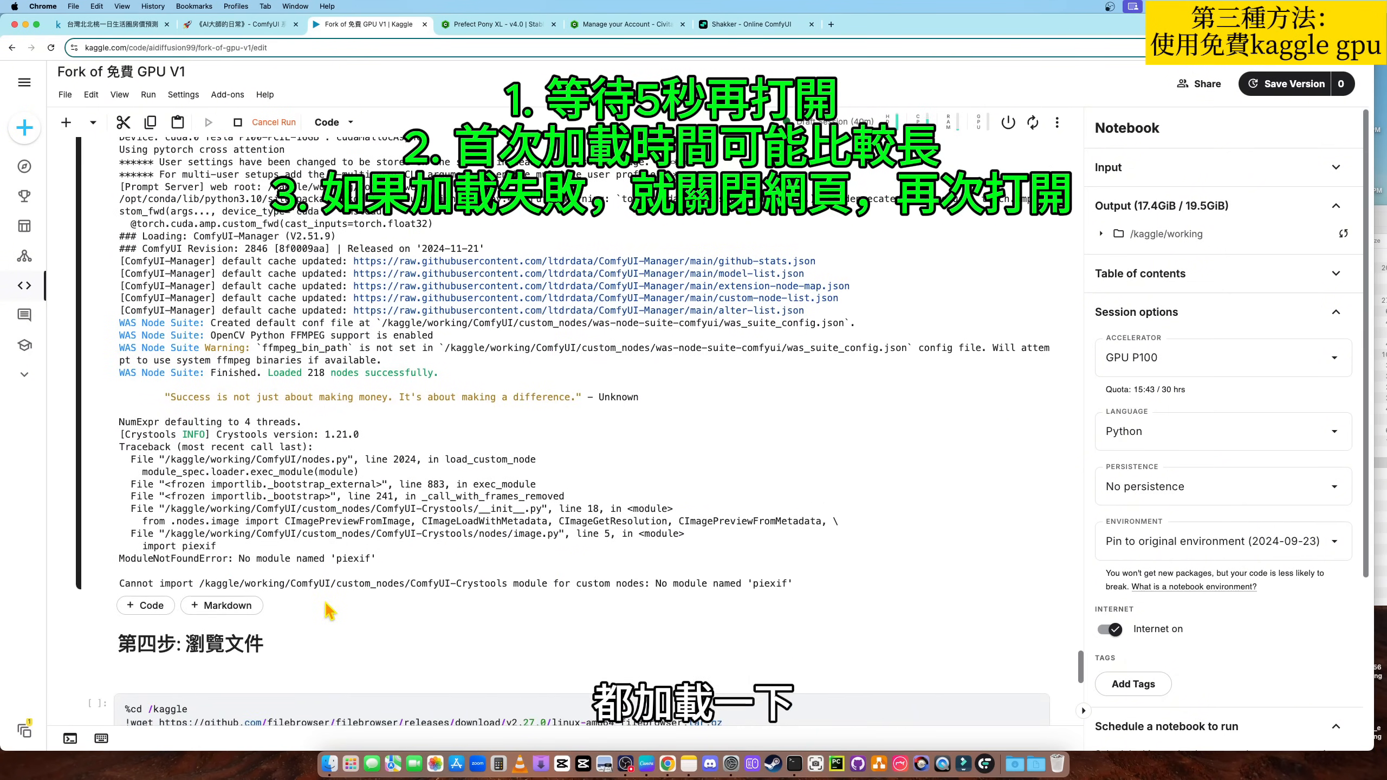
{"action": "scroll", "coordinate": [422, 588], "scroll_direction": "down", "scroll_amount": 2}
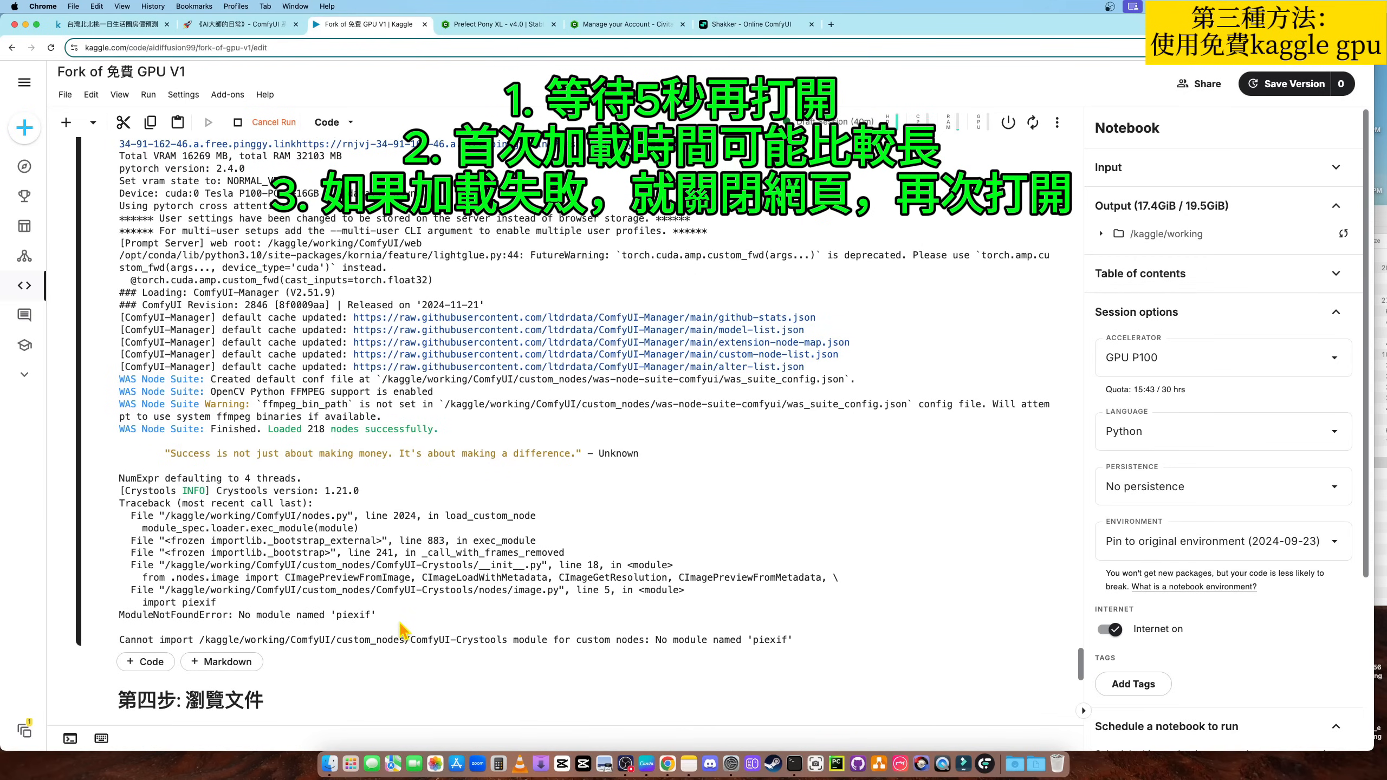
{"action": "scroll", "coordinate": [402, 629], "scroll_direction": "up", "scroll_amount": 1}
{"action": "scroll", "coordinate": [402, 629], "scroll_direction": "up", "scroll_amount": 8}
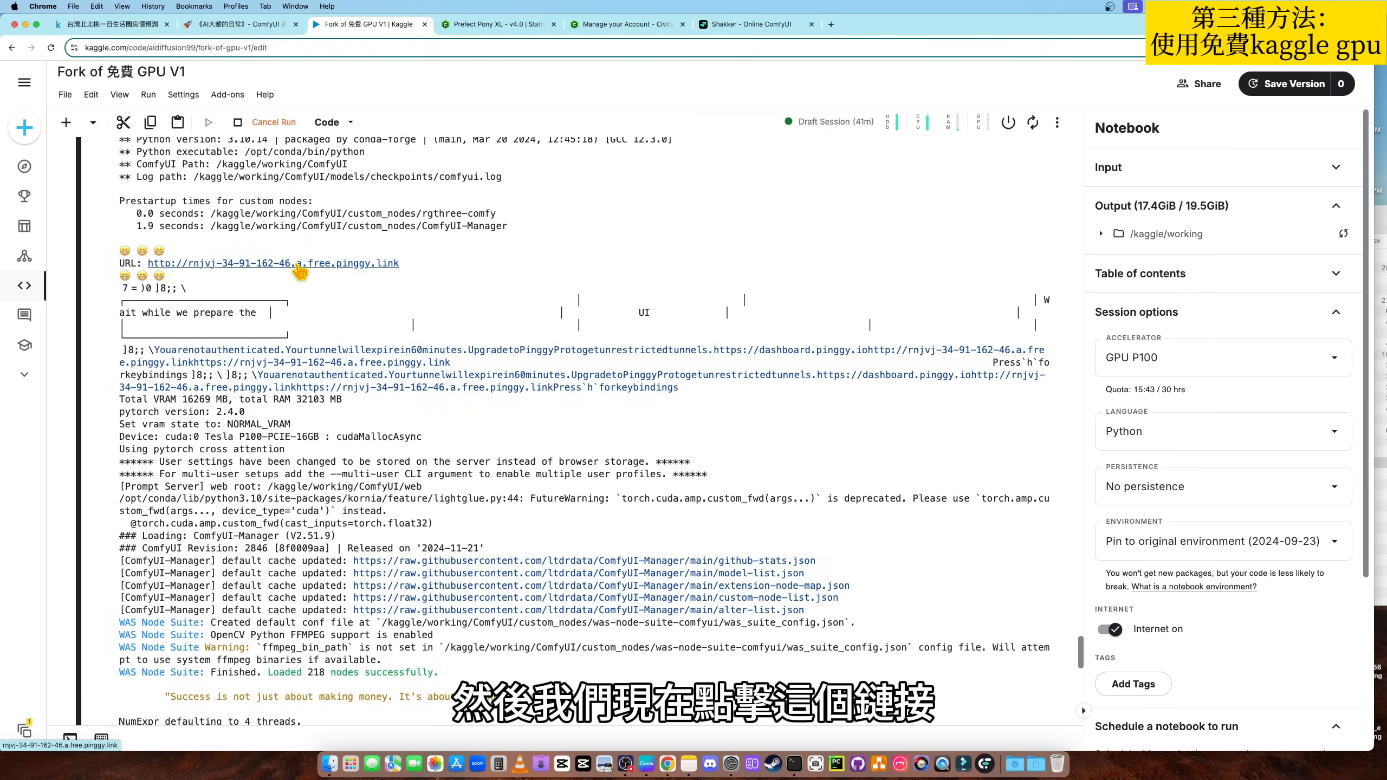
- Open the pinggy URL from the launch cell's output and enter the ComfyUI site past the trust caution
{"action": "left_click", "coordinate": [299, 264]}
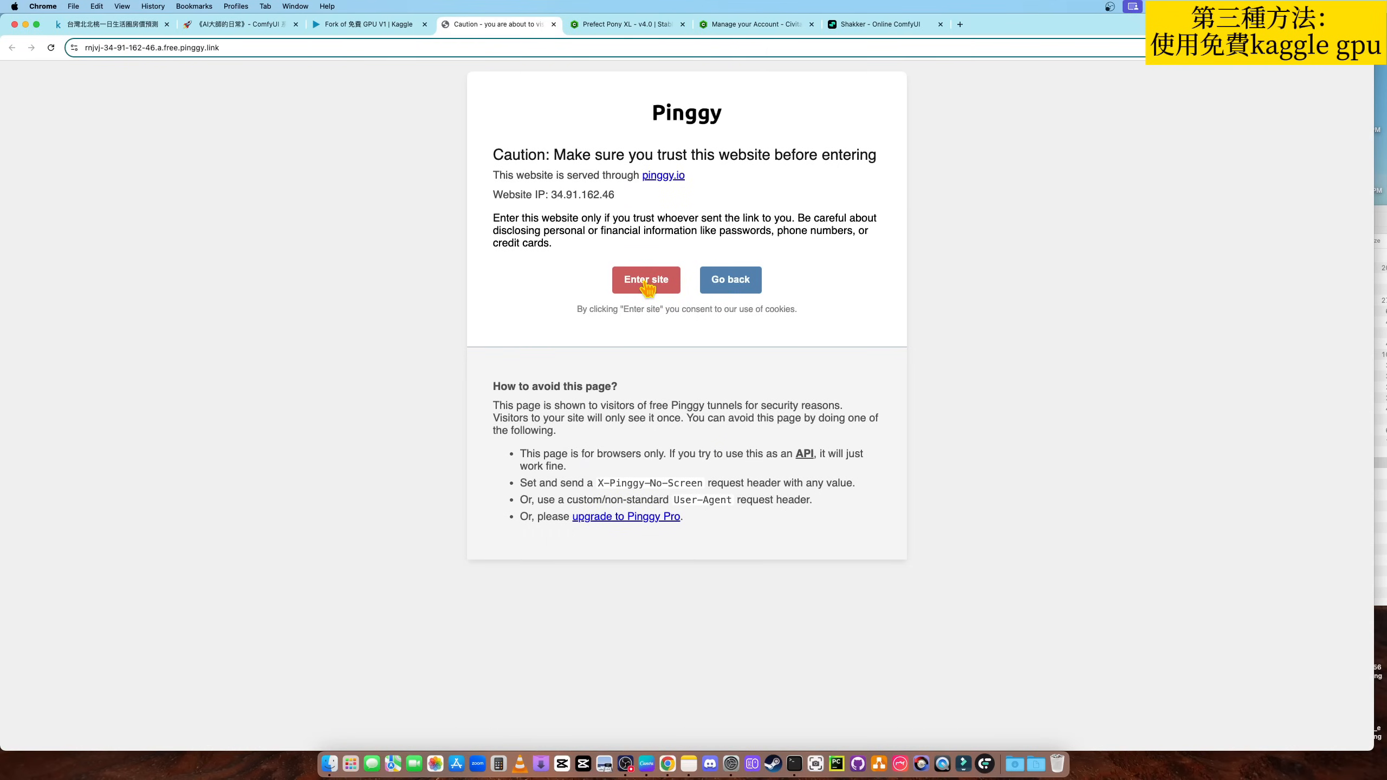
{"action": "left_click", "coordinate": [647, 283]}
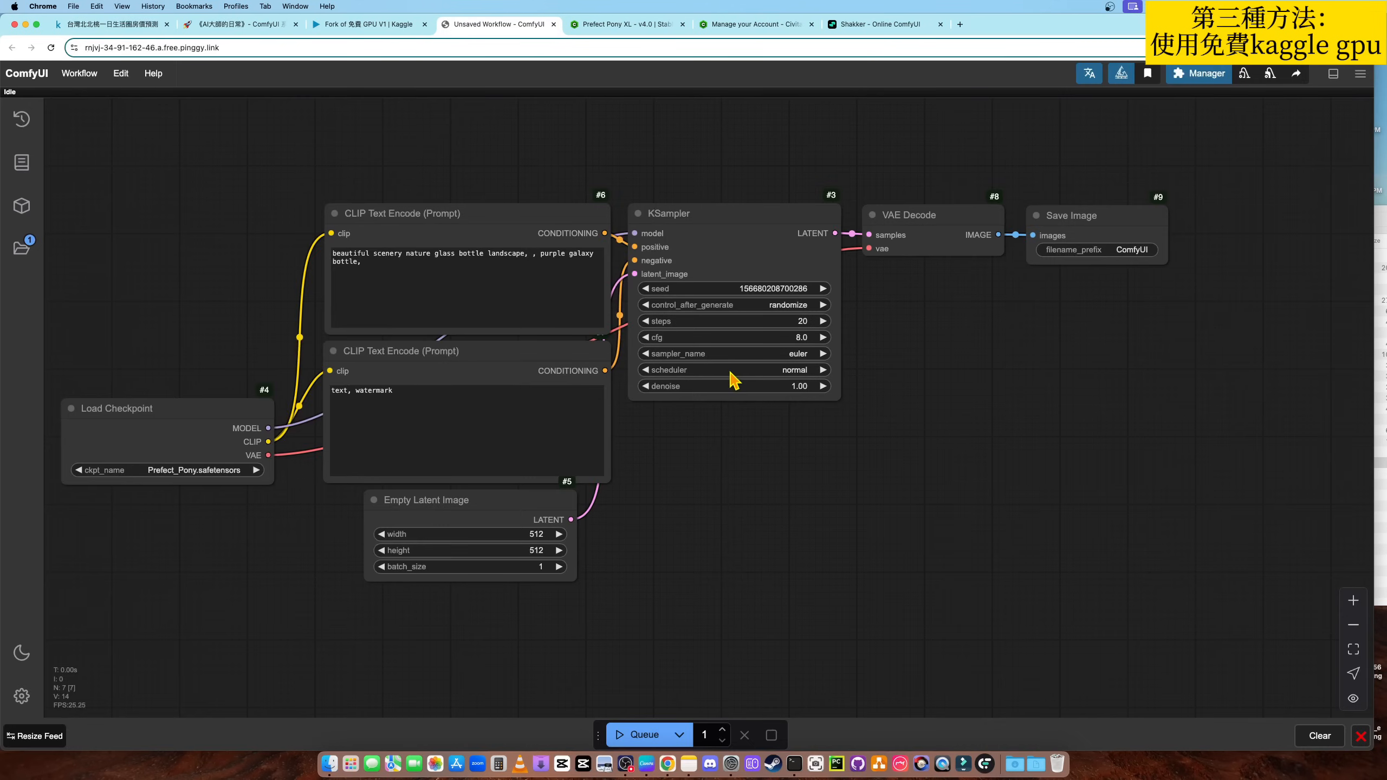
{"action": "scroll", "coordinate": [856, 525], "scroll_direction": "down", "scroll_amount": 3}
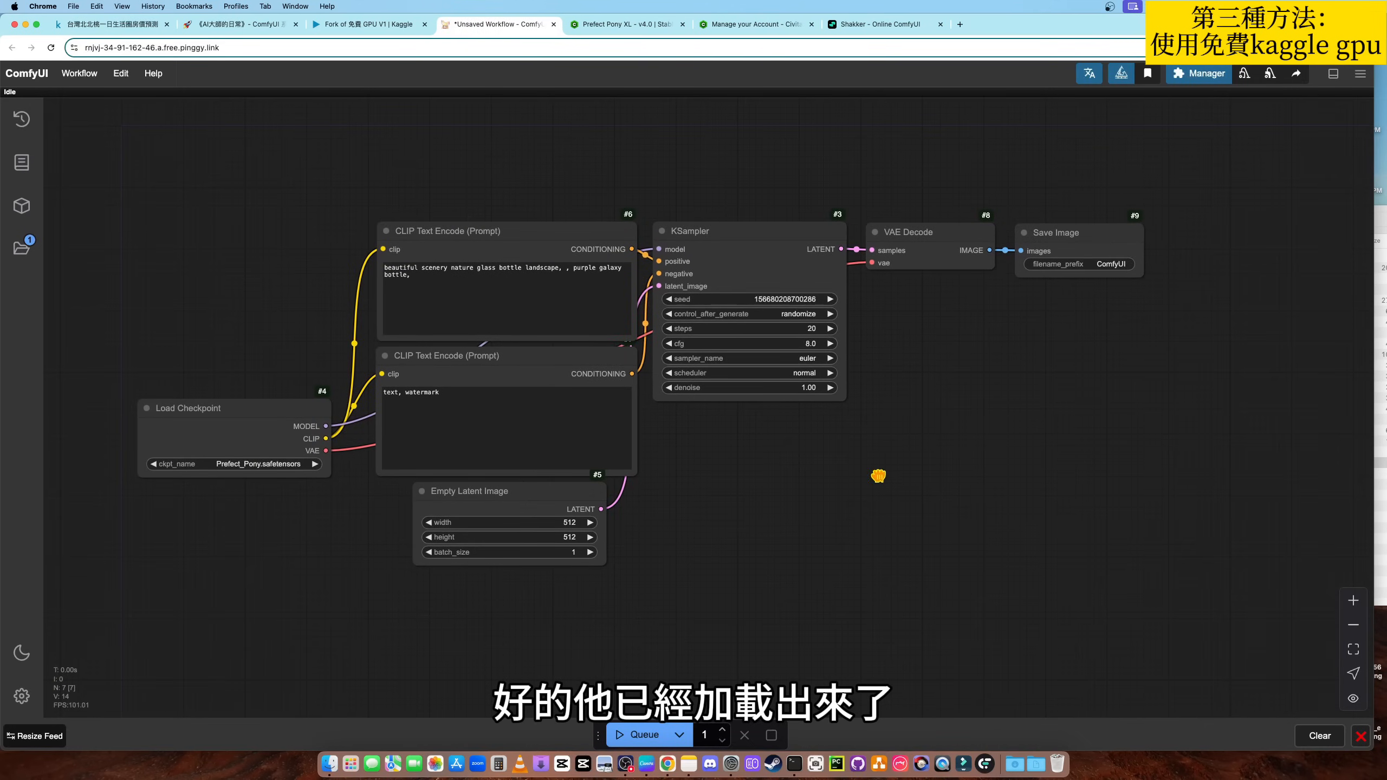
{"action": "scroll", "coordinate": [877, 480], "scroll_direction": "down", "scroll_amount": 1}
{"action": "left_click_drag", "start_coordinate": [870, 485], "coordinate": [843, 472]}
{"action": "scroll", "coordinate": [843, 472], "scroll_direction": "up", "scroll_amount": 1}
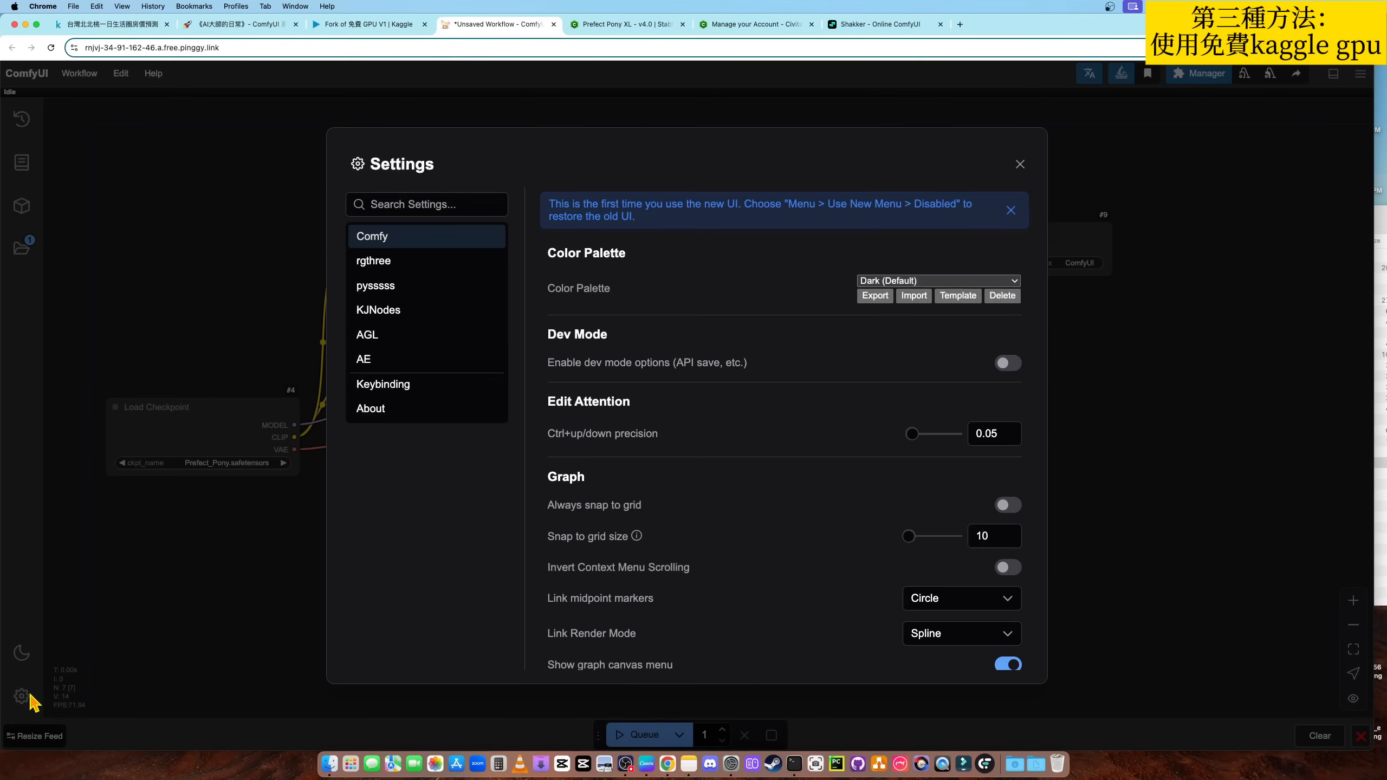
- Set the AGL translation language in the ComfyUI settings to 繁體中文 [Traditional Chinese]
{"action": "left_click", "coordinate": [23, 697]}
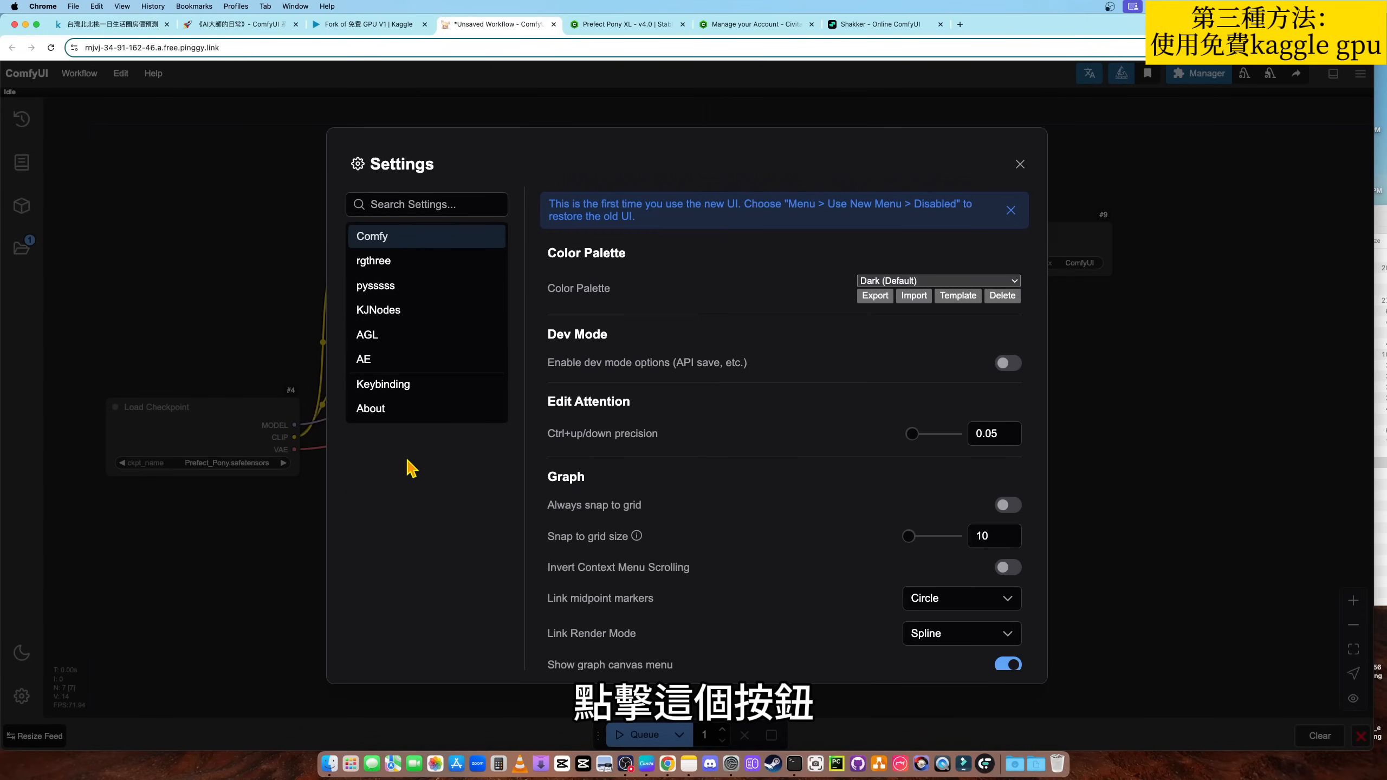
{"action": "left_click", "coordinate": [394, 344]}
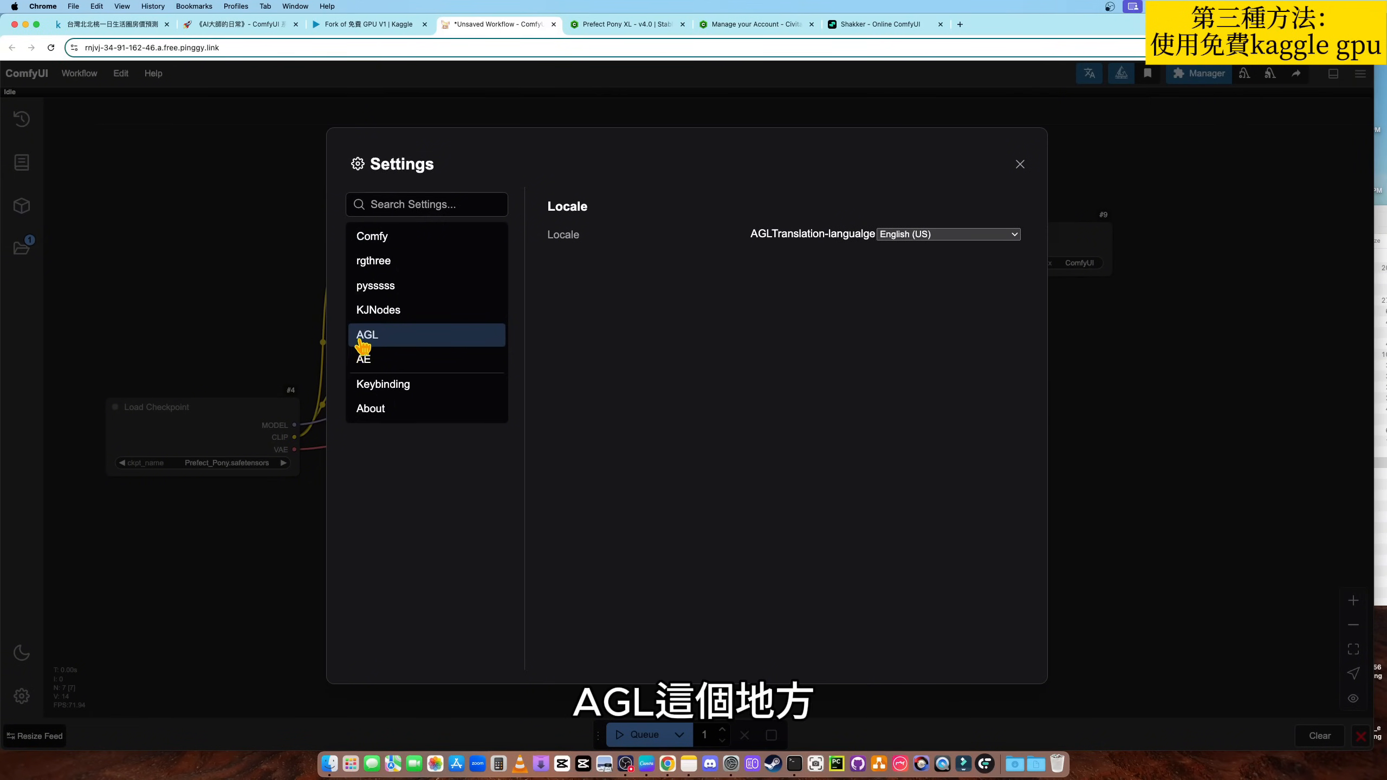
{"action": "left_click", "coordinate": [925, 237]}
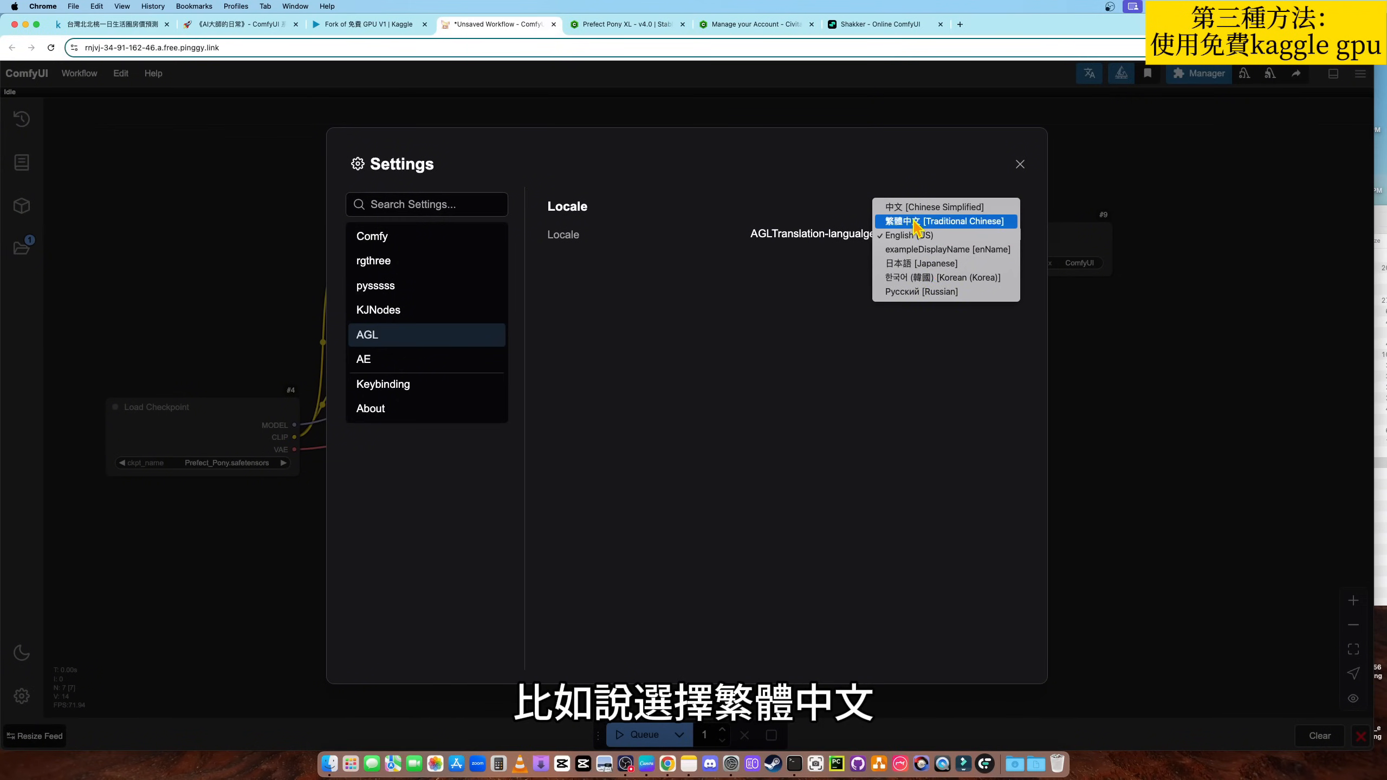
{"action": "left_click", "coordinate": [909, 222]}
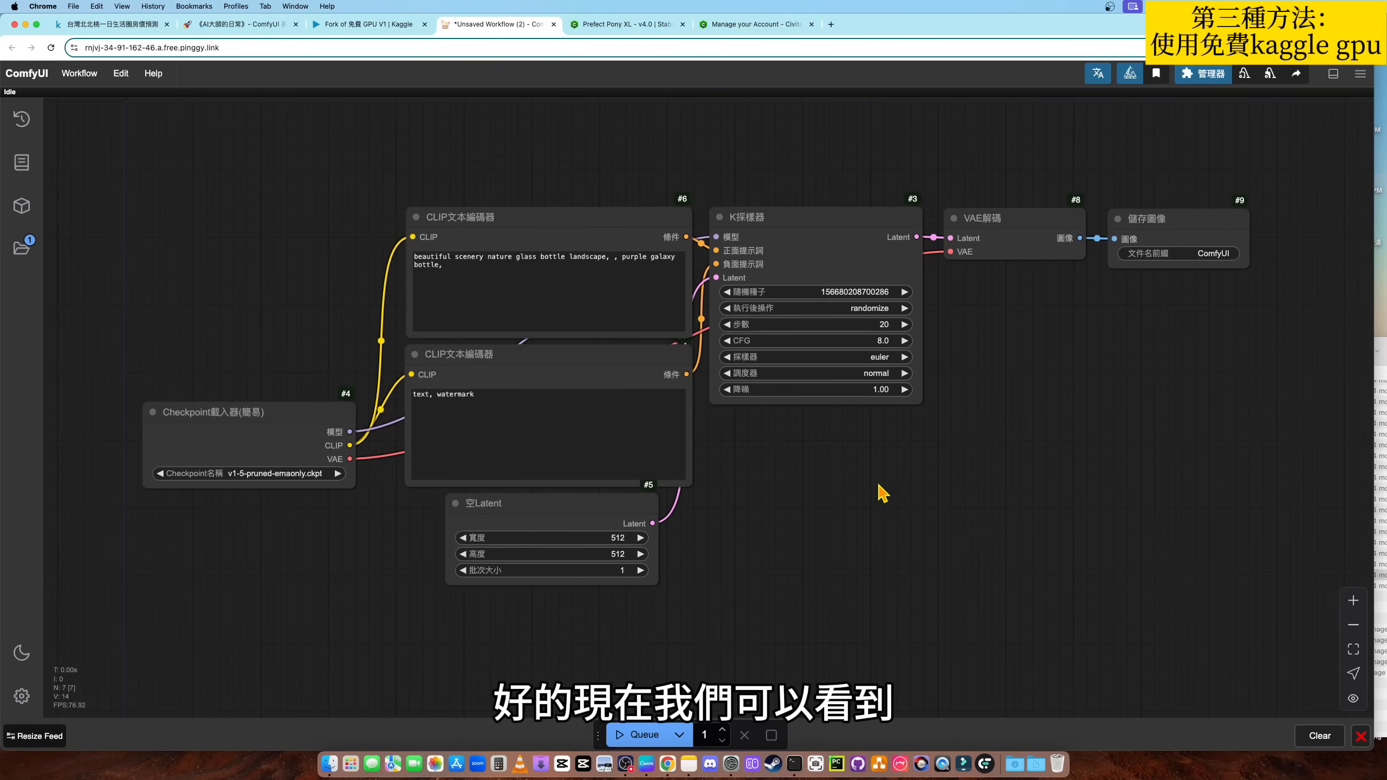
- Clear the default workflow from the canvas
{"action": "left_click_drag", "start_coordinate": [850, 480], "coordinate": [940, 503]}
{"action": "scroll", "coordinate": [923, 498], "scroll_direction": "up", "scroll_amount": 1}
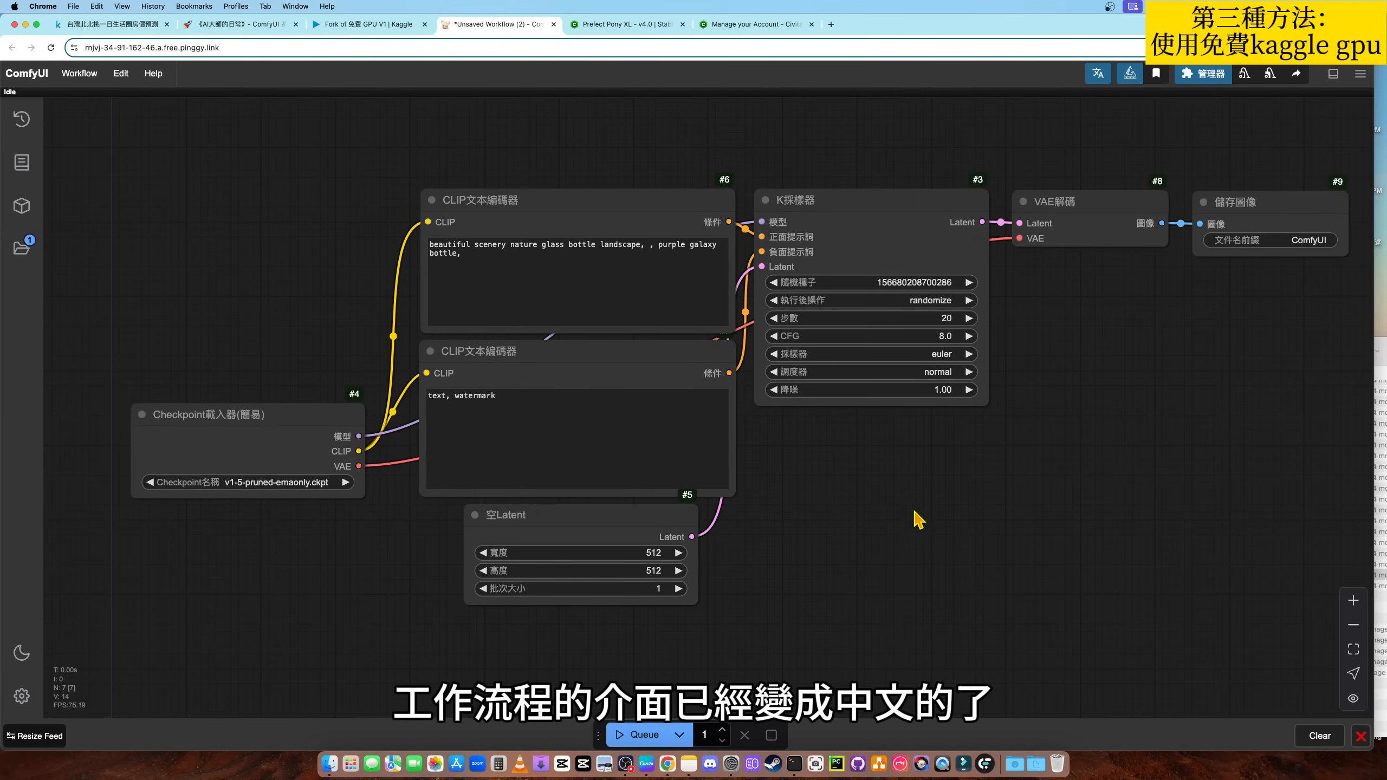
{"action": "scroll", "coordinate": [920, 519], "scroll_direction": "down", "scroll_amount": 2}
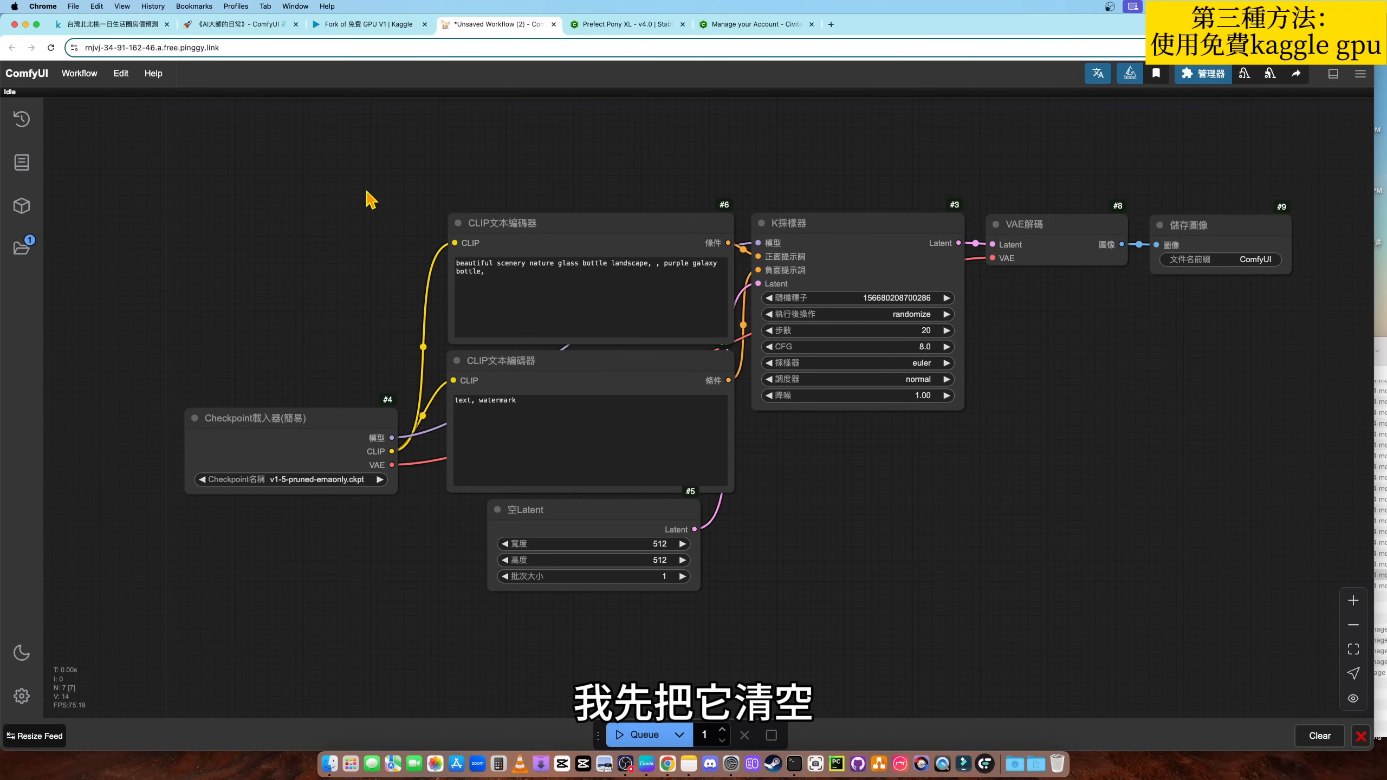
{"action": "left_click", "coordinate": [121, 75]}
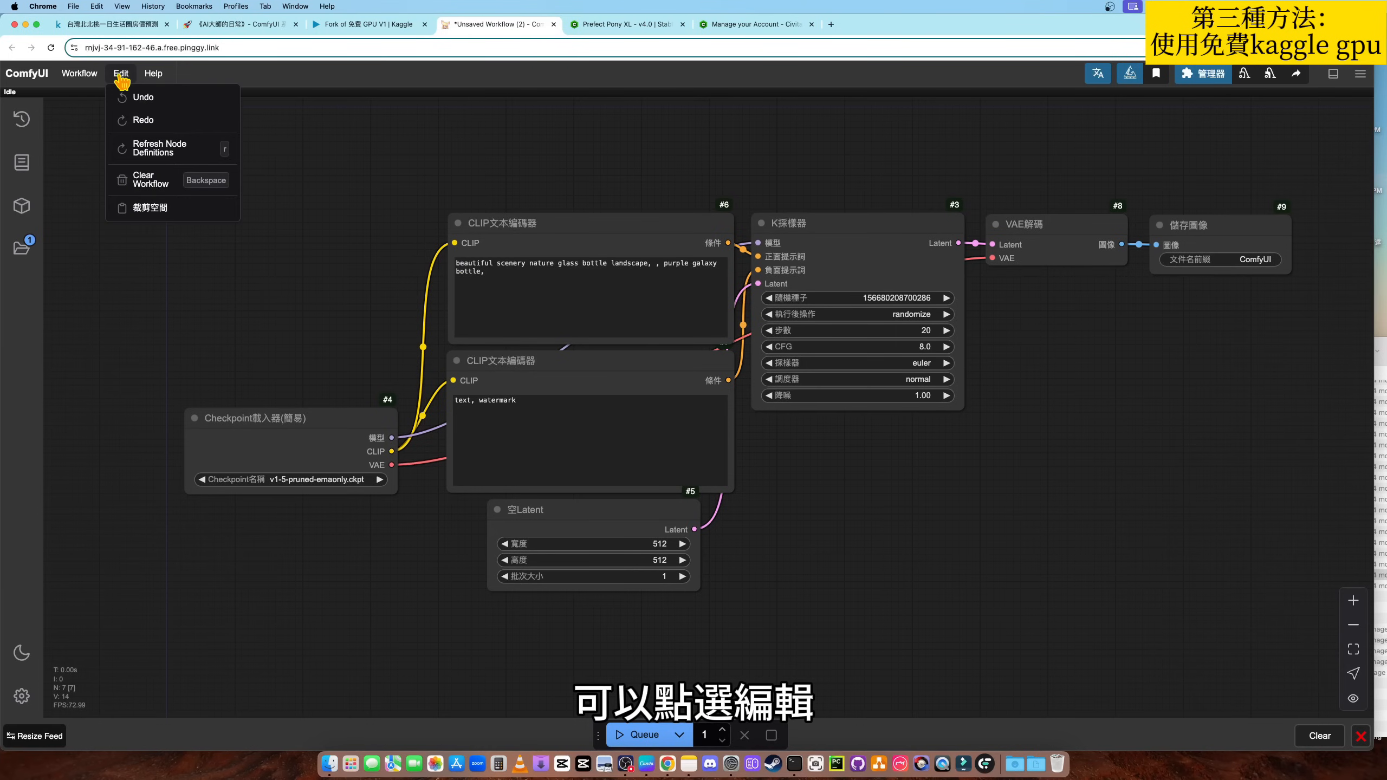
{"action": "left_click", "coordinate": [149, 186]}
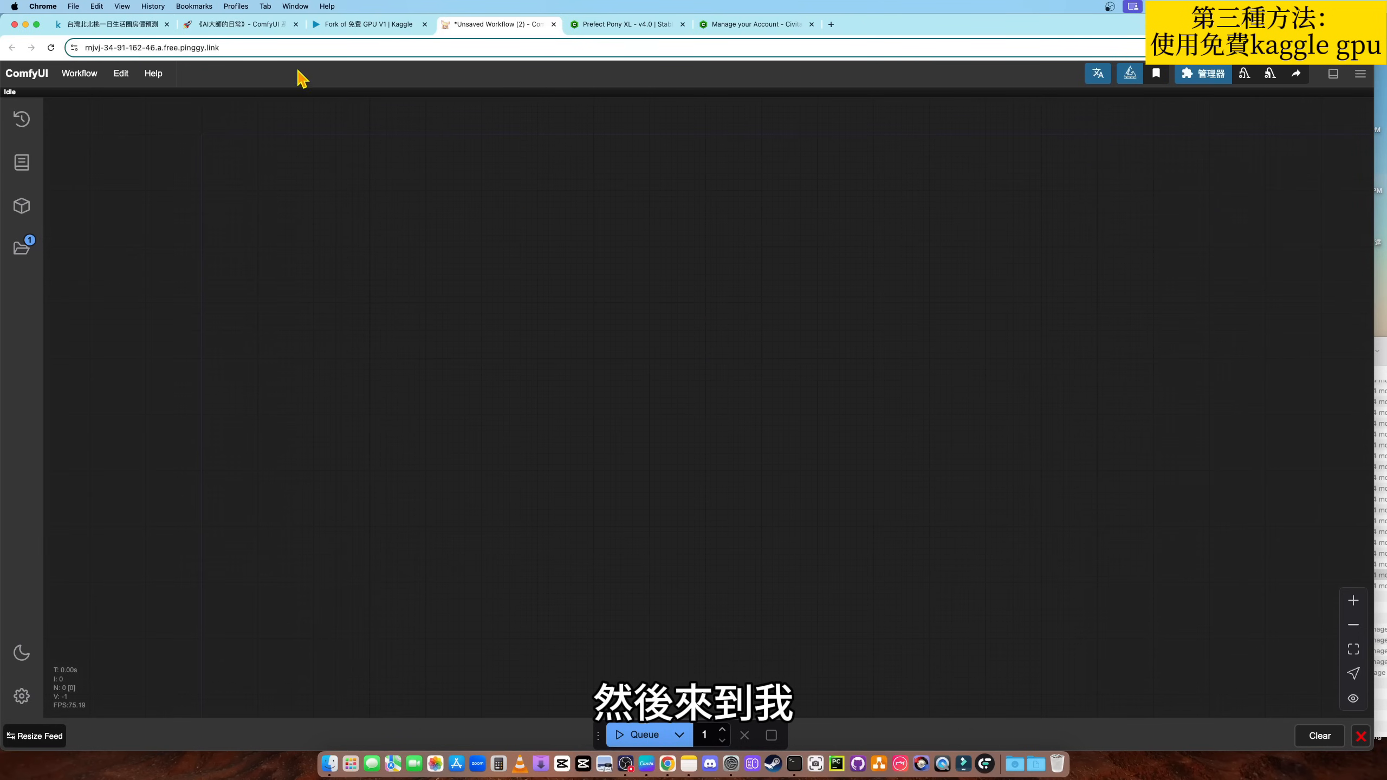
- Switch to the Notion ComfyUI 系列 page and view the image that carries the Flux text-to-image workflow
{"action": "left_click", "coordinate": [240, 24]}
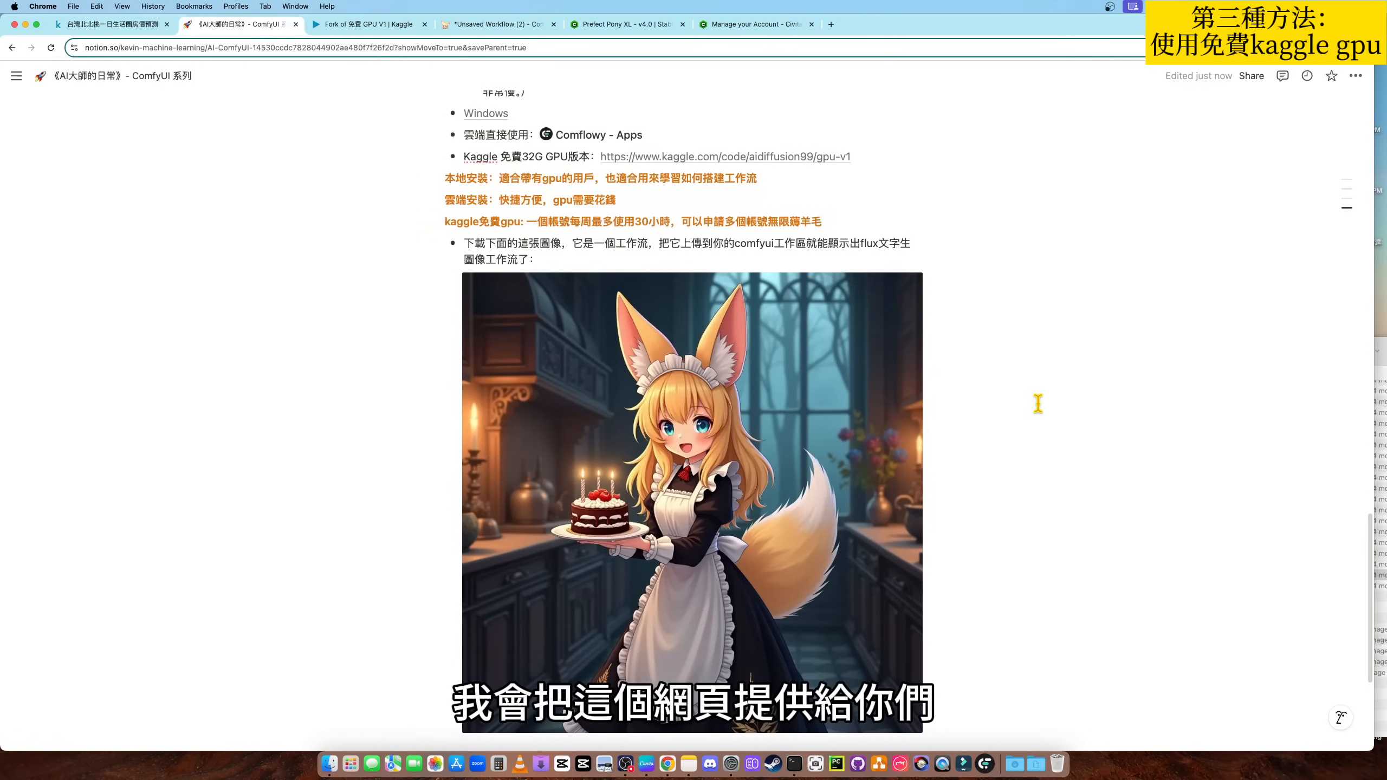
{"action": "scroll", "coordinate": [1037, 403], "scroll_direction": "down", "scroll_amount": 1}
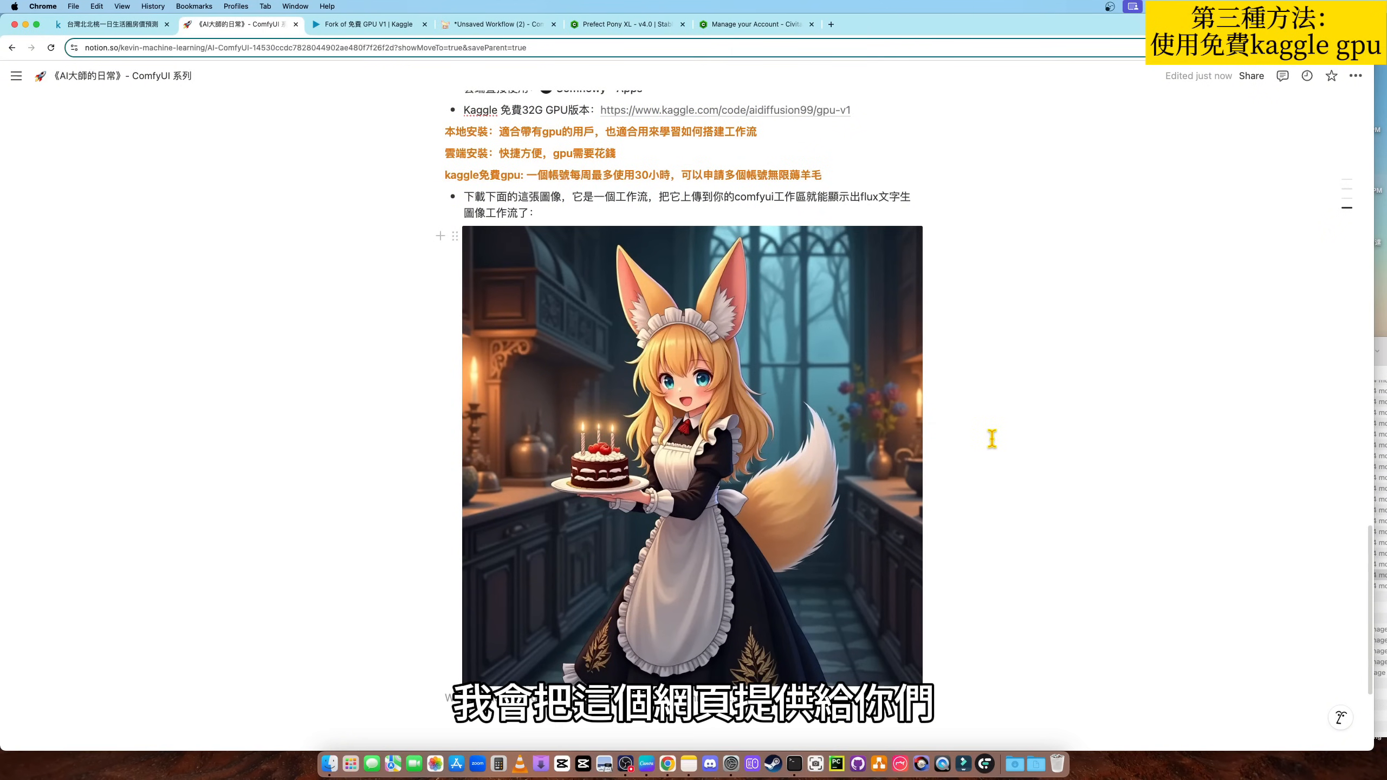
{"action": "mouse_move", "coordinate": [685, 420]}
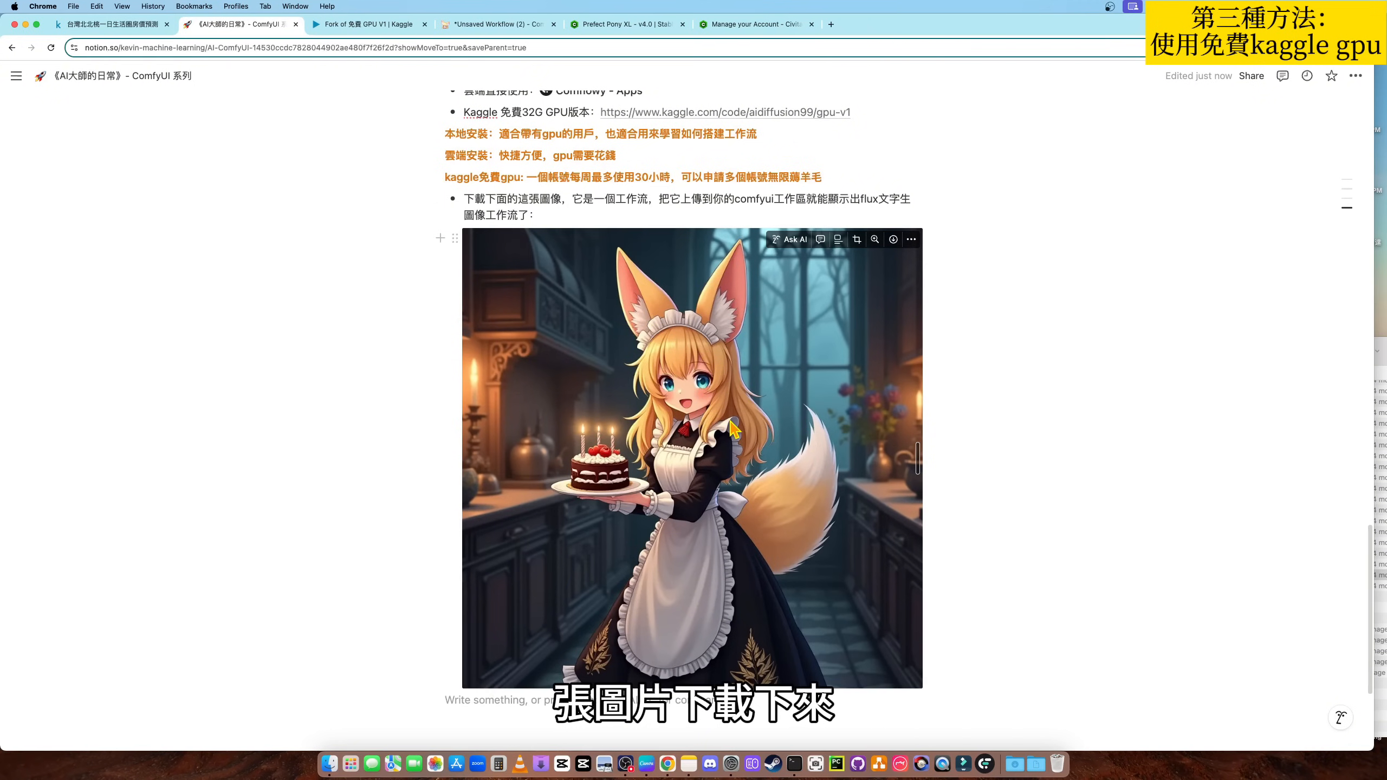
- Back in ComfyUI, preview flux_dev_example copy.png in Finder and load it onto the empty canvas as a workflow
{"action": "left_click", "coordinate": [478, 25]}
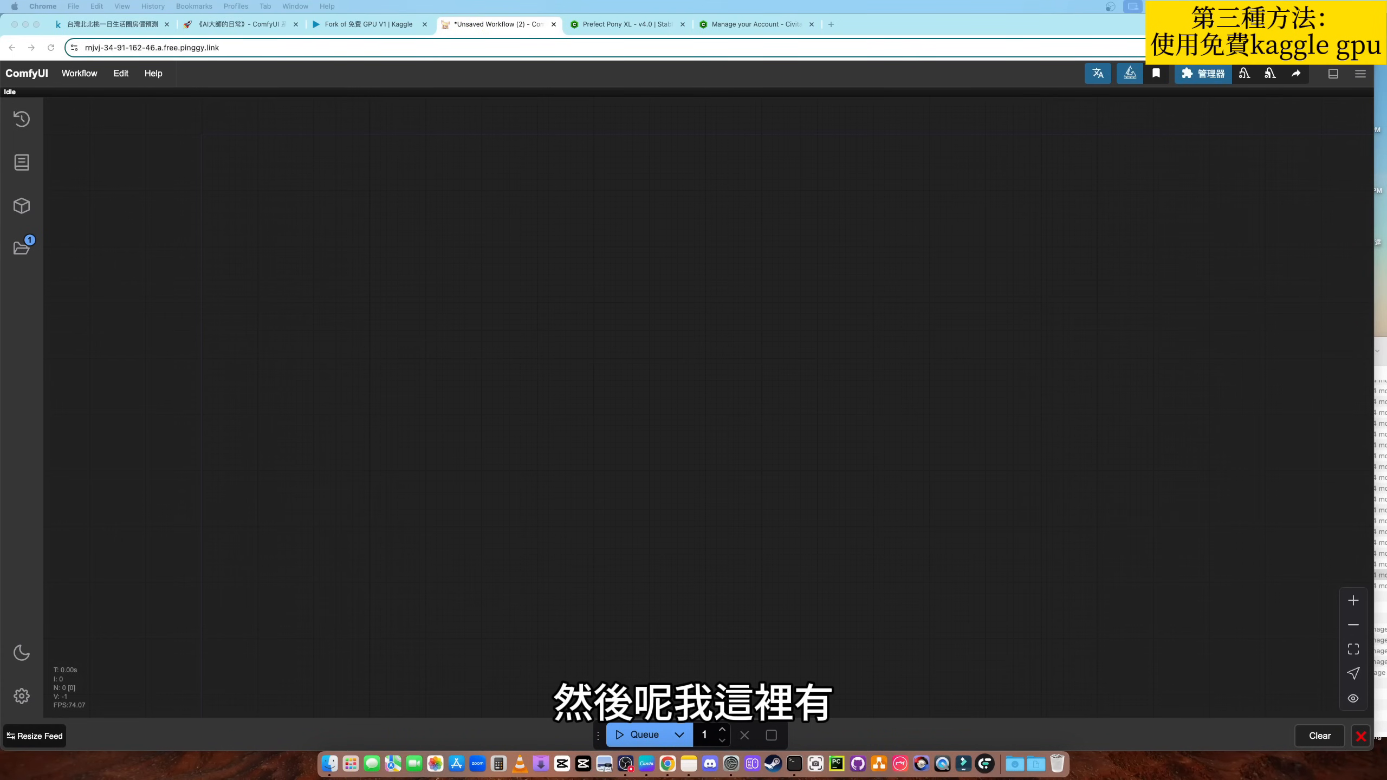
{"action": "left_click", "coordinate": [898, 336]}
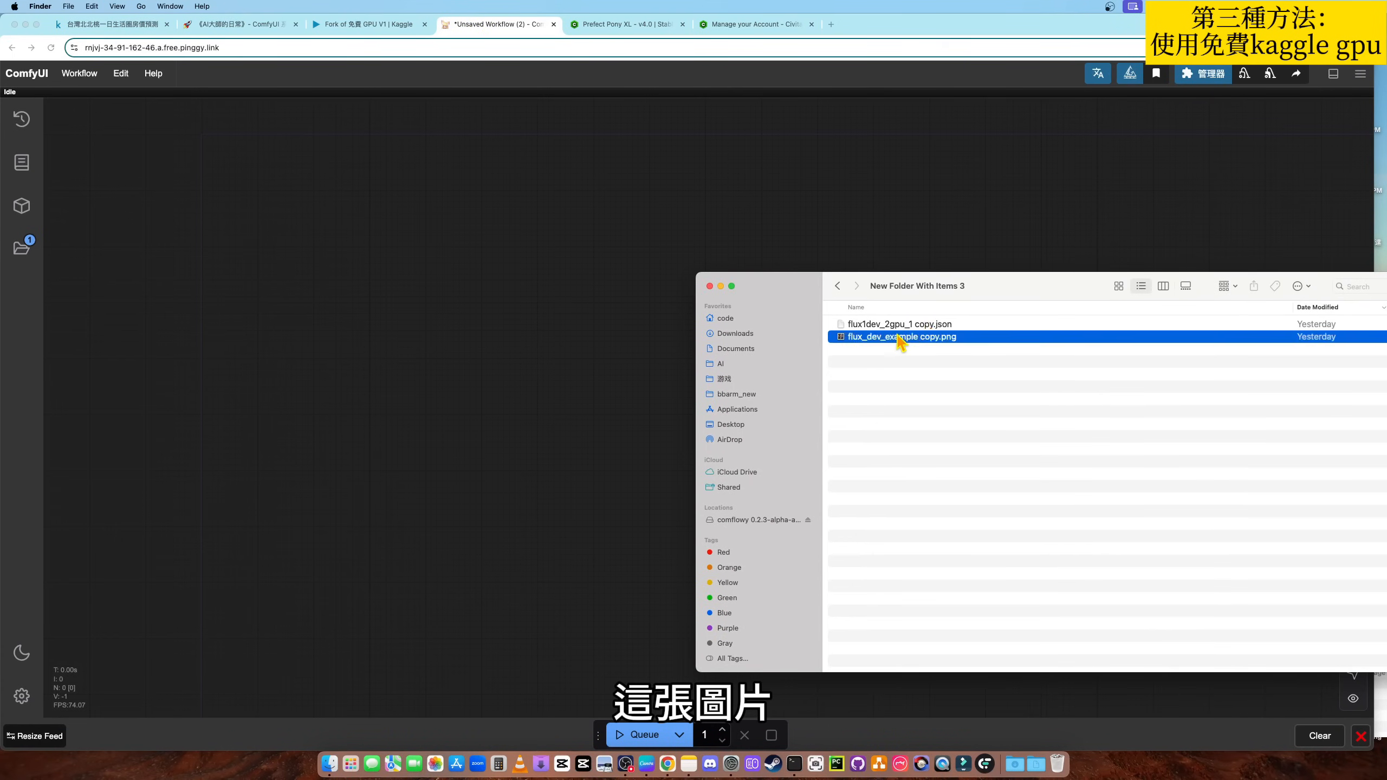
{"action": "key", "text": "space"}
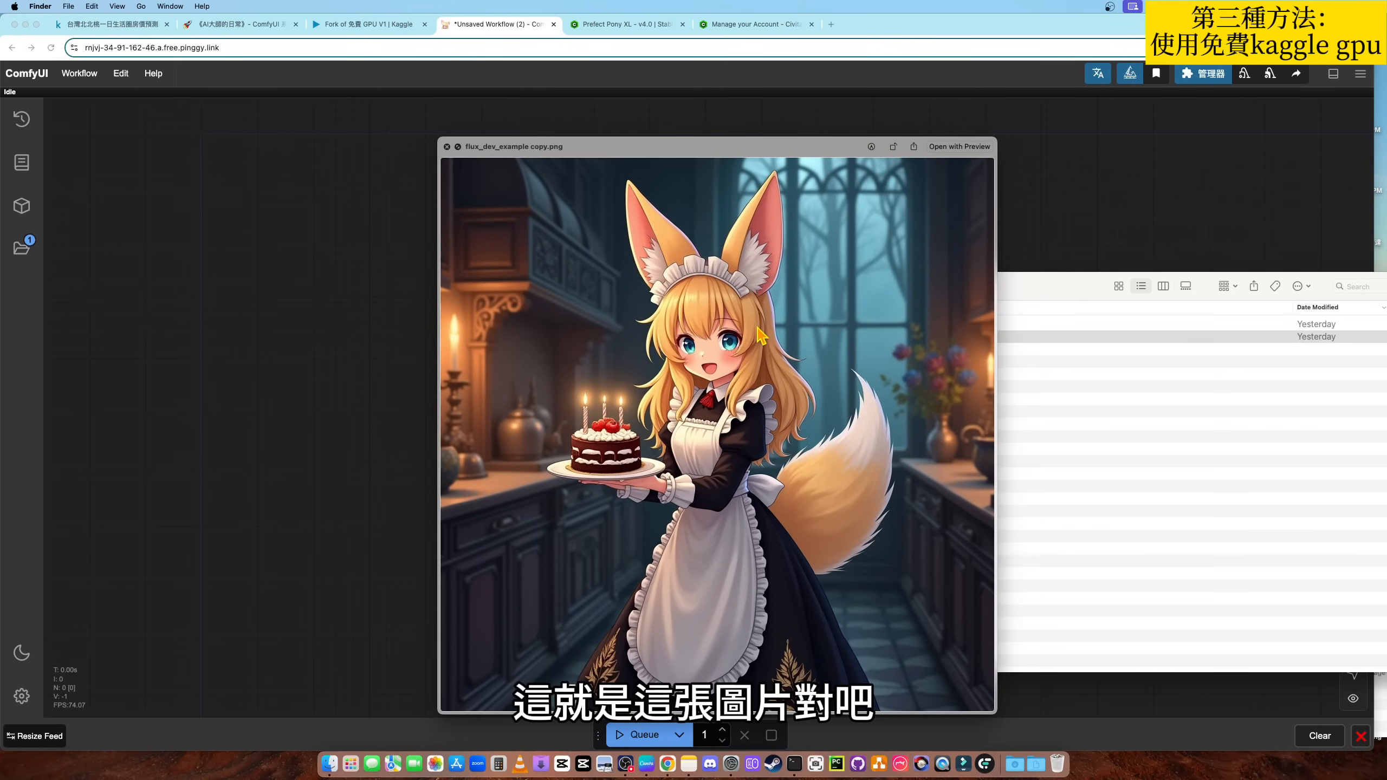
{"action": "key", "text": "space"}
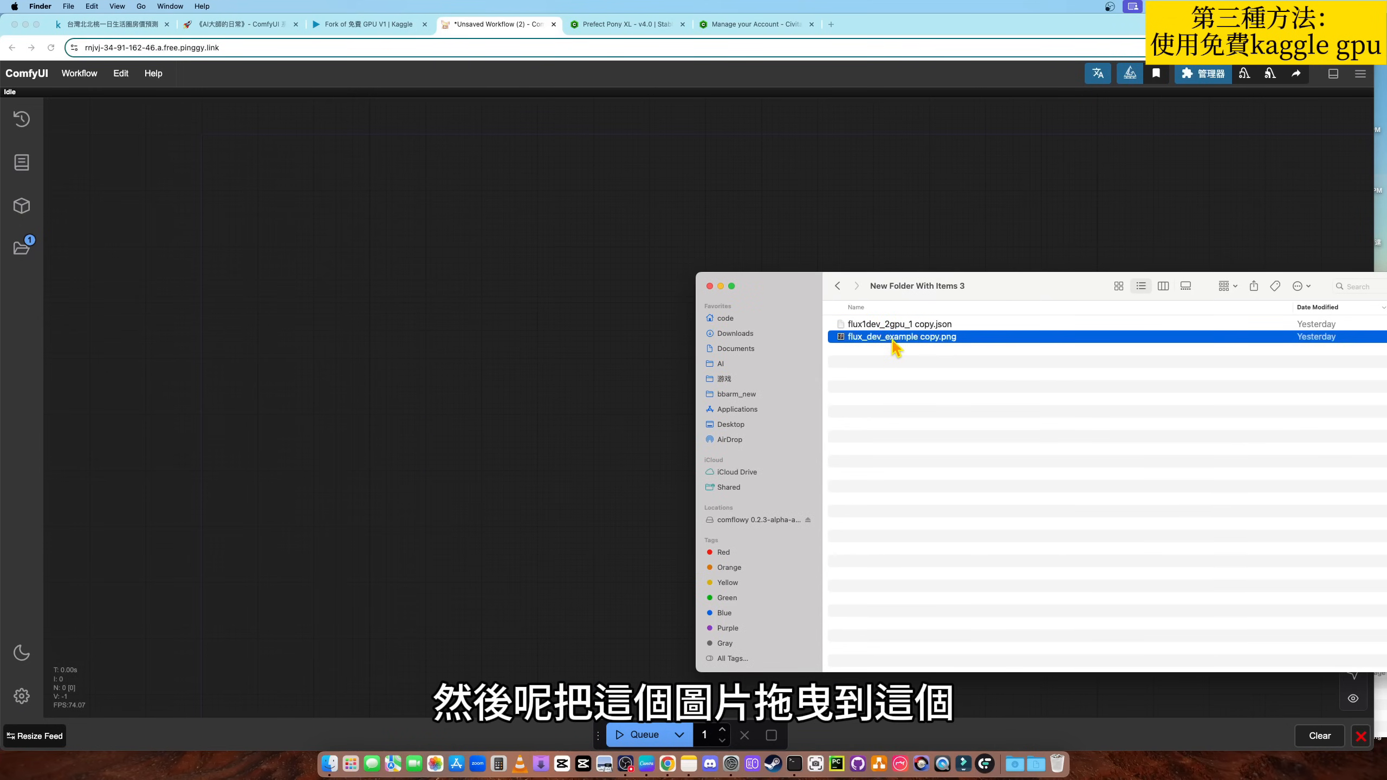
{"action": "left_click_drag", "start_coordinate": [899, 339], "coordinate": [583, 436]}
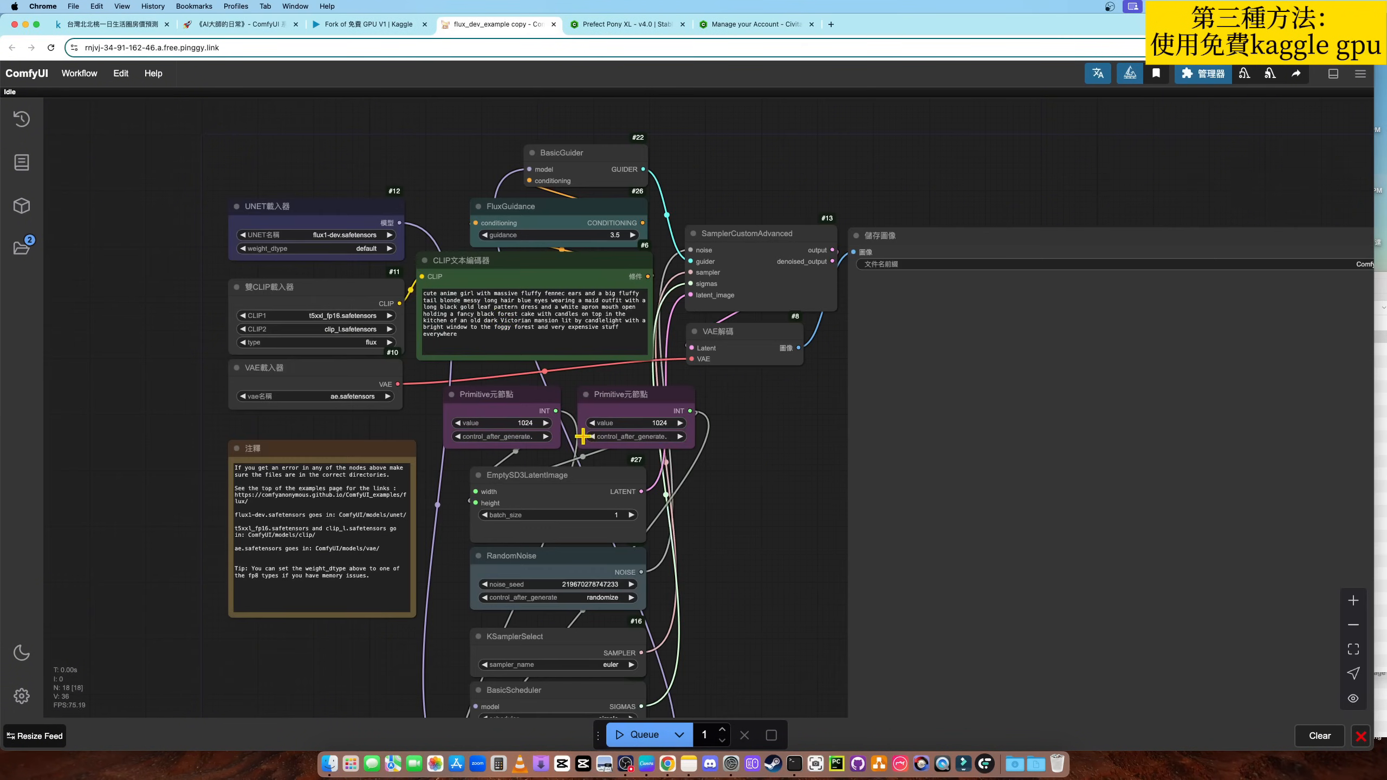
- Set the UNET loader node to flux_fp8.safetensors with weight_dtype fp8_e4m3fn
{"action": "left_click_drag", "start_coordinate": [779, 503], "coordinate": [850, 510]}
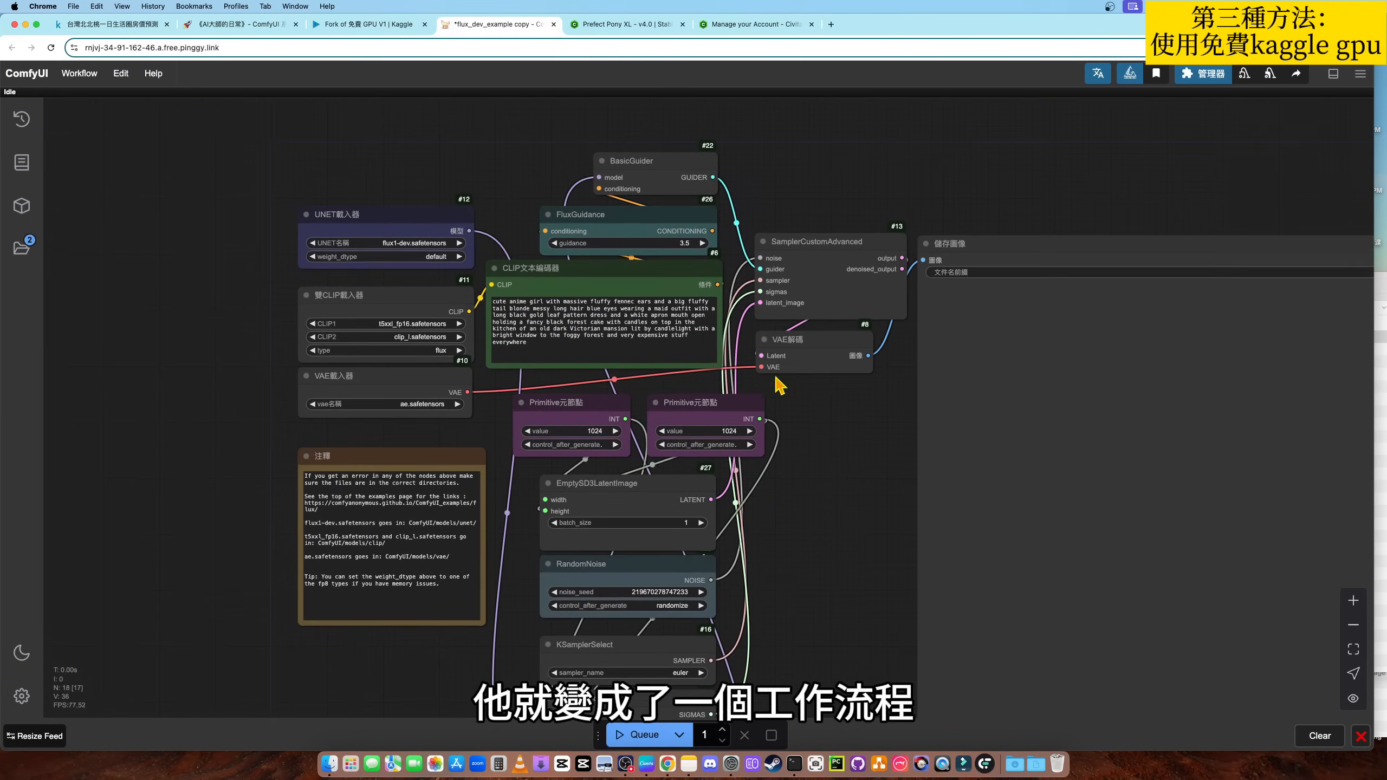
{"action": "scroll", "coordinate": [328, 223], "scroll_direction": "up", "scroll_amount": 3}
{"action": "scroll", "coordinate": [247, 338], "scroll_direction": "up", "scroll_amount": 3}
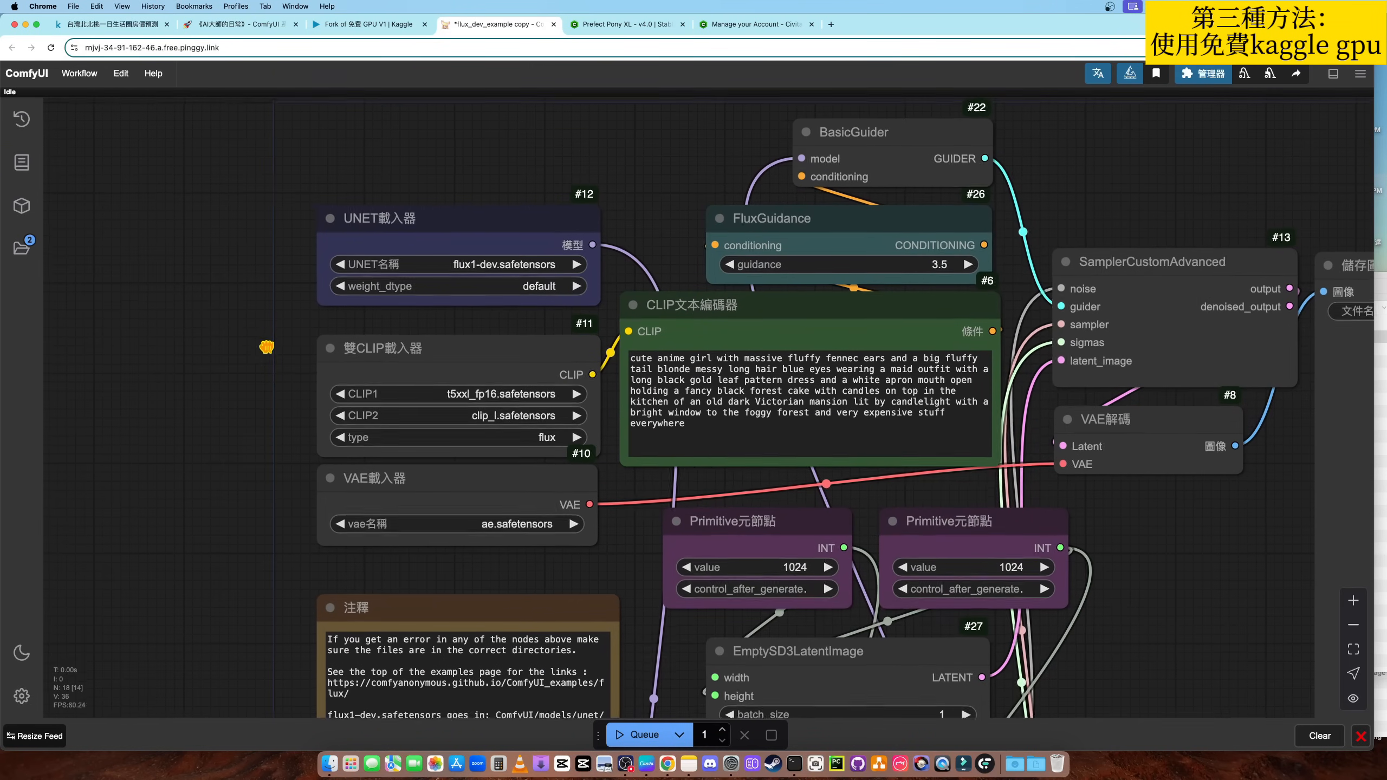
{"action": "left_click_drag", "start_coordinate": [276, 329], "coordinate": [275, 339]}
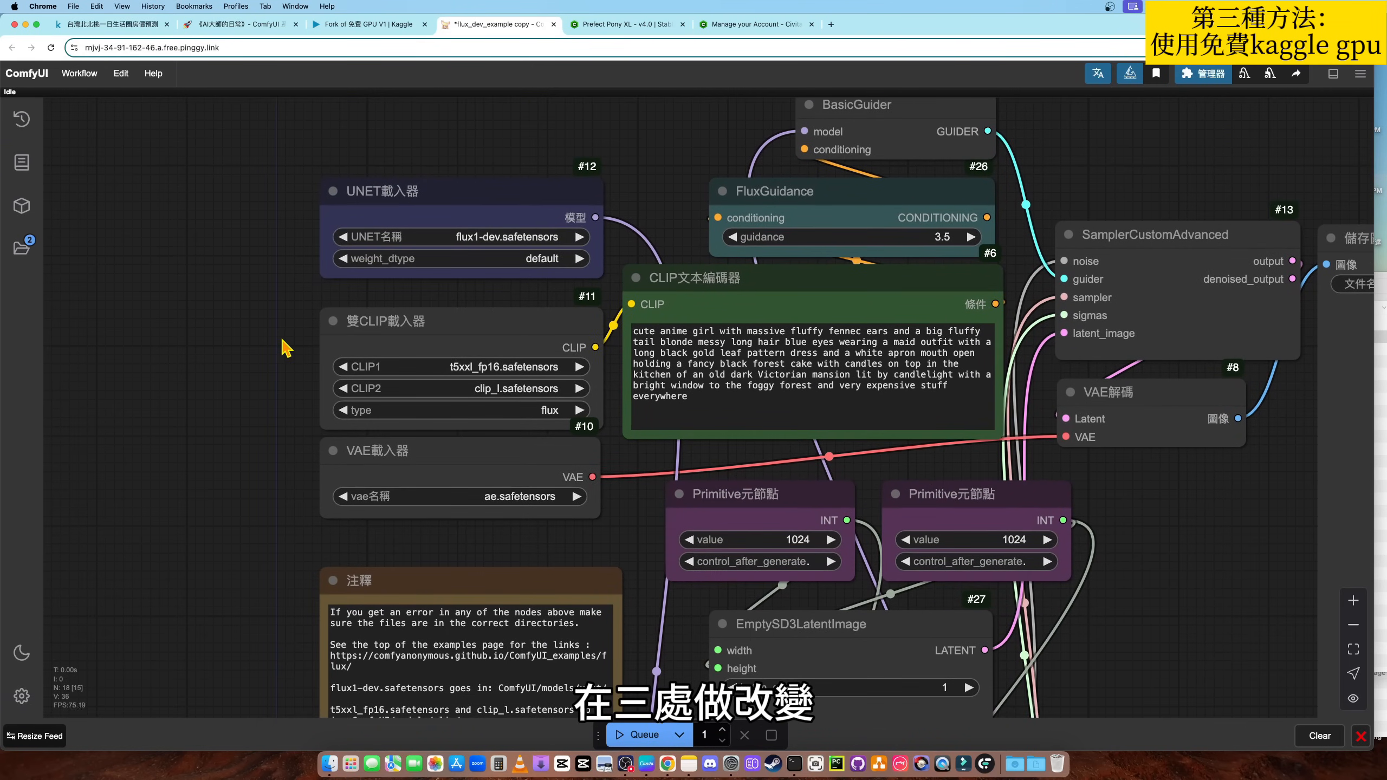
{"action": "left_click", "coordinate": [497, 239]}
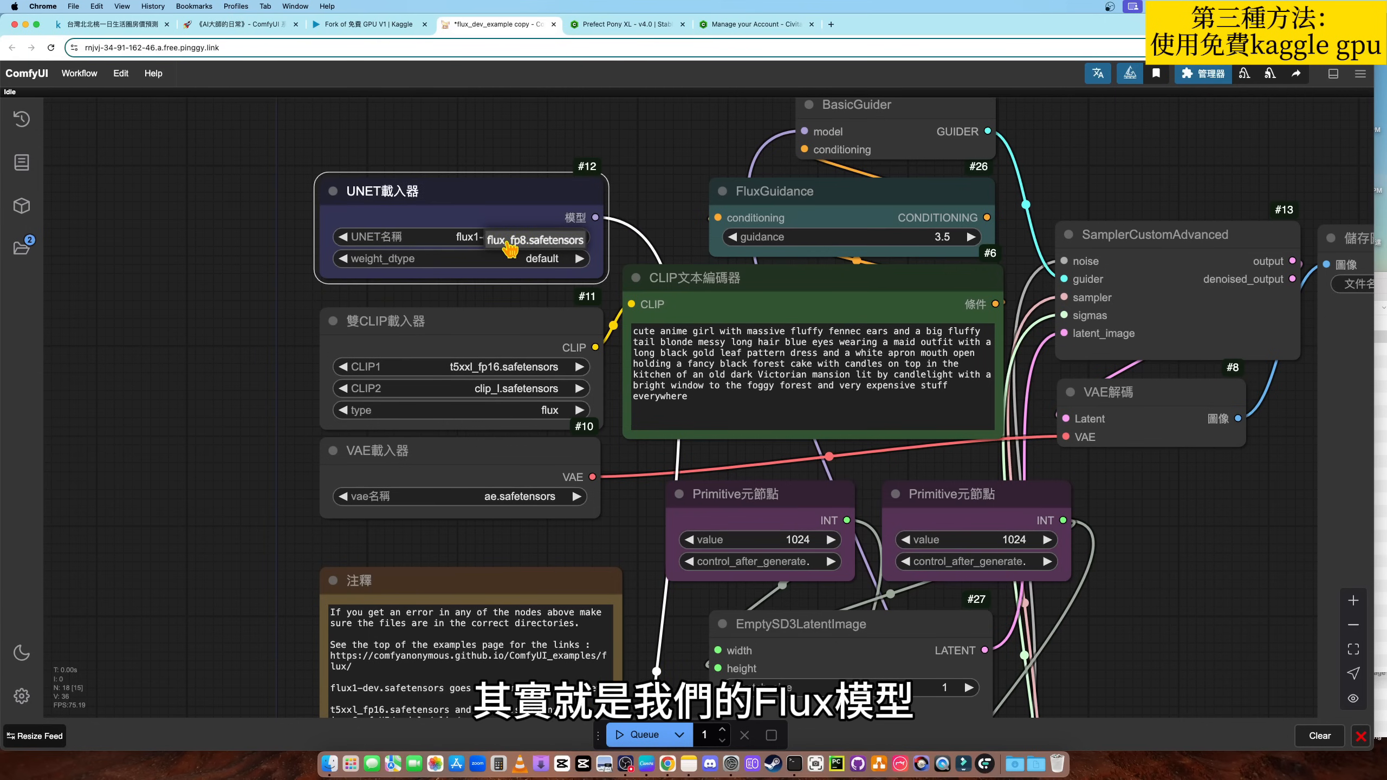
{"action": "left_click", "coordinate": [519, 248]}
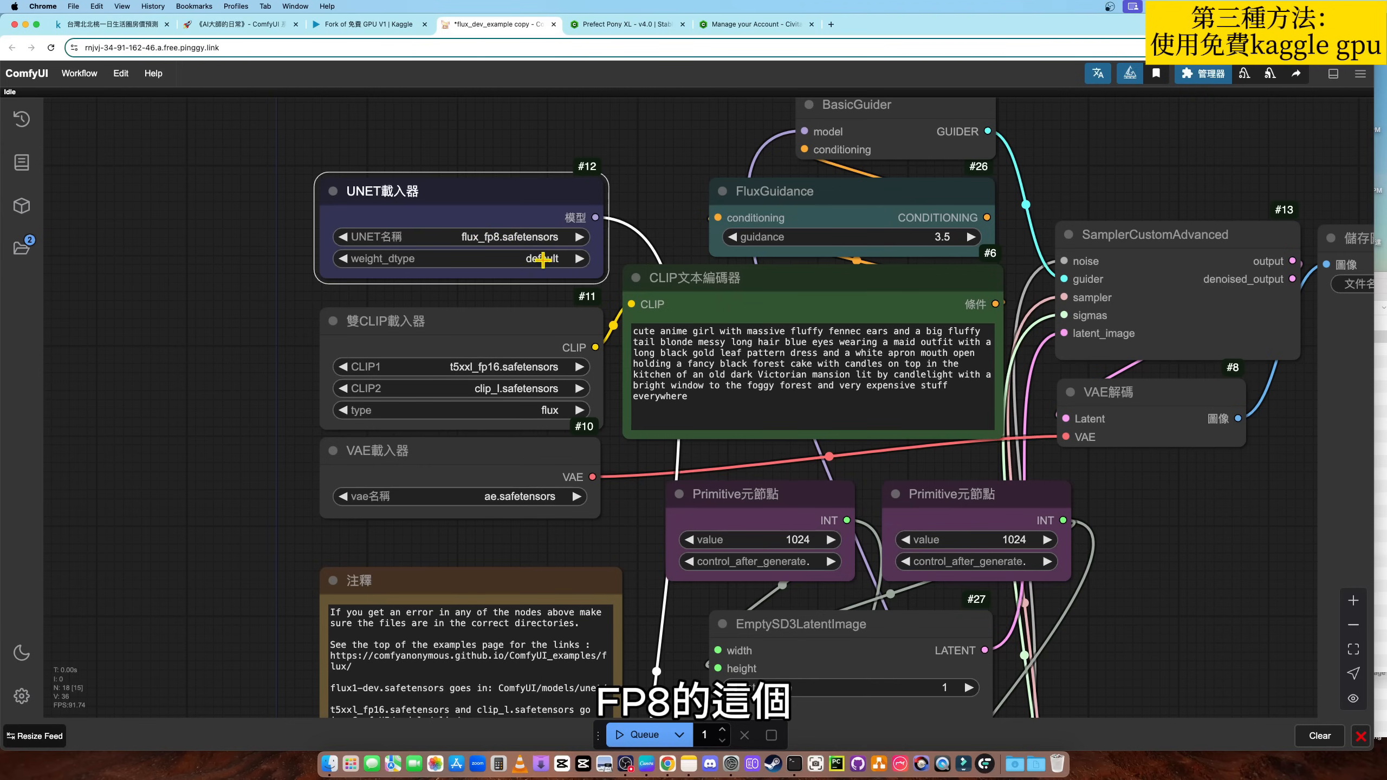
{"action": "left_click", "coordinate": [542, 261]}
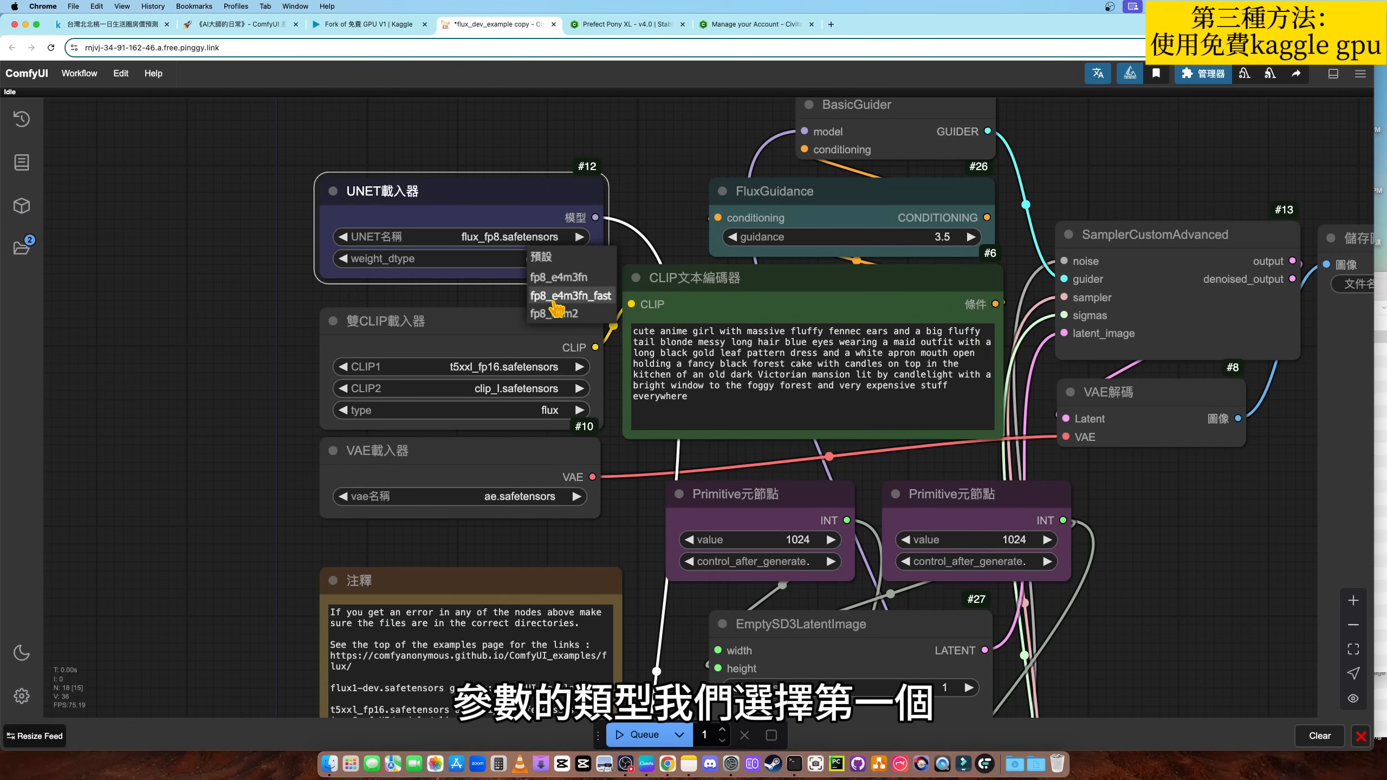
{"action": "left_click", "coordinate": [560, 277]}
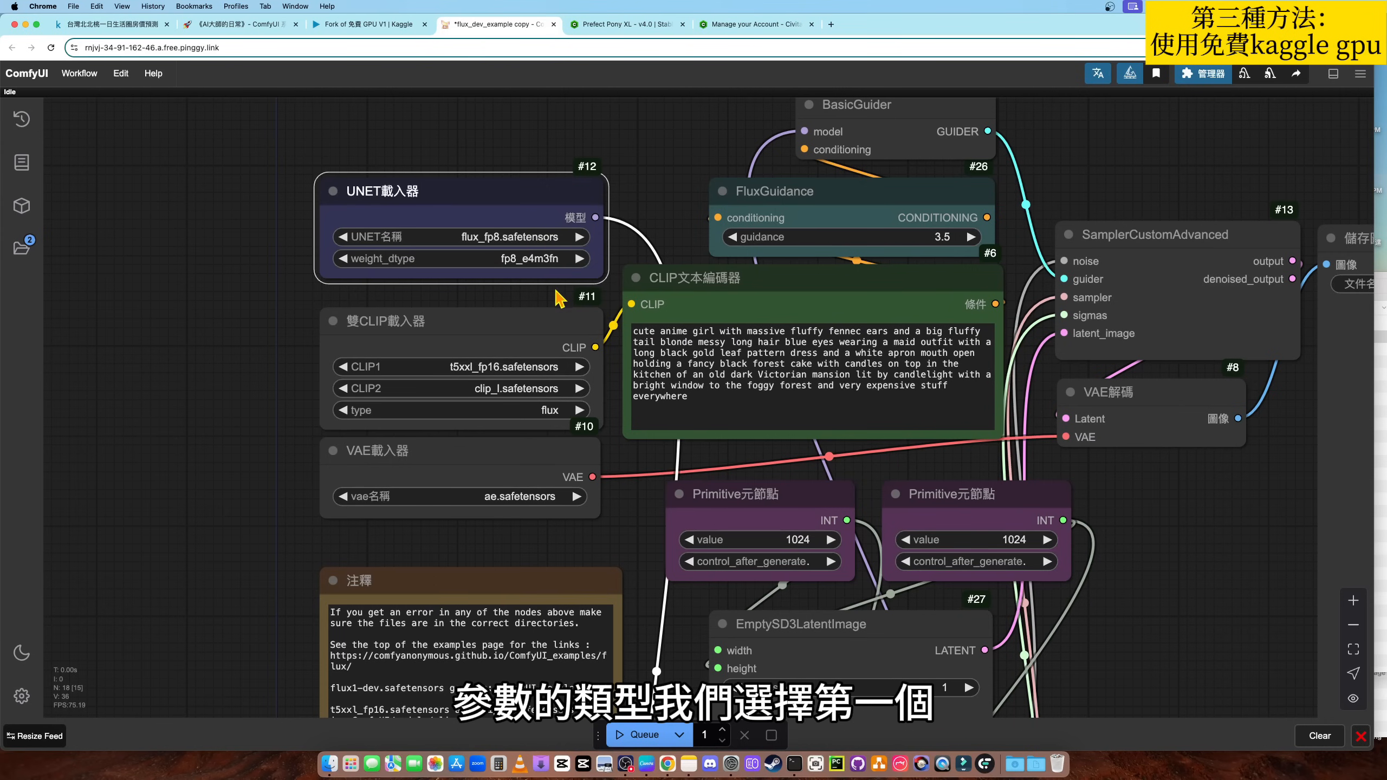
- In the dual CLIP loader node, set CLIP1 to t5xxl_fp8_e4m3fn.safetensors and CLIP2 to clip_l.safetensors
{"action": "left_click_drag", "start_coordinate": [230, 344], "coordinate": [215, 326]}
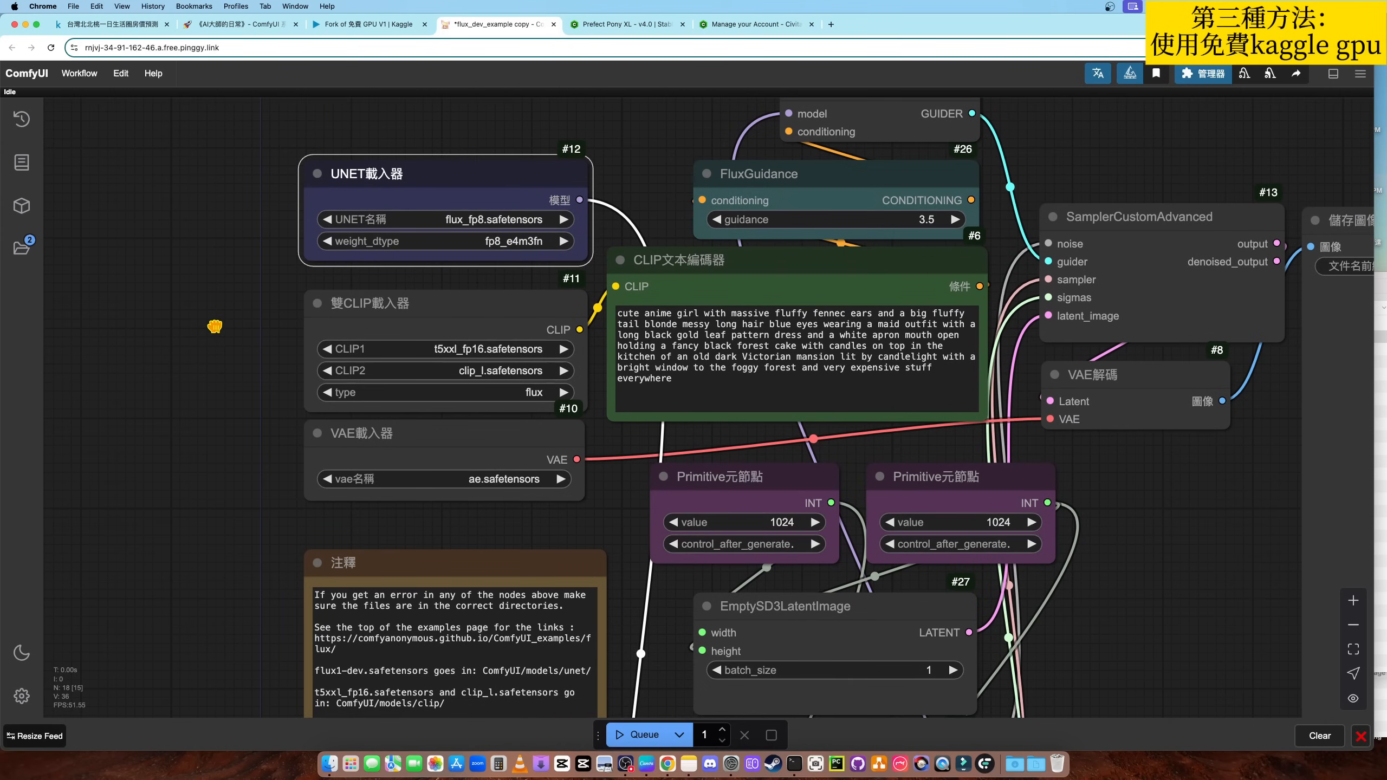
{"action": "left_click", "coordinate": [489, 354]}
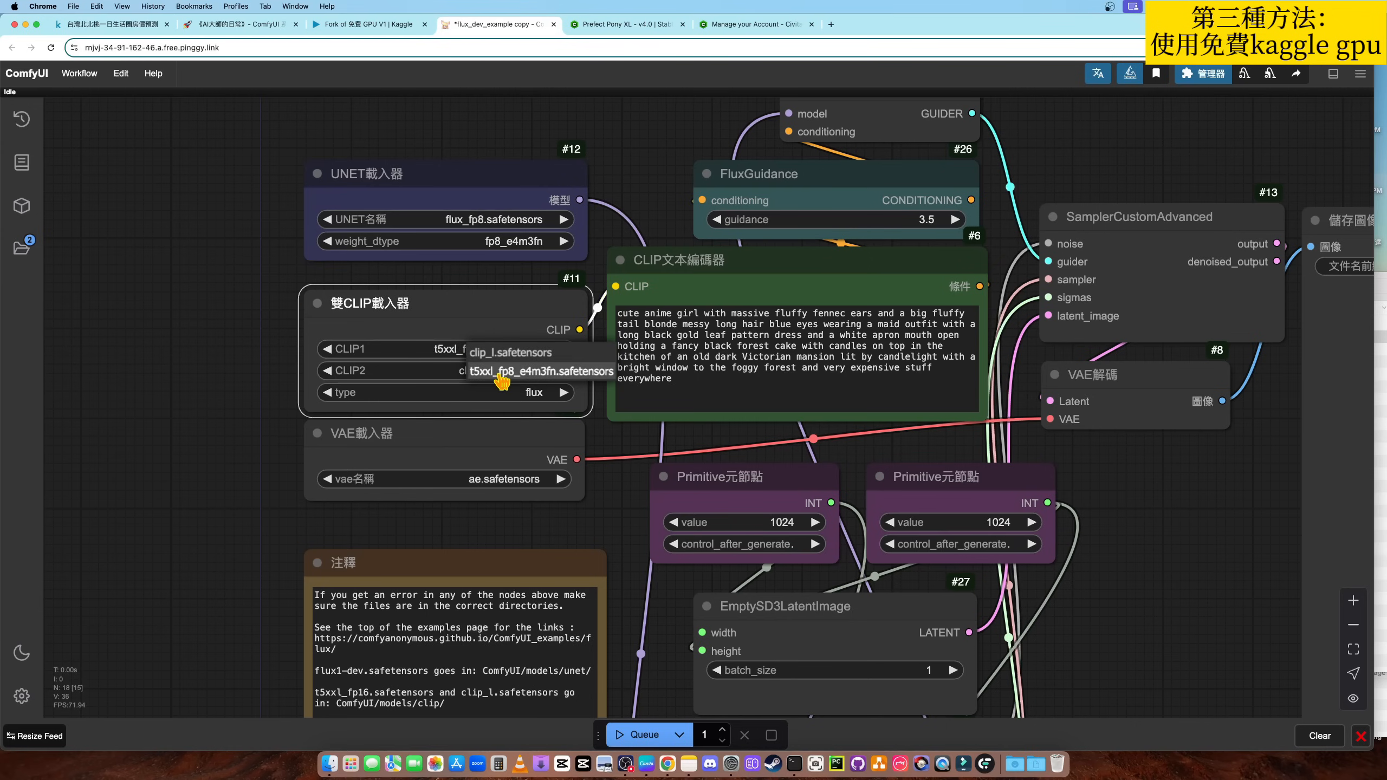
{"action": "left_click", "coordinate": [494, 381]}
{"action": "left_click", "coordinate": [474, 371]}
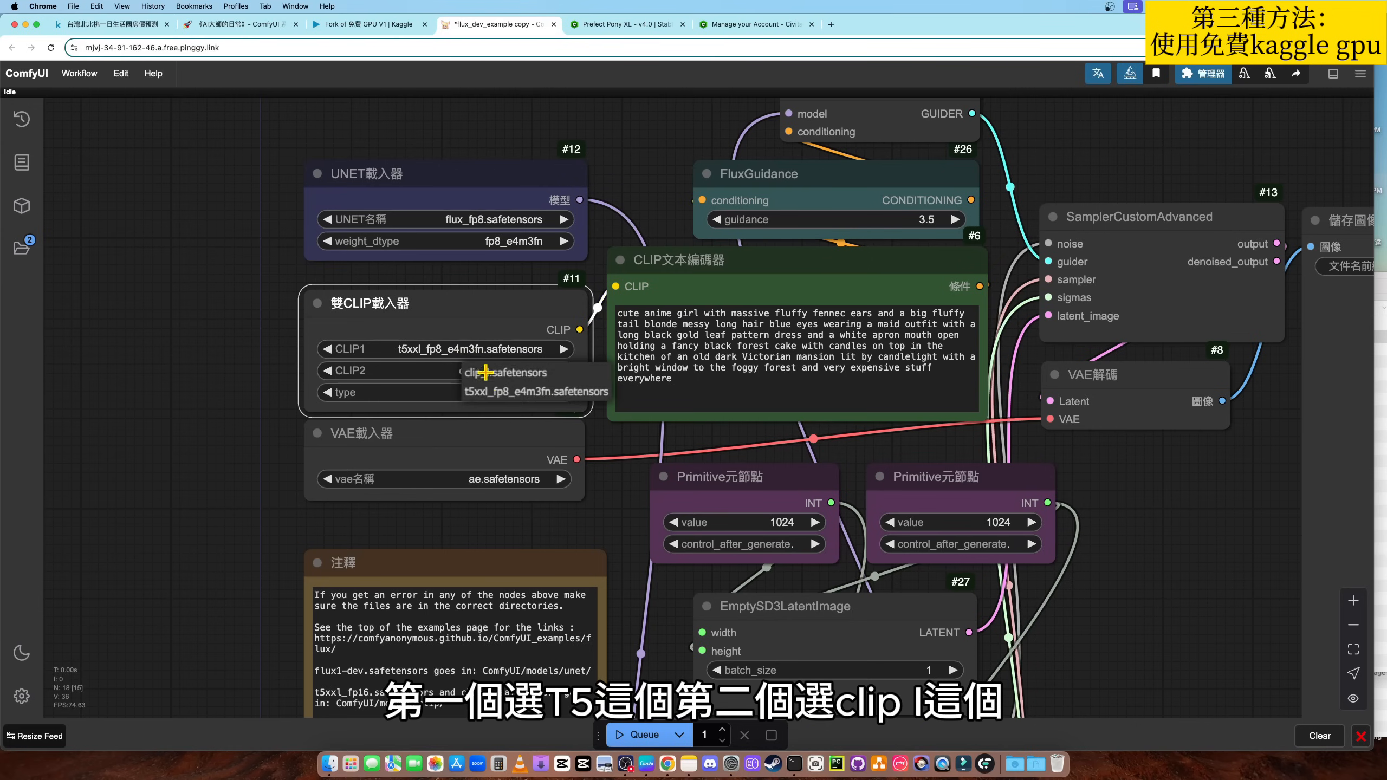
{"action": "left_click", "coordinate": [495, 389]}
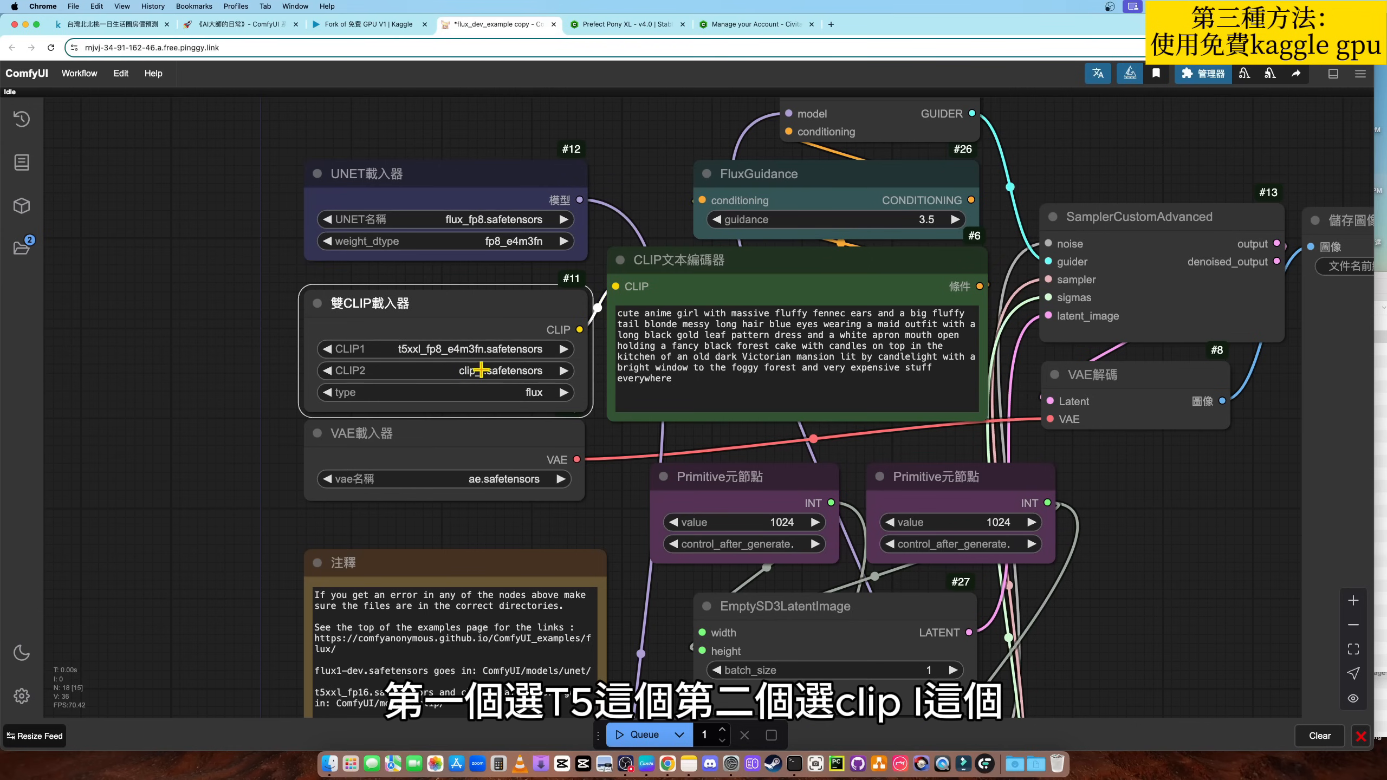
- Set the VAE loader node to flux_vae.safetensors and check the two Primitive nodes that control the image size
{"action": "left_click", "coordinate": [496, 481]}
{"action": "left_click", "coordinate": [502, 494]}
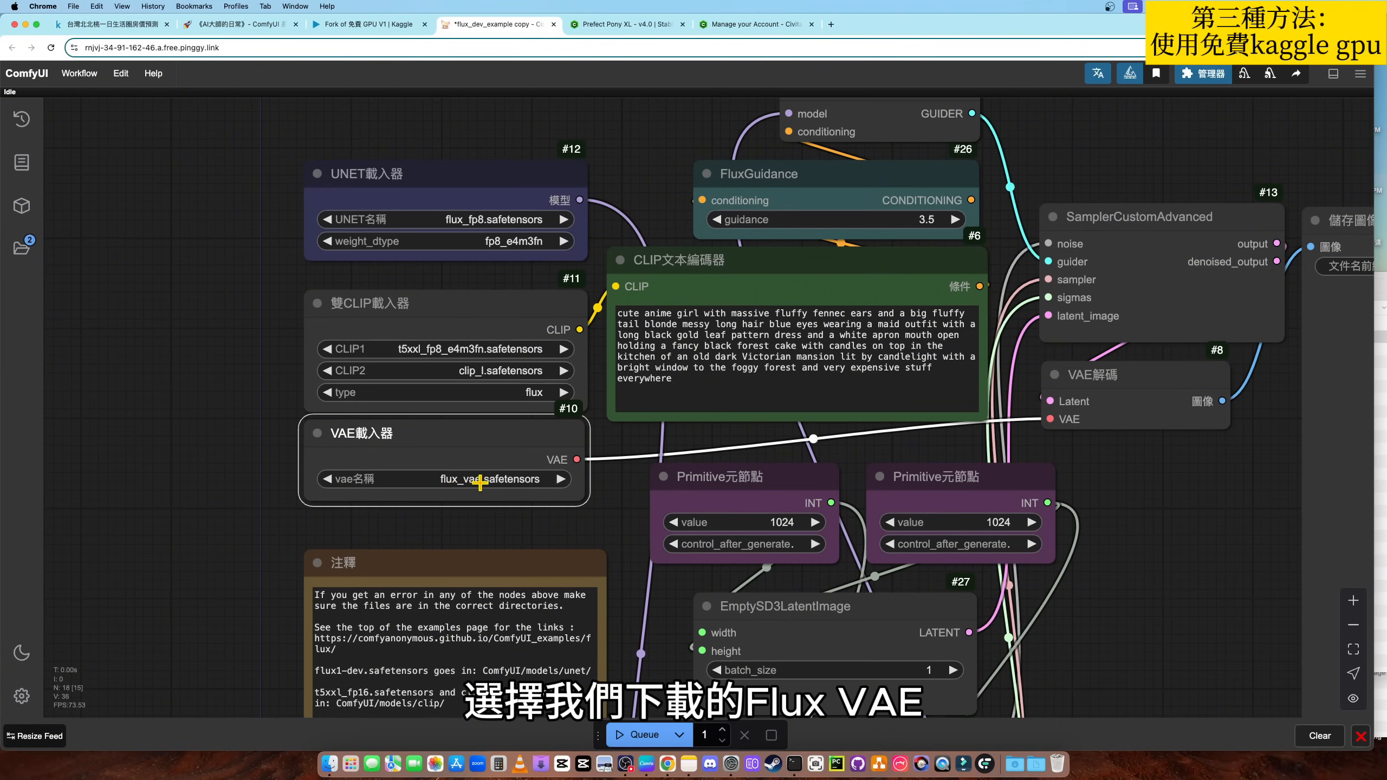
{"action": "scroll", "coordinate": [208, 407], "scroll_direction": "down", "scroll_amount": 2}
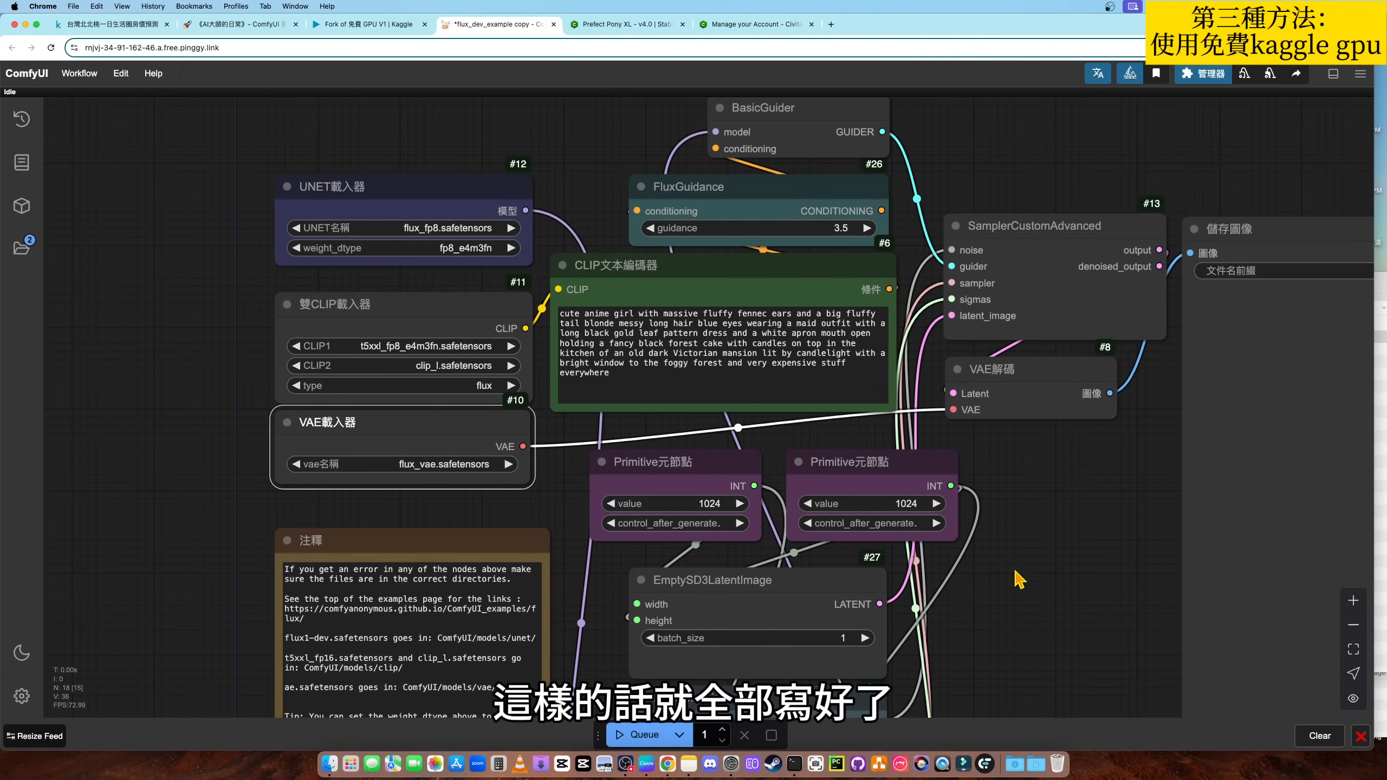
{"action": "left_click_drag", "start_coordinate": [1019, 579], "coordinate": [975, 542]}
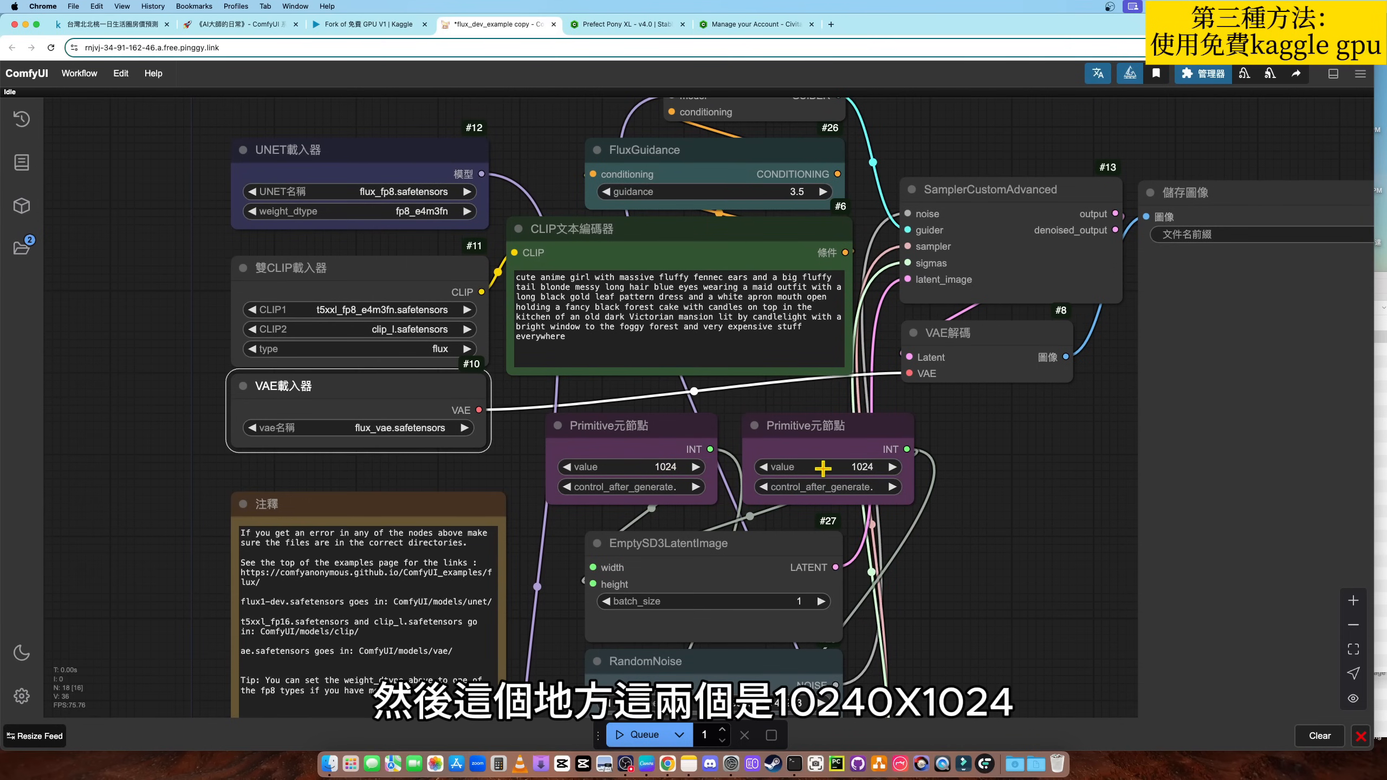
{"action": "left_click_drag", "start_coordinate": [1014, 487], "coordinate": [1016, 501]}
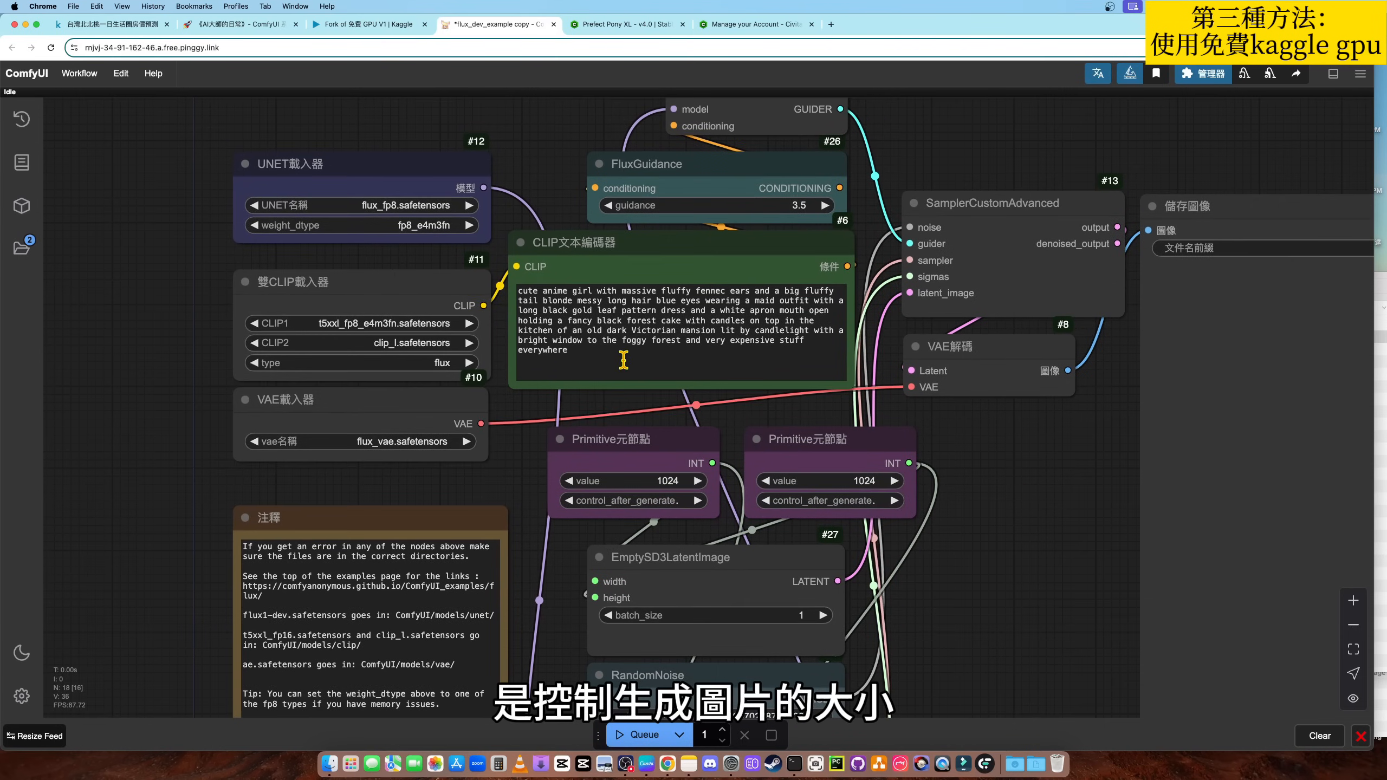
- Review the prompt in the CLIP text encoder node and queue the Flux workflow for image generation
{"action": "left_click_drag", "start_coordinate": [596, 359], "coordinate": [513, 288]}
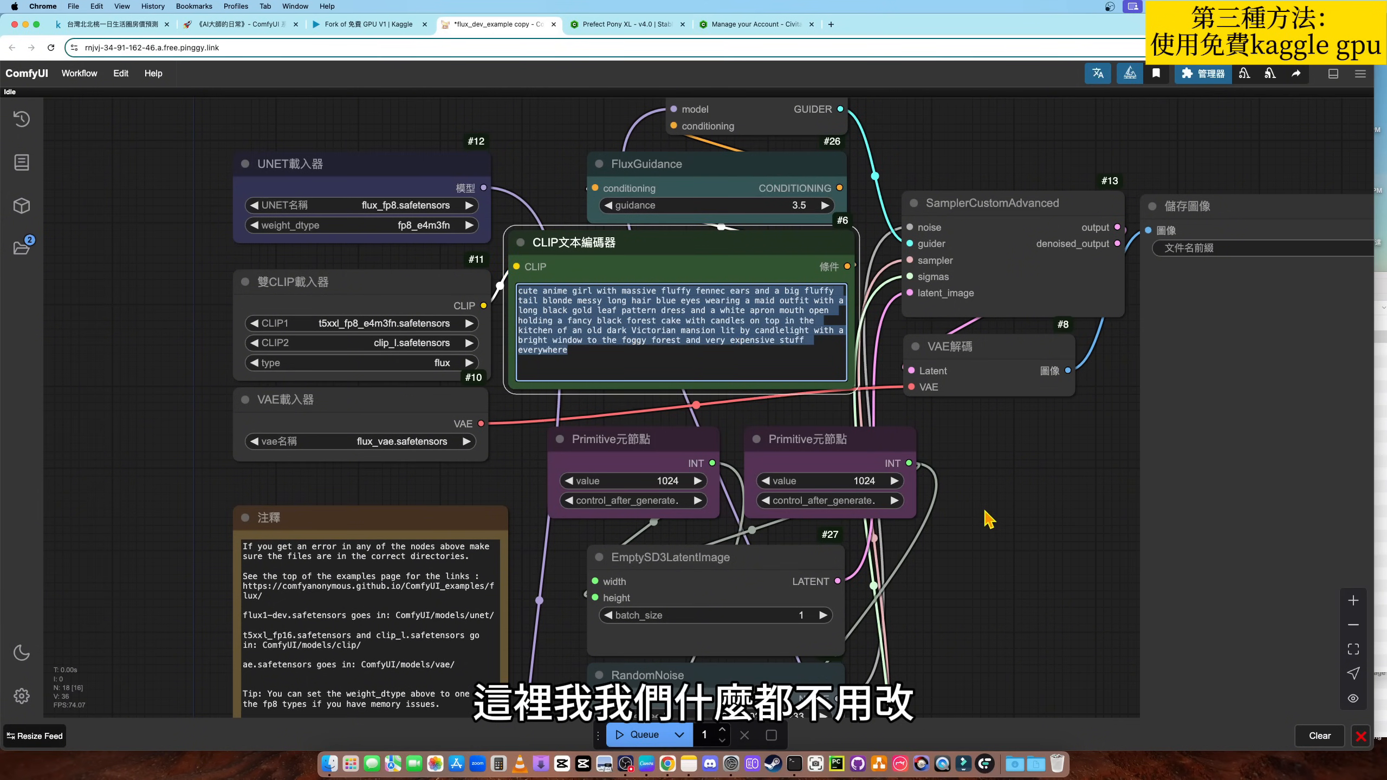
{"action": "scroll", "coordinate": [986, 514], "scroll_direction": "down", "scroll_amount": 2}
{"action": "left_click_drag", "start_coordinate": [985, 517], "coordinate": [944, 503]}
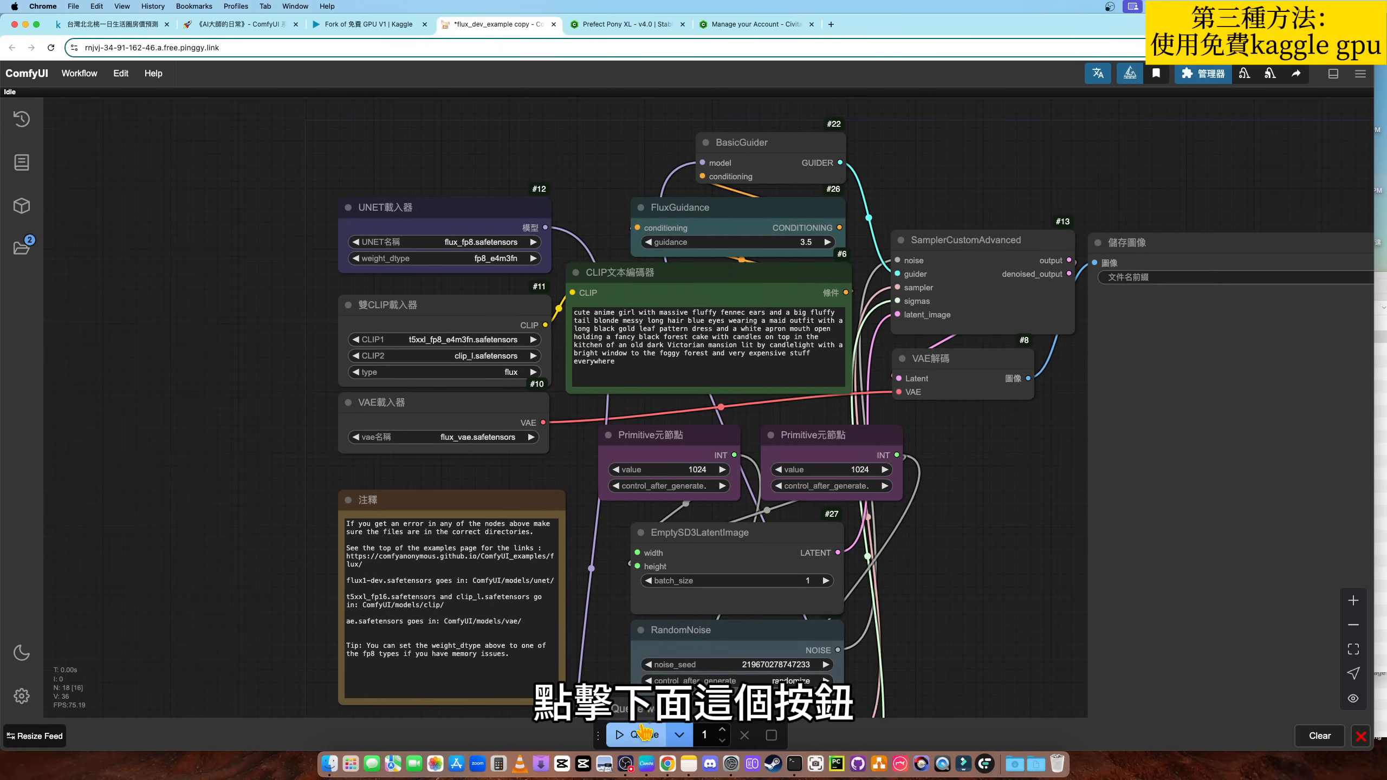
{"action": "left_click", "coordinate": [623, 735]}
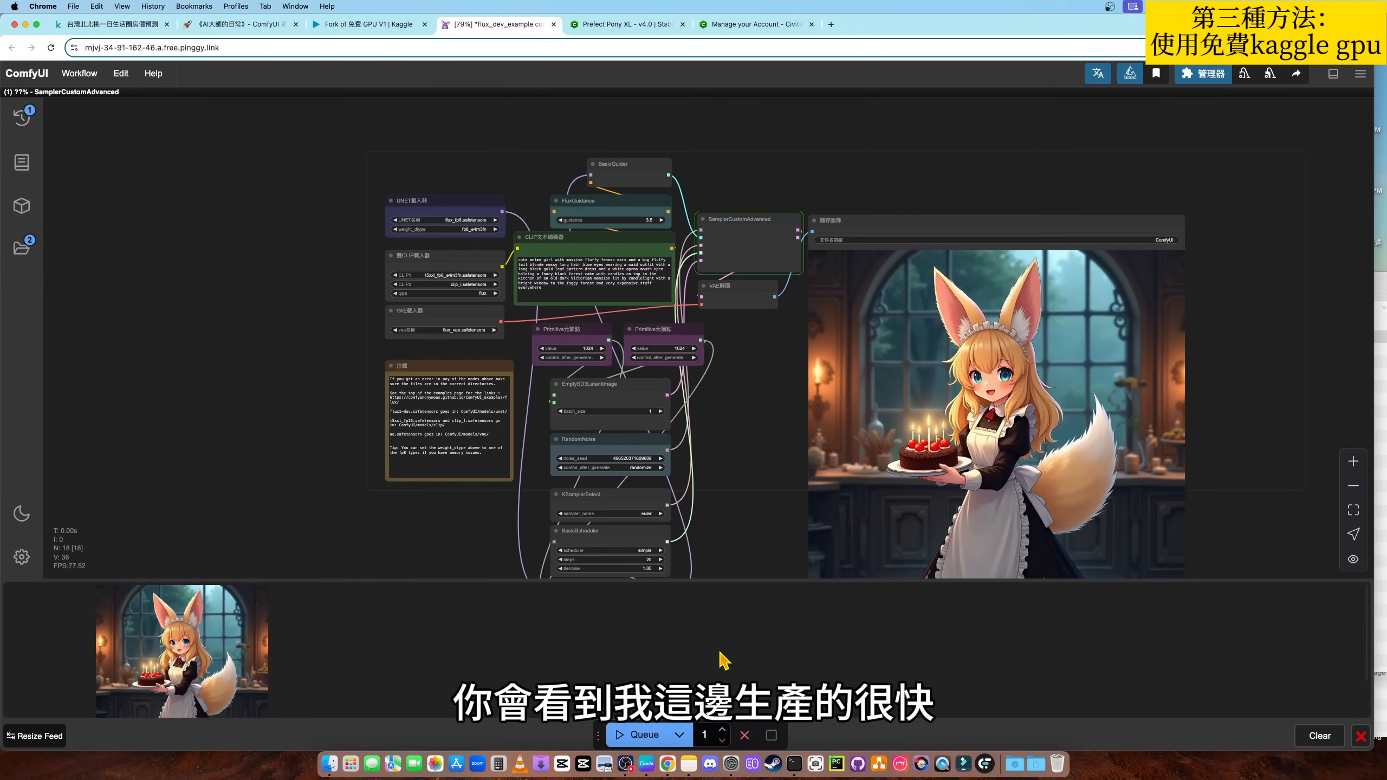
- Inspect the UNET and dual CLIP loader nodes and the SamplerCustomAdvanced progress while the second image generates
{"action": "left_click_drag", "start_coordinate": [740, 471], "coordinate": [739, 485]}
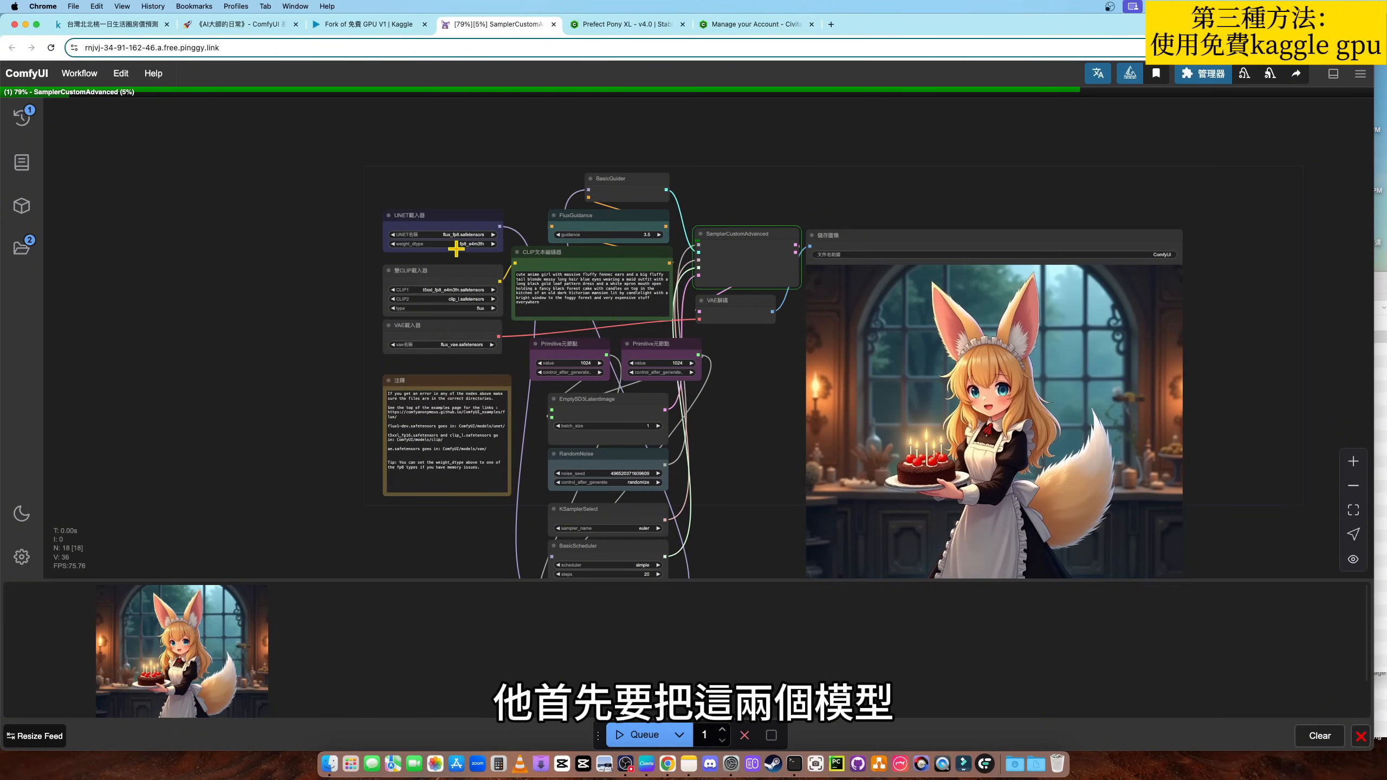
{"action": "scroll", "coordinate": [364, 273], "scroll_direction": "up", "scroll_amount": 3}
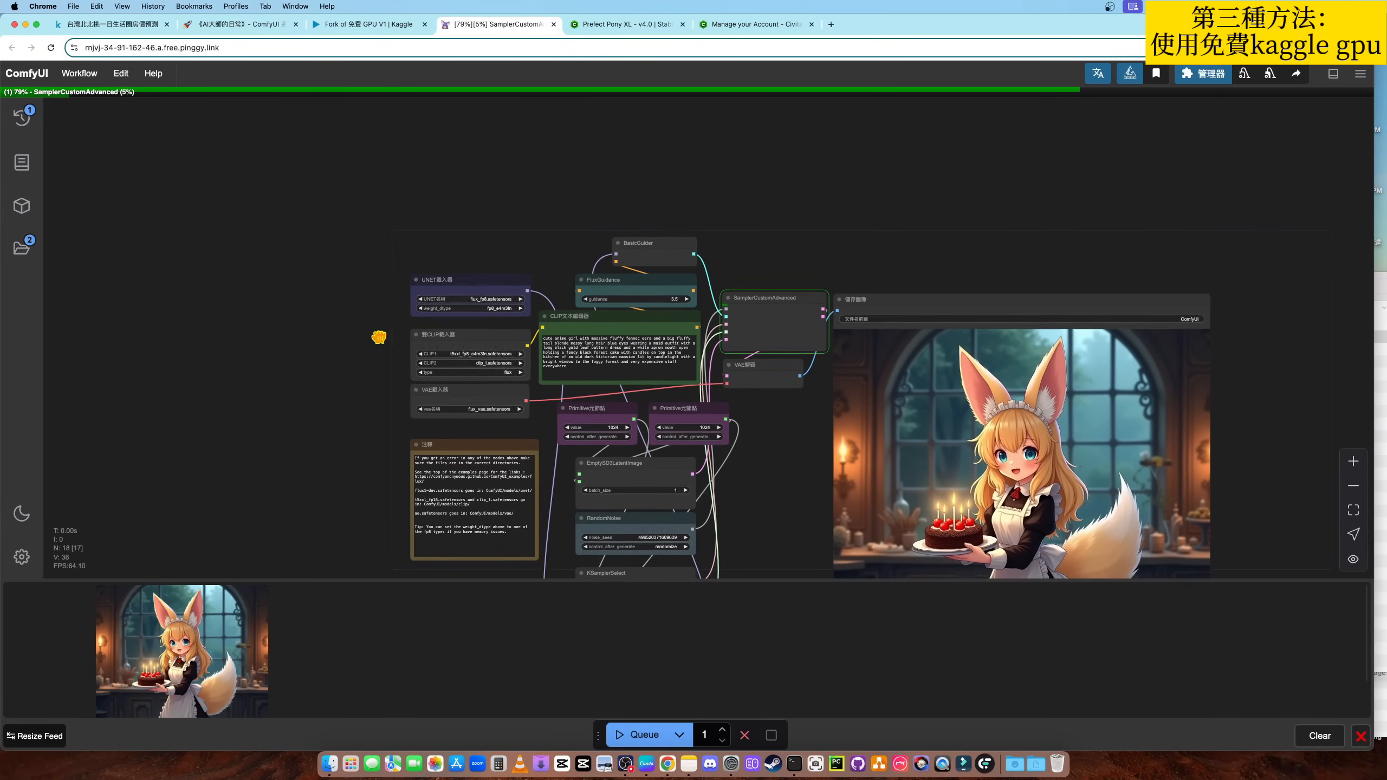
{"action": "scroll", "coordinate": [517, 388], "scroll_direction": "up", "scroll_amount": 5}
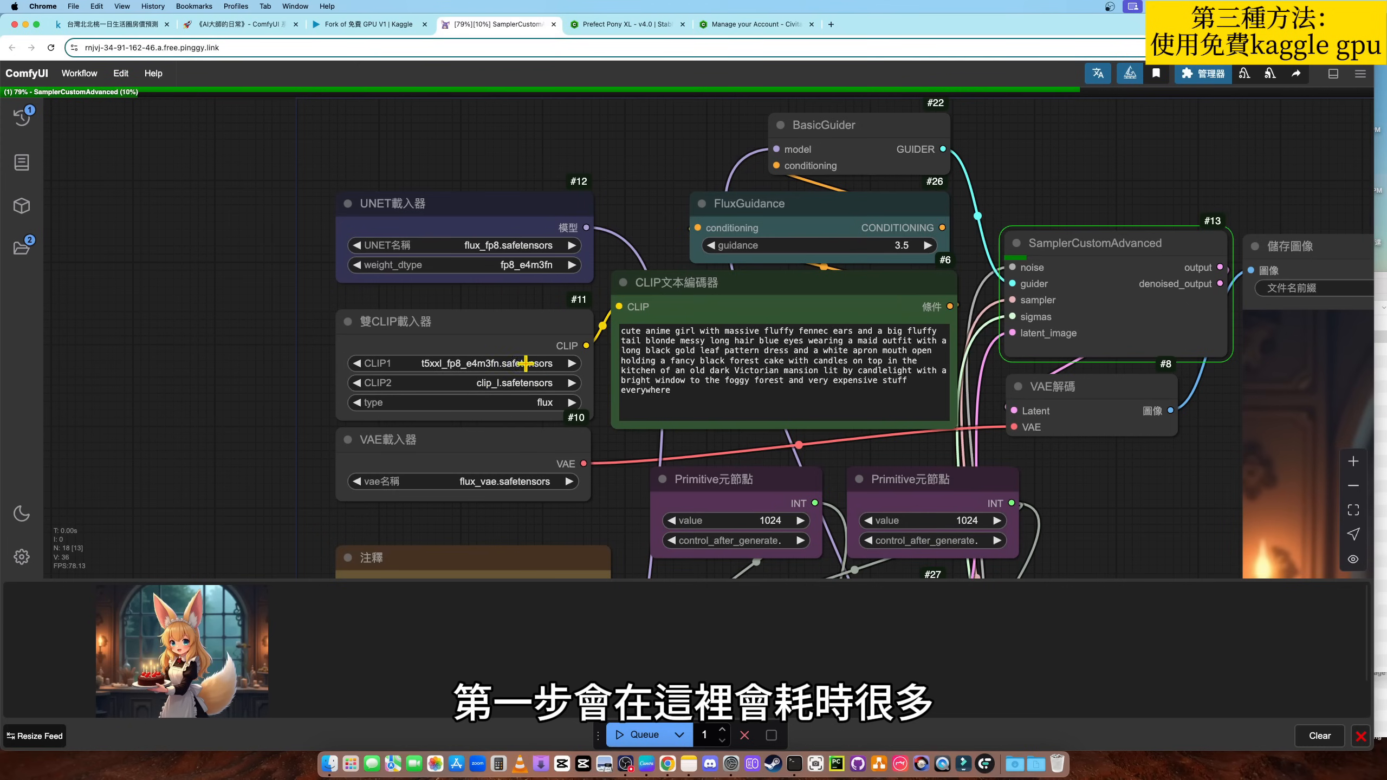
{"action": "scroll", "coordinate": [585, 381], "scroll_direction": "down", "scroll_amount": 1}
{"action": "left_click_drag", "start_coordinate": [1099, 483], "coordinate": [1064, 460]}
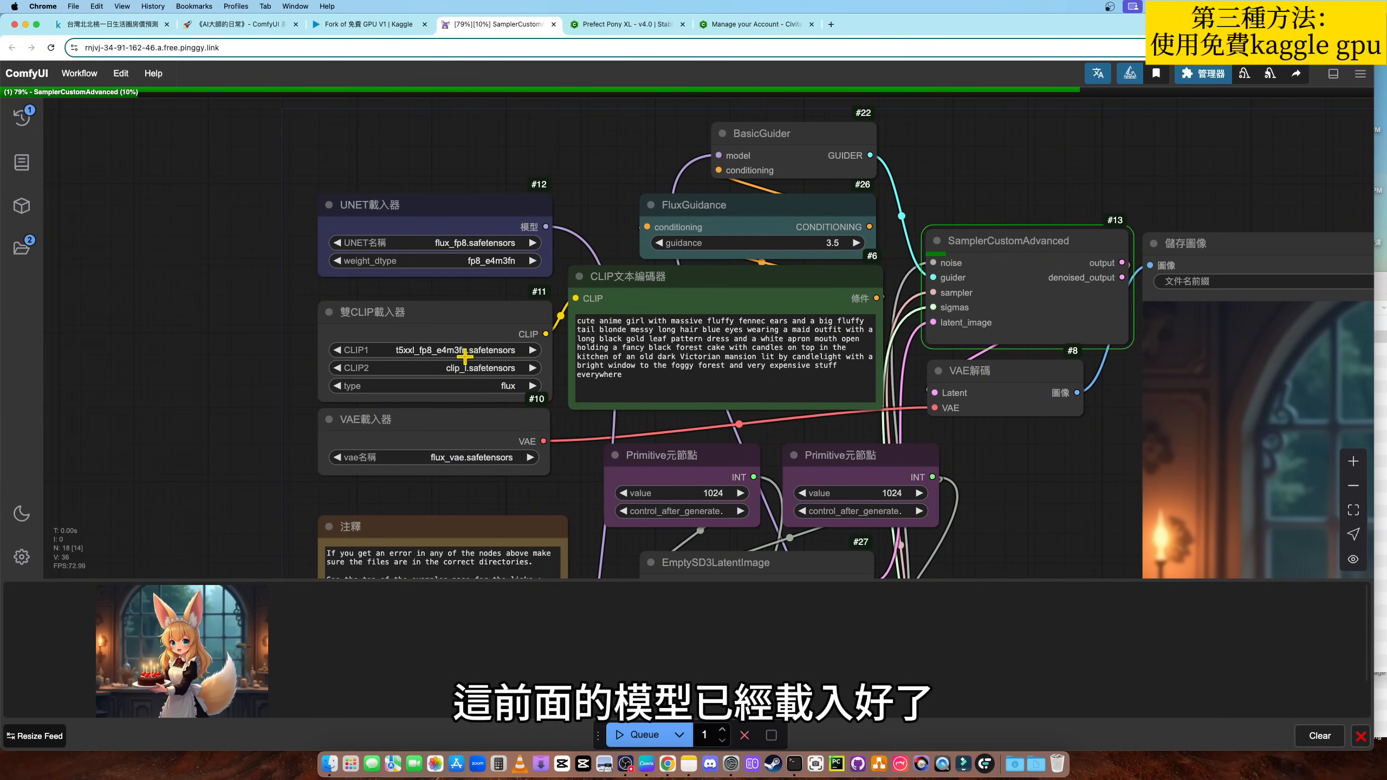
{"action": "left_click_drag", "start_coordinate": [991, 495], "coordinate": [807, 465]}
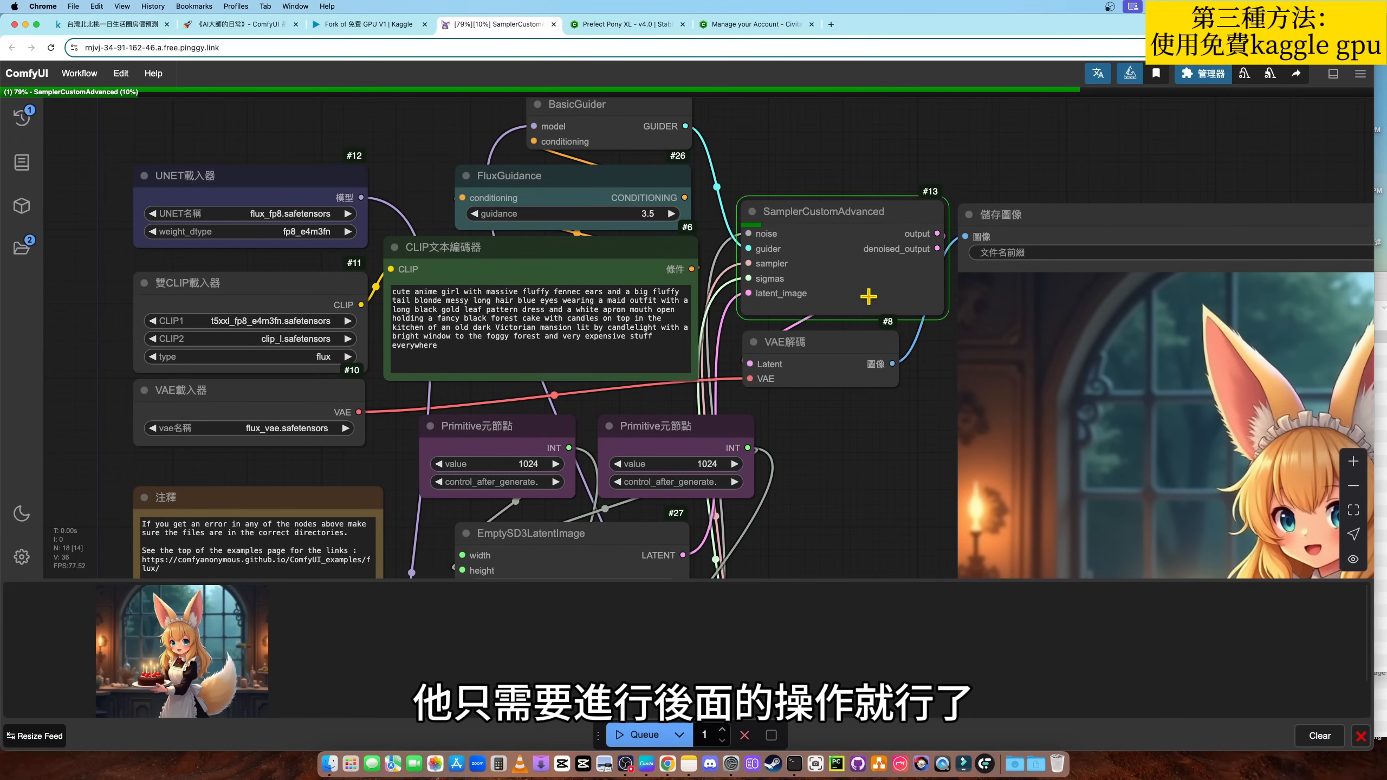
{"action": "scroll", "coordinate": [851, 424], "scroll_direction": "down", "scroll_amount": 3}
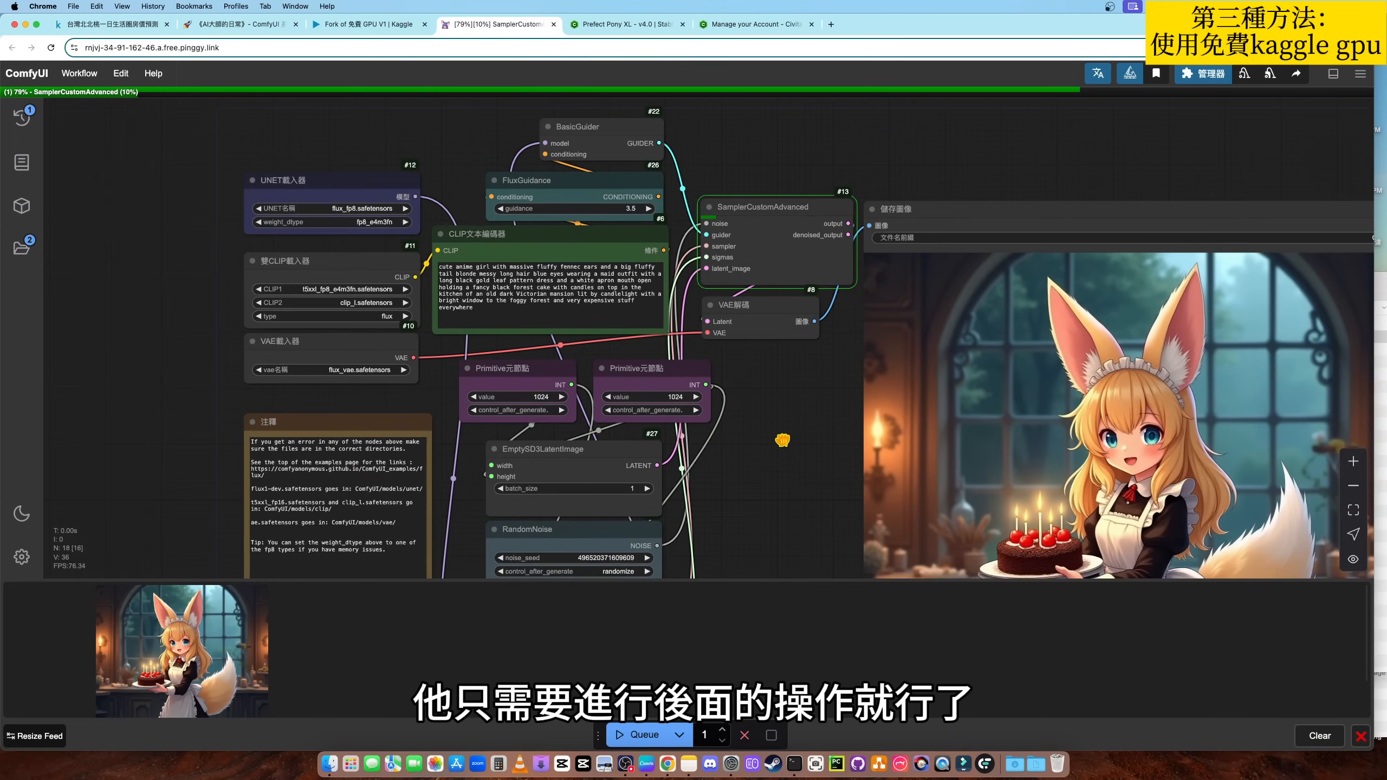
- In the Kaggle notebook, inspect the draft session's CPU, GPU and GPU memory usage, and return to ComfyUI
{"action": "left_click", "coordinate": [369, 24]}
{"action": "left_click", "coordinate": [551, 227]}
{"action": "scroll", "coordinate": [586, 317], "scroll_direction": "up", "scroll_amount": 1}
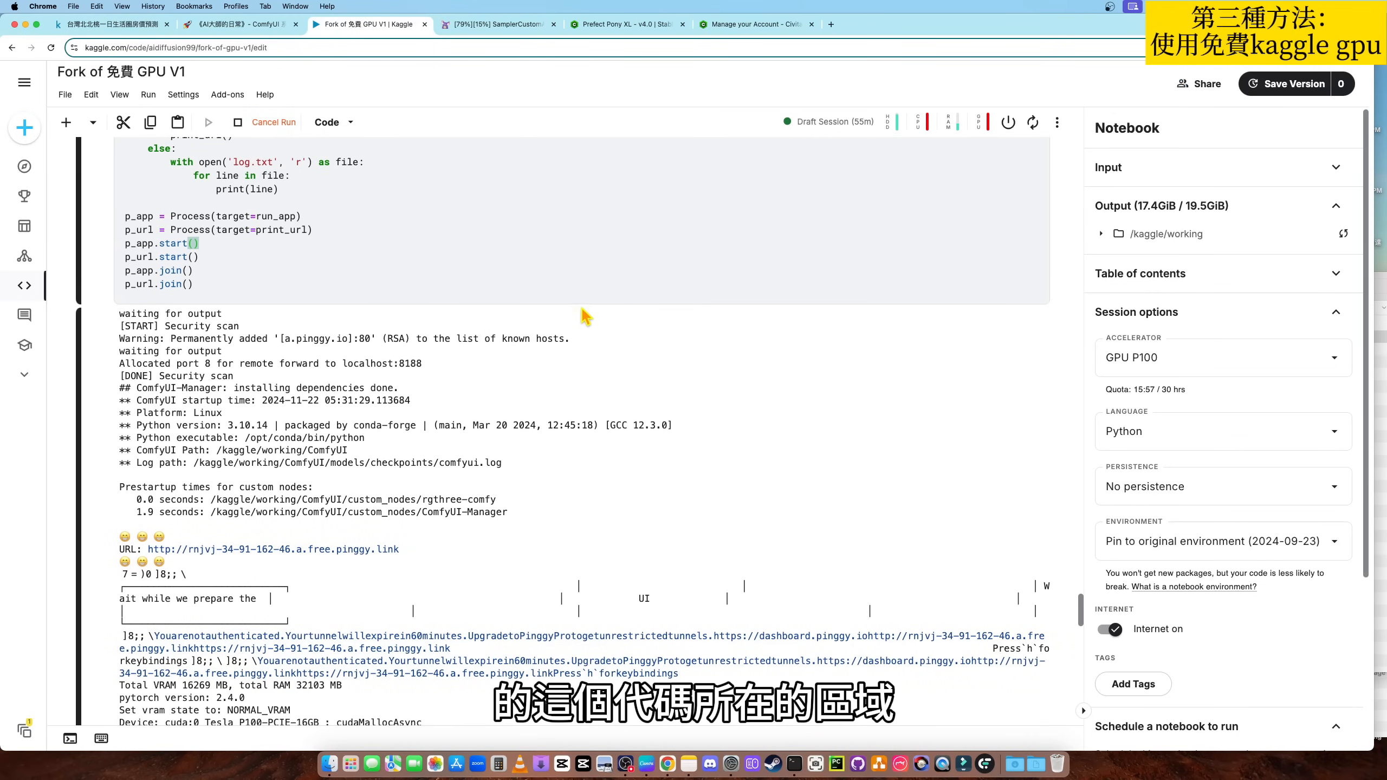
{"action": "scroll", "coordinate": [669, 409], "scroll_direction": "up", "scroll_amount": 1}
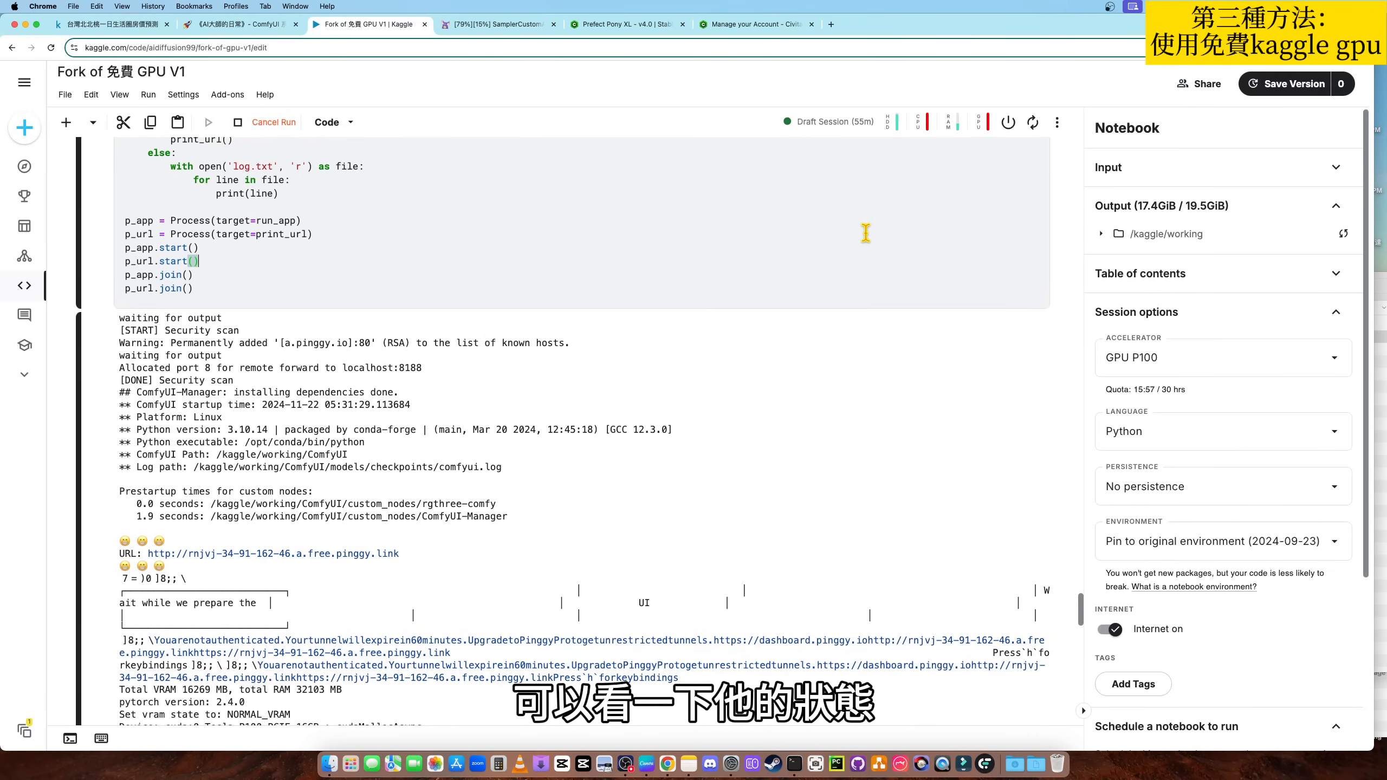
{"action": "left_click", "coordinate": [942, 124]}
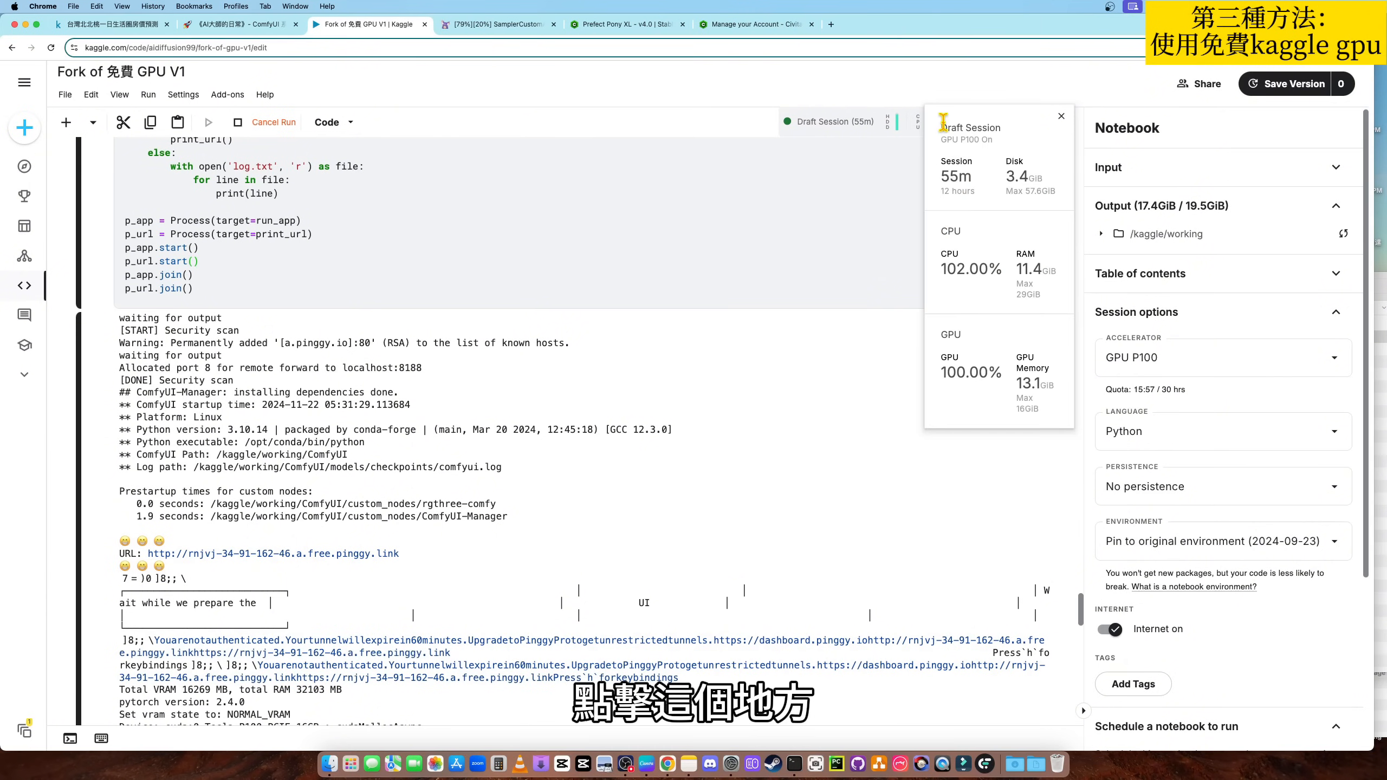
{"action": "mouse_move", "coordinate": [953, 253]}
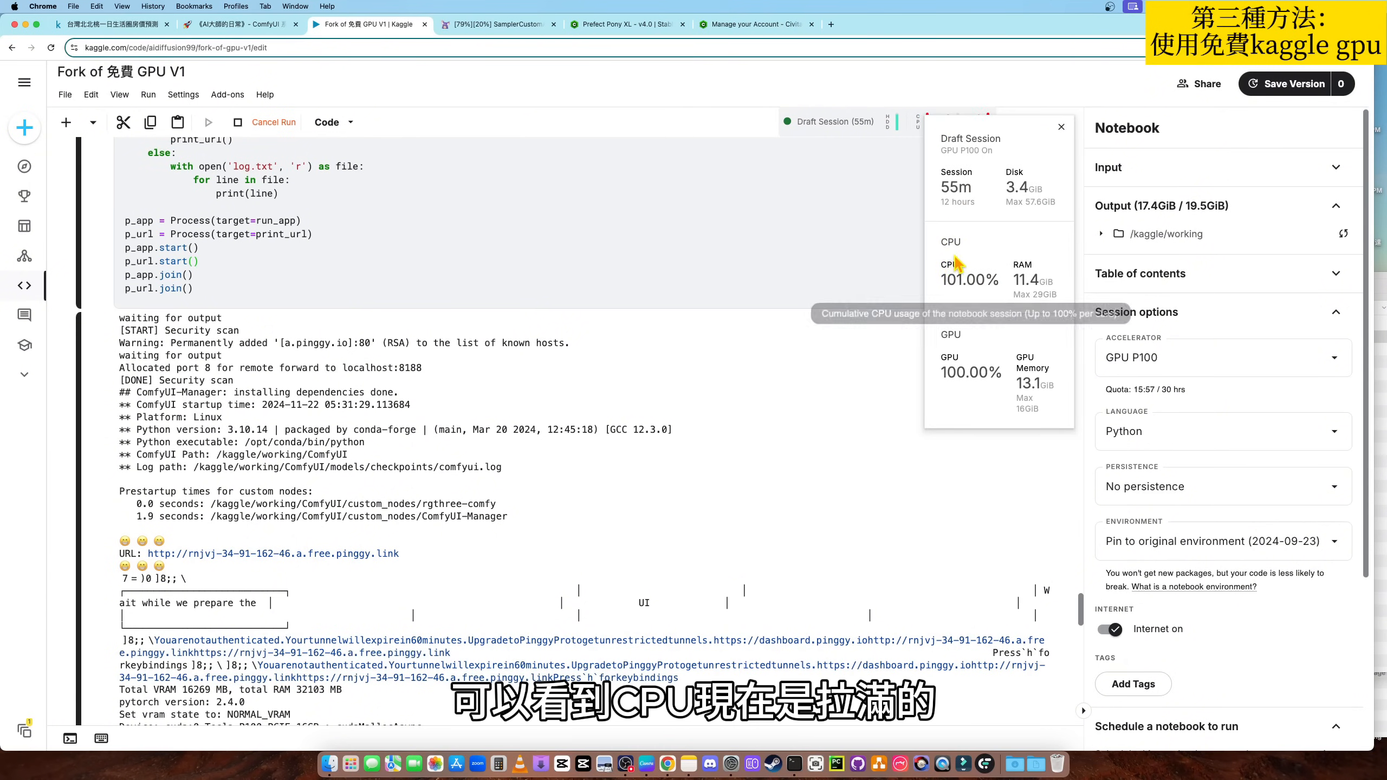
{"action": "mouse_move", "coordinate": [955, 353]}
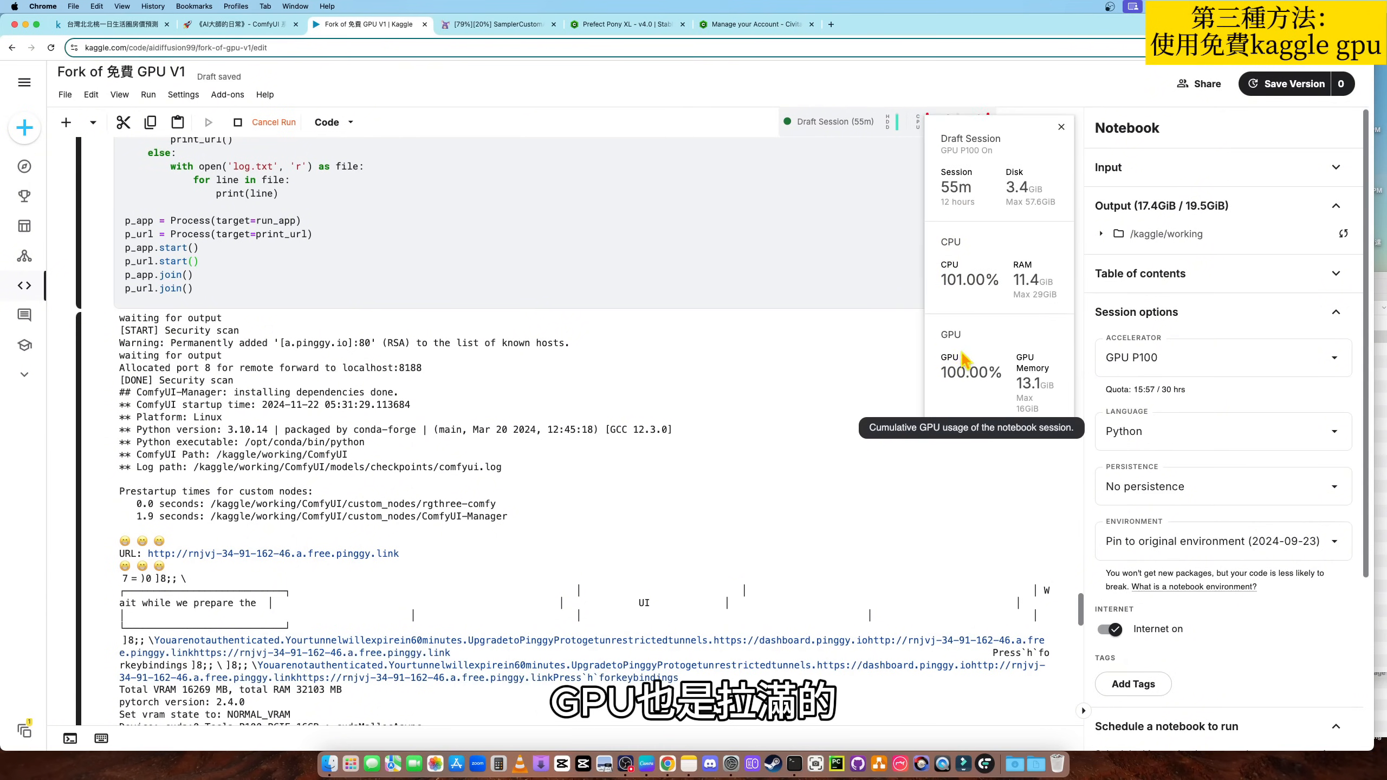
{"action": "mouse_move", "coordinate": [1020, 414]}
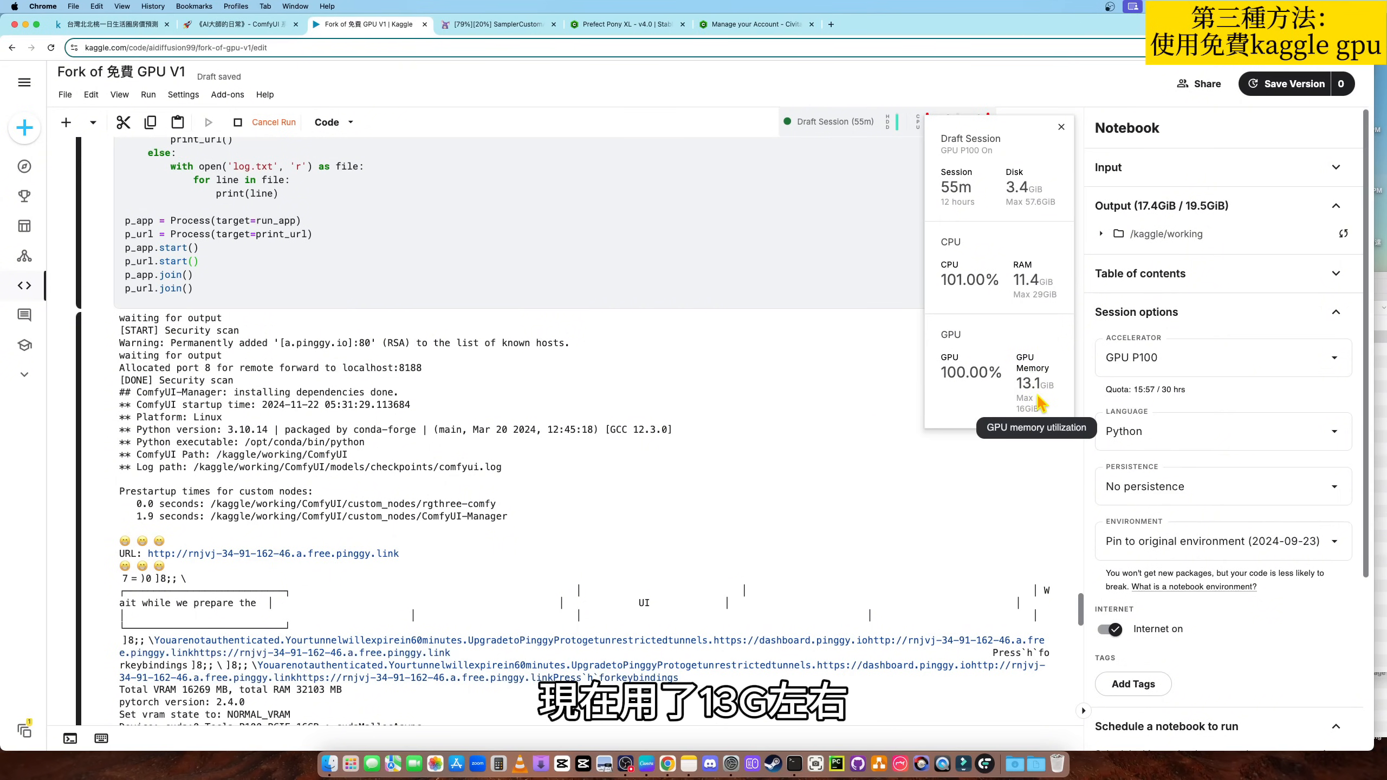
{"action": "left_click", "coordinate": [484, 26]}
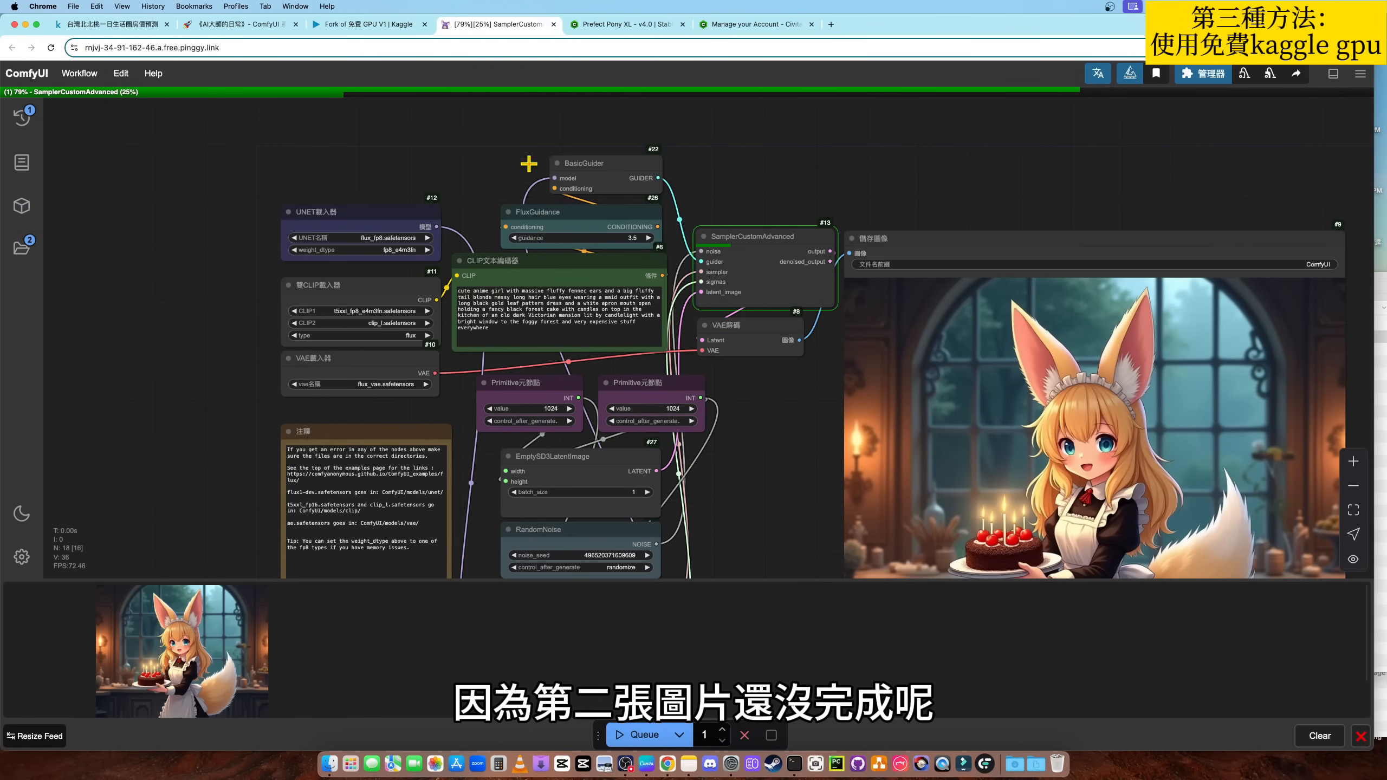
- Check in the Kaggle notebook whether the cell starting the web UI is still running, and return to ComfyUI
{"action": "left_click", "coordinate": [376, 25]}
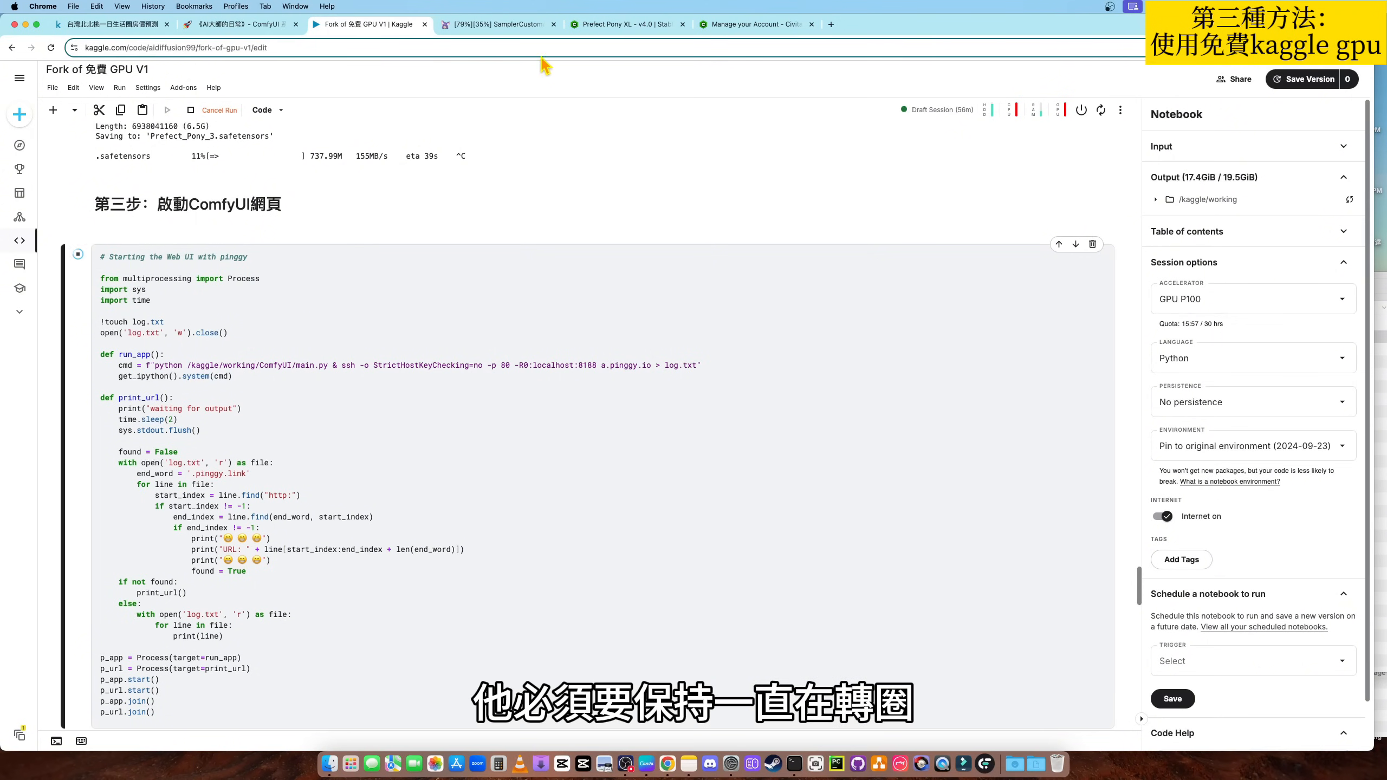
{"action": "left_click", "coordinate": [502, 25]}
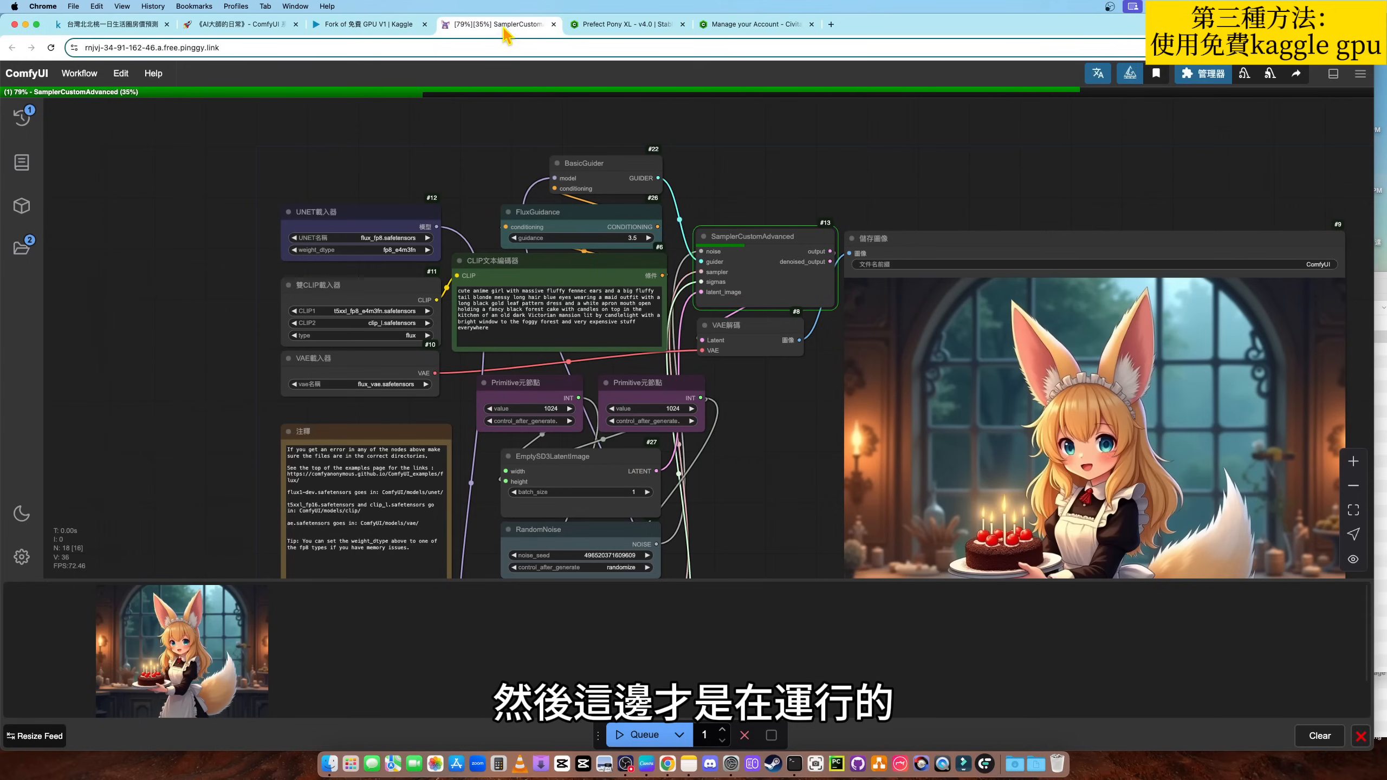
{"action": "left_click", "coordinate": [391, 25]}
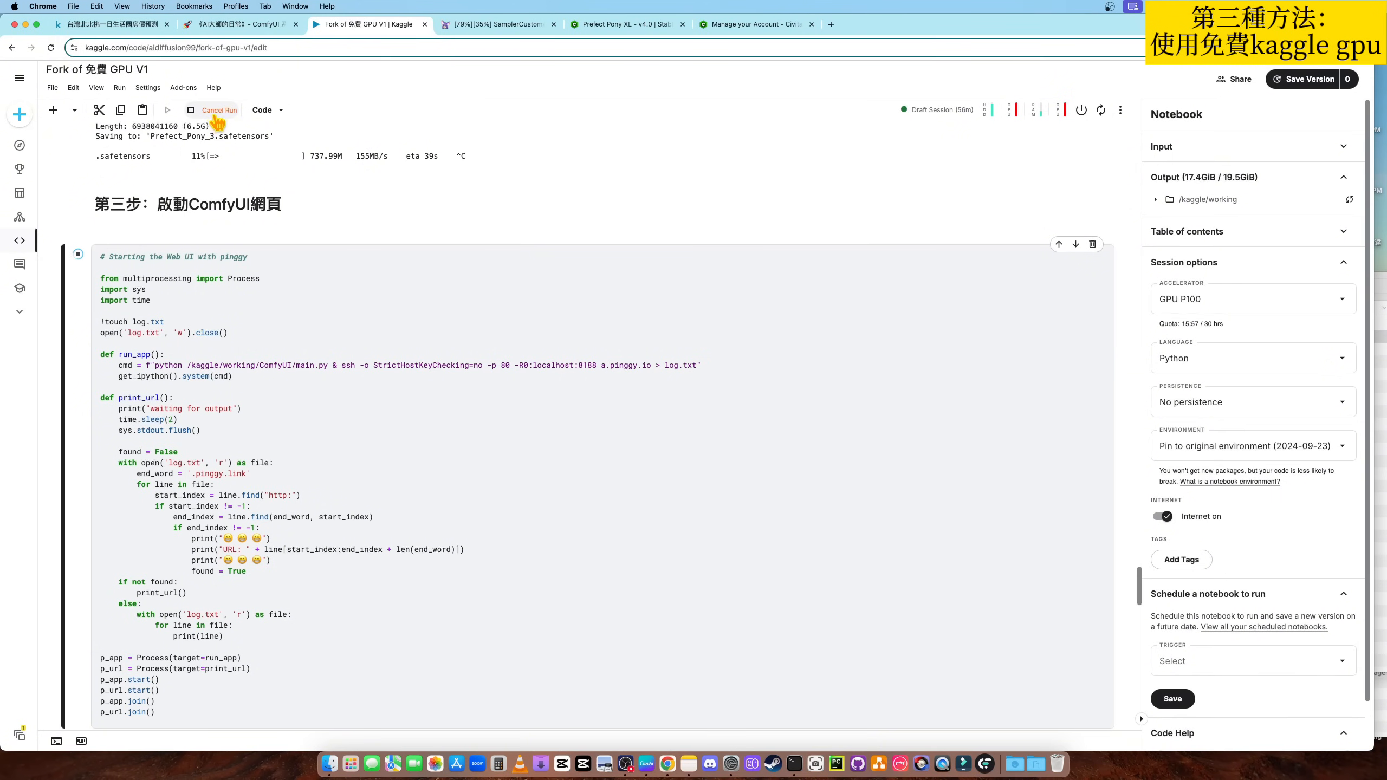
{"action": "left_click", "coordinate": [486, 25]}
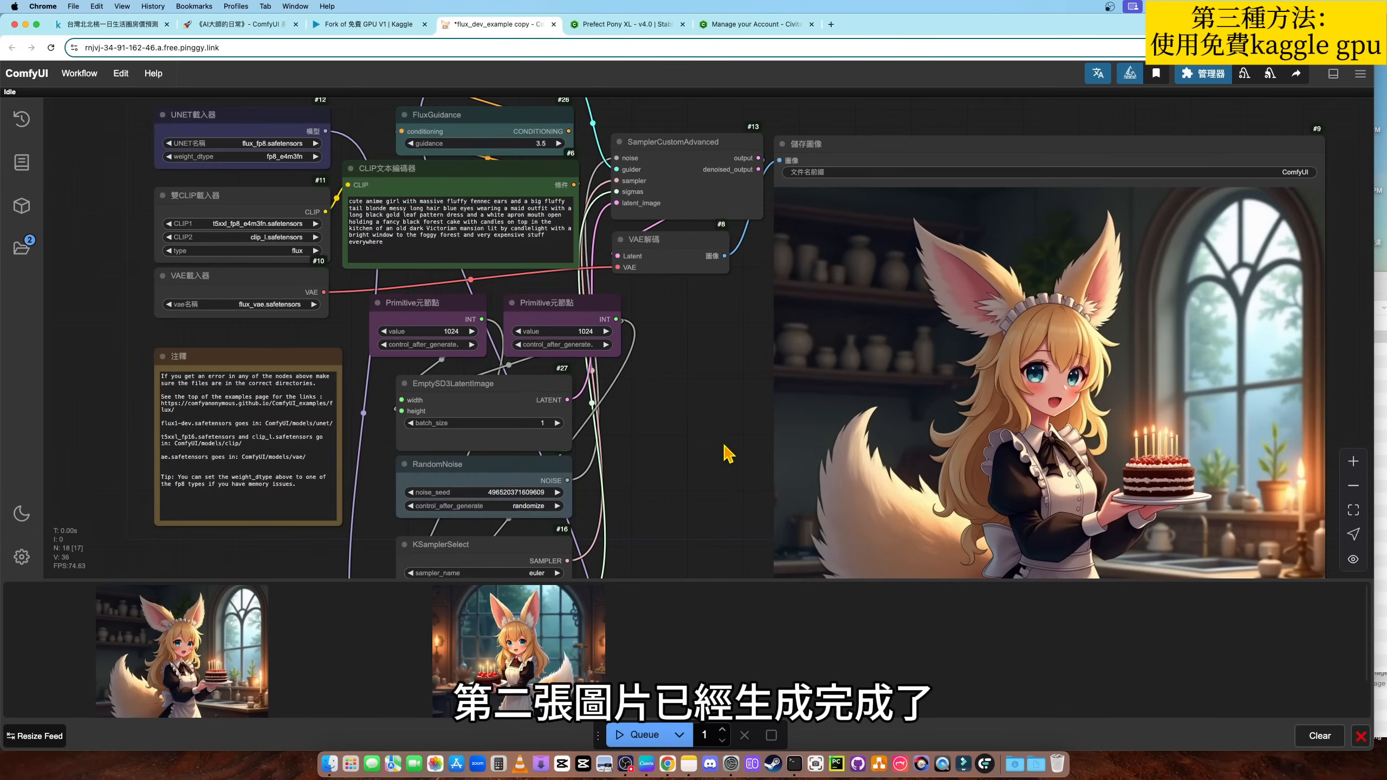
- Examine the newly generated image in the save image node and view the earlier image enlarged from the feed
{"action": "left_click_drag", "start_coordinate": [717, 462], "coordinate": [729, 399]}
{"action": "scroll", "coordinate": [726, 420], "scroll_direction": "down", "scroll_amount": 3}
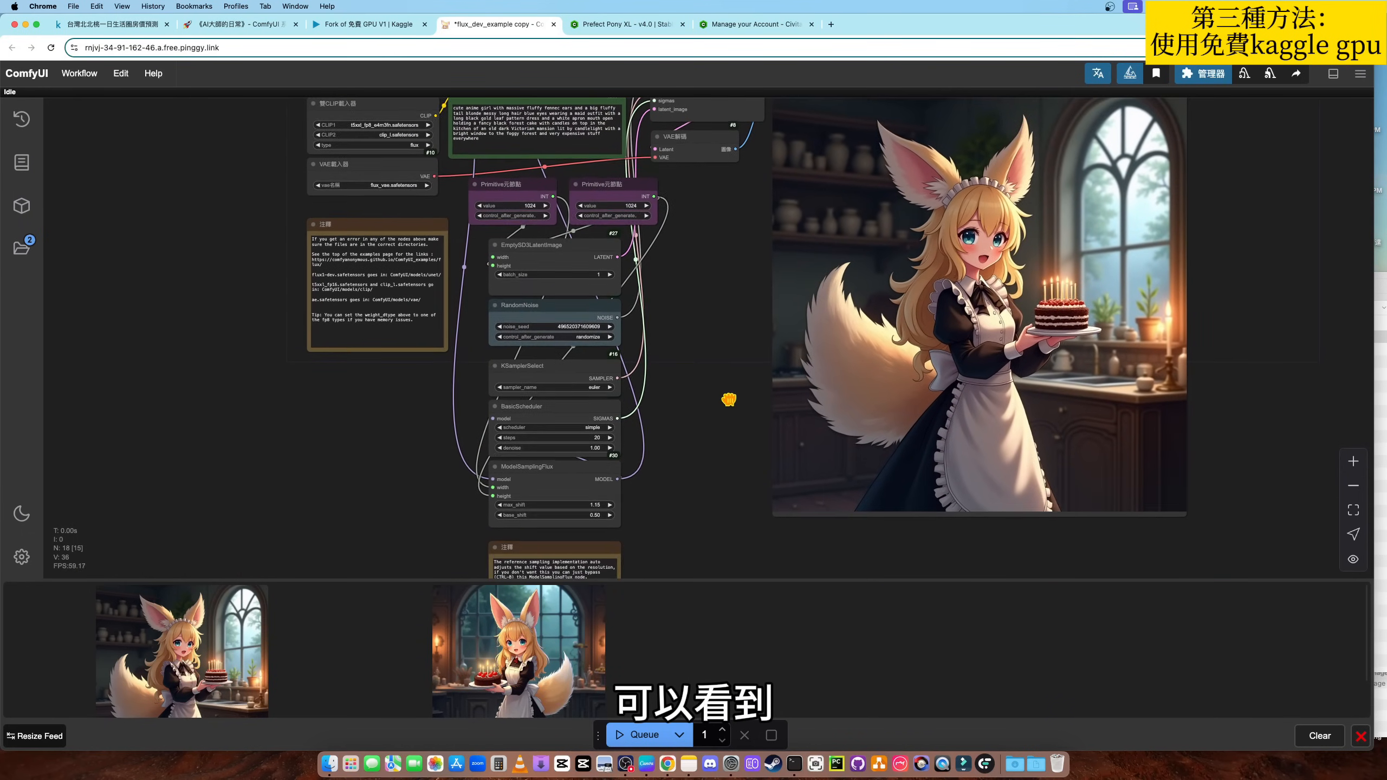
{"action": "left_click_drag", "start_coordinate": [731, 332], "coordinate": [736, 373]}
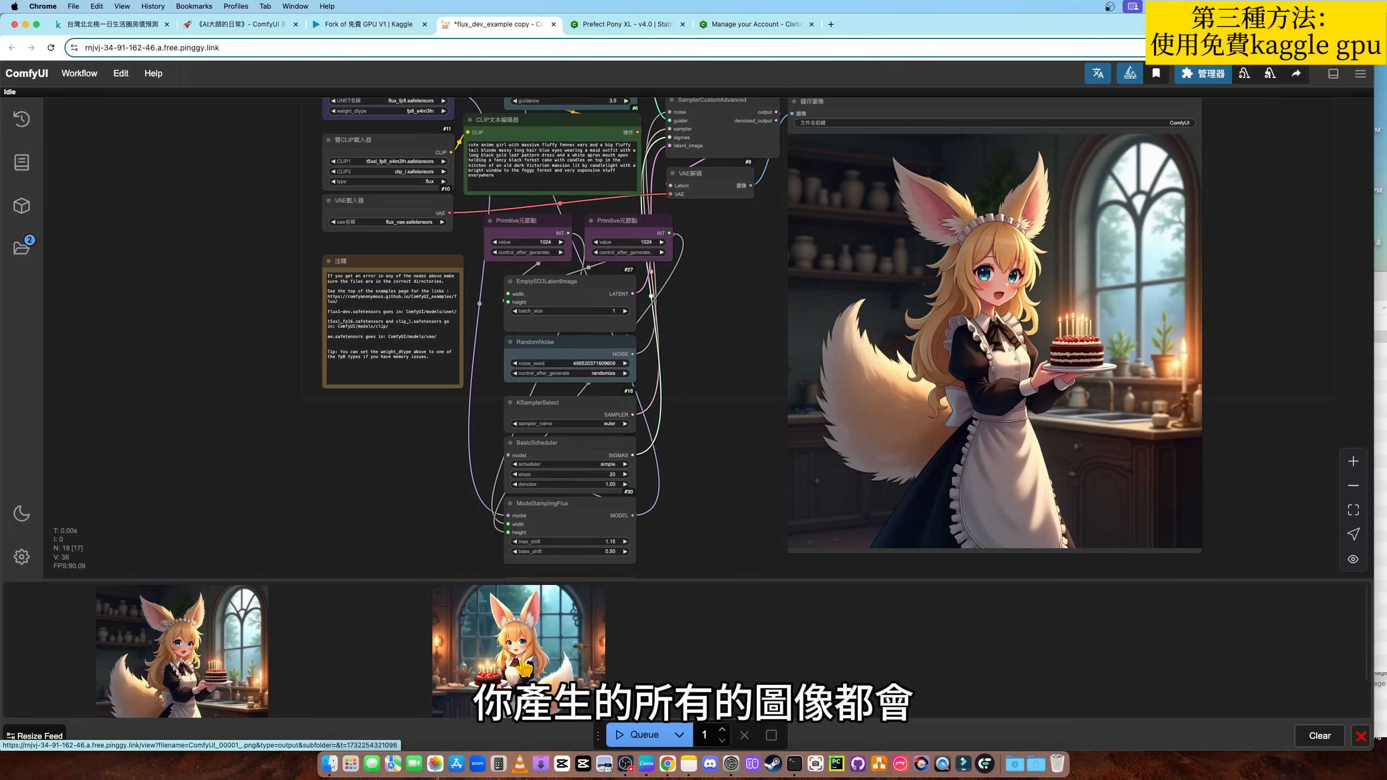
{"action": "left_click", "coordinate": [545, 660]}
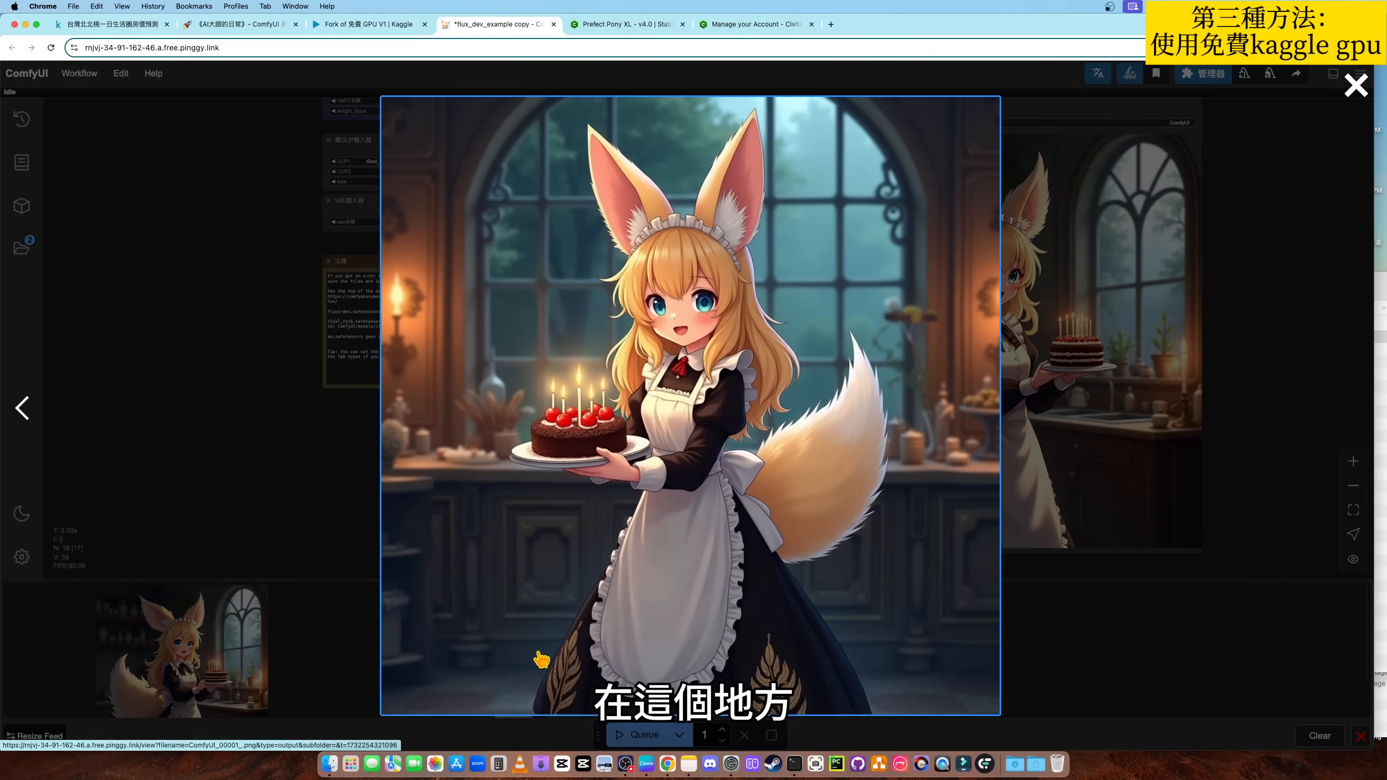
{"action": "key", "text": "Escape"}
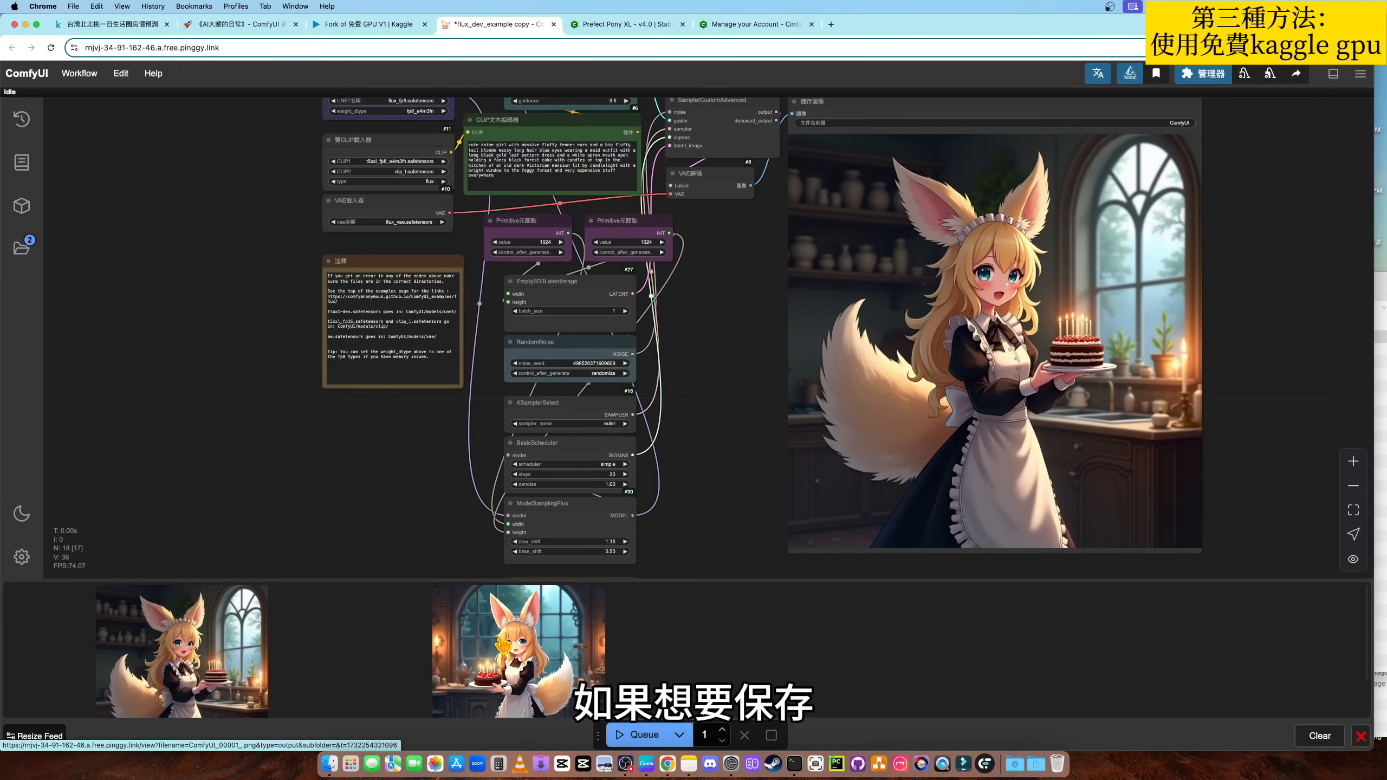
- Save the earlier feed image as ComfyUI_00001_ in Downloads and open the save dialog for the newer image
{"action": "right_click", "coordinate": [526, 662]}
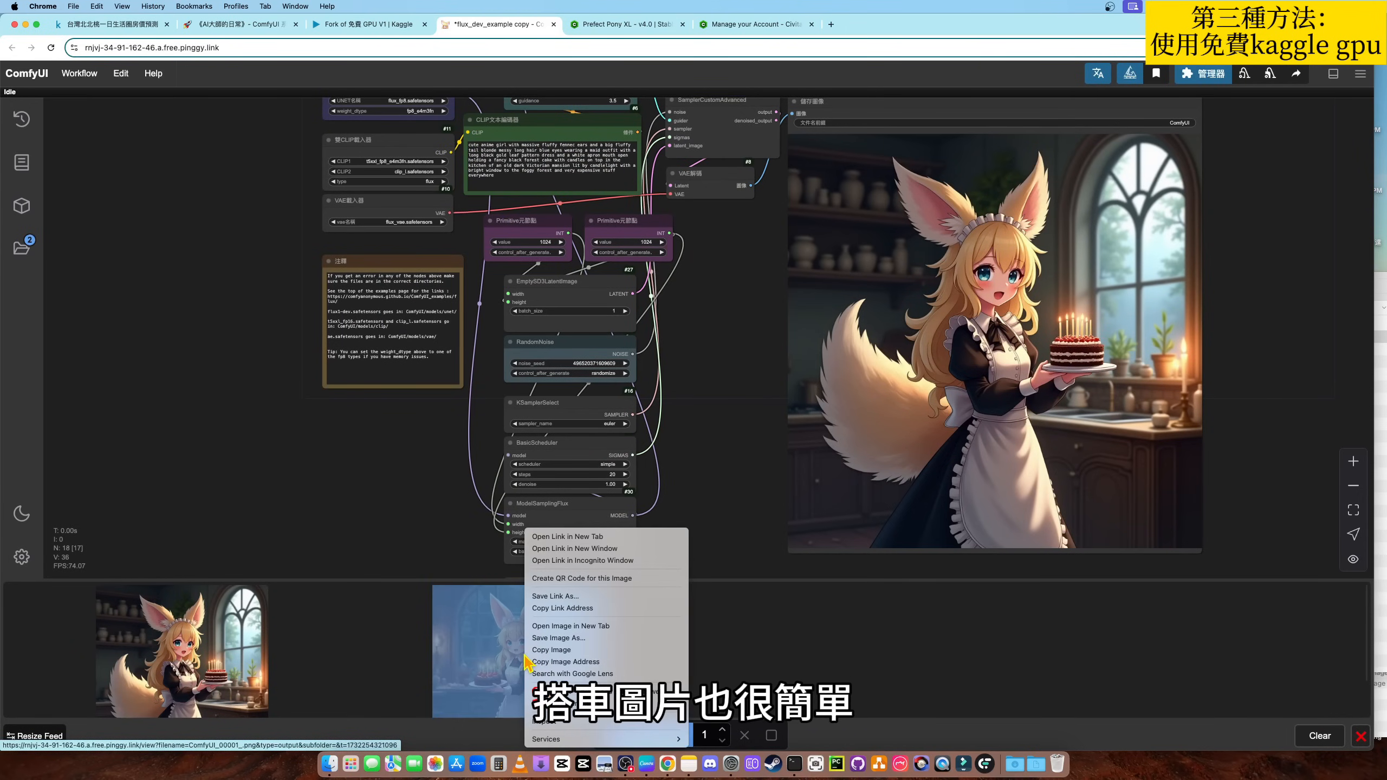
{"action": "left_click", "coordinate": [849, 650]}
{"action": "right_click", "coordinate": [527, 661]}
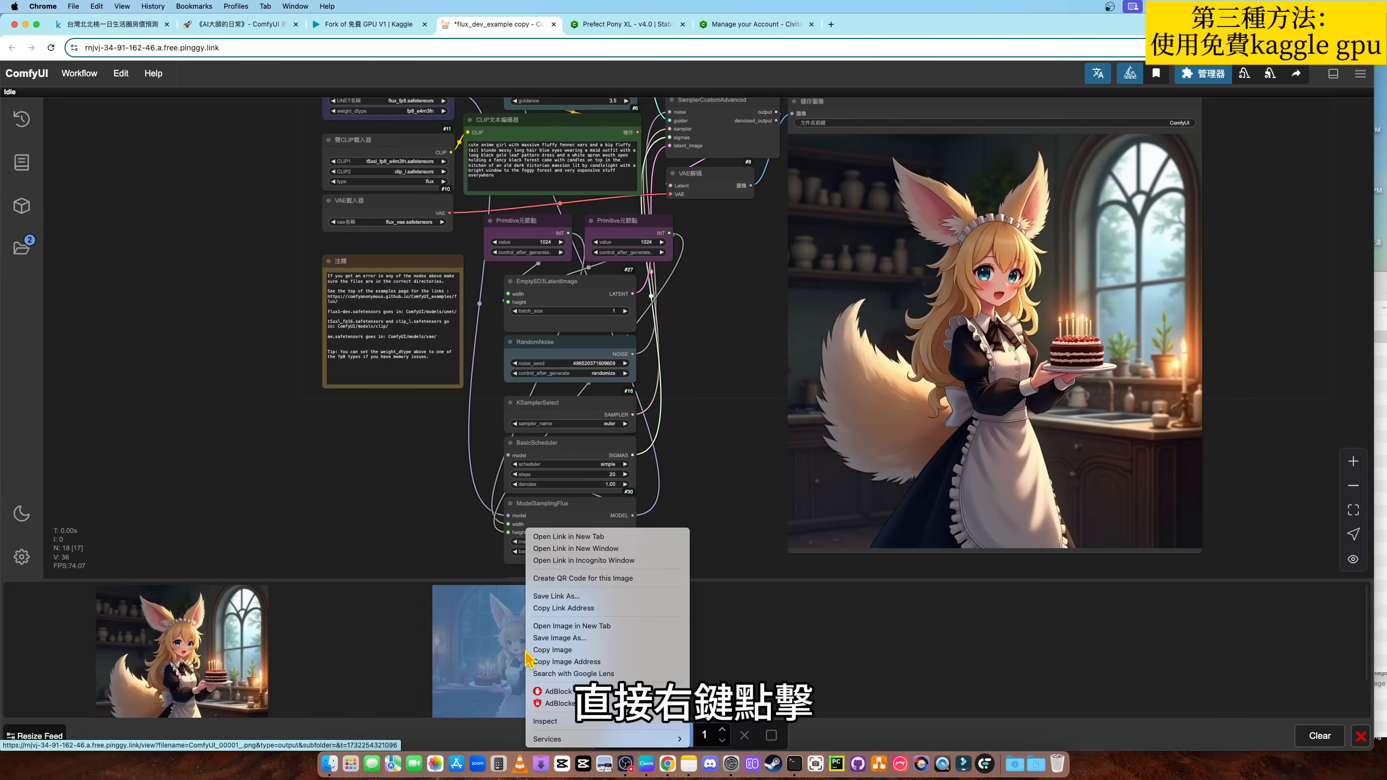
{"action": "left_click", "coordinate": [556, 638]}
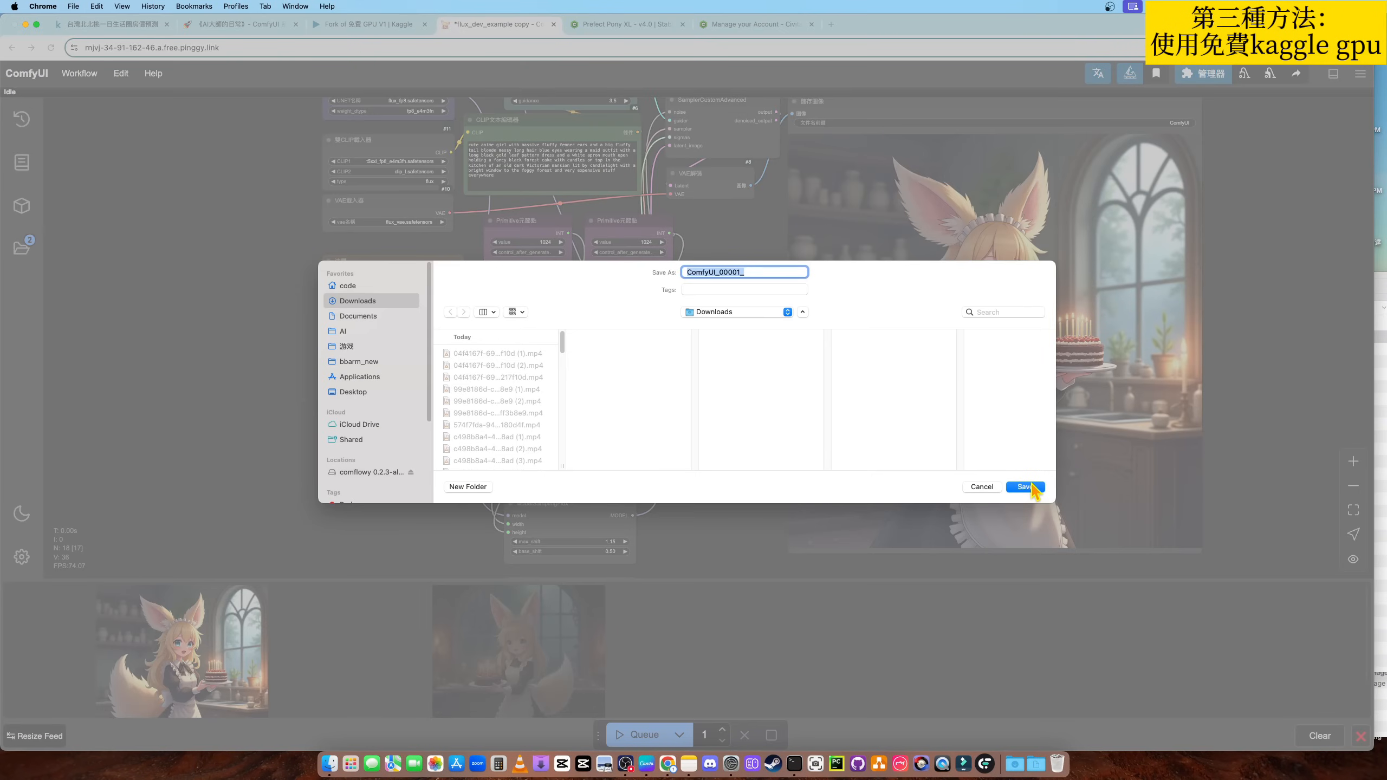
{"action": "left_click", "coordinate": [1025, 486]}
{"action": "right_click", "coordinate": [184, 671]}
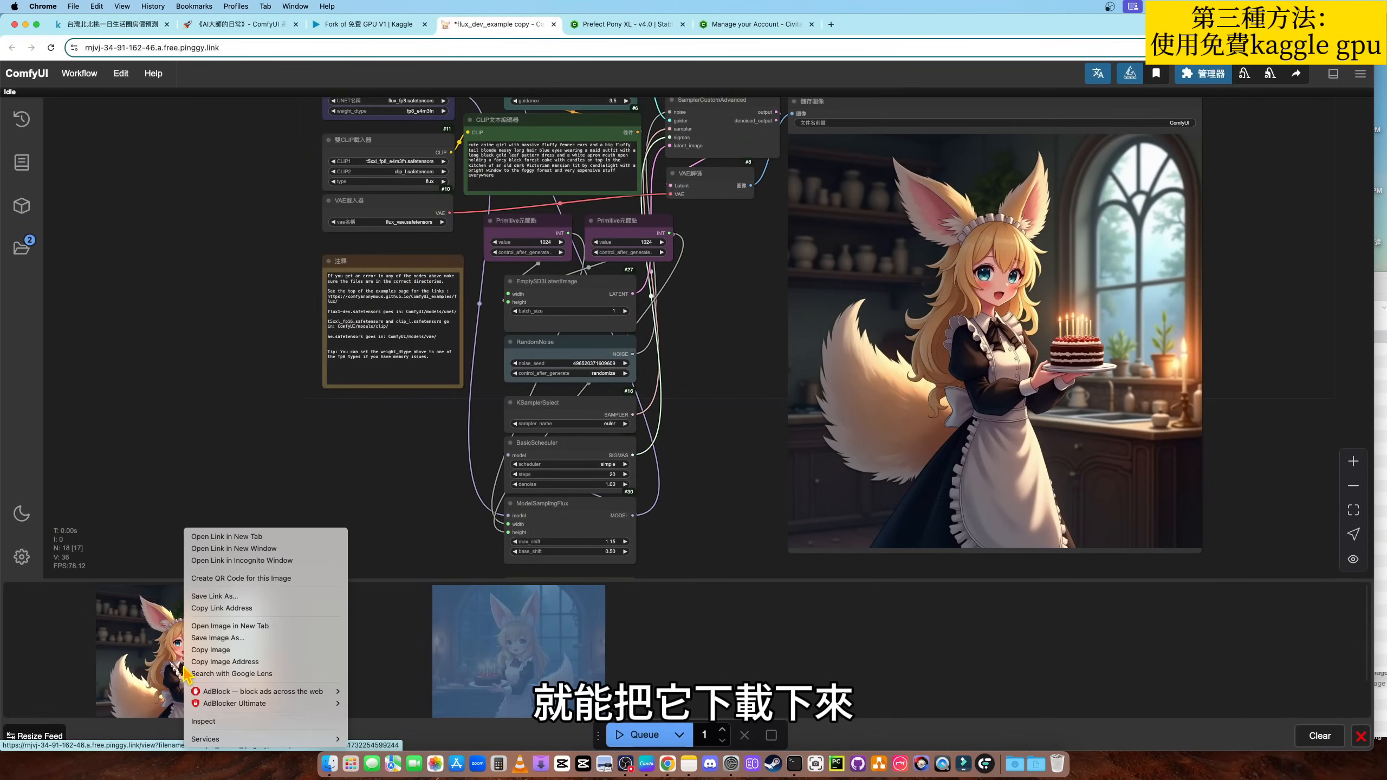
{"action": "left_click", "coordinate": [224, 638]}
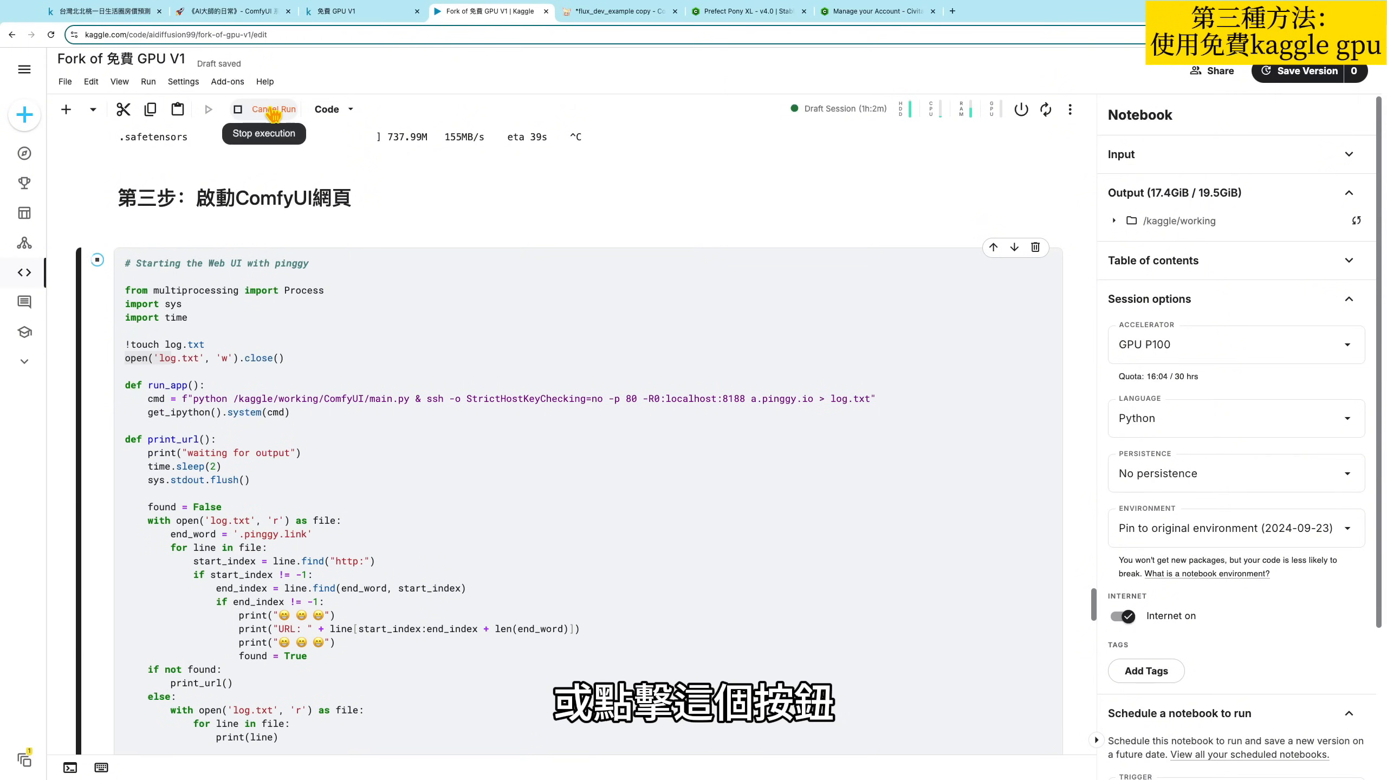
- In the Kaggle notebook, stop the running cell that starts the ComfyUI web UI and look over its output
{"action": "left_click", "coordinate": [97, 260]}
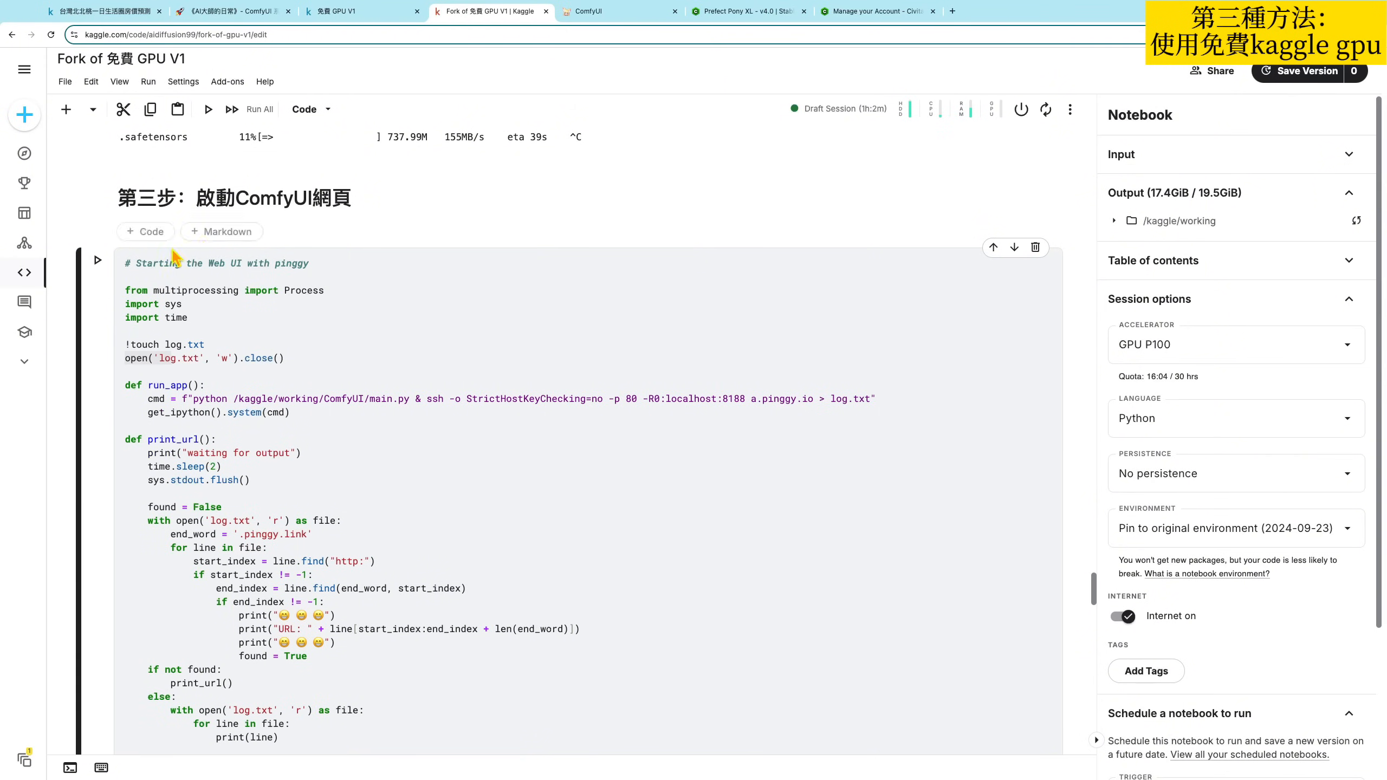
{"action": "scroll", "coordinate": [299, 316], "scroll_direction": "down", "scroll_amount": 10}
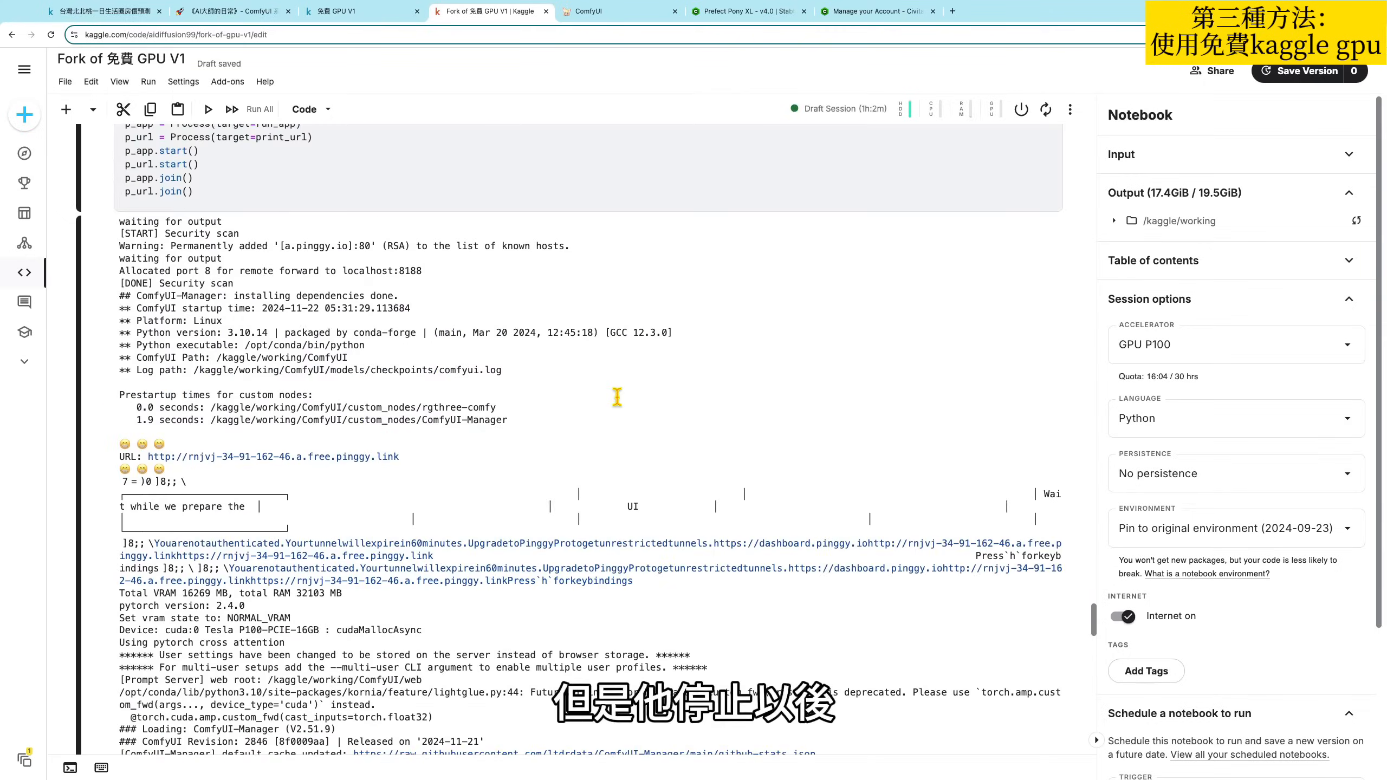
{"action": "scroll", "coordinate": [619, 382], "scroll_direction": "up", "scroll_amount": 6}
{"action": "scroll", "coordinate": [618, 364], "scroll_direction": "up", "scroll_amount": 1}
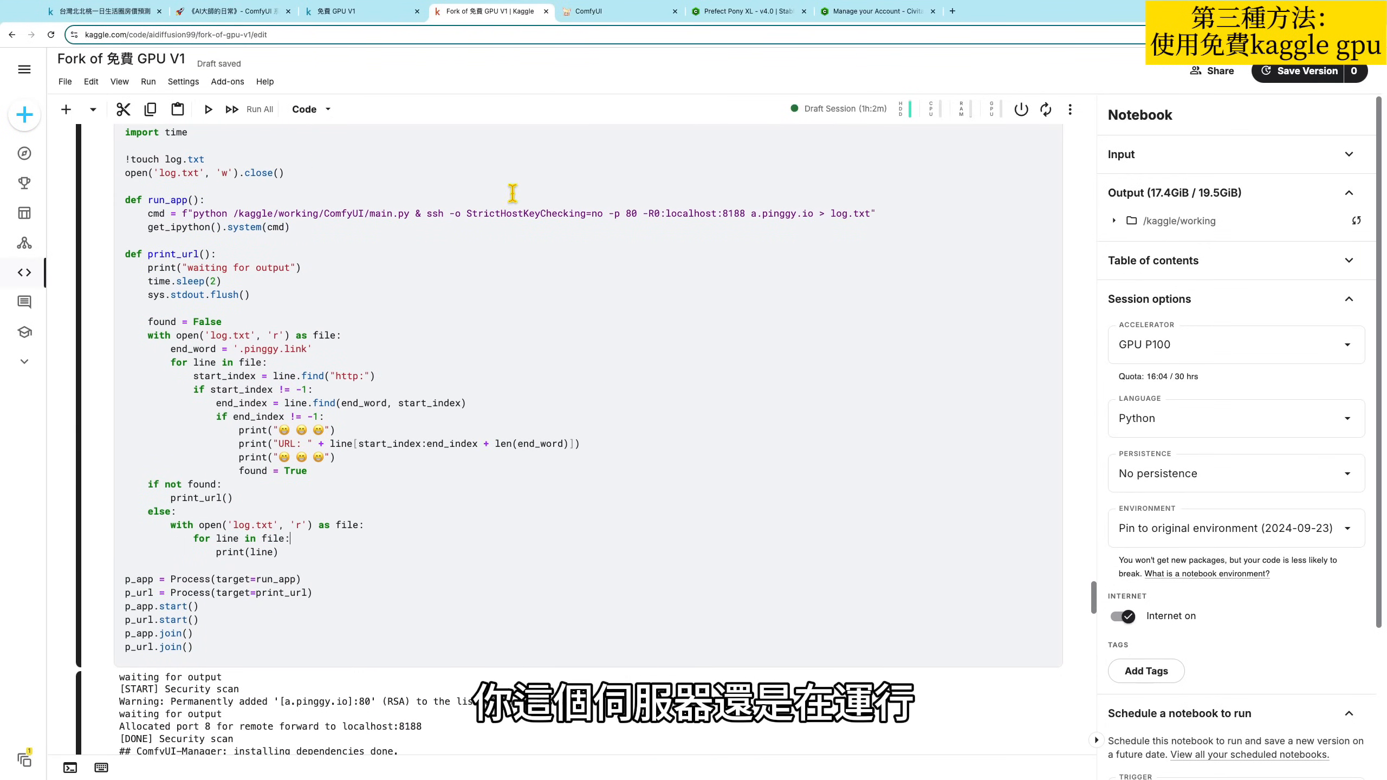
- Check the draft session's CPU and GPU usage and the accelerator's quota and reset time
{"action": "left_click", "coordinate": [942, 115]}
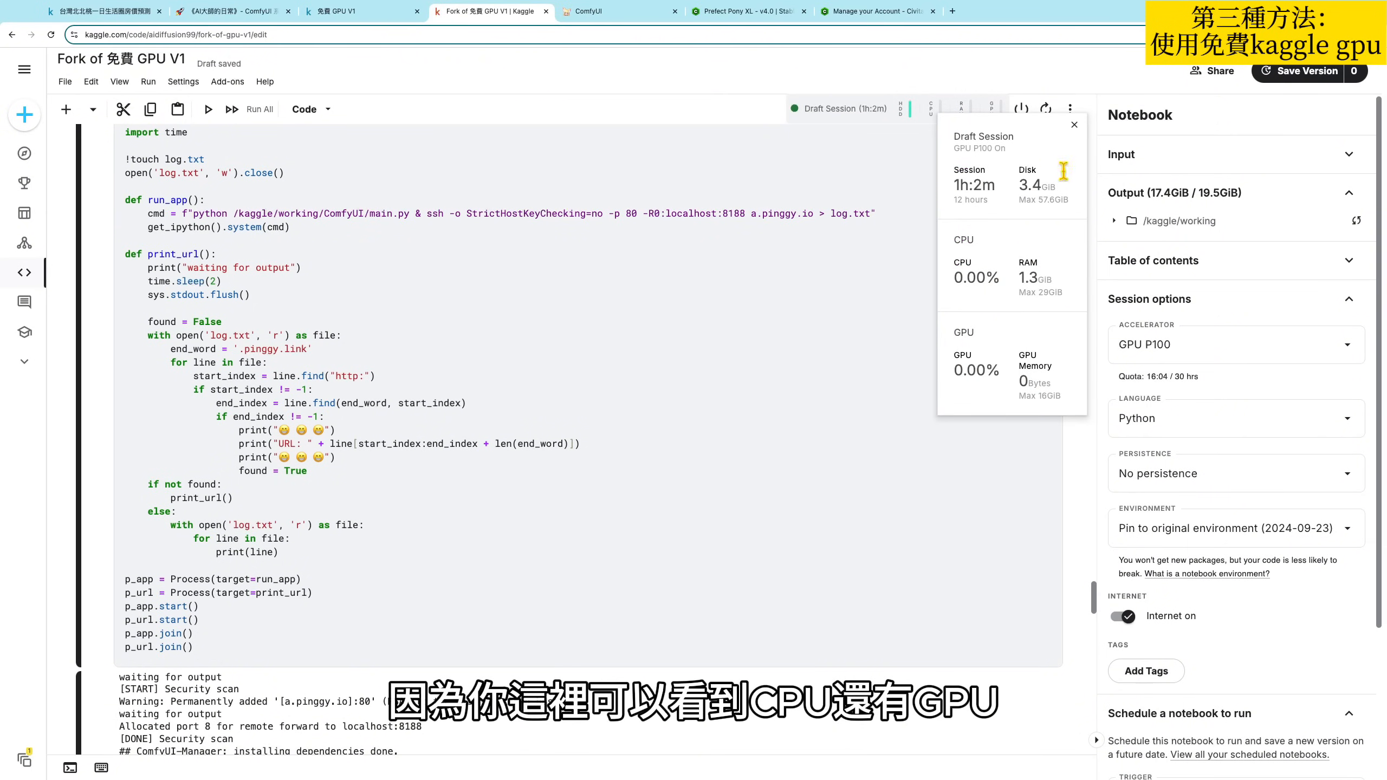
{"action": "left_click", "coordinate": [1074, 125]}
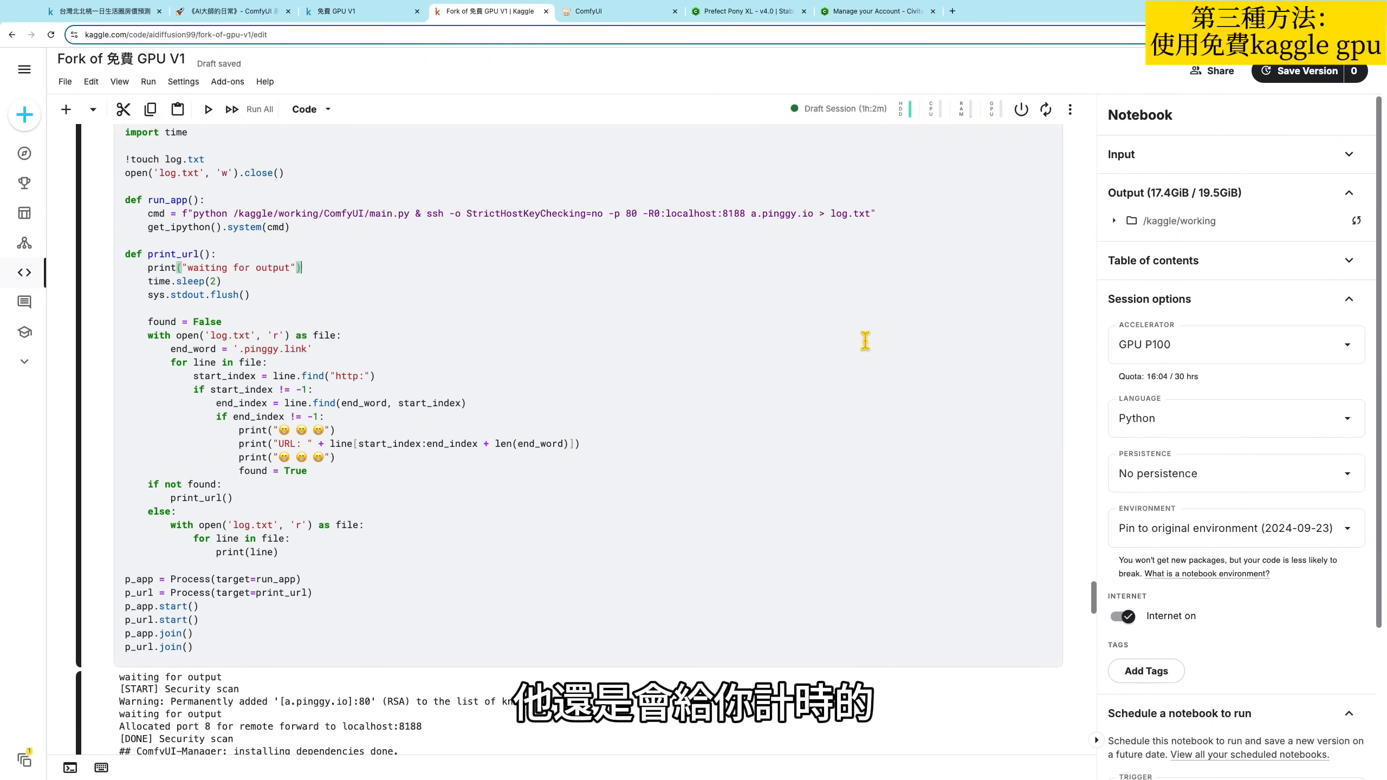
{"action": "mouse_move", "coordinate": [1180, 375]}
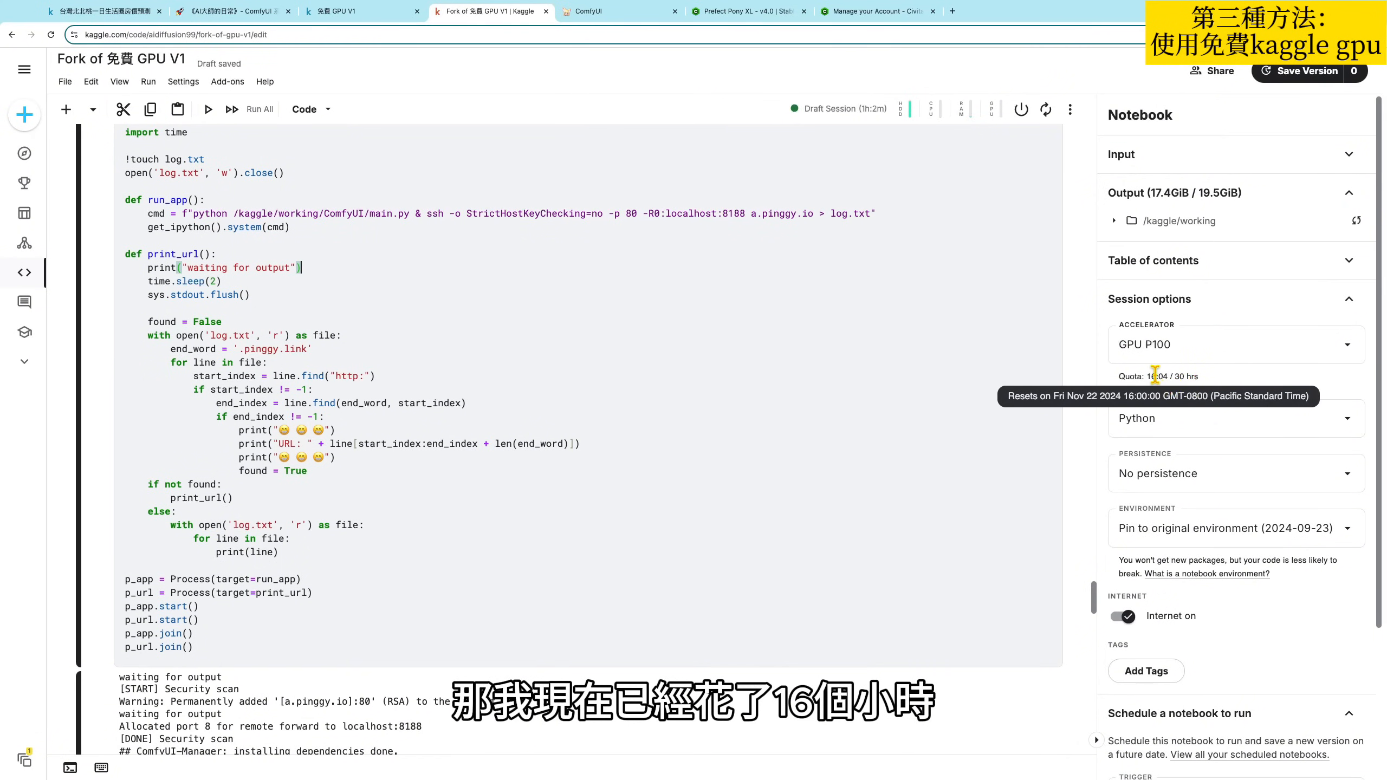
- Stop the notebook's draft session so that it no longer uses GPU quota
{"action": "left_click", "coordinate": [851, 279]}
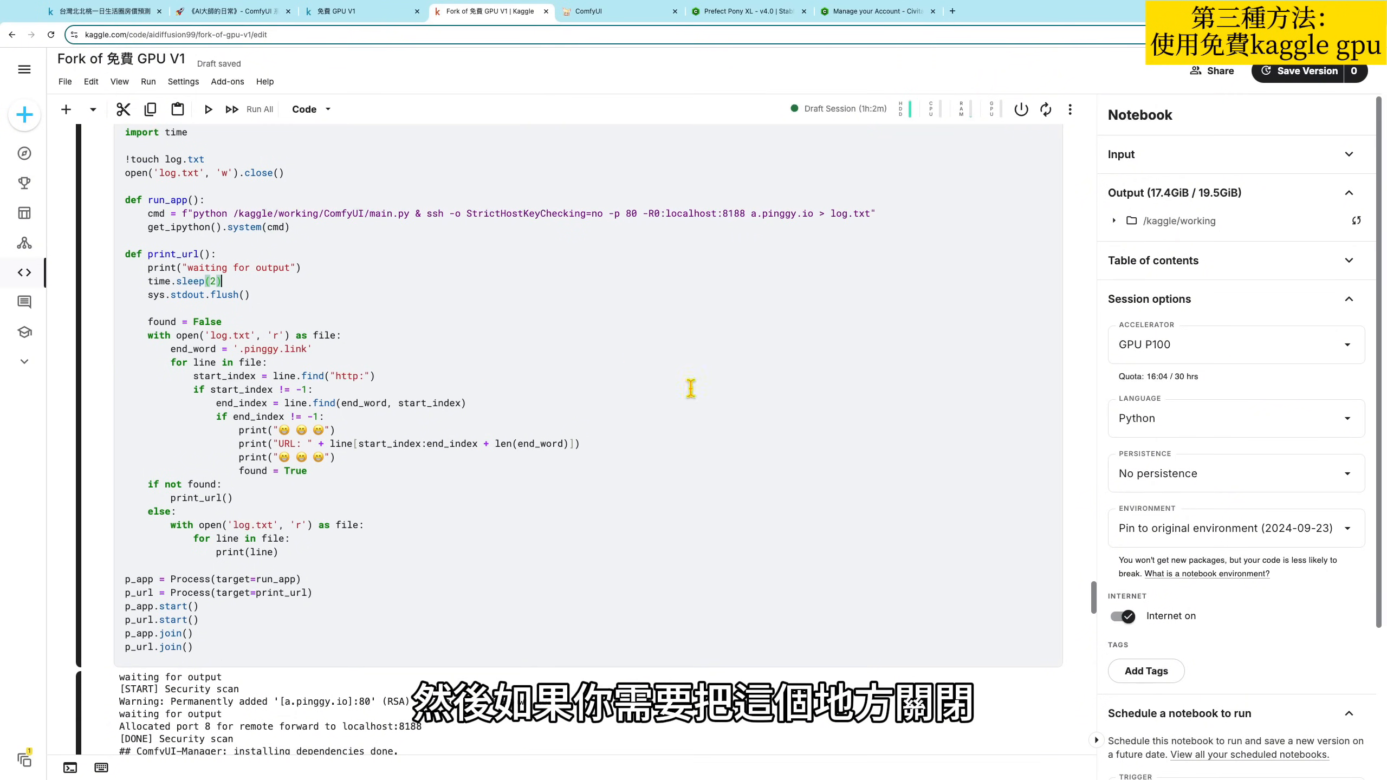
{"action": "left_click", "coordinate": [1021, 110]}
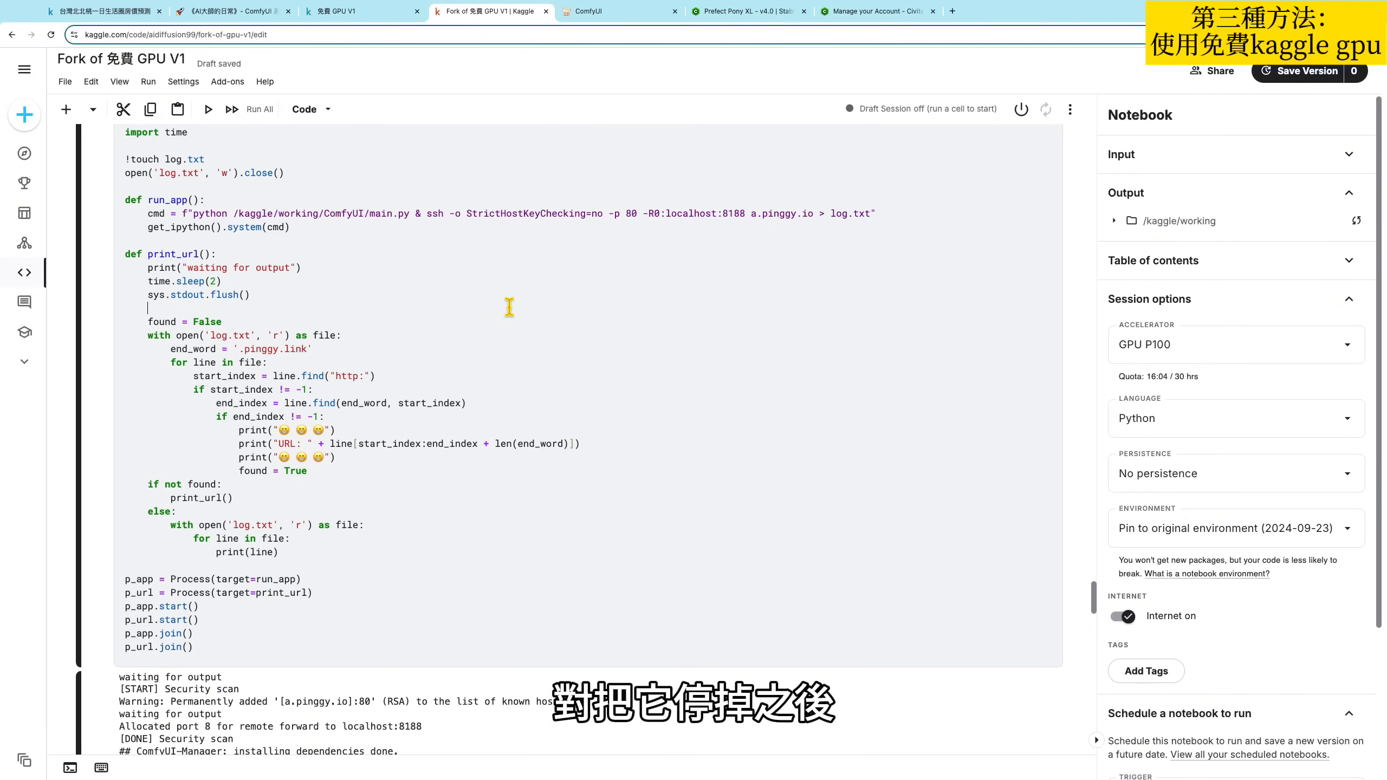
- Go to the Kaggle home page and look over the welcome area and the recent notebooks under Jump back In
{"action": "left_click", "coordinate": [24, 69]}
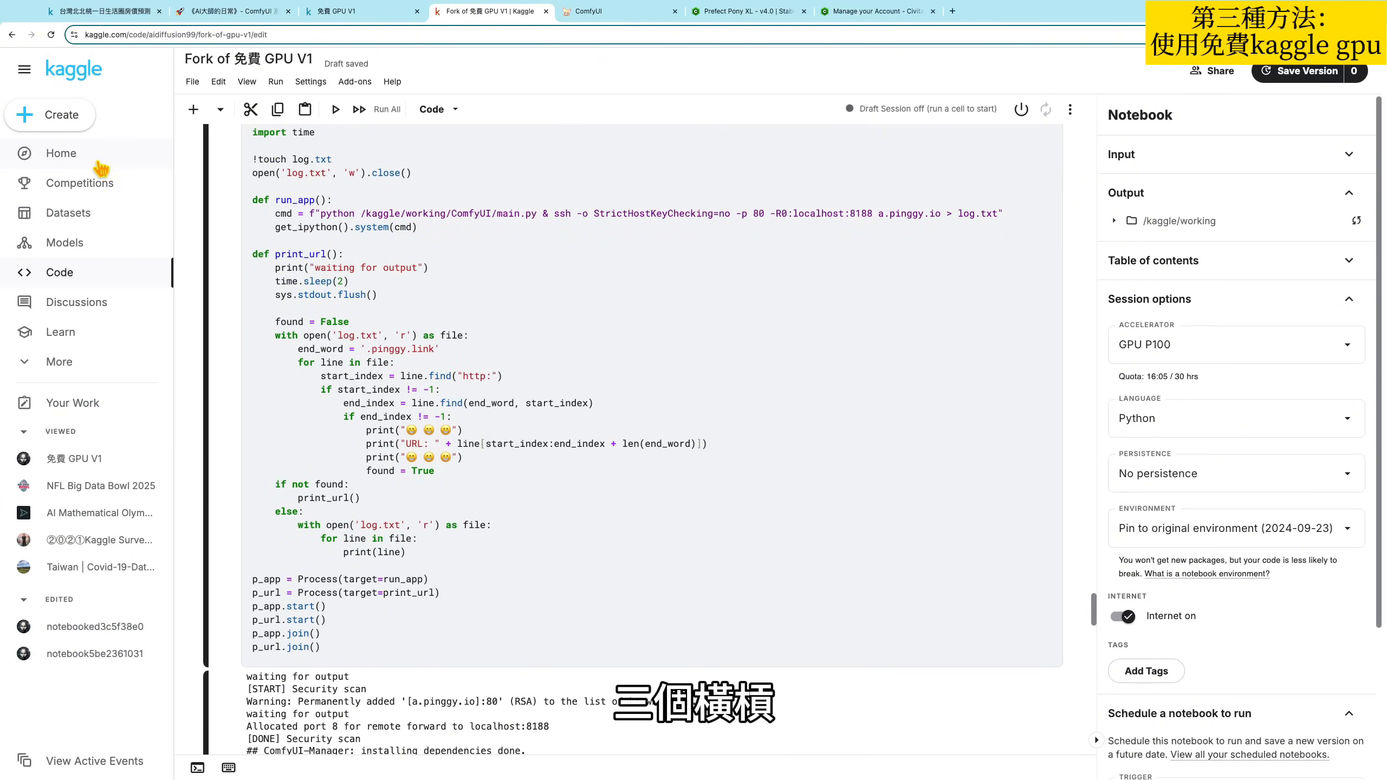
{"action": "left_click", "coordinate": [68, 155]}
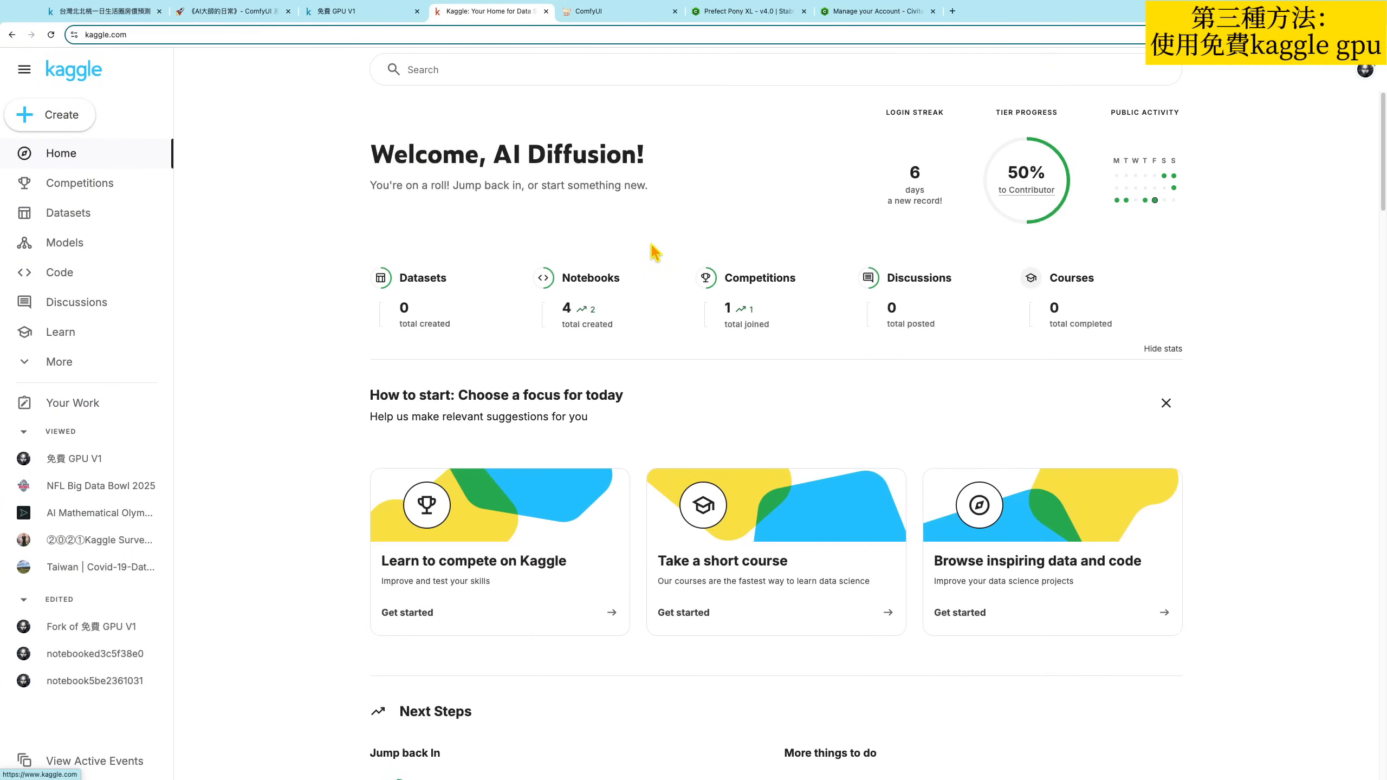
{"action": "left_click_drag", "start_coordinate": [374, 150], "coordinate": [675, 161]}
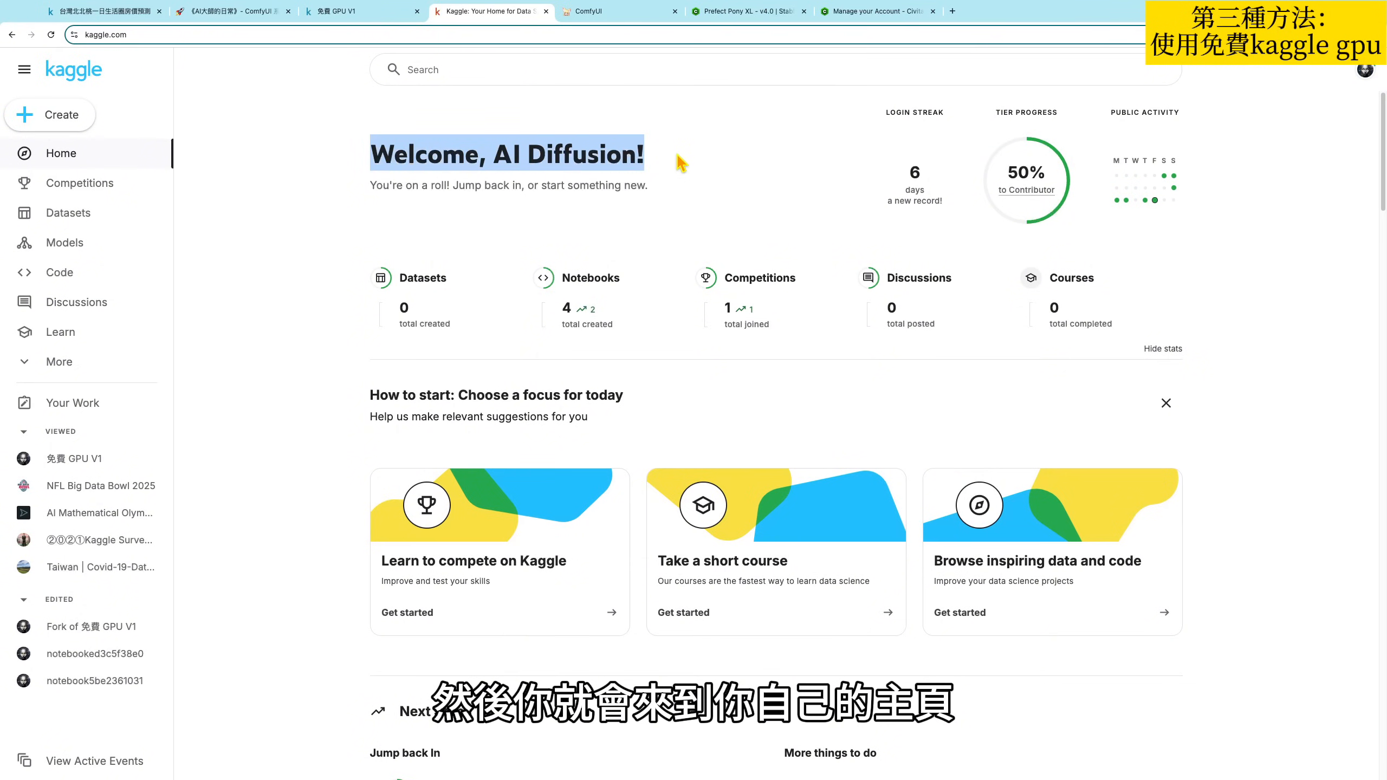
{"action": "left_click", "coordinate": [536, 141]}
{"action": "left_click_drag", "start_coordinate": [388, 148], "coordinate": [650, 163]}
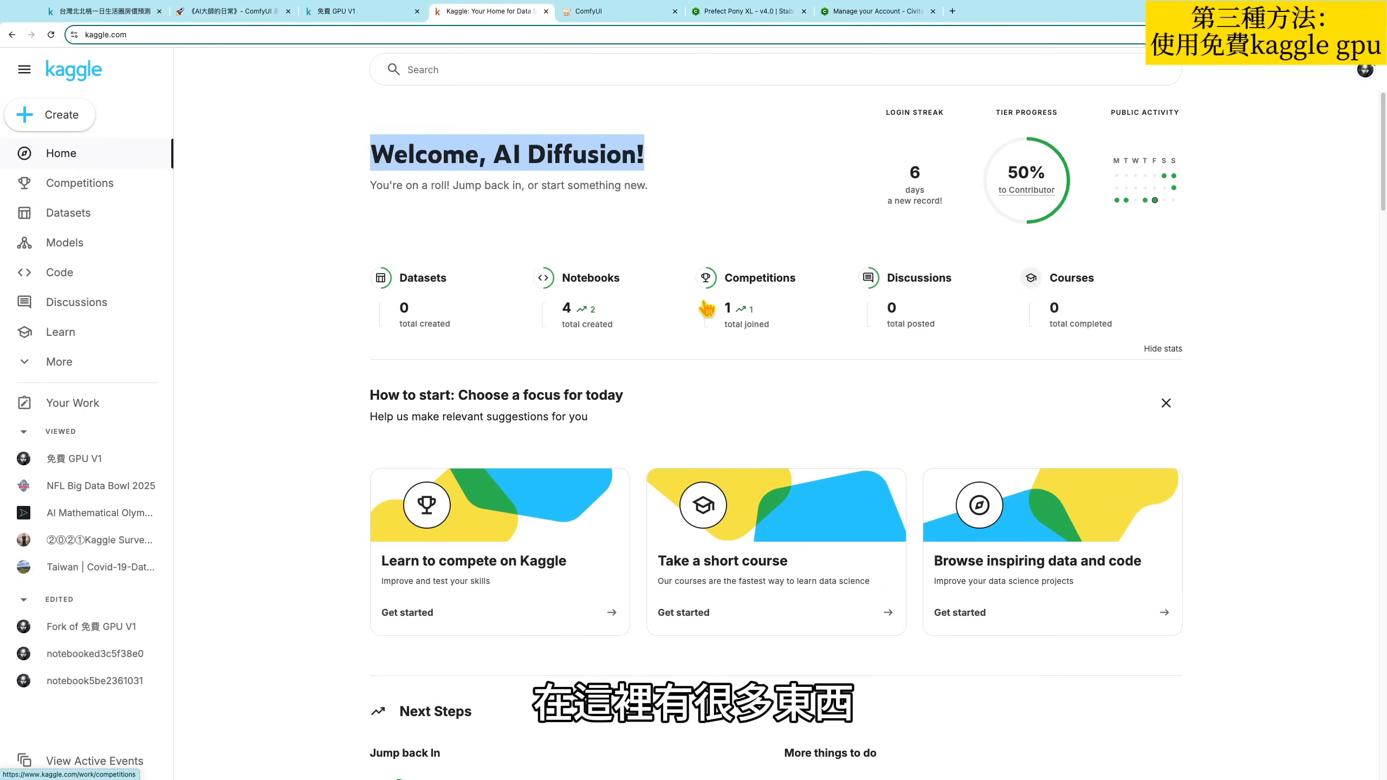
{"action": "scroll", "coordinate": [709, 328], "scroll_direction": "down", "scroll_amount": 3}
{"action": "scroll", "coordinate": [728, 405], "scroll_direction": "down", "scroll_amount": 5}
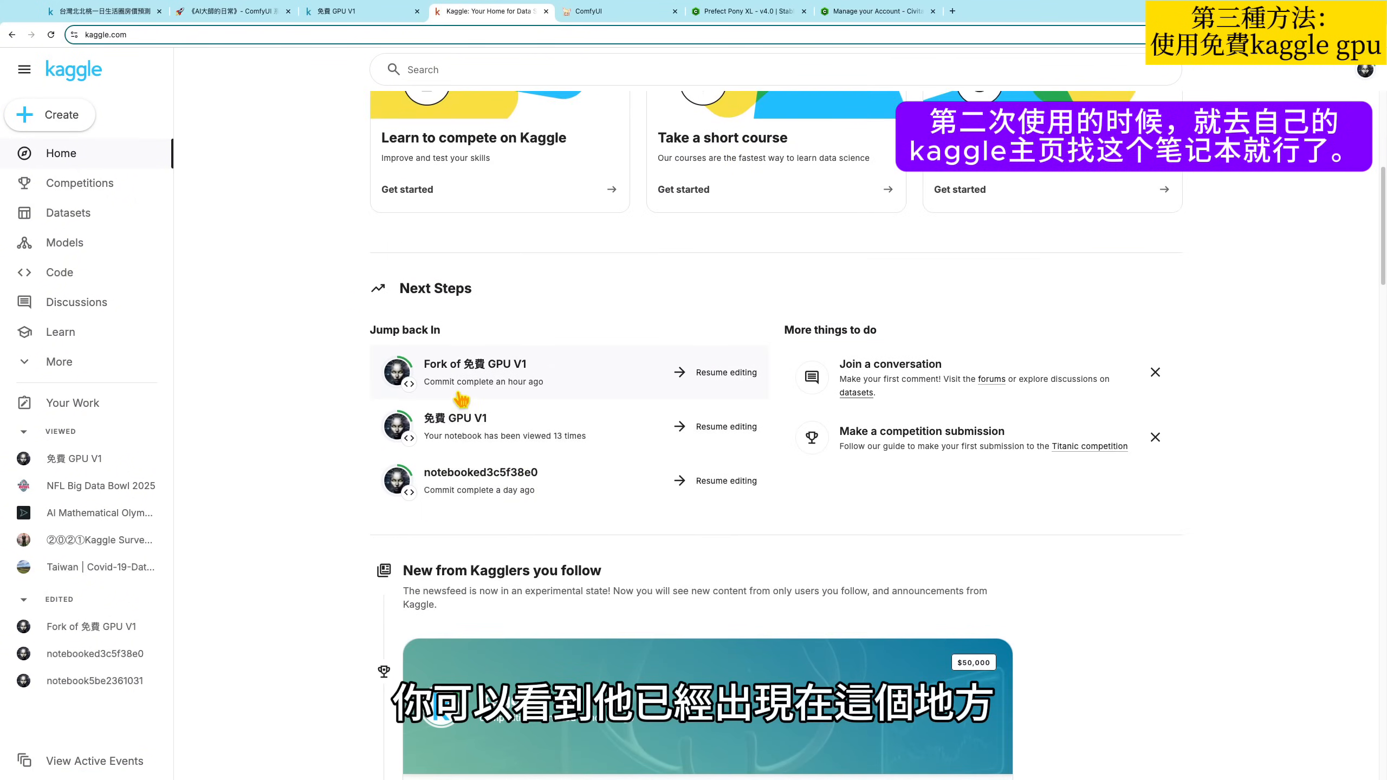
{"action": "scroll", "coordinate": [601, 430], "scroll_direction": "up", "scroll_amount": 8}
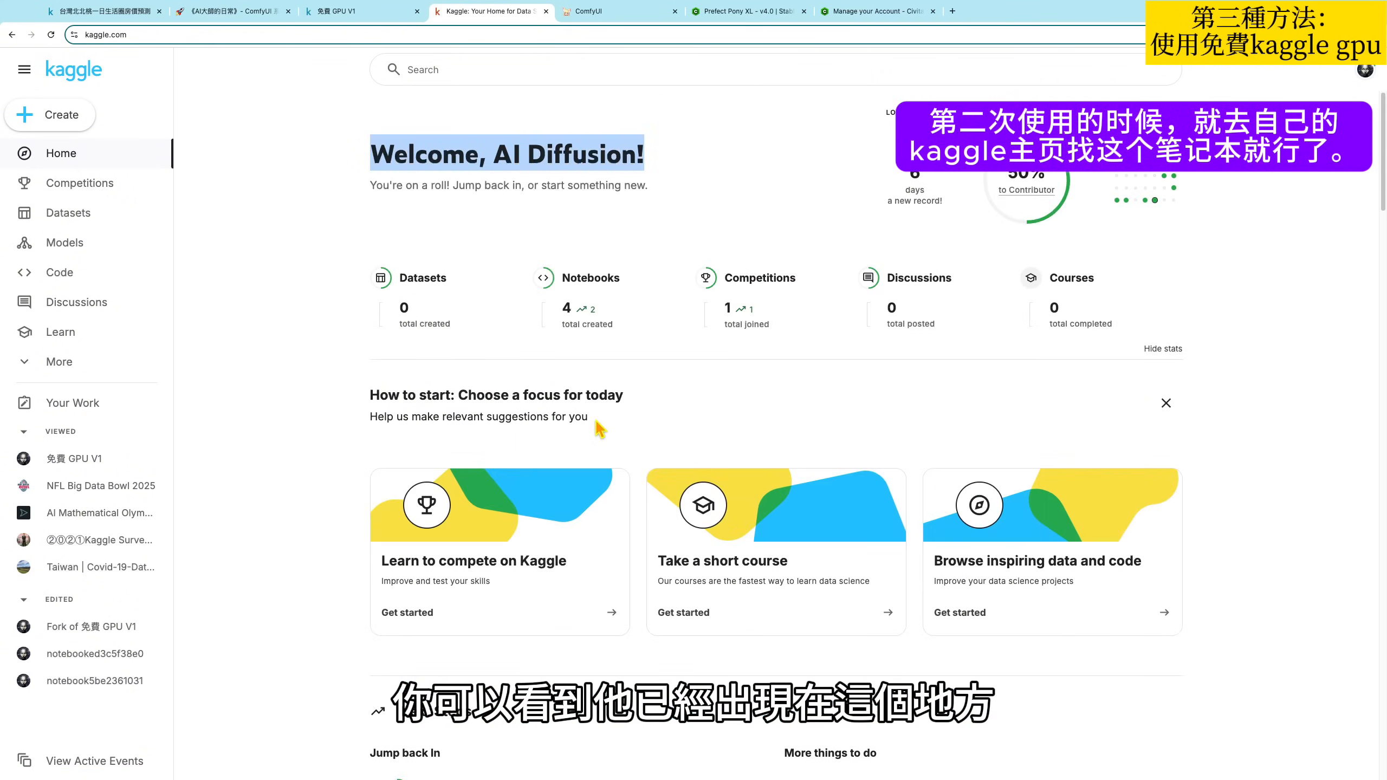
- Show the list of your own notebooks and open "Fork of 免費 GPU V1" from it
{"action": "left_click", "coordinate": [594, 287]}
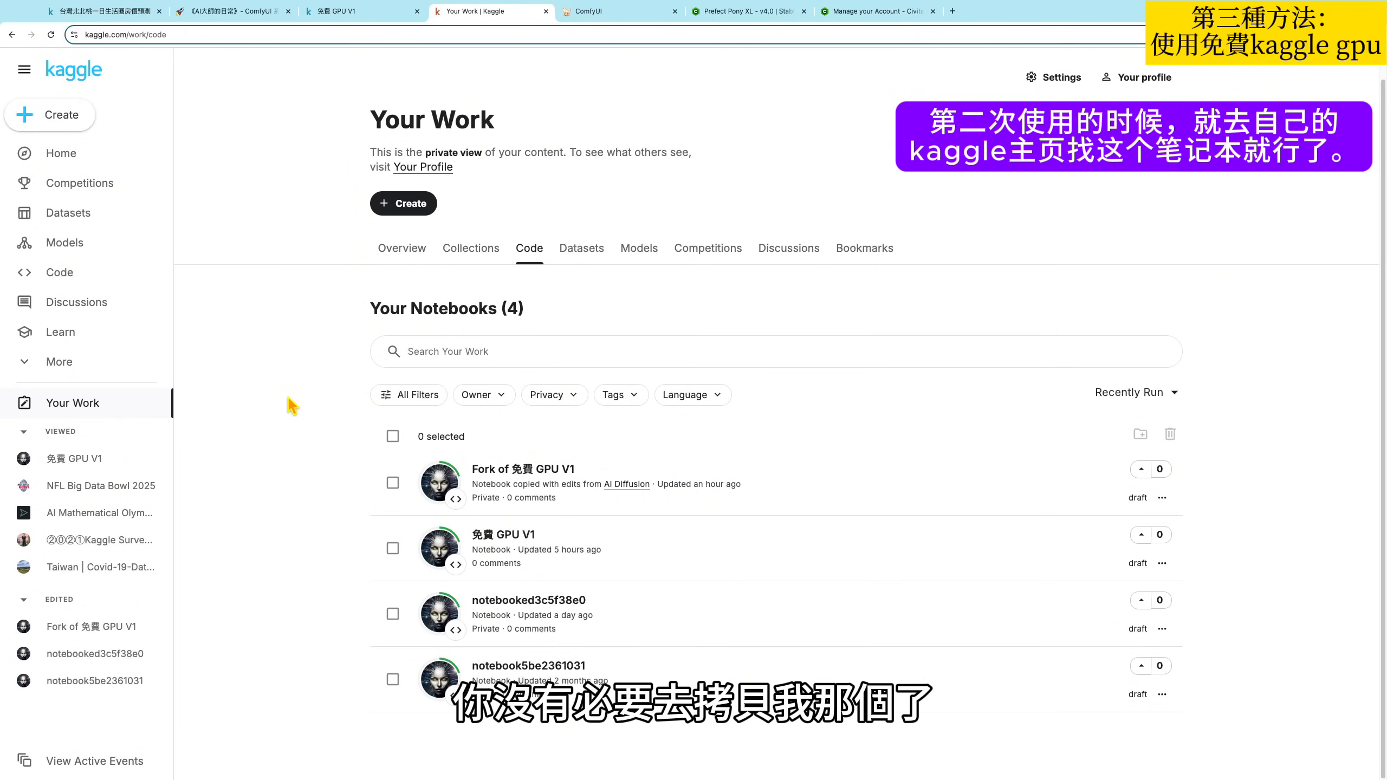
{"action": "scroll", "coordinate": [328, 246], "scroll_direction": "up", "scroll_amount": 1}
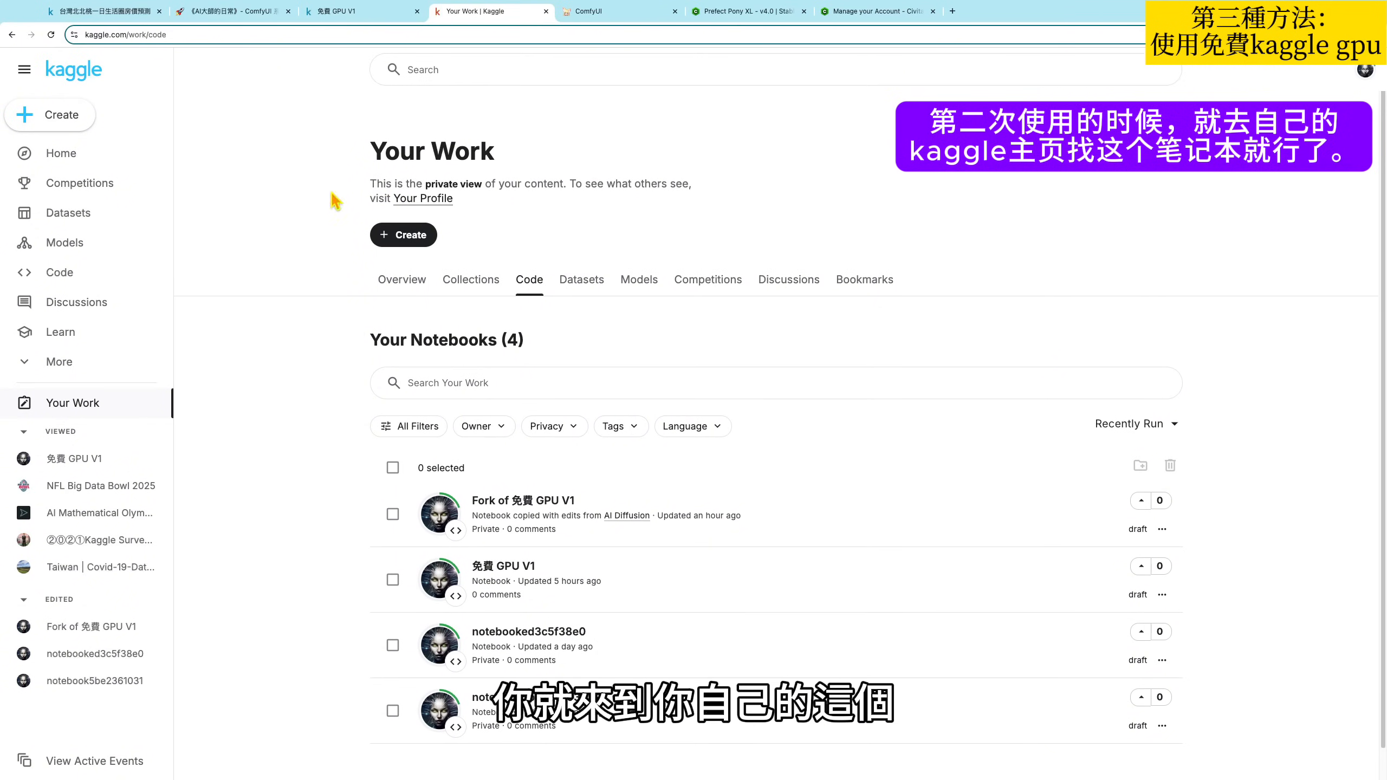
{"action": "left_click", "coordinate": [516, 506]}
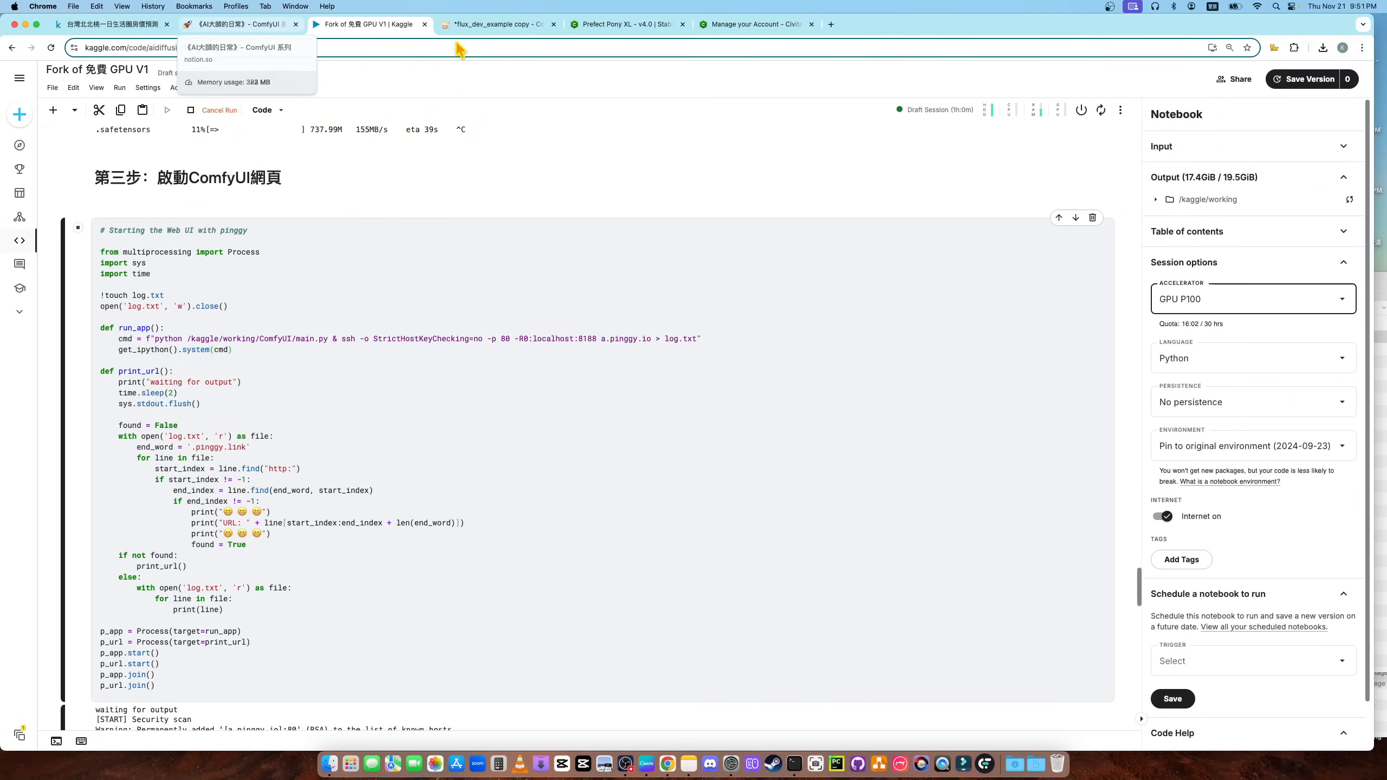
- Switch to the Notion page for the ComfyUI 系列 and look over its title, episode contents and ComfyUI section
{"action": "left_click", "coordinate": [241, 25]}
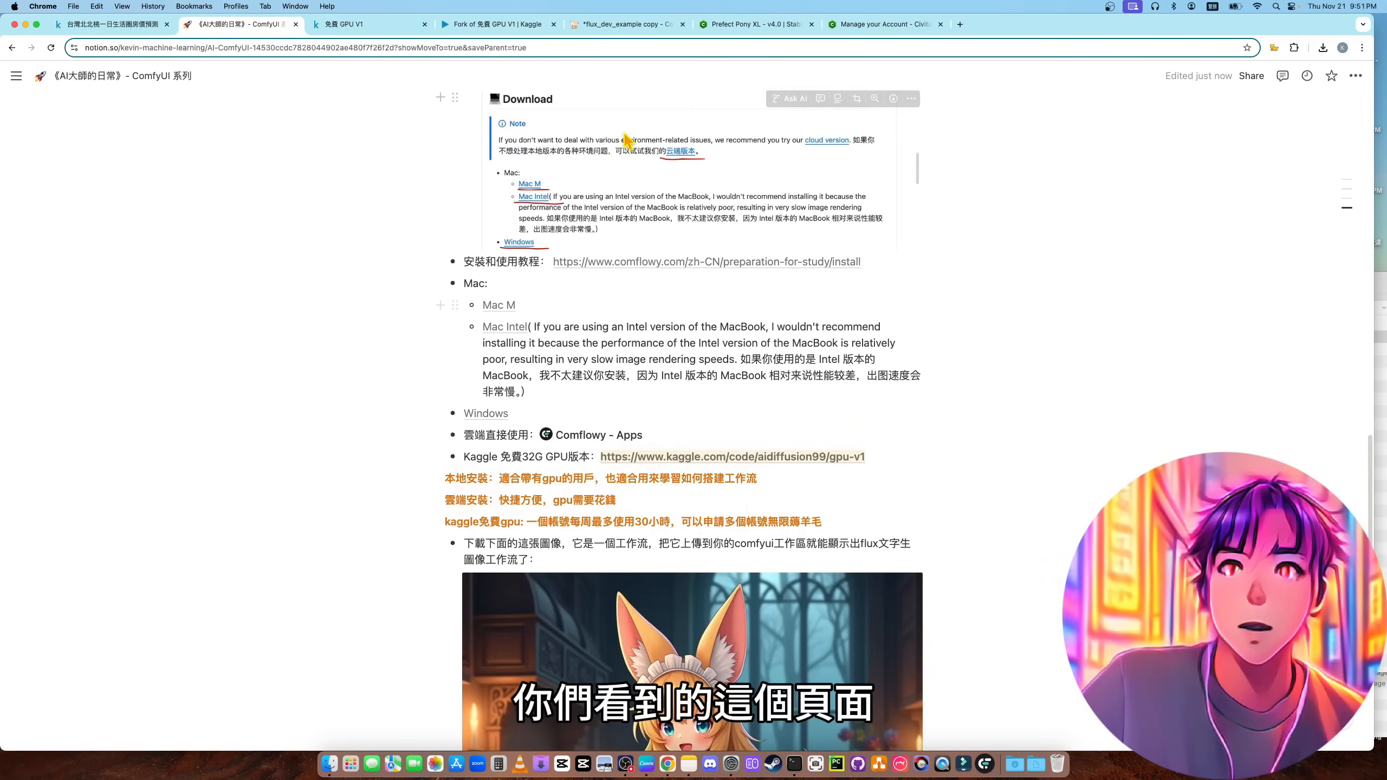
{"action": "scroll", "coordinate": [288, 87], "scroll_direction": "up", "scroll_amount": 2}
{"action": "scroll", "coordinate": [634, 310], "scroll_direction": "up", "scroll_amount": 15}
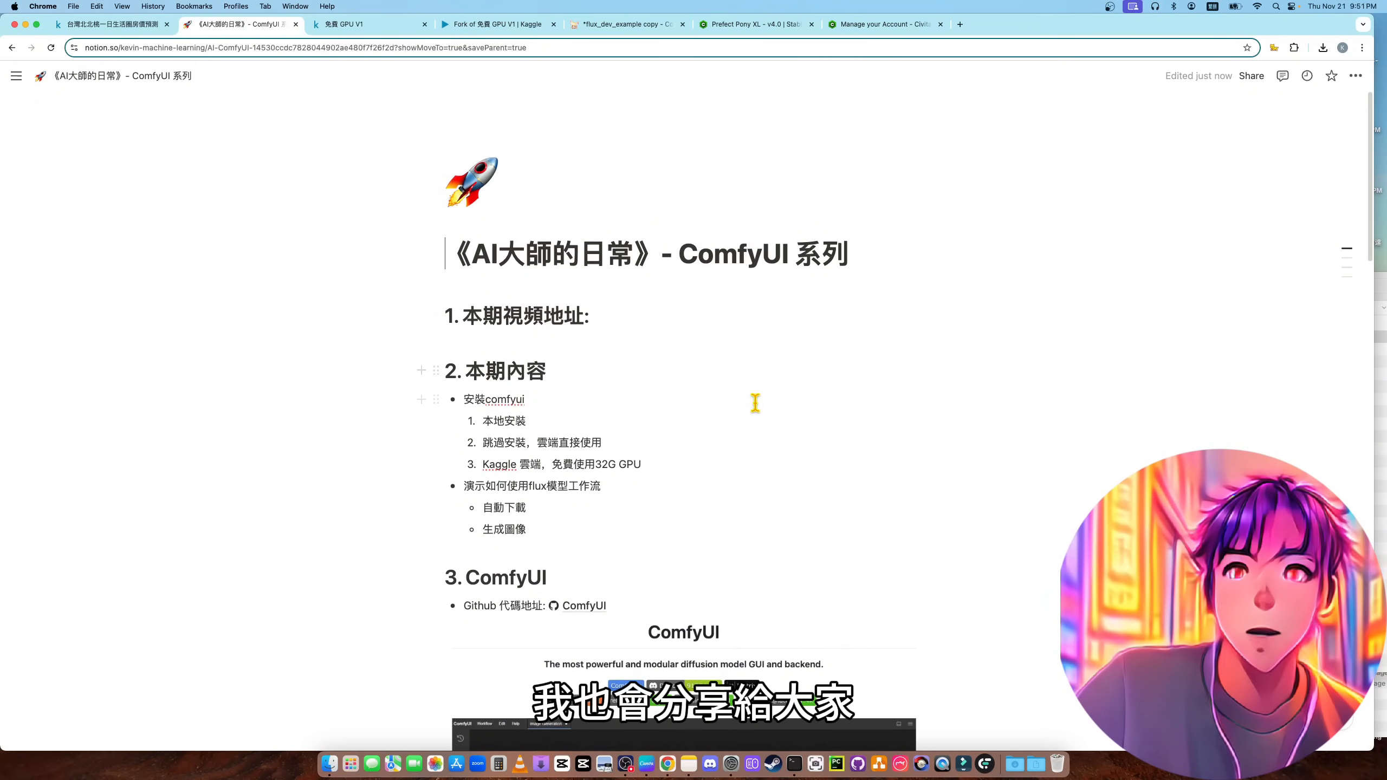
{"action": "scroll", "coordinate": [780, 410], "scroll_direction": "down", "scroll_amount": 3}
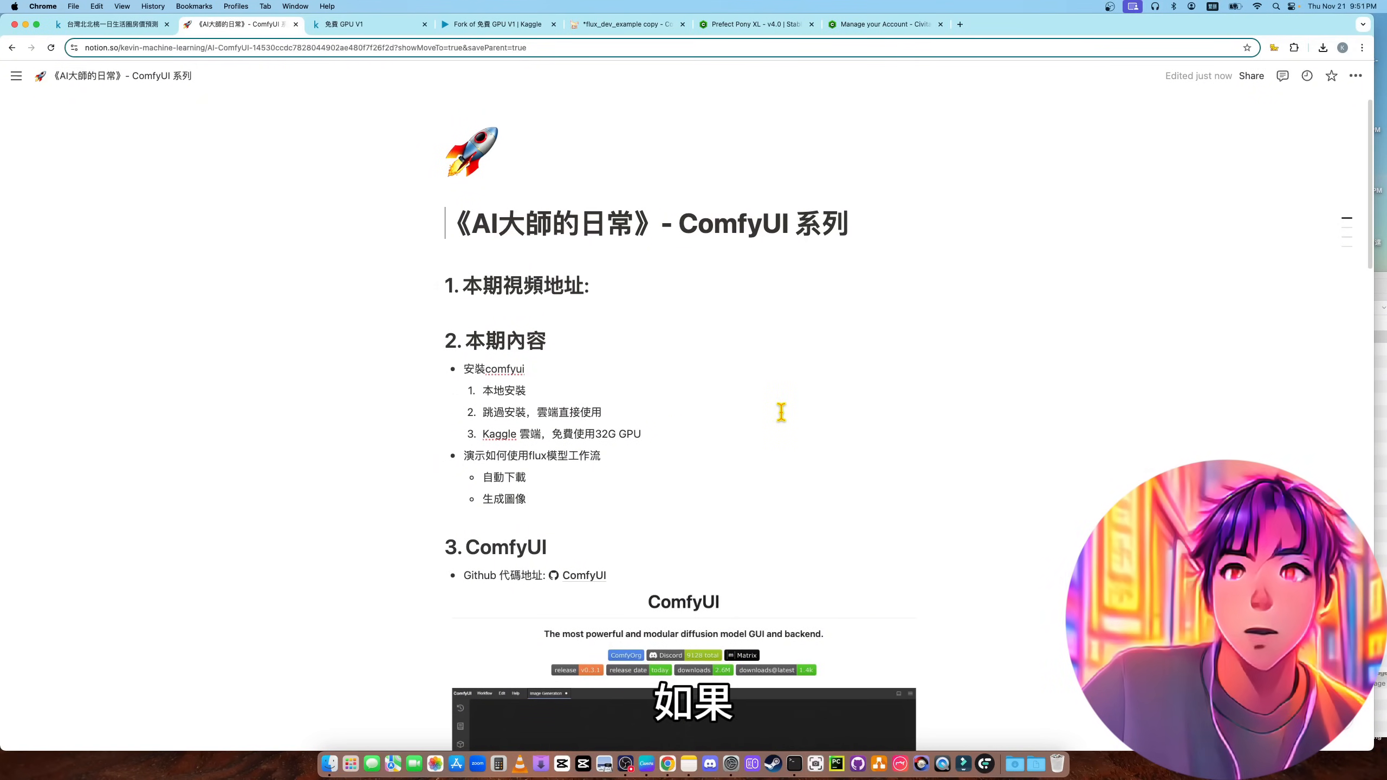
{"action": "scroll", "coordinate": [780, 413], "scroll_direction": "down", "scroll_amount": 2}
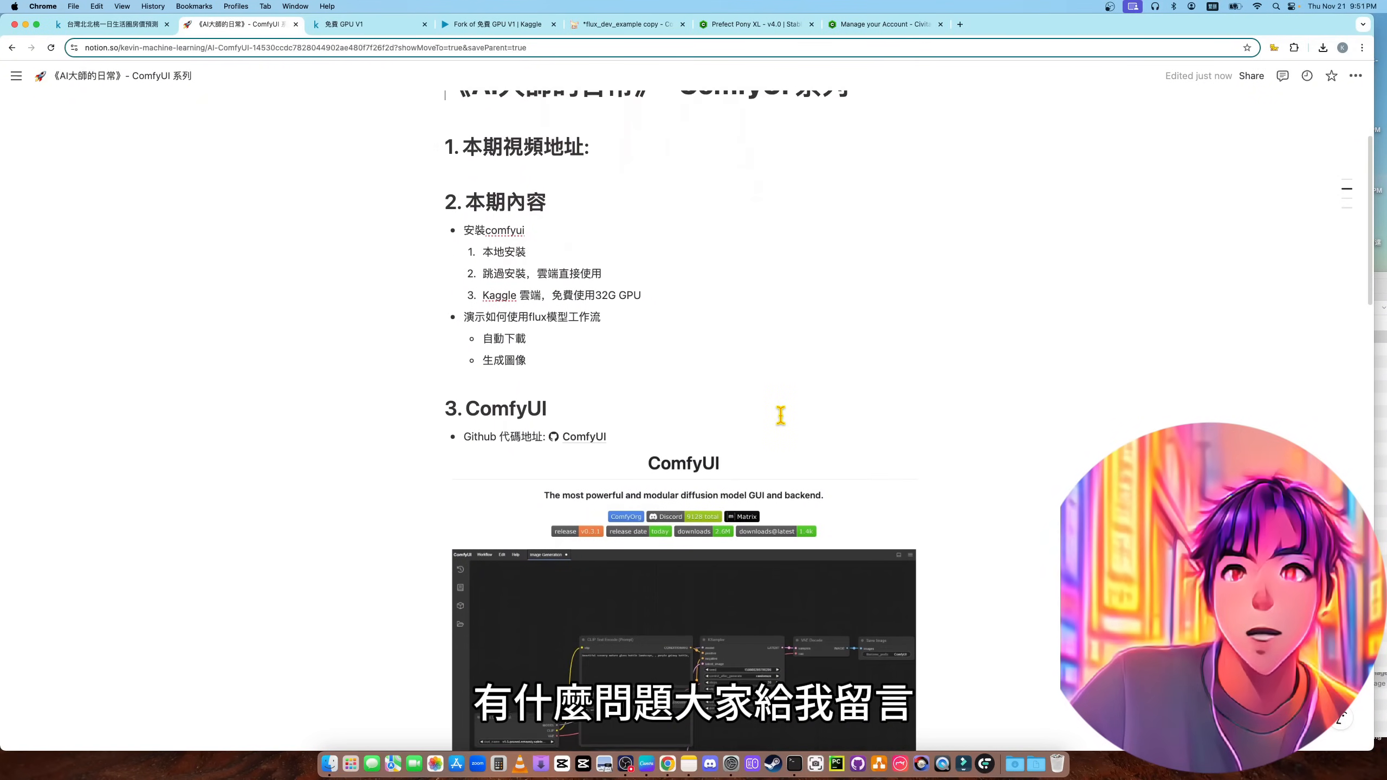